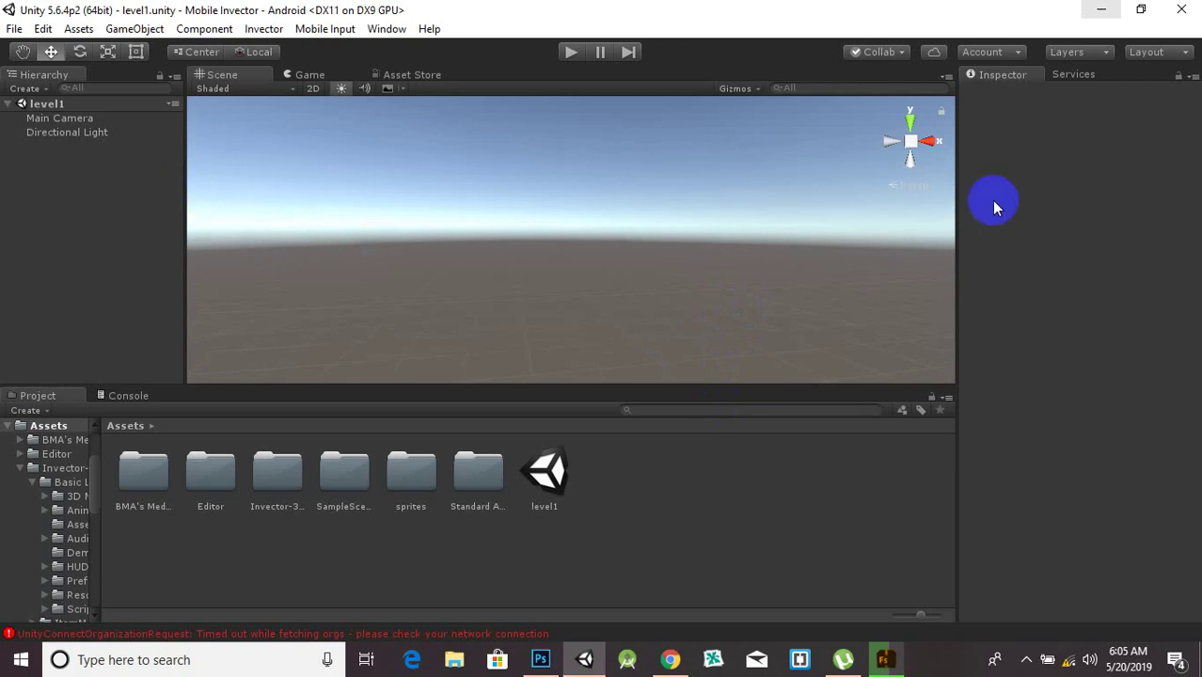
# Look through the images in the sprites folder and return to the Assets folder
pyautogui.moveTo(953, 214); pyautogui.dragTo(974, 242)
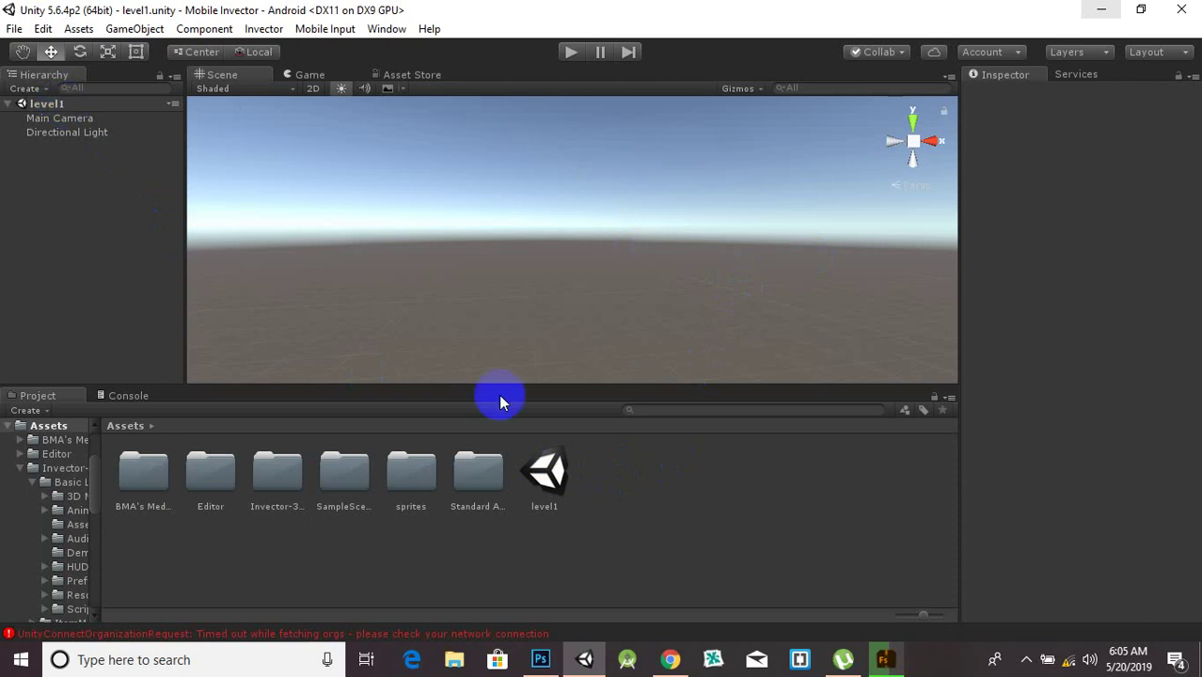
pyautogui.doubleClick(419, 474)
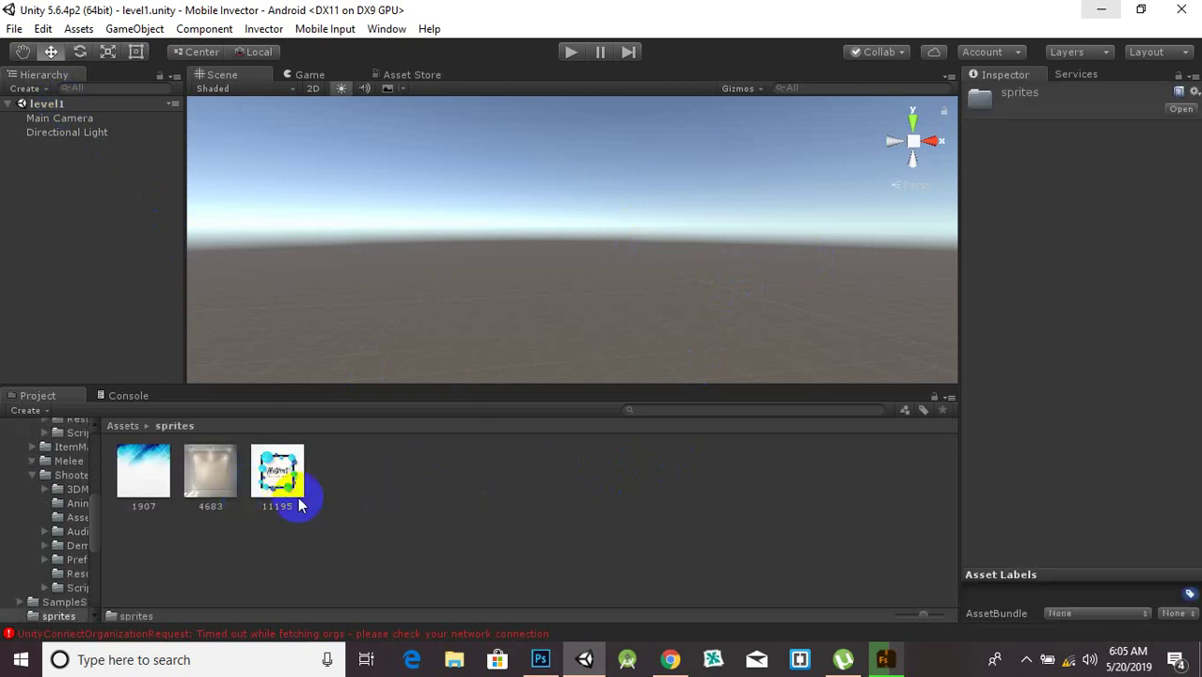
pyautogui.click(128, 428)
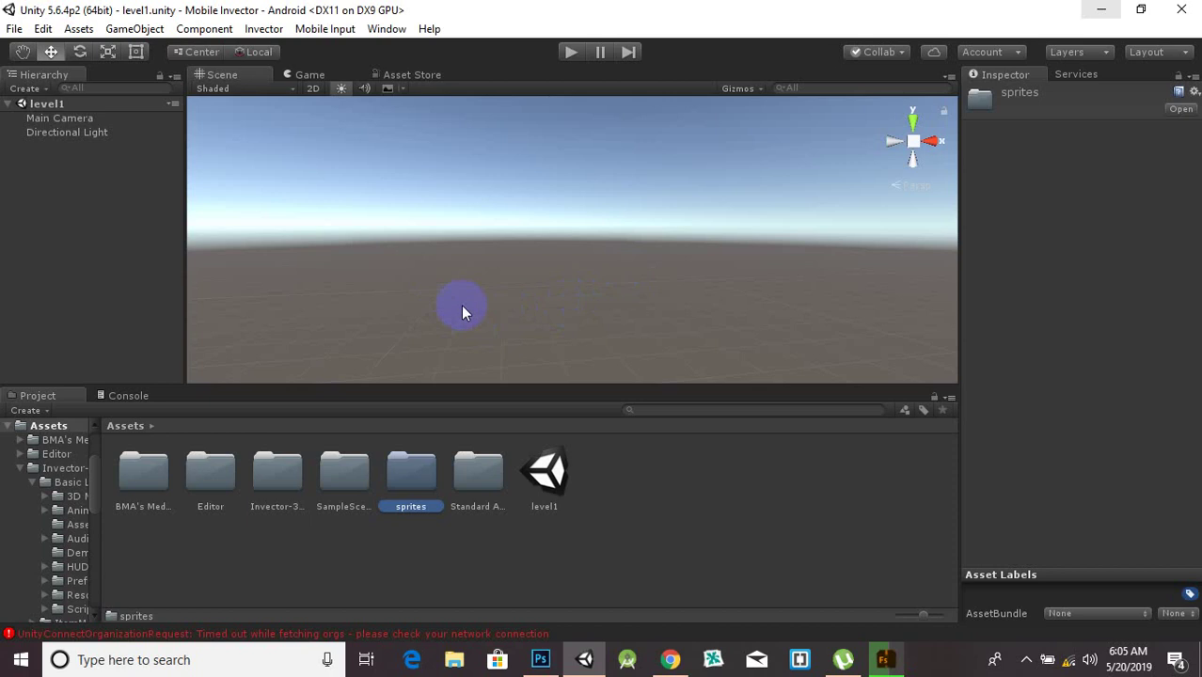
# Add a 3D plane to the level1 scene and select it
pyautogui.rightClick(66, 157)
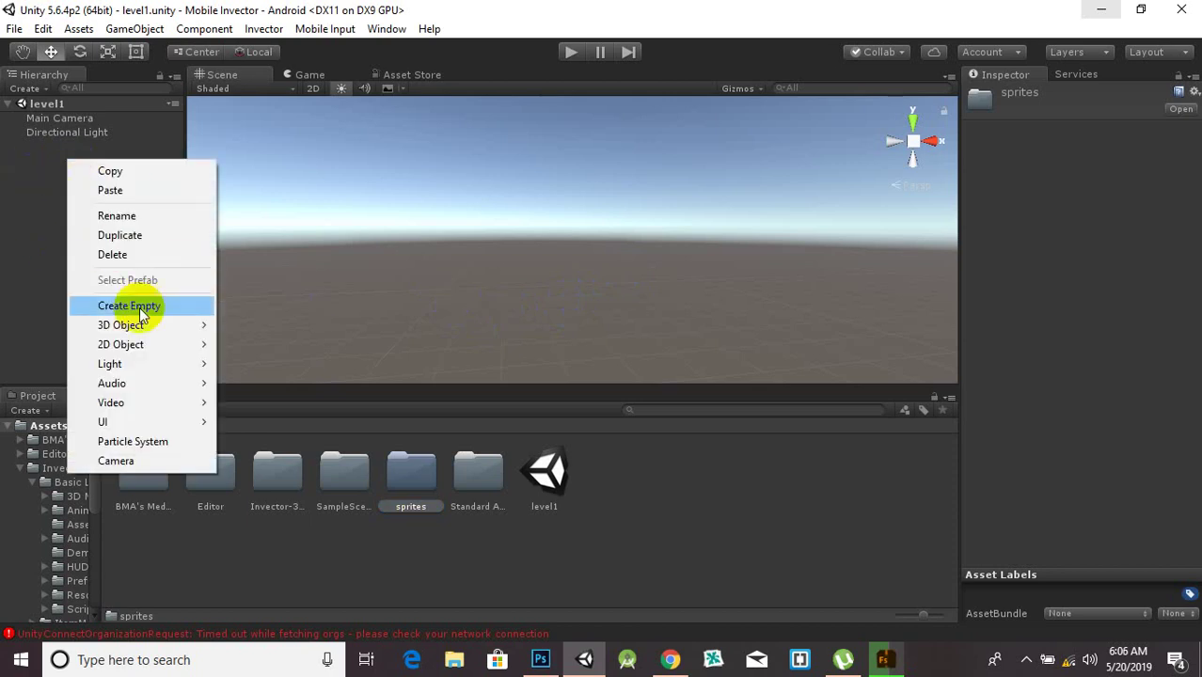
pyautogui.moveTo(158, 326)
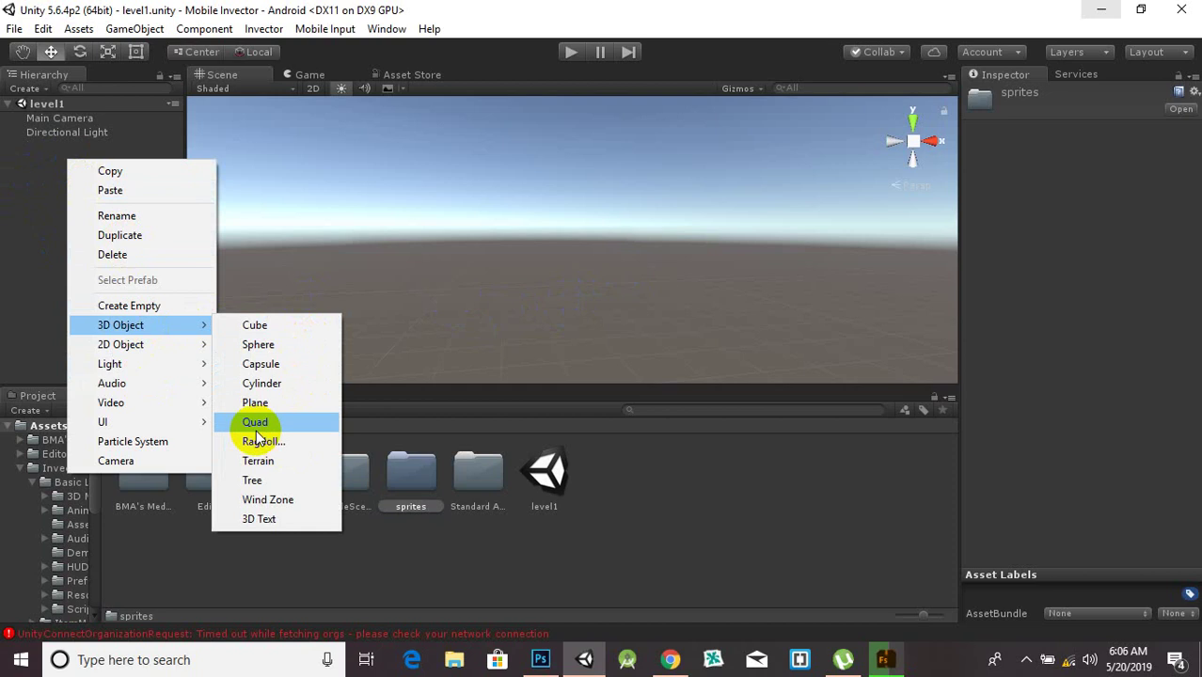
pyautogui.click(270, 402)
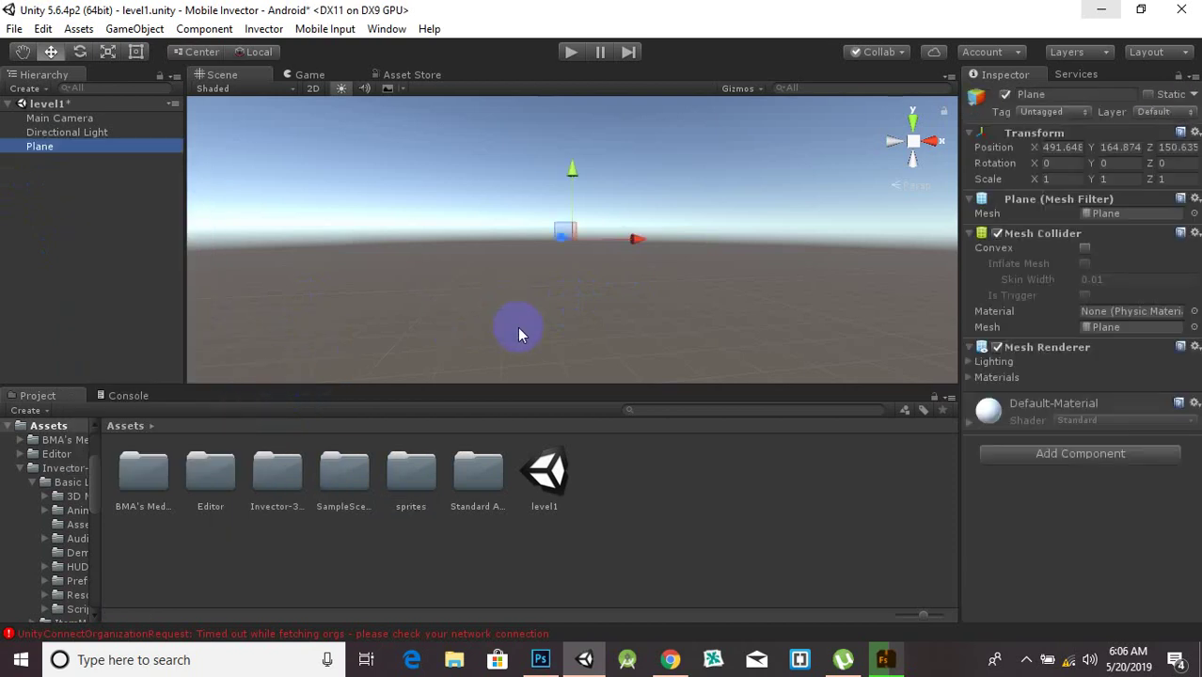
pyautogui.click(581, 246)
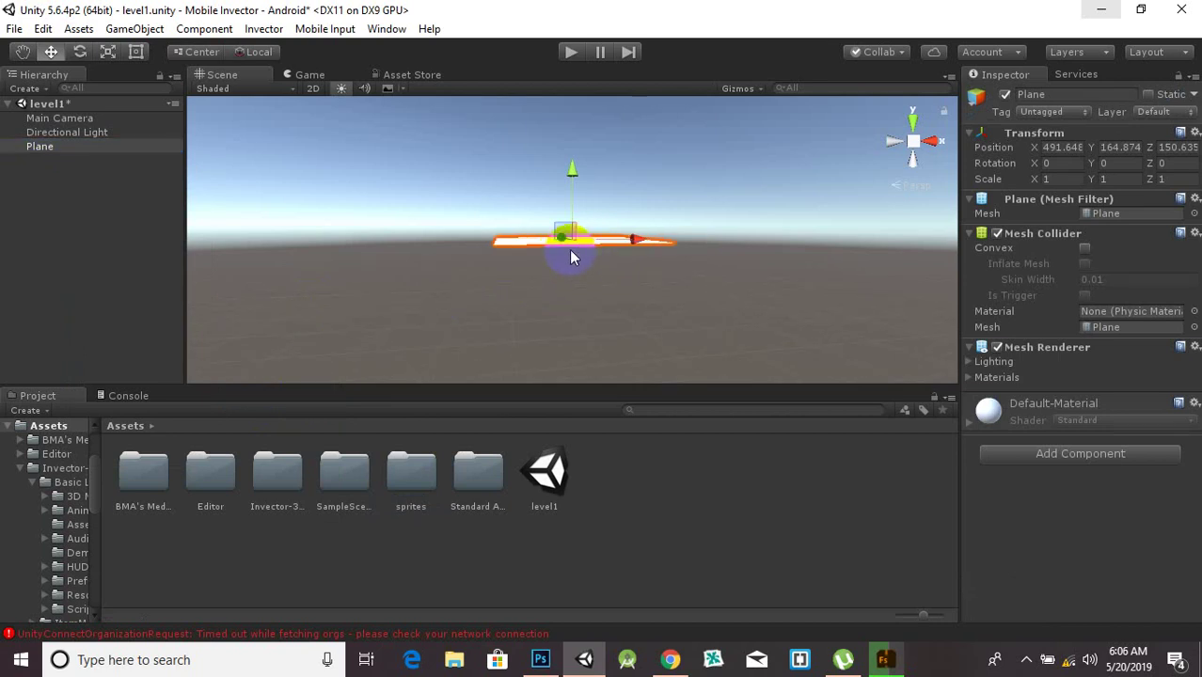
pyautogui.keyDown('alt'); pyautogui.moveTo(563, 258); pyautogui.dragTo(625, 383); pyautogui.keyUp('alt')
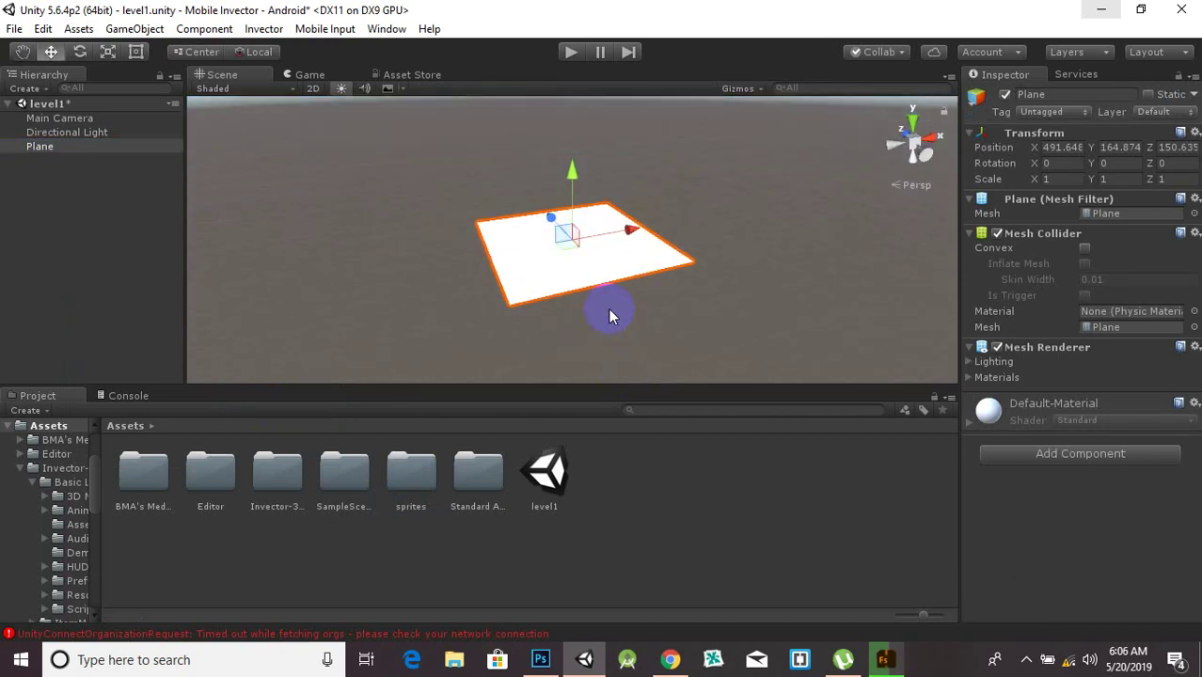
pyautogui.scroll(5, 593, 283)
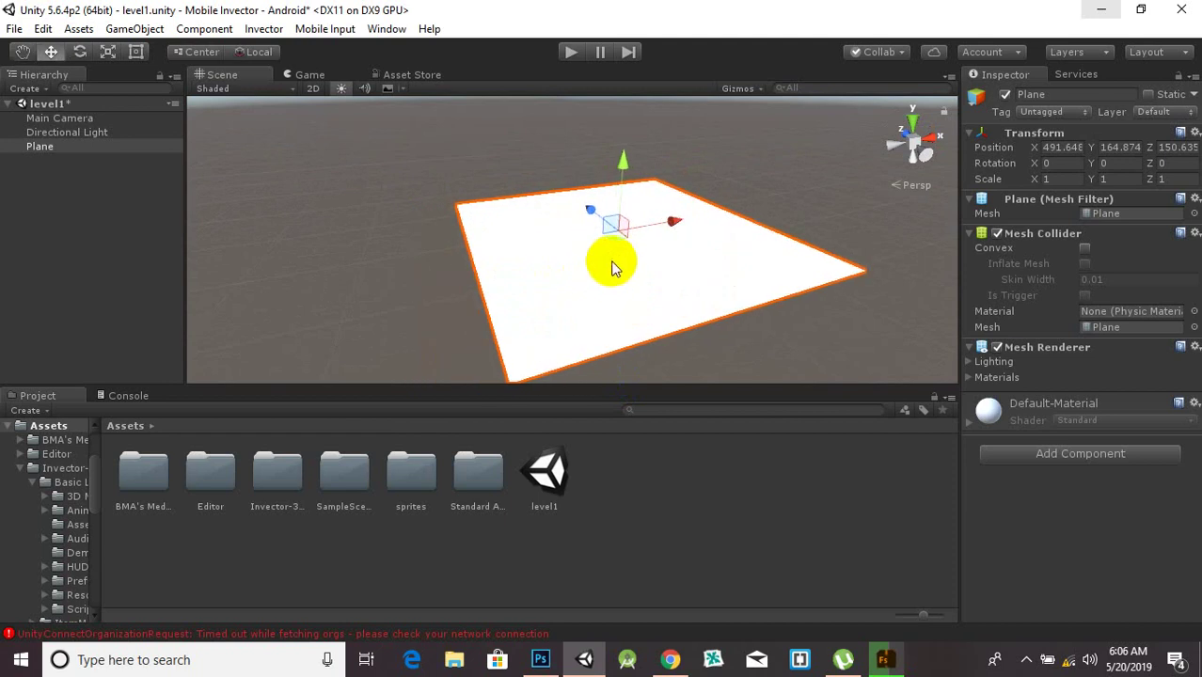
pyautogui.moveTo(677, 356)
pyautogui.keyDown('alt'); pyautogui.mouseDown()
pyautogui.moveTo(488, 352)
pyautogui.moveTo(499, 253)
pyautogui.moveTo(684, 336)
pyautogui.mouseUp(); pyautogui.keyUp('alt')
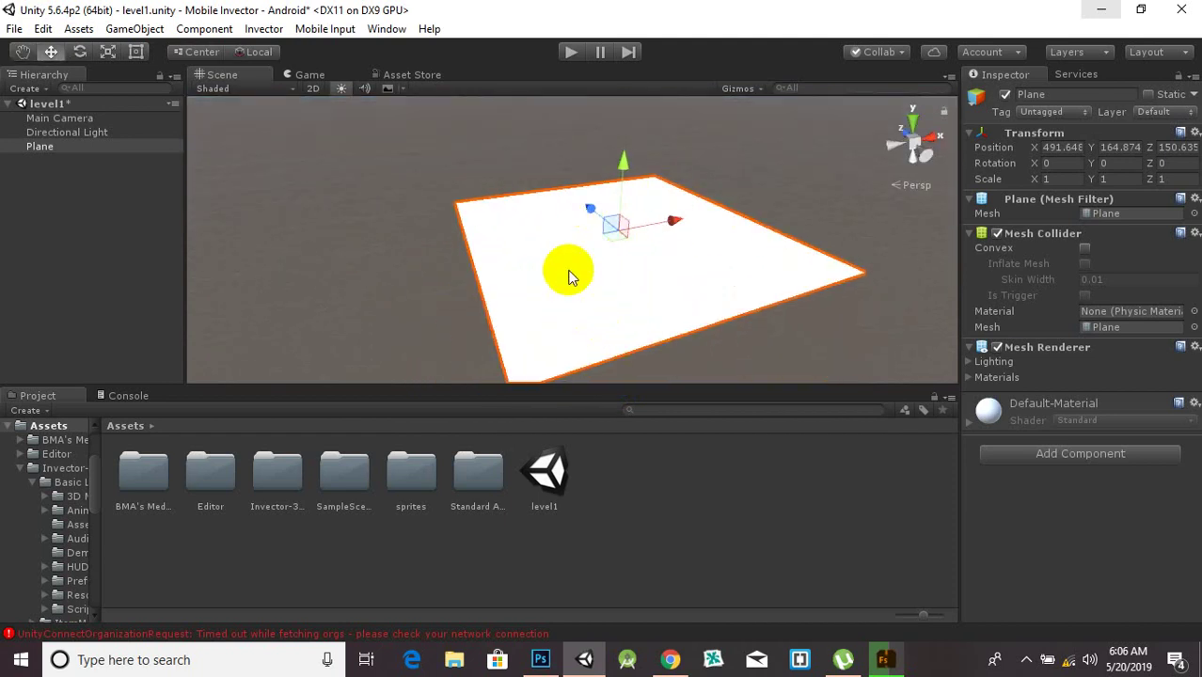
pyautogui.click(463, 205)
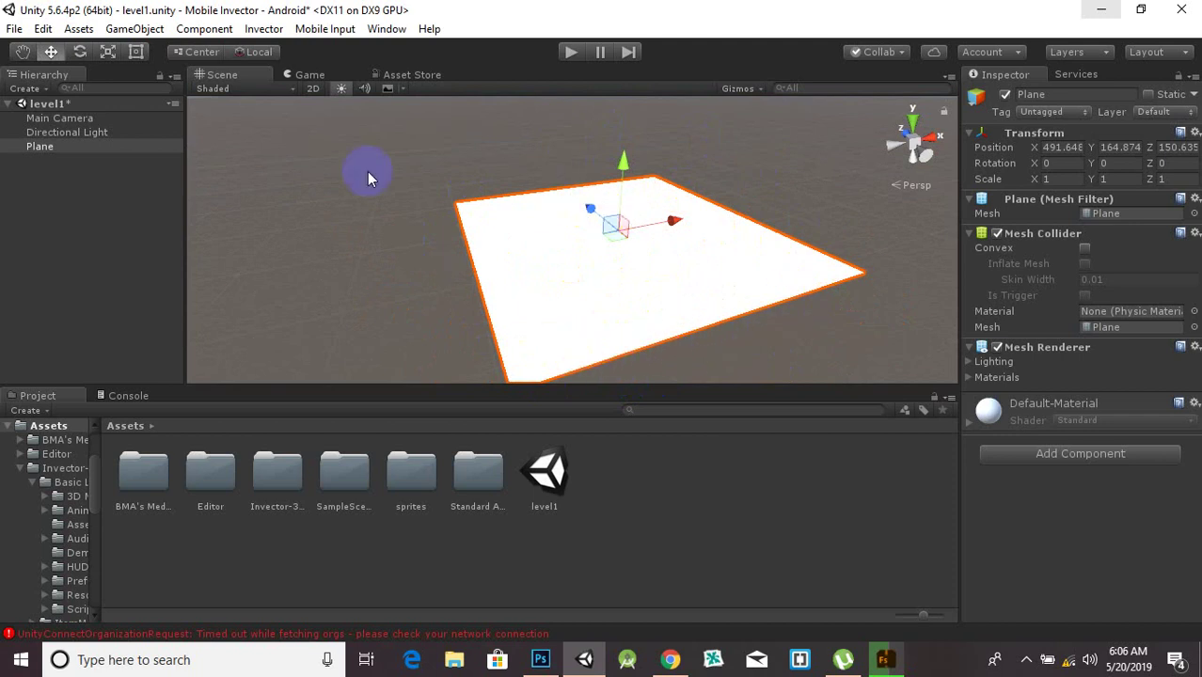
# Scale the plane uniformly down to about 0.81 on all axes
pyautogui.click(107, 51)
pyautogui.moveTo(613, 227); pyautogui.dragTo(691, 302)
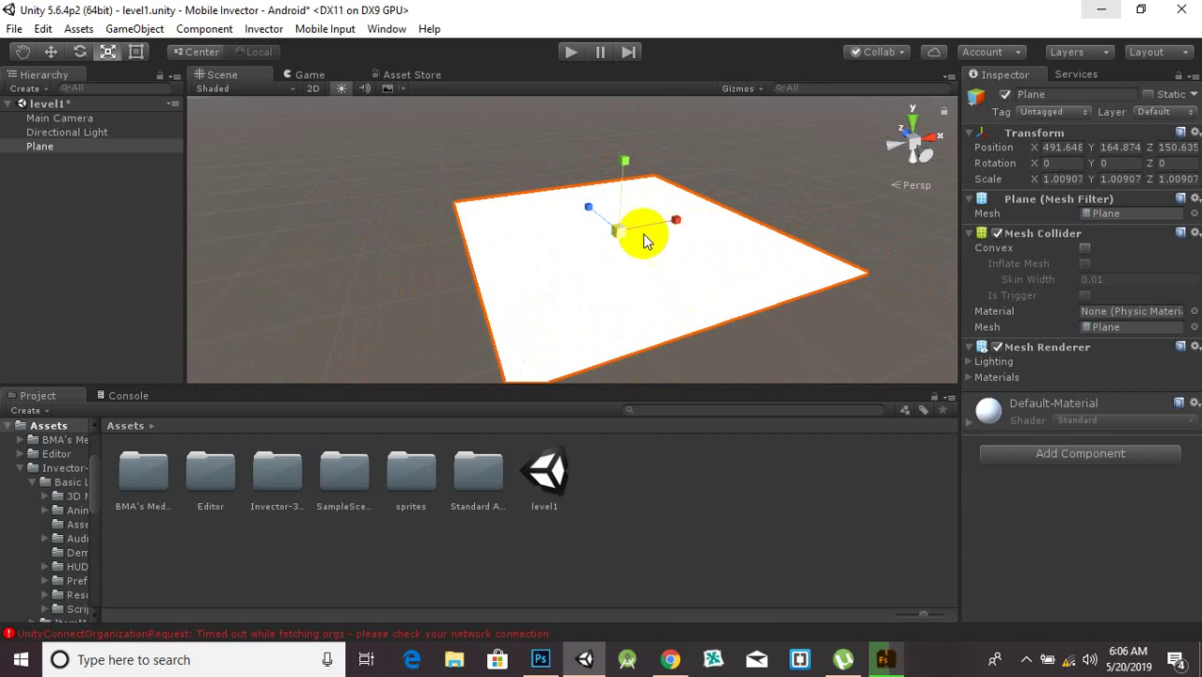
pyautogui.moveTo(645, 242); pyautogui.dragTo(619, 246)
# Create a terrain as a child of the plane
pyautogui.click(103, 195)
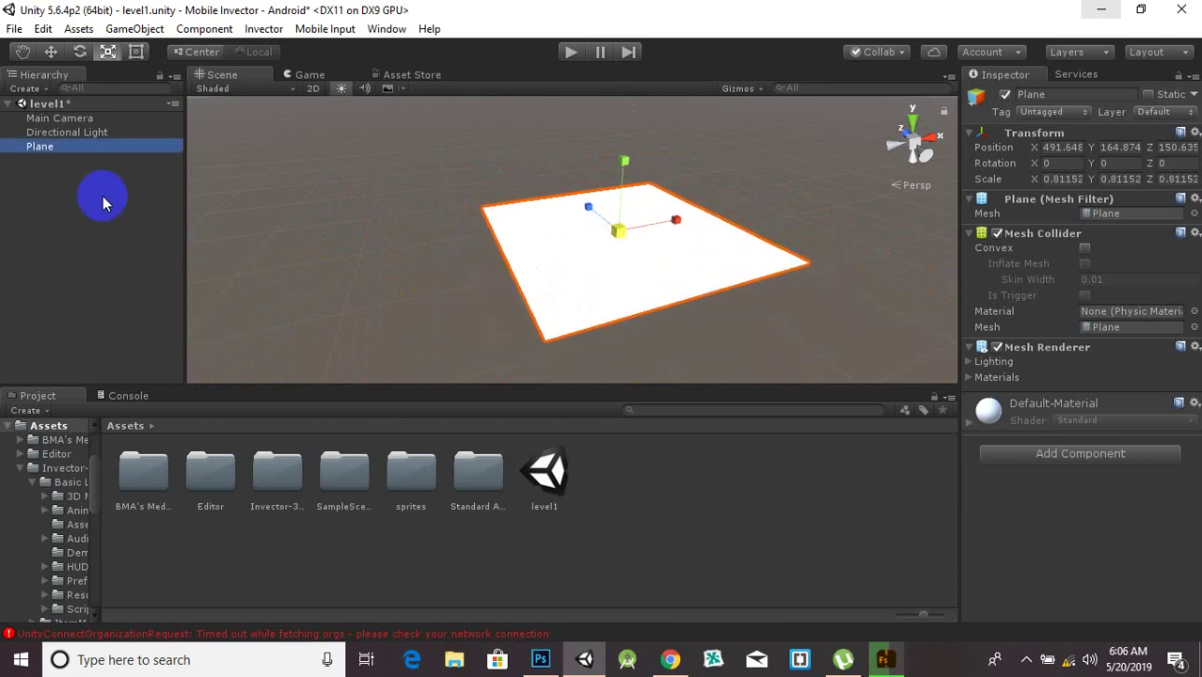
pyautogui.rightClick(102, 196)
pyautogui.moveTo(205, 374)
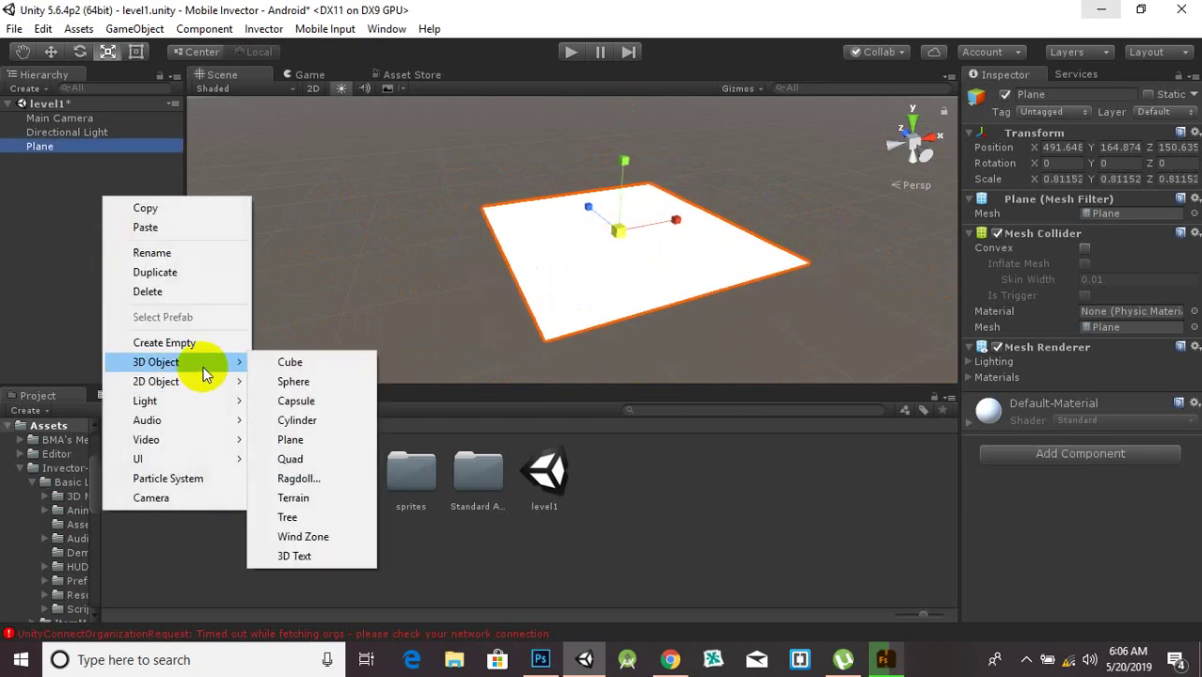
pyautogui.click(319, 501)
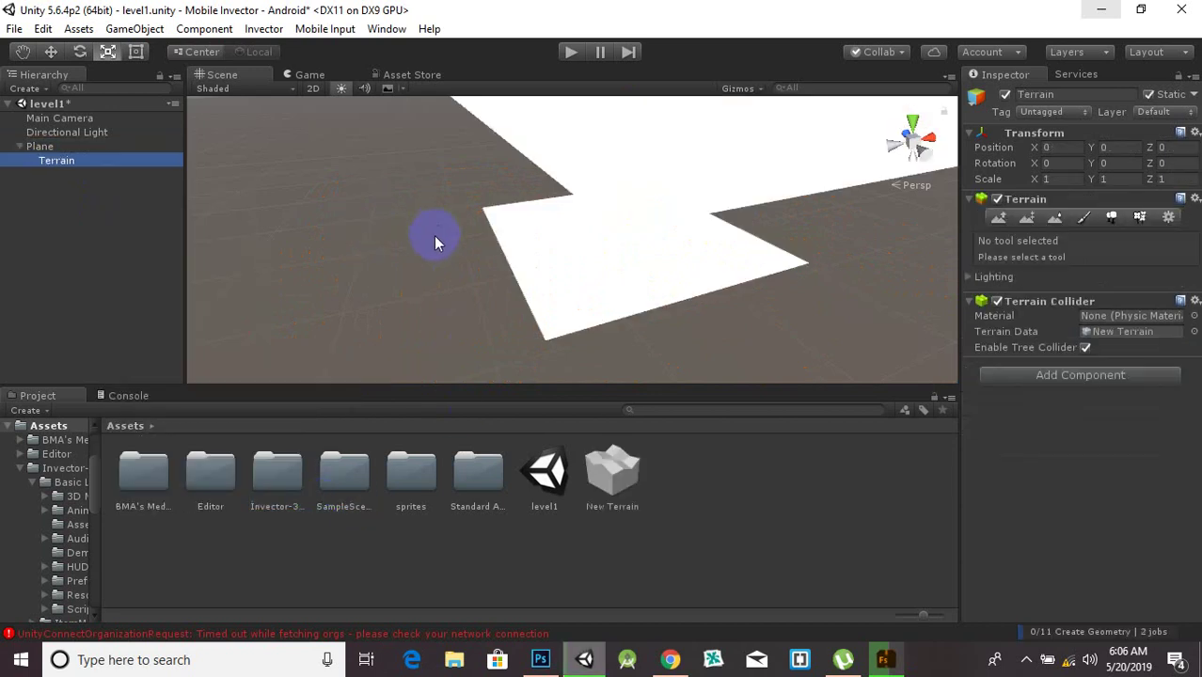
# Examine the terrain's size compared with the small plane from several distances and angles
pyautogui.scroll(-8, 434, 241)
pyautogui.scroll(-2, 435, 243)
pyautogui.keyDown('alt'); pyautogui.moveTo(382, 283); pyautogui.dragTo(641, 202); pyautogui.keyUp('alt')
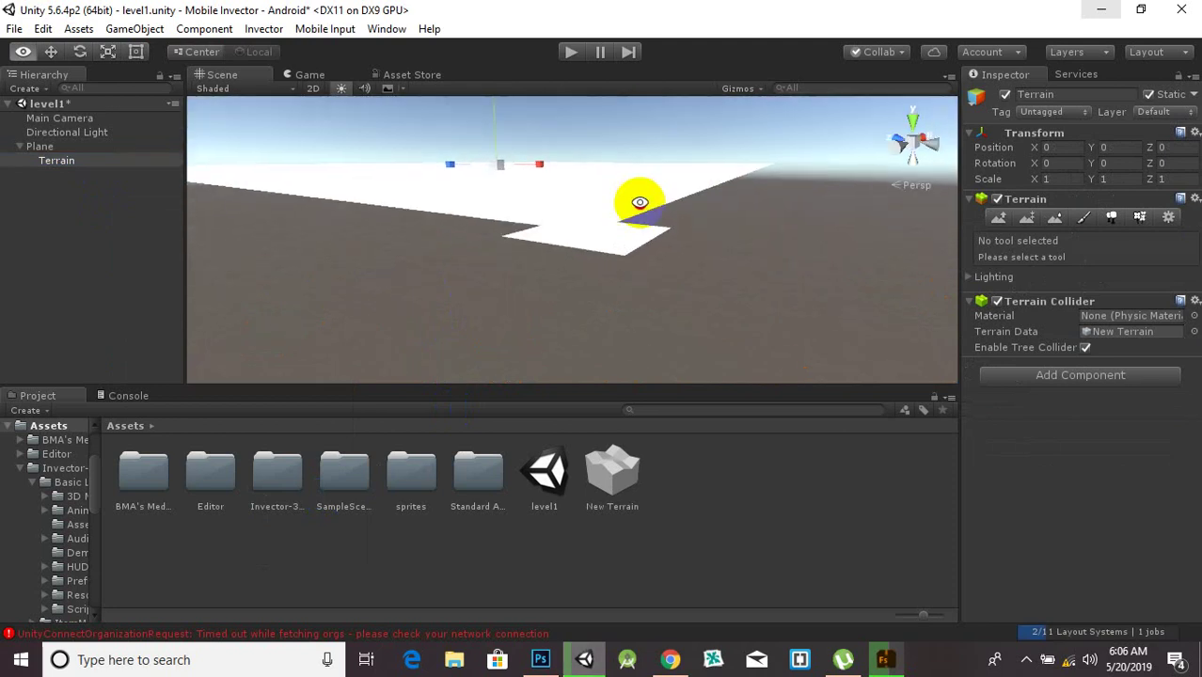
pyautogui.scroll(-2, 494, 252)
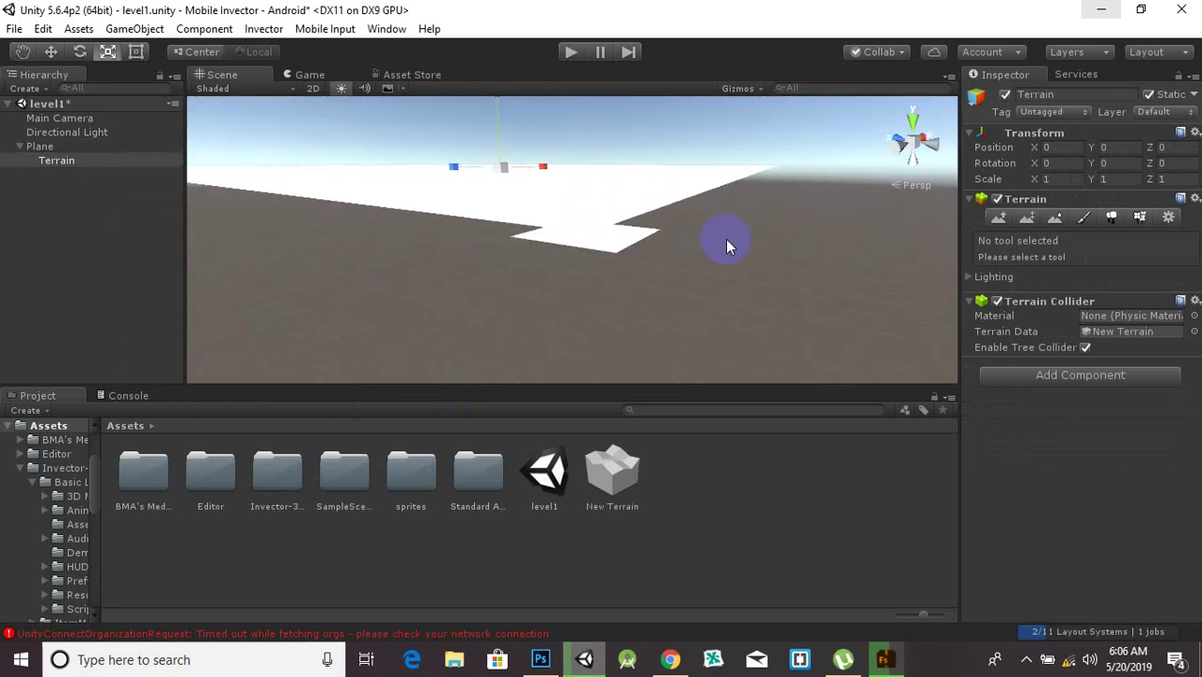
pyautogui.scroll(-3, 722, 227)
pyautogui.keyDown('alt'); pyautogui.moveTo(723, 230); pyautogui.dragTo(486, 259); pyautogui.keyUp('alt')
pyautogui.scroll(-5, 486, 260)
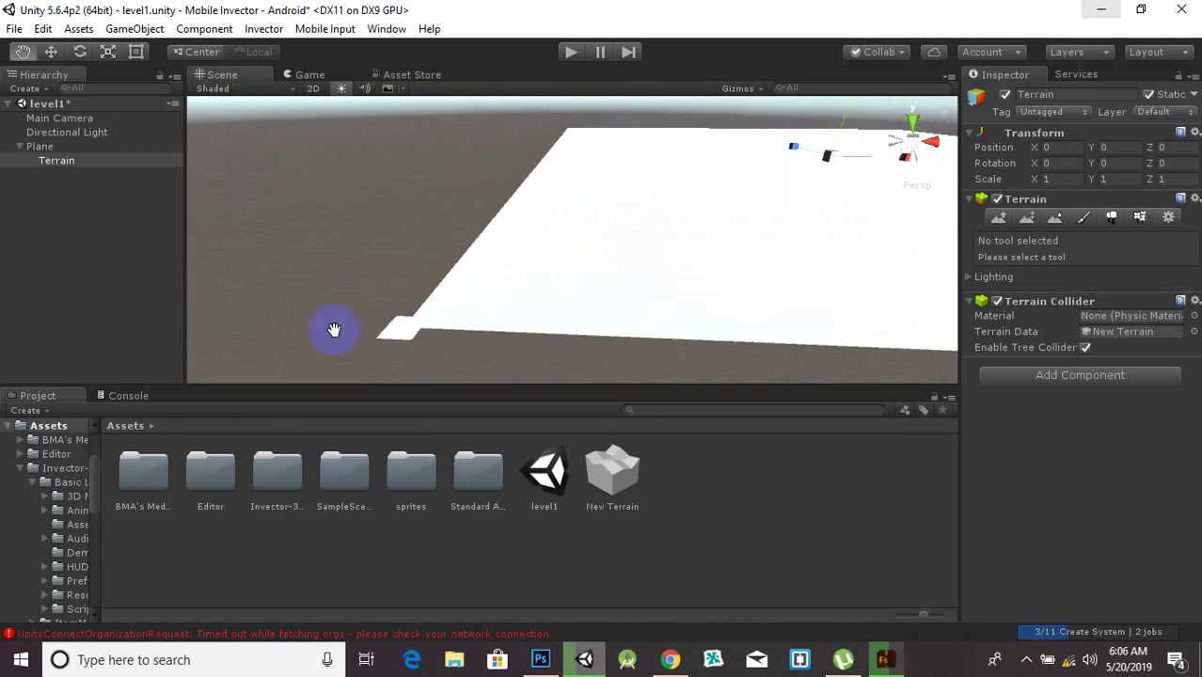
pyautogui.keyDown('alt'); pyautogui.moveTo(347, 321); pyautogui.dragTo(548, 250); pyautogui.keyUp('alt')
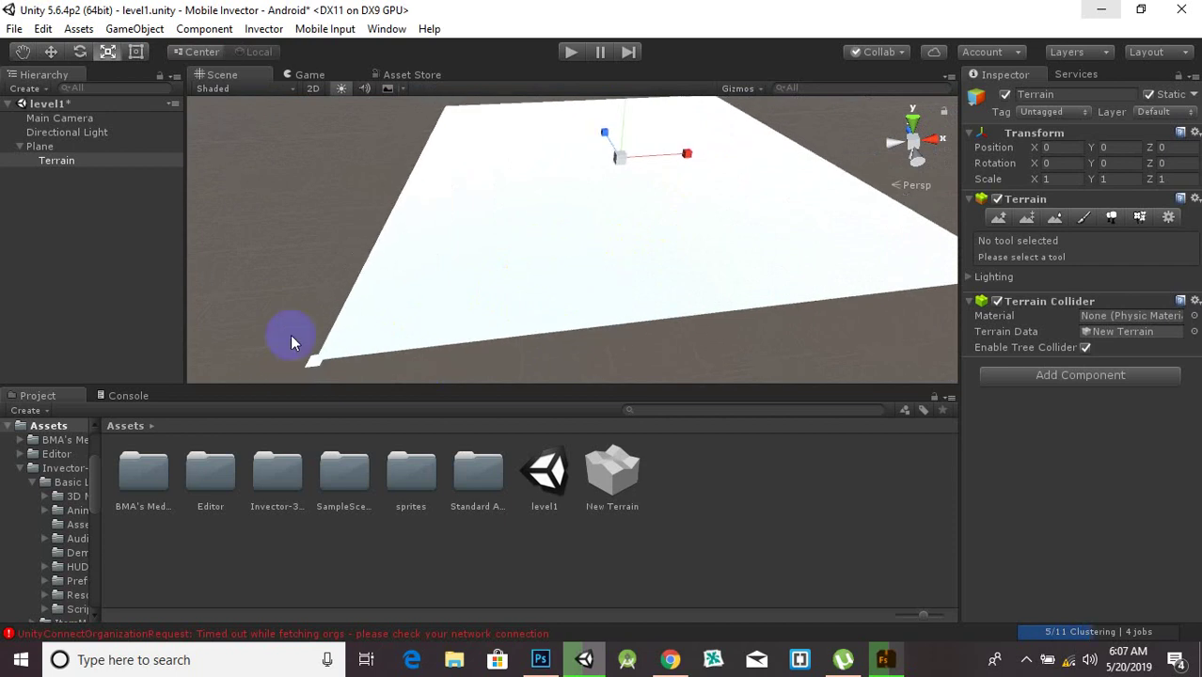
# Delete the plane together with its child terrain from the scene
pyautogui.click(334, 376)
pyautogui.keyDown('alt'); pyautogui.moveTo(478, 314); pyautogui.dragTo(389, 303); pyautogui.keyUp('alt')
pyautogui.moveTo(436, 315); pyautogui.dragTo(433, 350, button='middle')
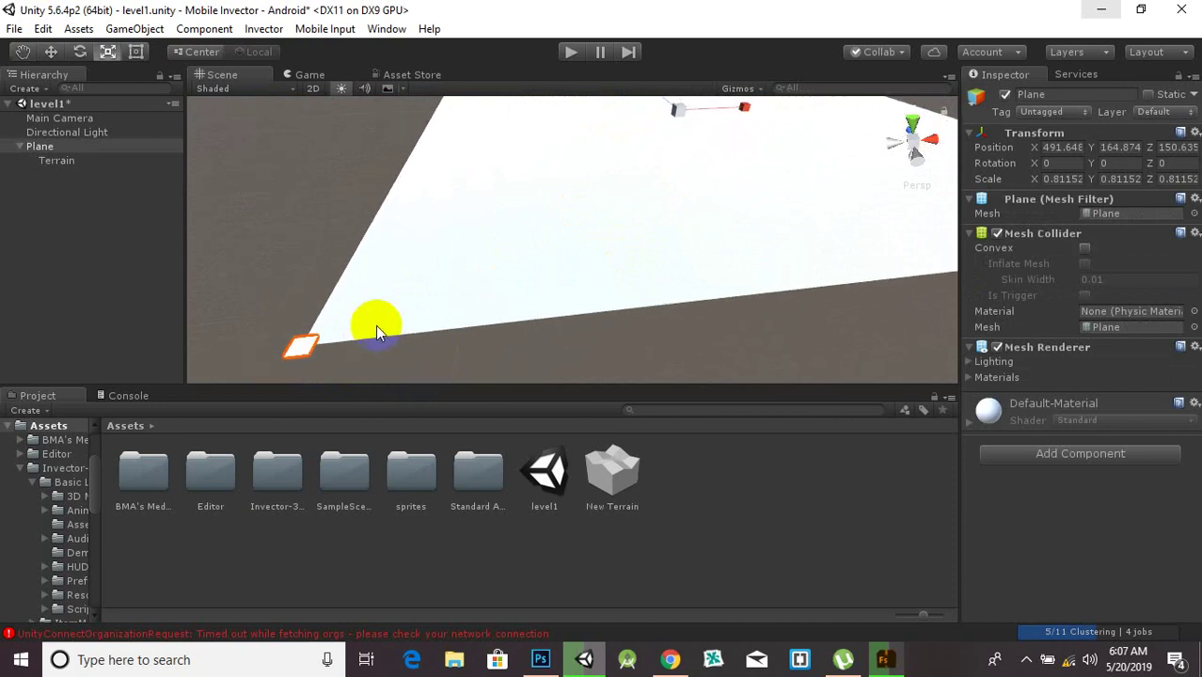
pyautogui.click(304, 343)
pyautogui.press('Delete')
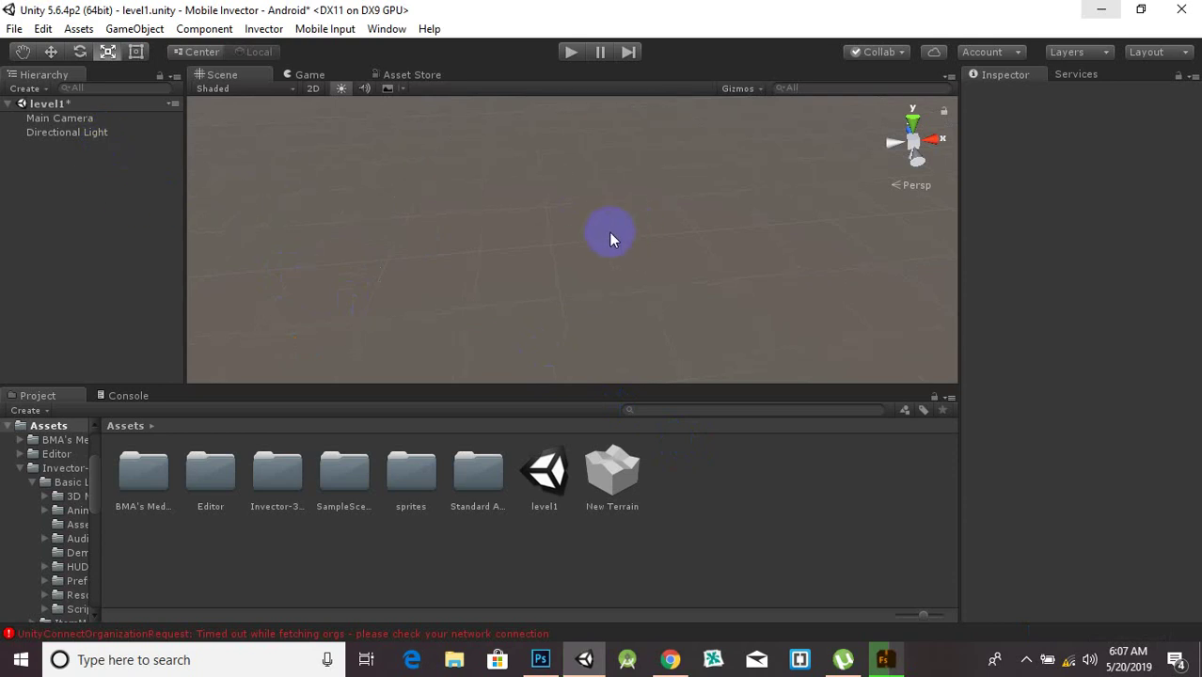
# Create a terrain at the root level of the level1 scene
pyautogui.moveTo(610, 233); pyautogui.dragTo(644, 278, button='middle')
pyautogui.moveTo(646, 271); pyautogui.dragTo(569, 240, button='right')
pyautogui.rightClick(32, 220)
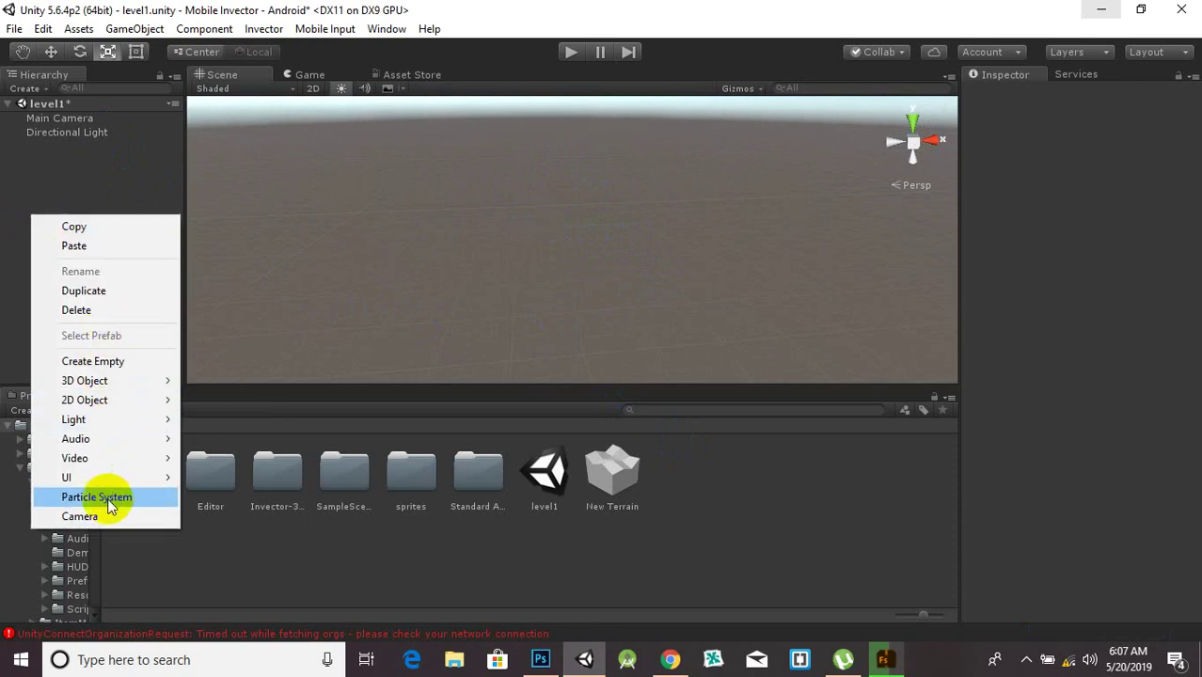
pyautogui.moveTo(118, 384)
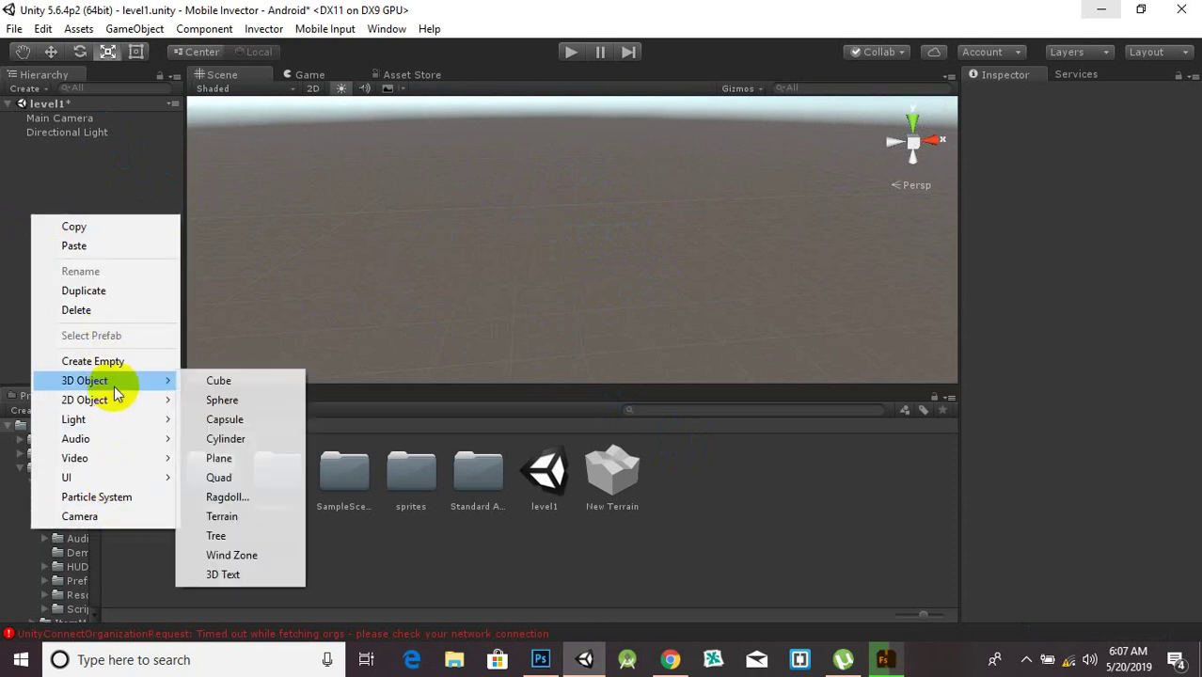
pyautogui.click(226, 516)
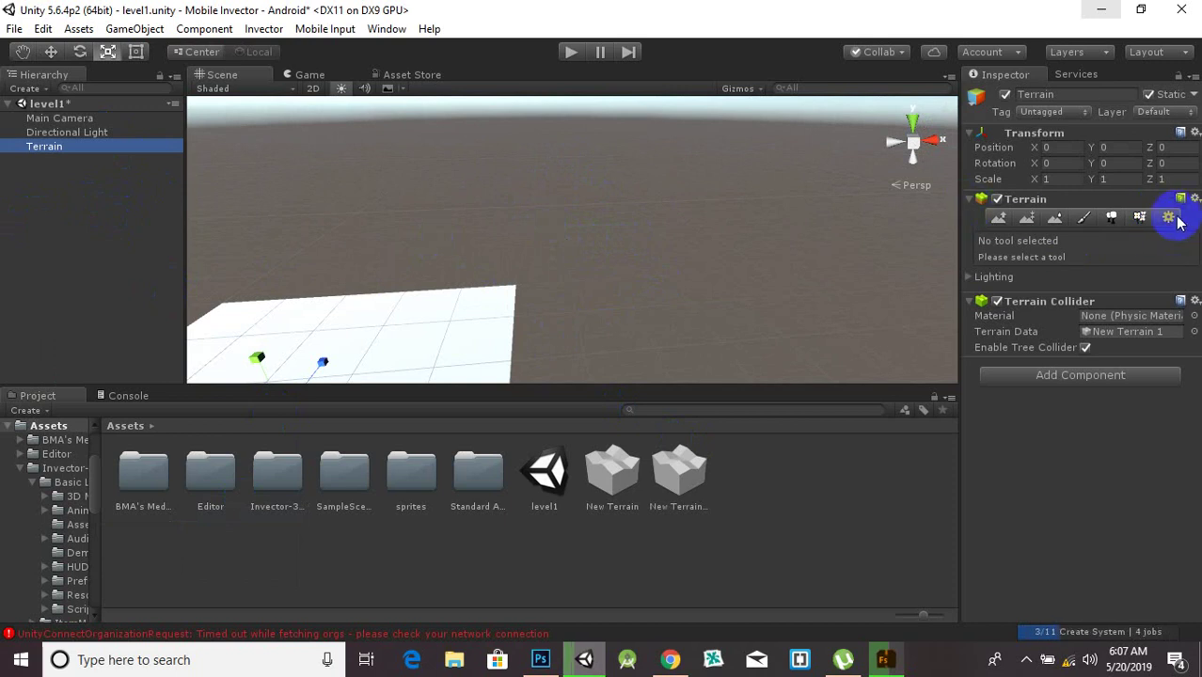
# Set the terrain width to 300 in the terrain's resolution settings
pyautogui.click(1169, 217)
pyautogui.scroll(-5, 1146, 414)
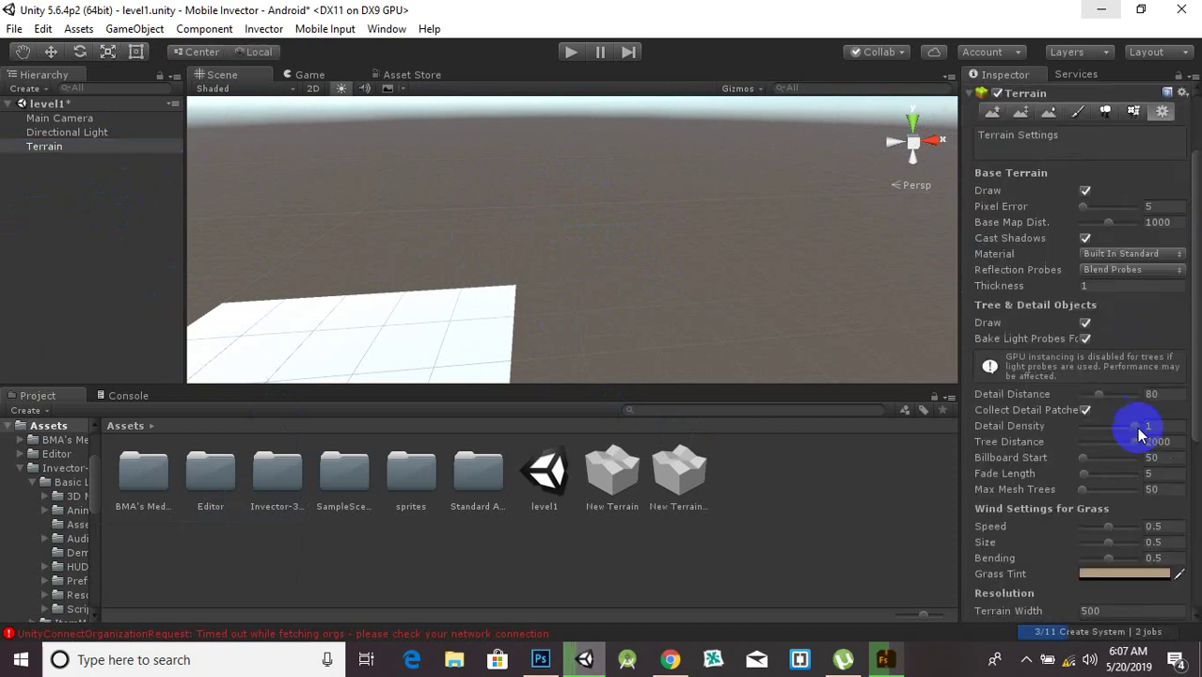
pyautogui.scroll(-5, 1141, 435)
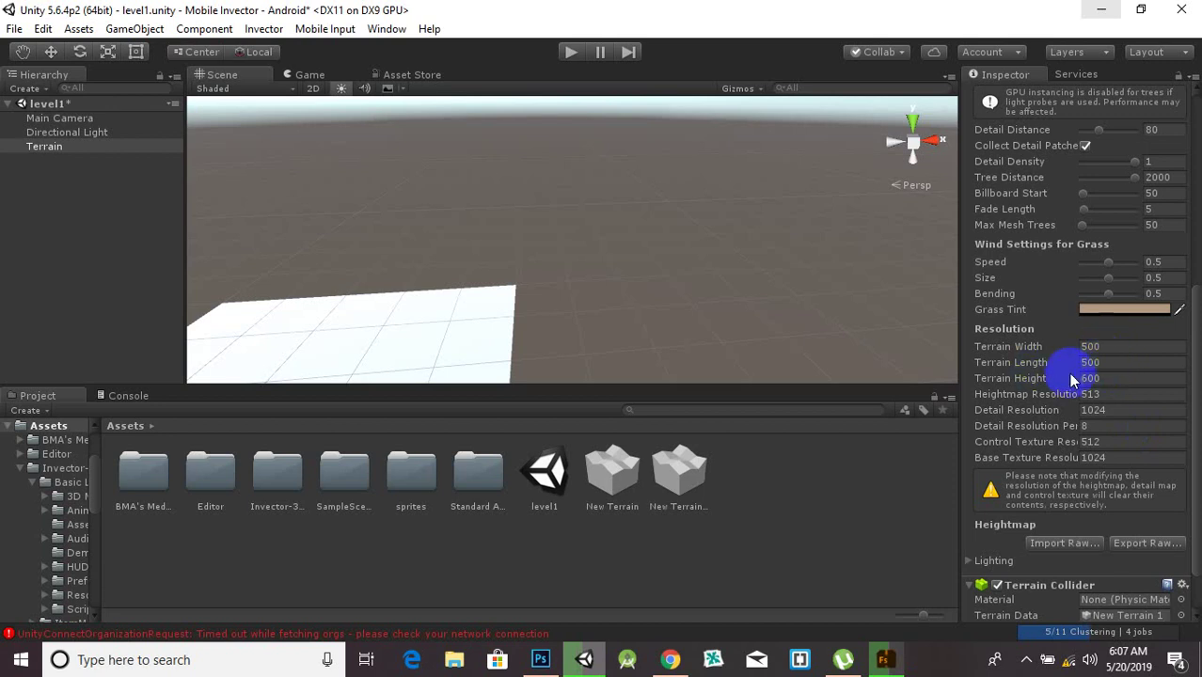
pyautogui.click(1110, 347)
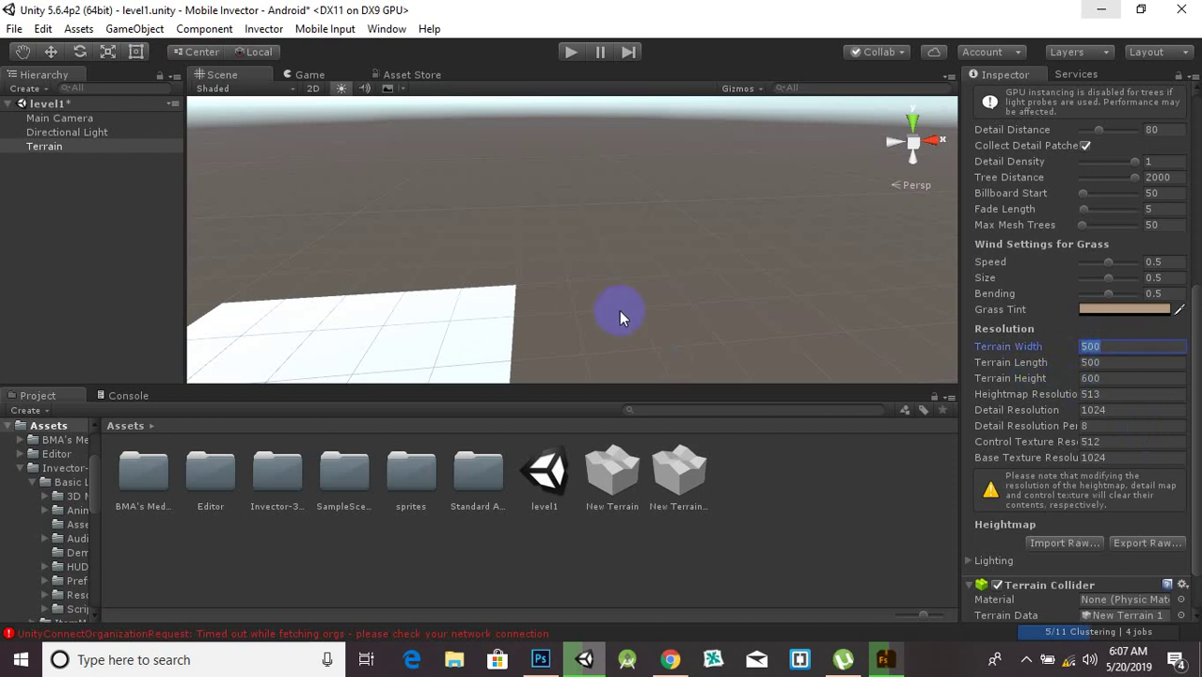
pyautogui.moveTo(626, 328); pyautogui.dragTo(719, 273, button='middle')
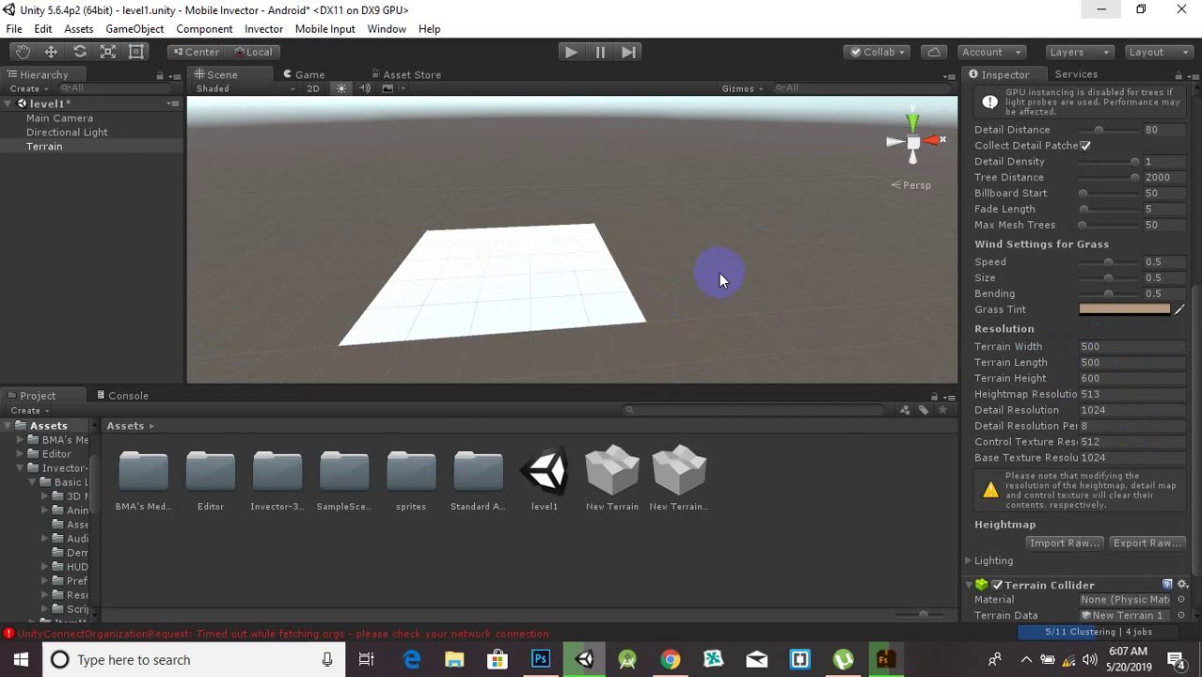
pyautogui.keyDown('alt'); pyautogui.moveTo(704, 273); pyautogui.dragTo(685, 303); pyautogui.keyUp('alt')
pyautogui.moveTo(717, 291); pyautogui.dragTo(794, 258, button='middle')
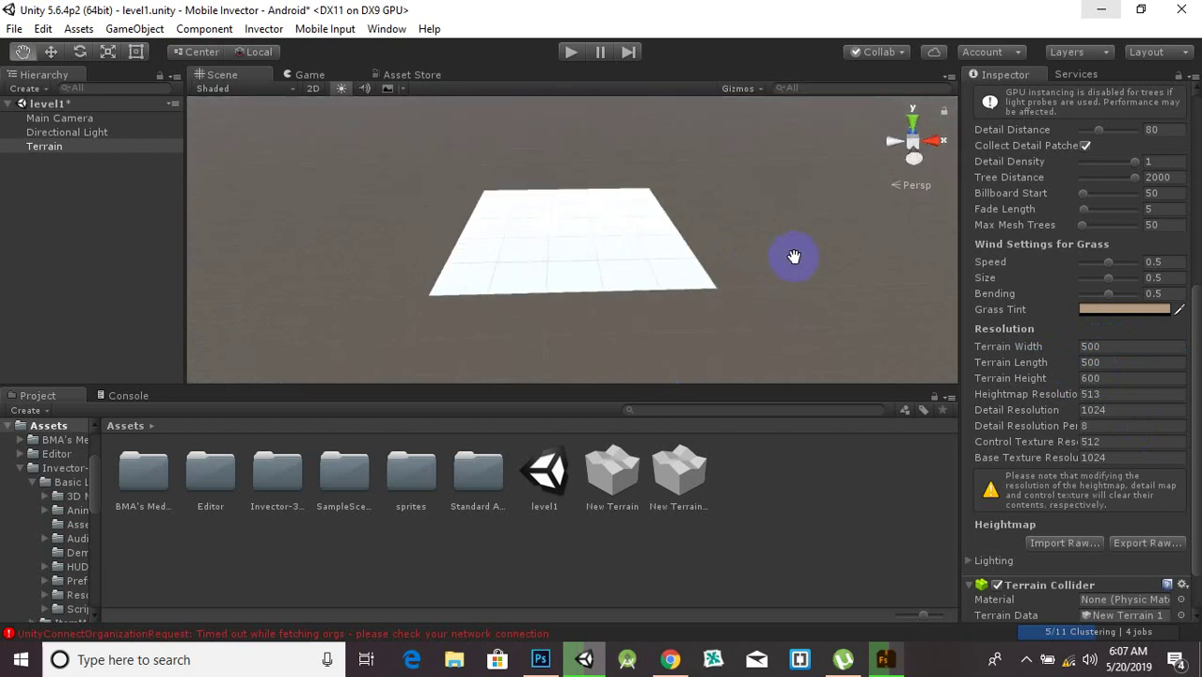
pyautogui.scroll(4, 616, 350)
pyautogui.scroll(2, 800, 292)
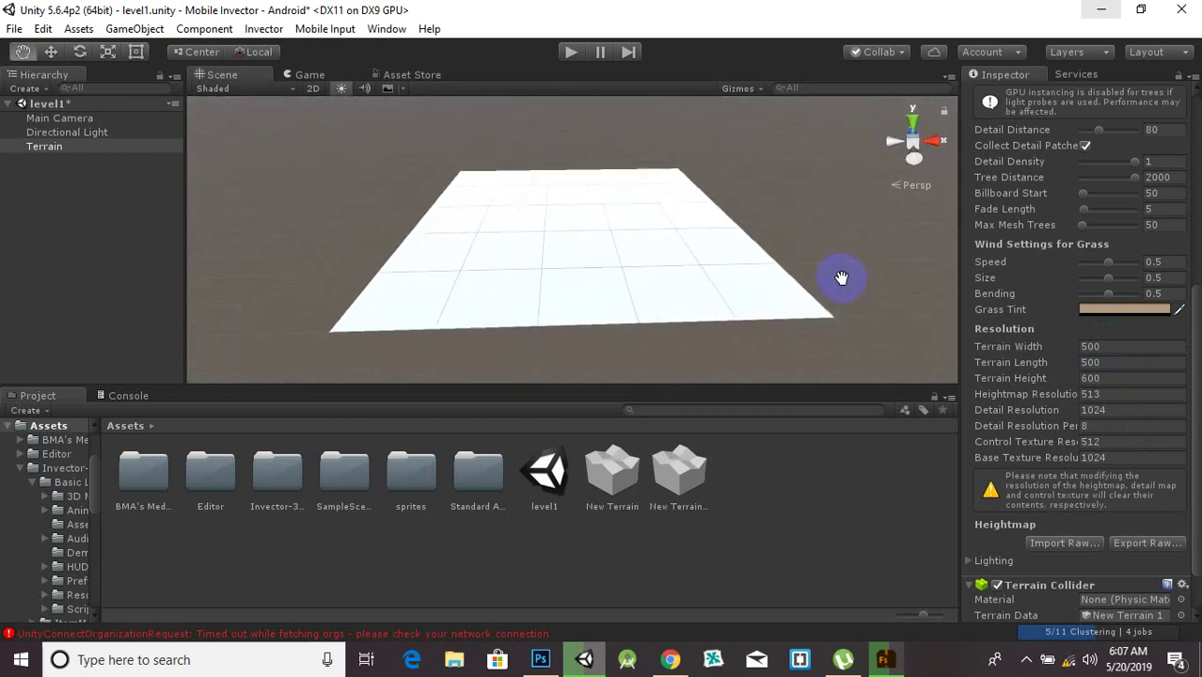
pyautogui.click(1105, 347)
pyautogui.moveTo(1106, 347); pyautogui.dragTo(1058, 351)
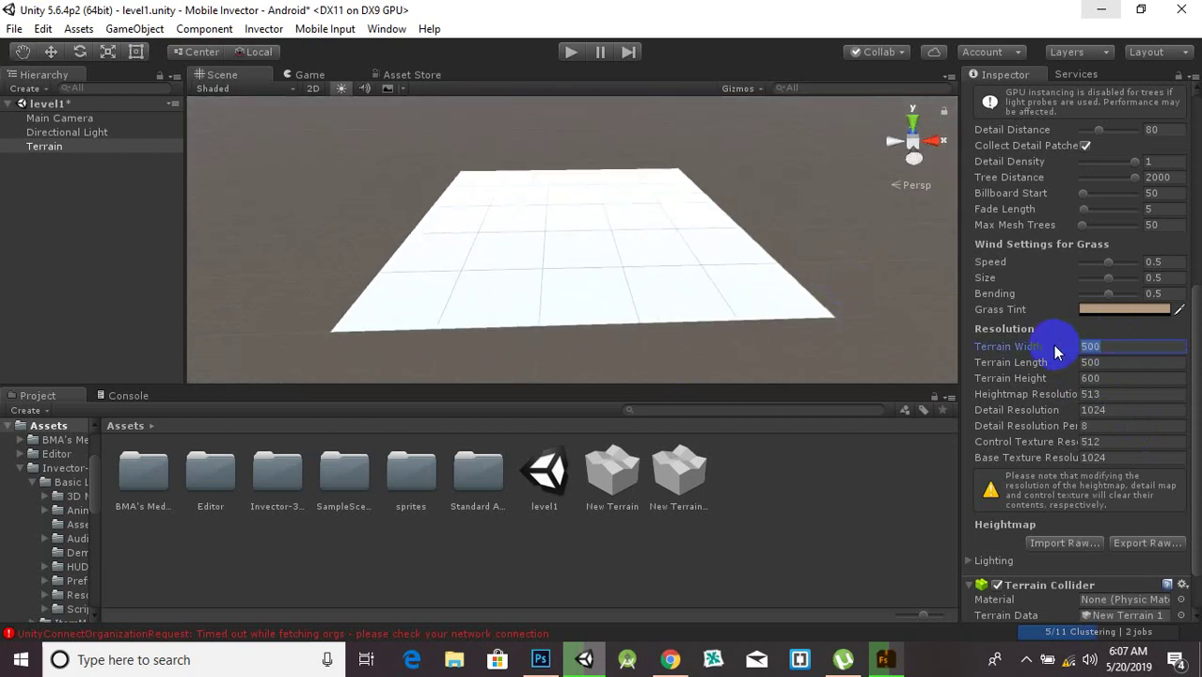
pyautogui.write('300')
pyautogui.press('Tab')
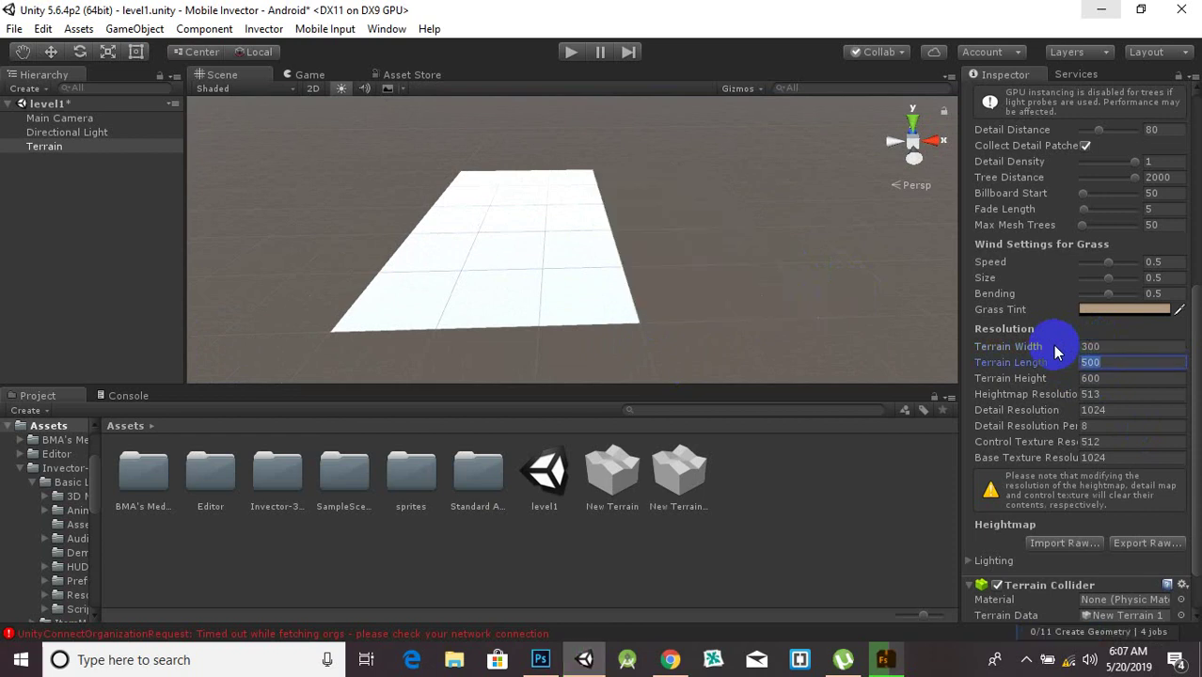
# Set the terrain length to 300 and the terrain height to 100
pyautogui.write('300')
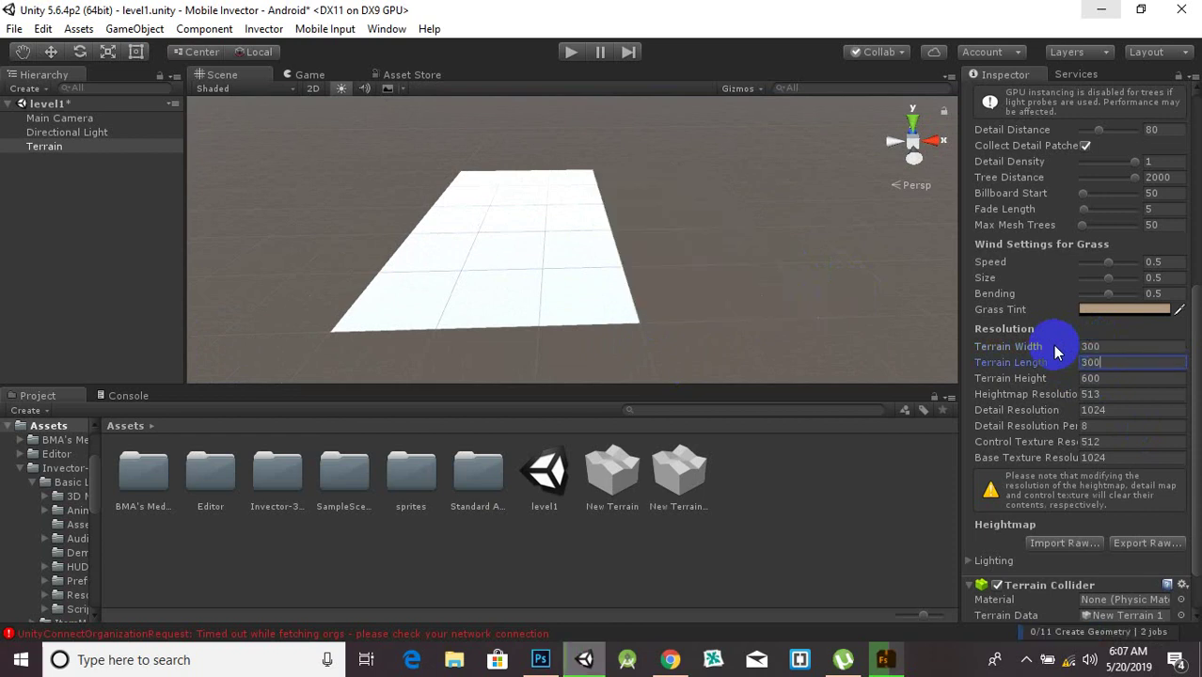
pyautogui.press('Tab')
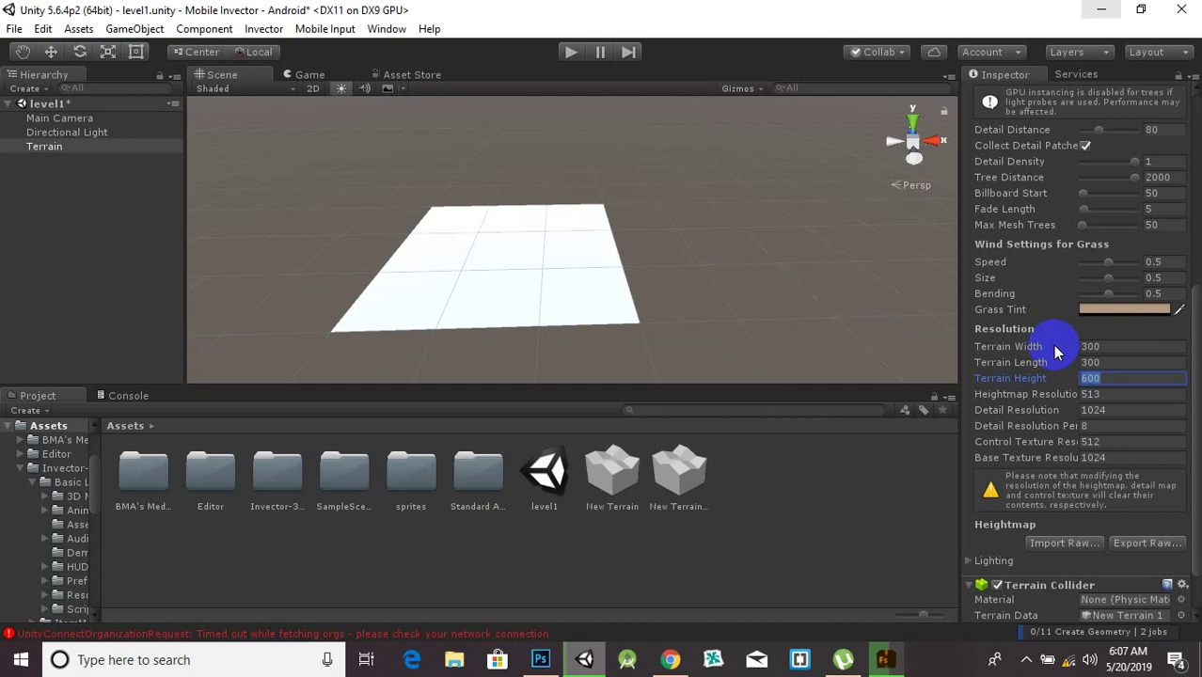
pyautogui.write('100')
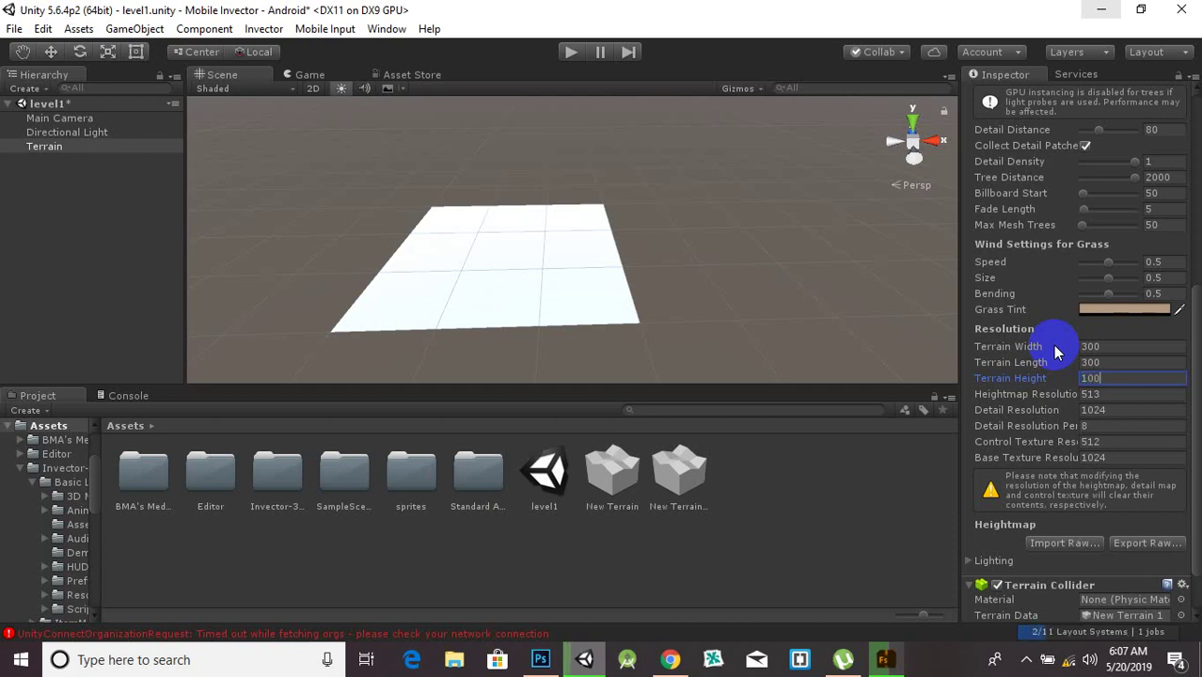
# Change the terrain height to 200 in the terrain's resolution settings
pyautogui.press('BackSpace')
pyautogui.press('BackSpace')
pyautogui.press('BackSpace')
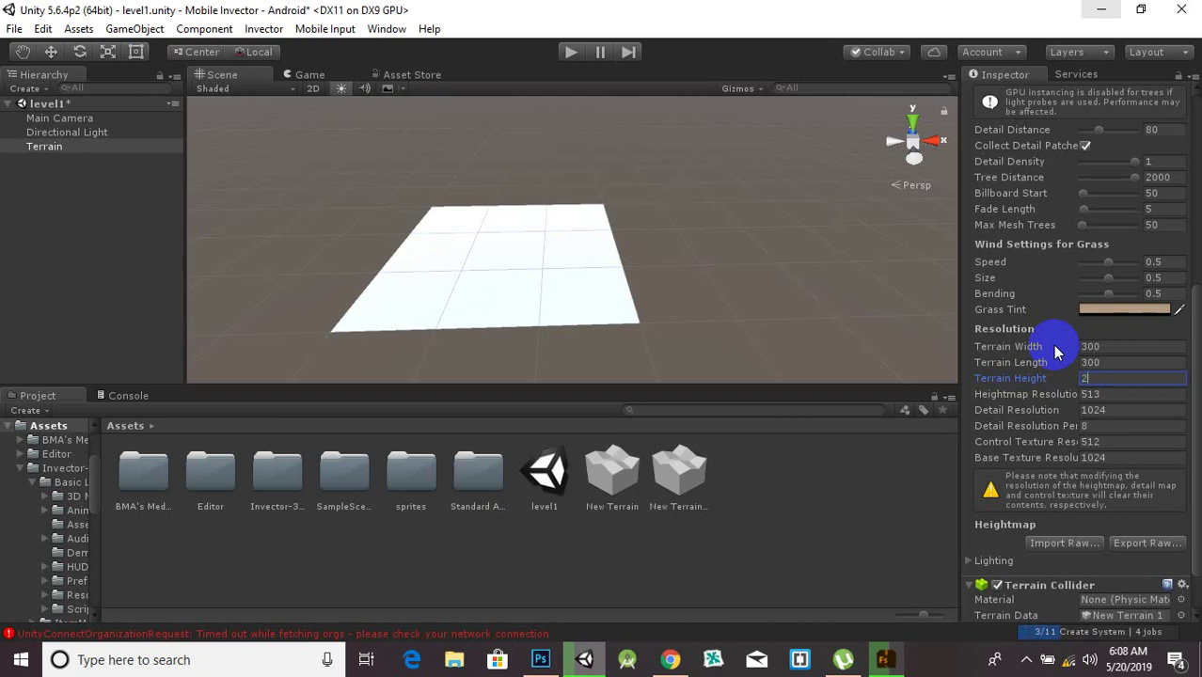
pyautogui.write('200')
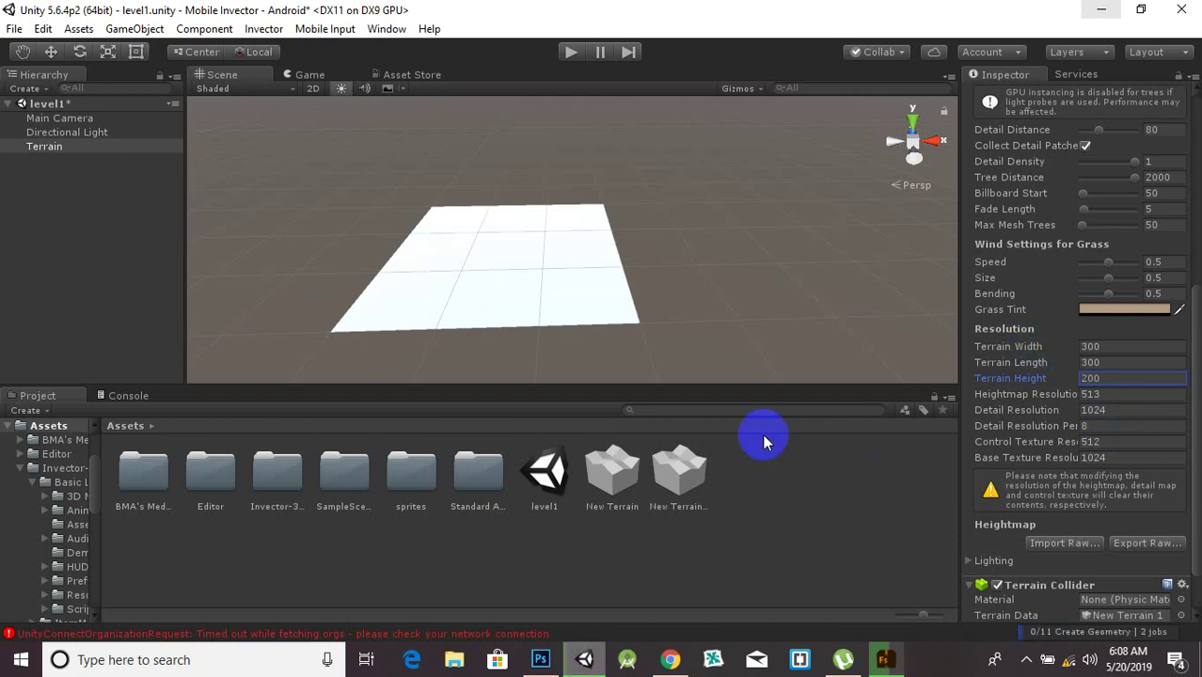
pyautogui.click(602, 323)
# Examine the extent of the resized terrain in the scene from closer up
pyautogui.scroll(3, 603, 325)
pyautogui.moveTo(705, 302); pyautogui.dragTo(768, 279, button='middle')
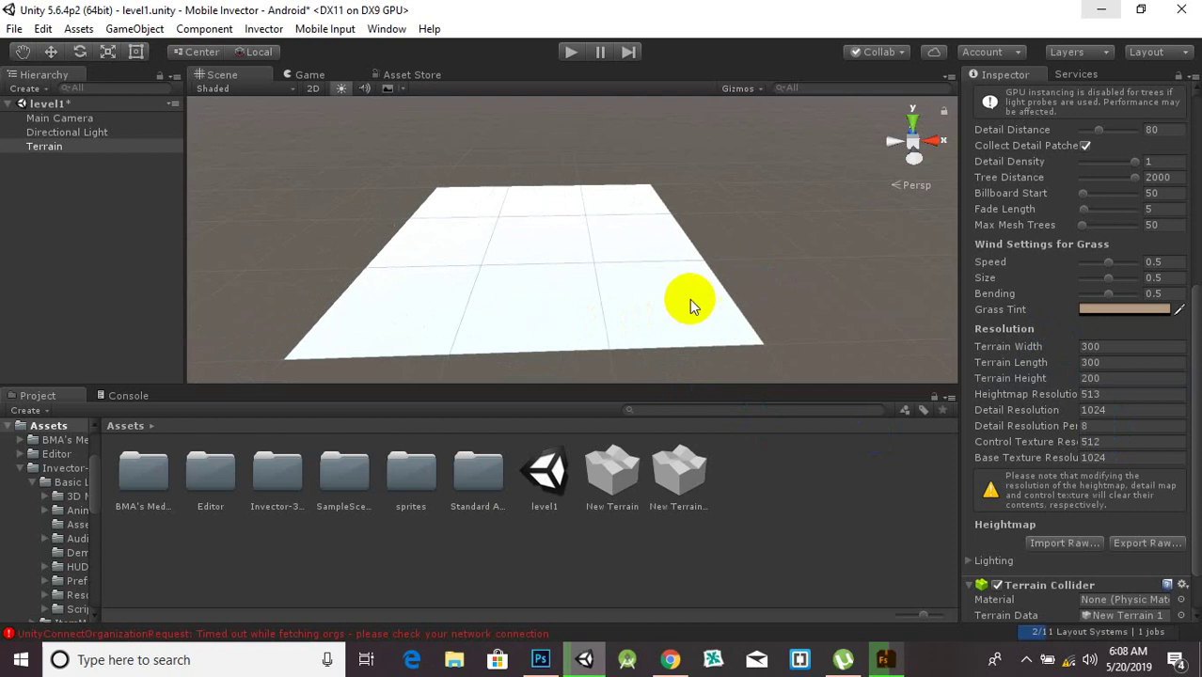
pyautogui.scroll(1, 690, 300)
pyautogui.scroll(-3, 692, 304)
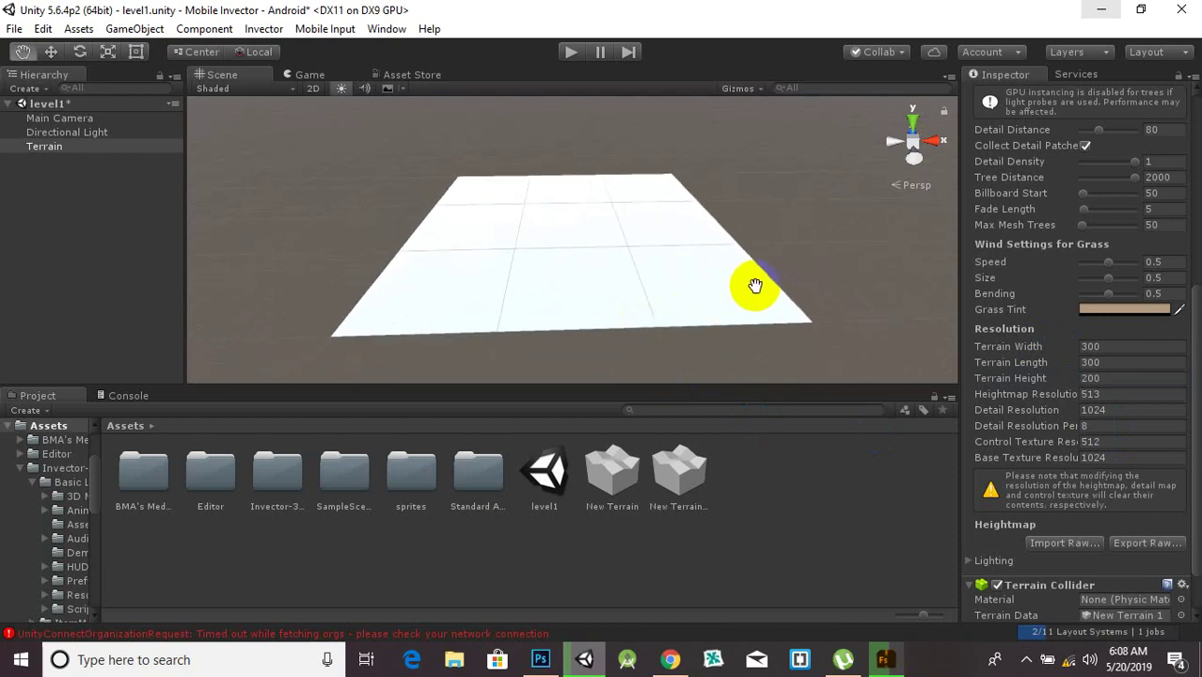
pyautogui.moveTo(638, 317)
pyautogui.mouseDown(button='middle')
pyautogui.moveTo(677, 303)
pyautogui.moveTo(650, 303)
pyautogui.mouseUp(button='middle')
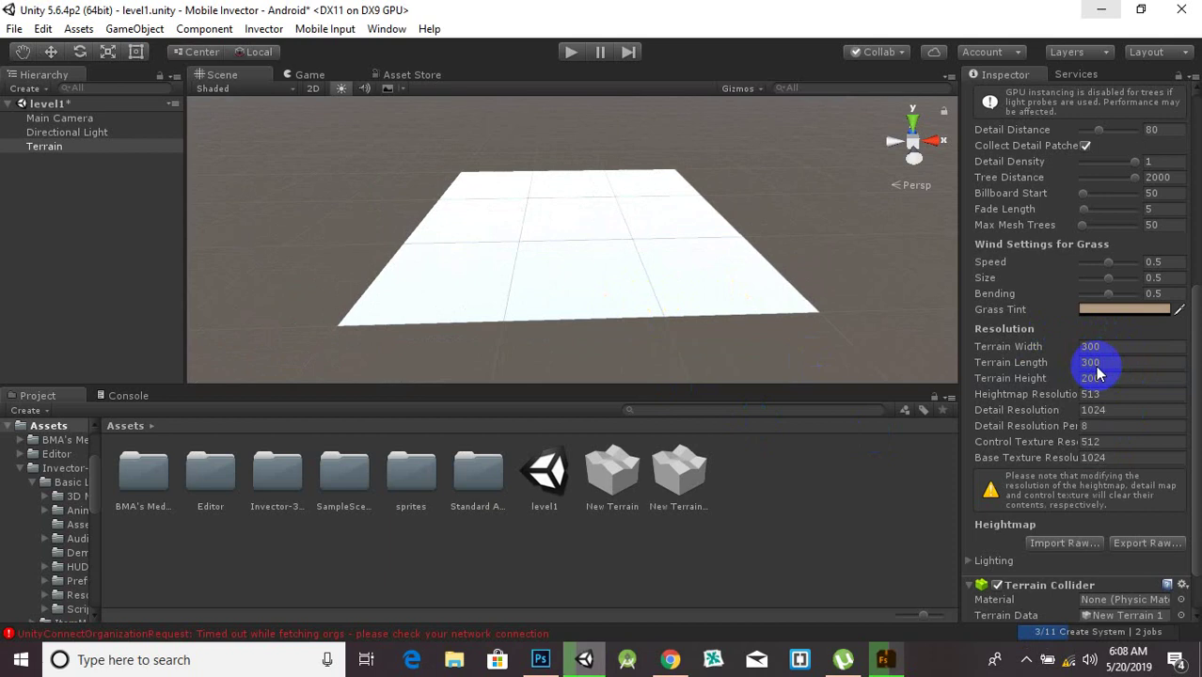
pyautogui.scroll(2, 471, 300)
pyautogui.moveTo(555, 306); pyautogui.dragTo(740, 260, button='middle')
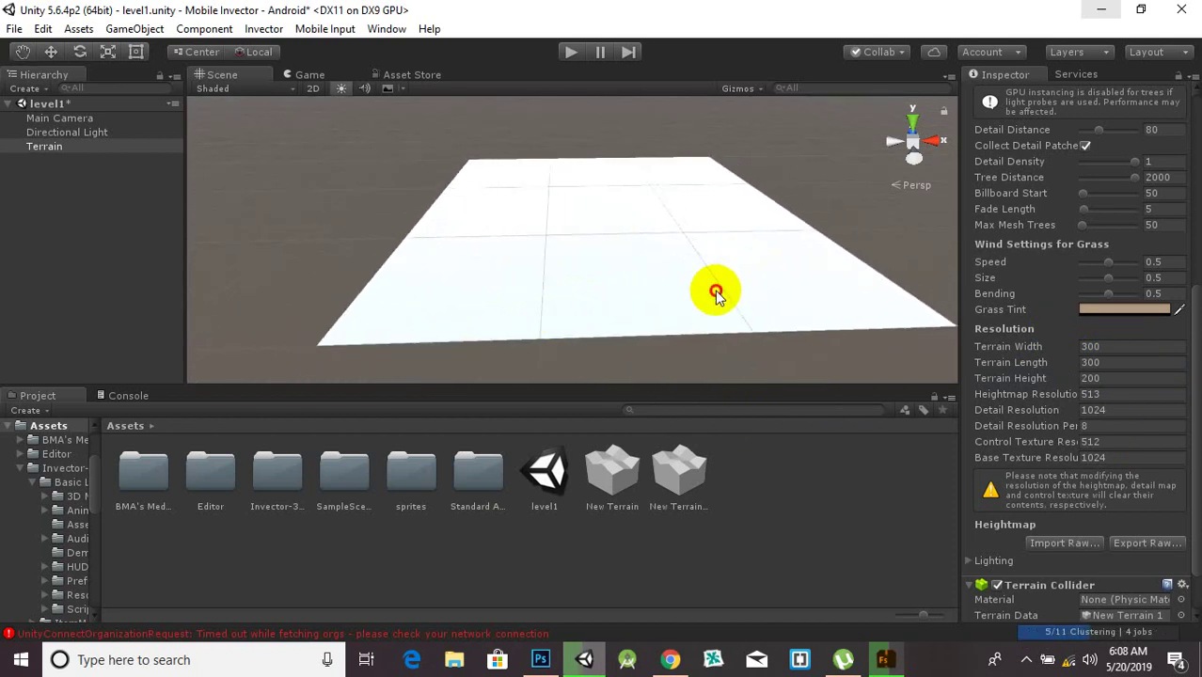
pyautogui.scroll(1, 544, 317)
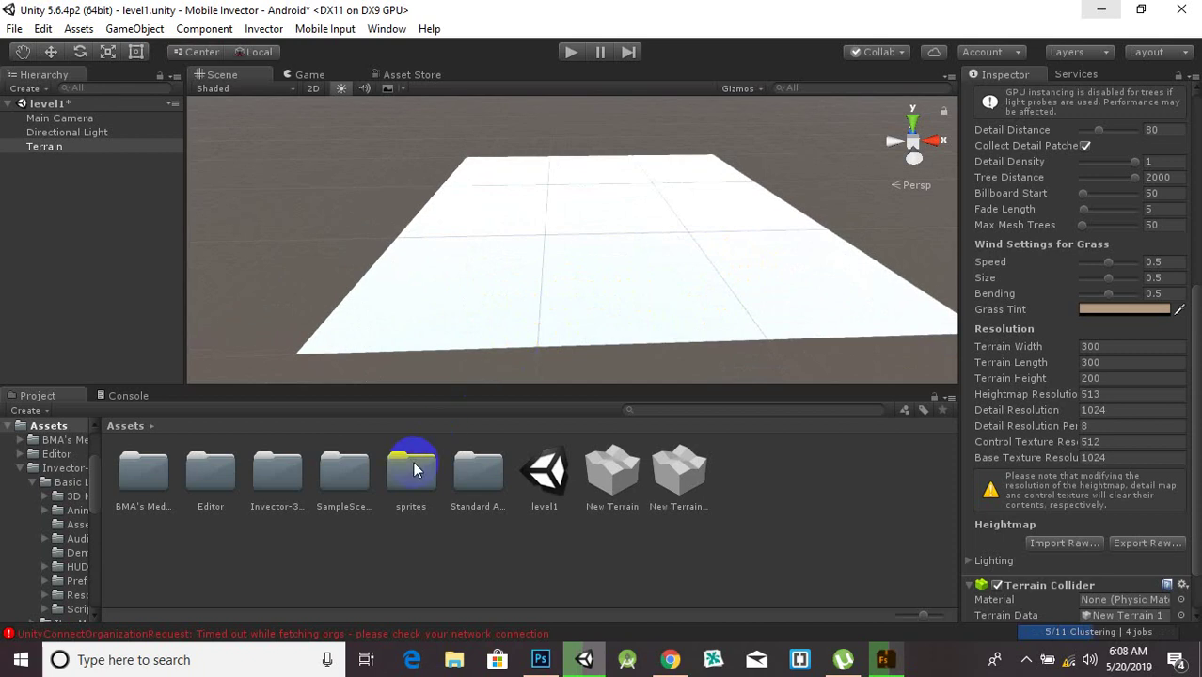
pyautogui.moveTo(524, 301); pyautogui.dragTo(529, 312, button='middle')
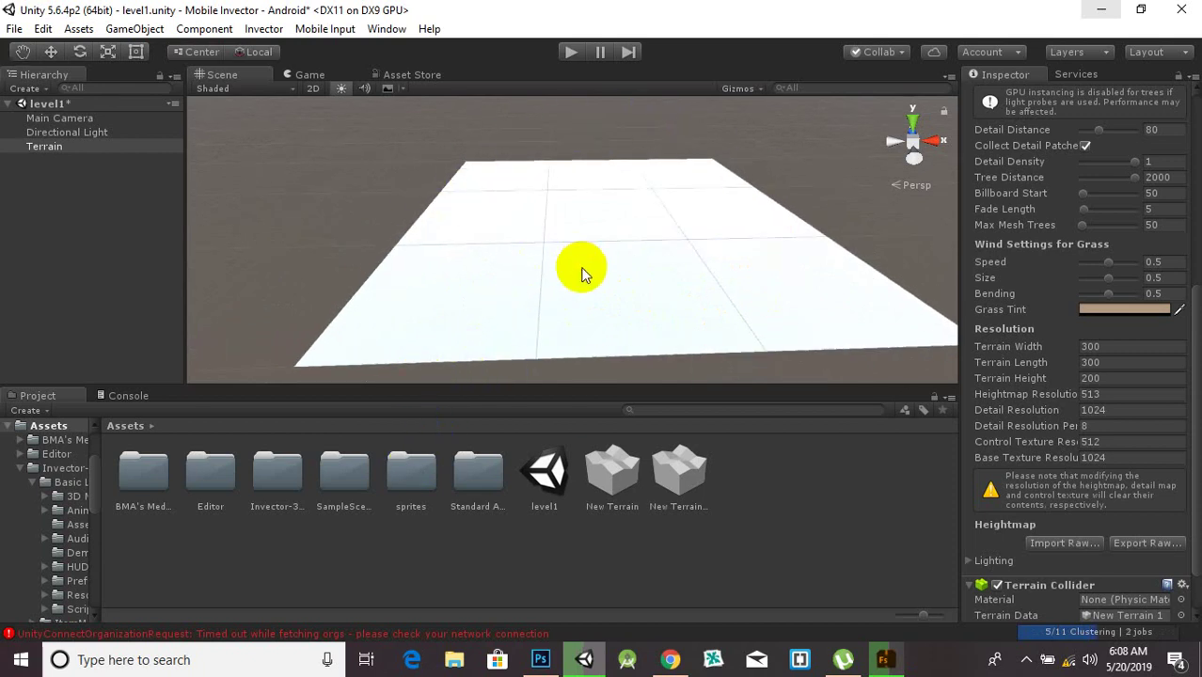
# Set the max size of the 1907 texture in the sprites folder to 512 and apply the import settings
pyautogui.doubleClick(399, 477)
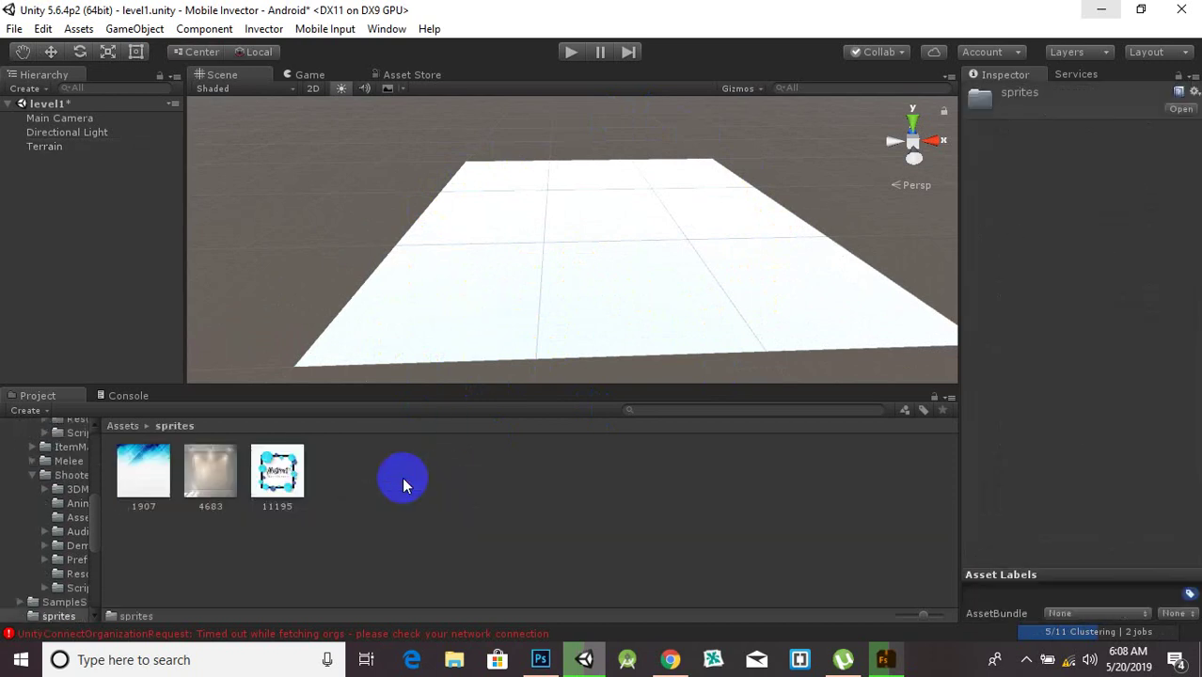
pyautogui.click(281, 475)
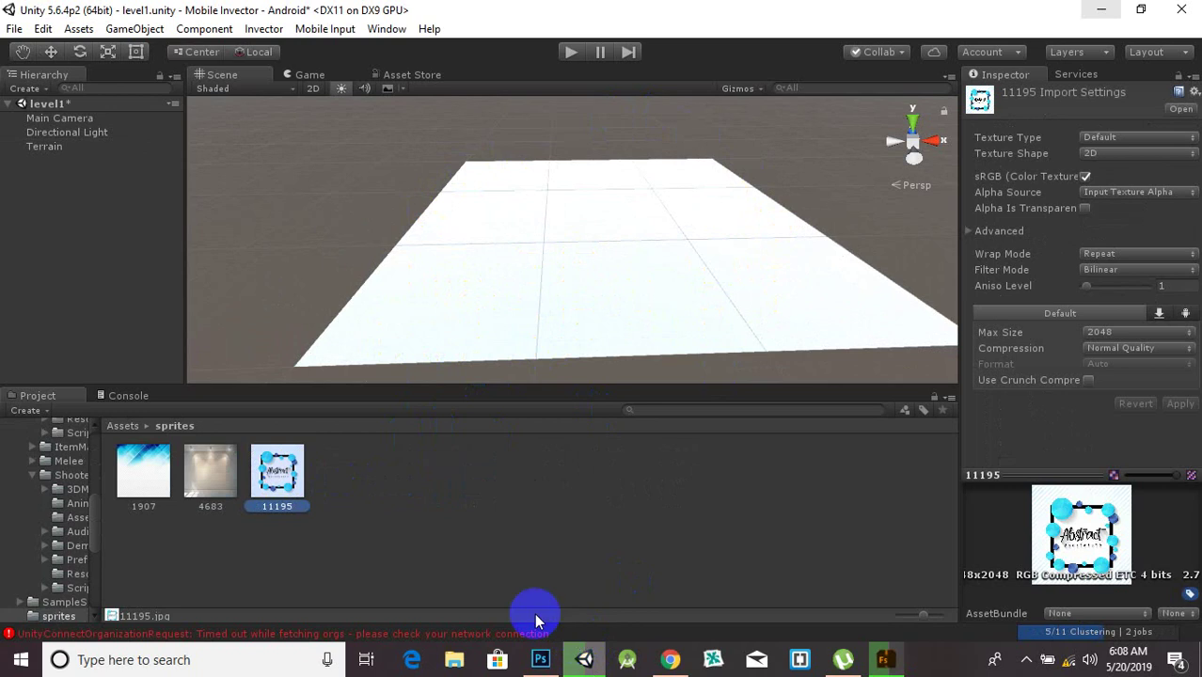
pyautogui.click(209, 487)
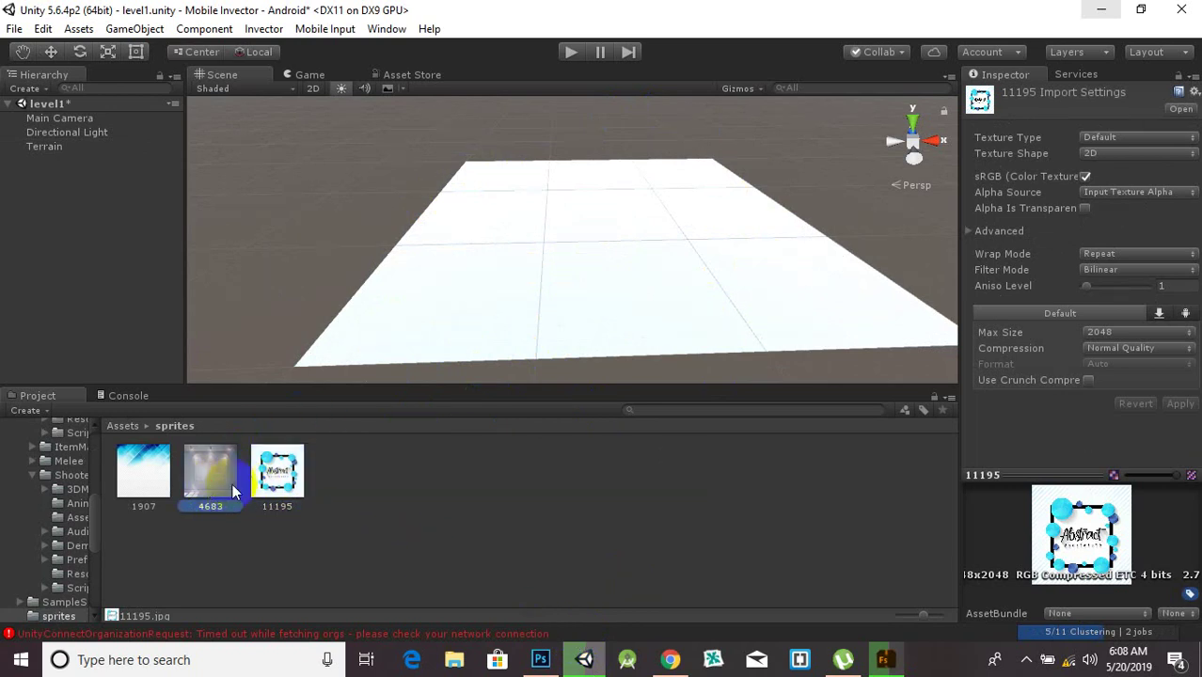
pyautogui.click(141, 473)
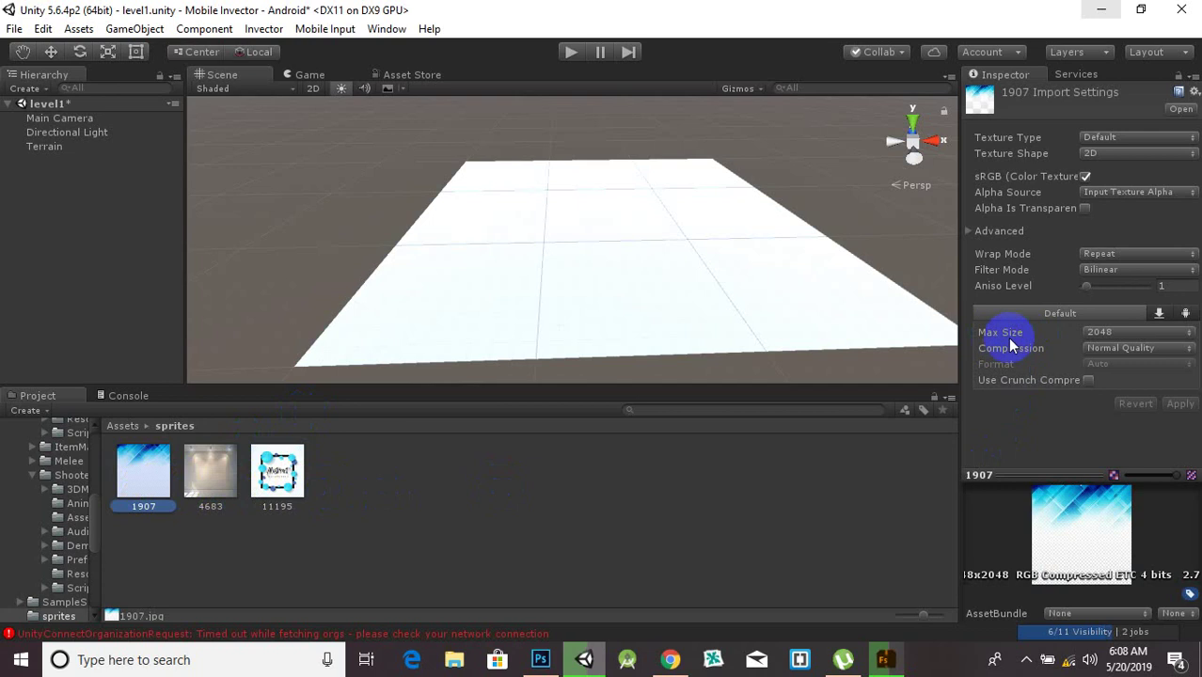
pyautogui.click(1120, 335)
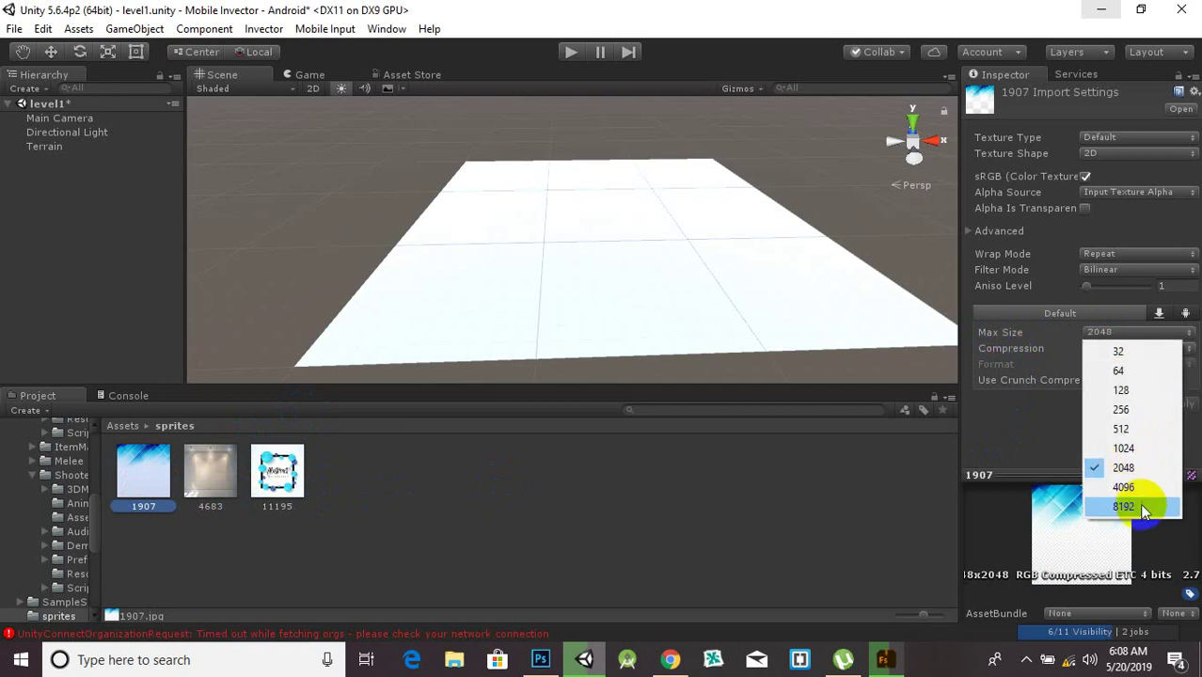
pyautogui.click(1154, 433)
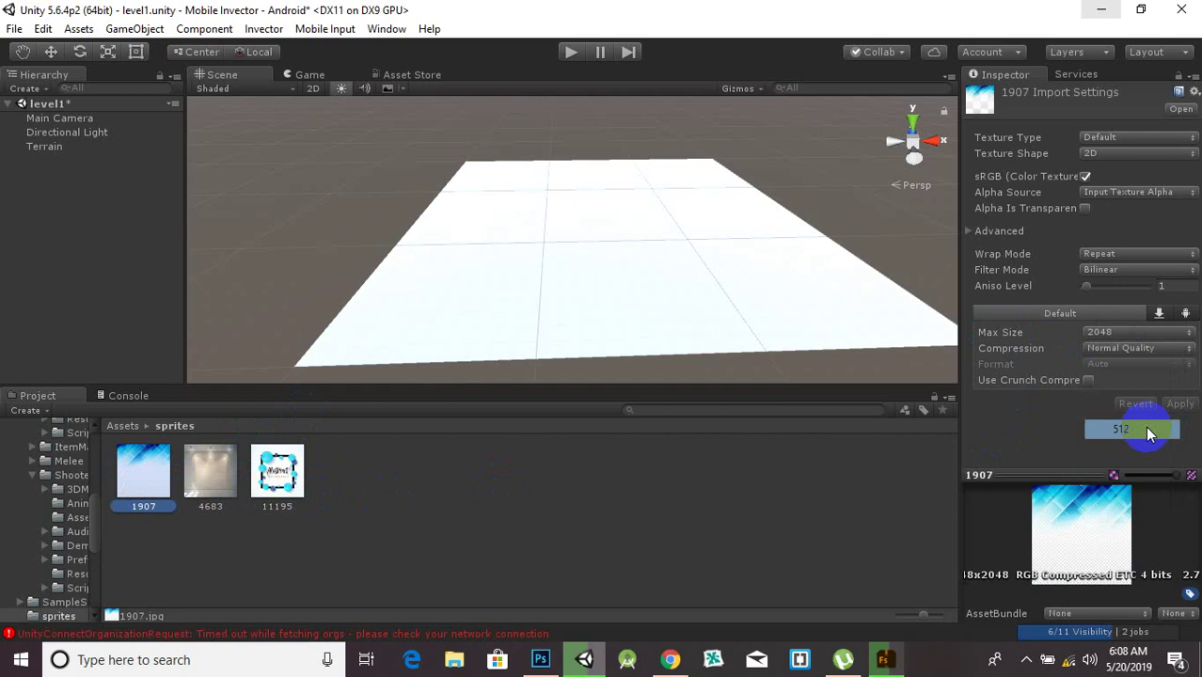
pyautogui.click(1175, 405)
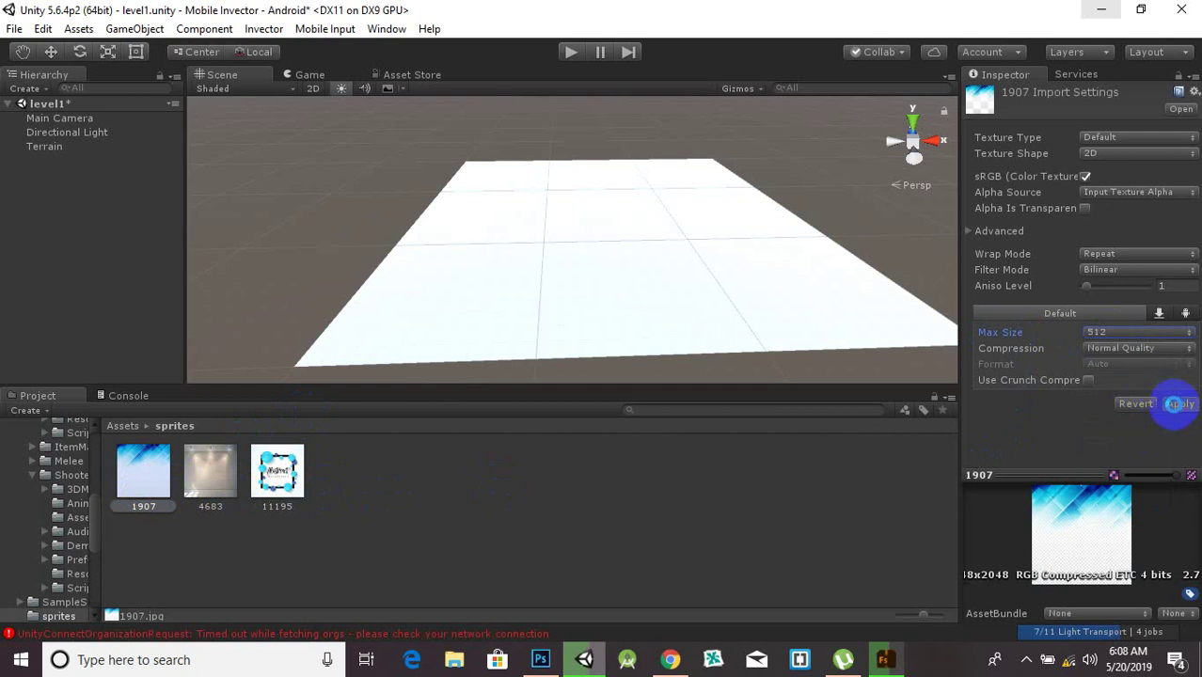
# Set the max size of the 4683 and 11195 textures together to 512 and apply the import settings
pyautogui.click(208, 482)
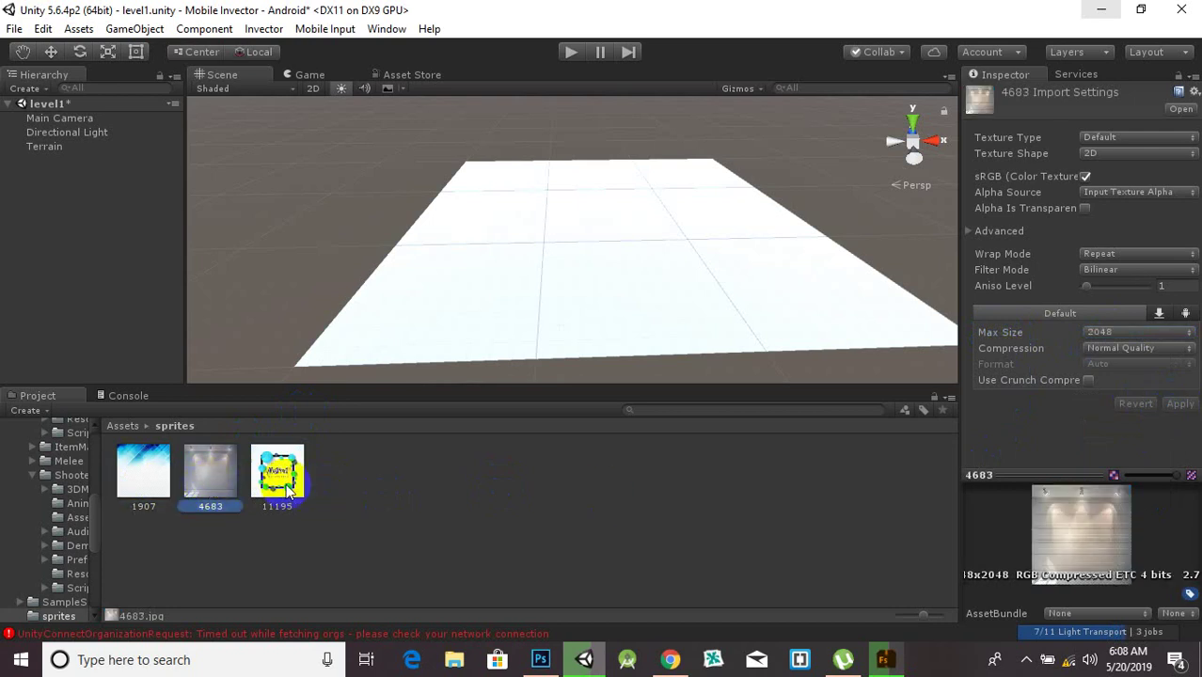
pyautogui.click(1140, 333)
pyautogui.click(1131, 426)
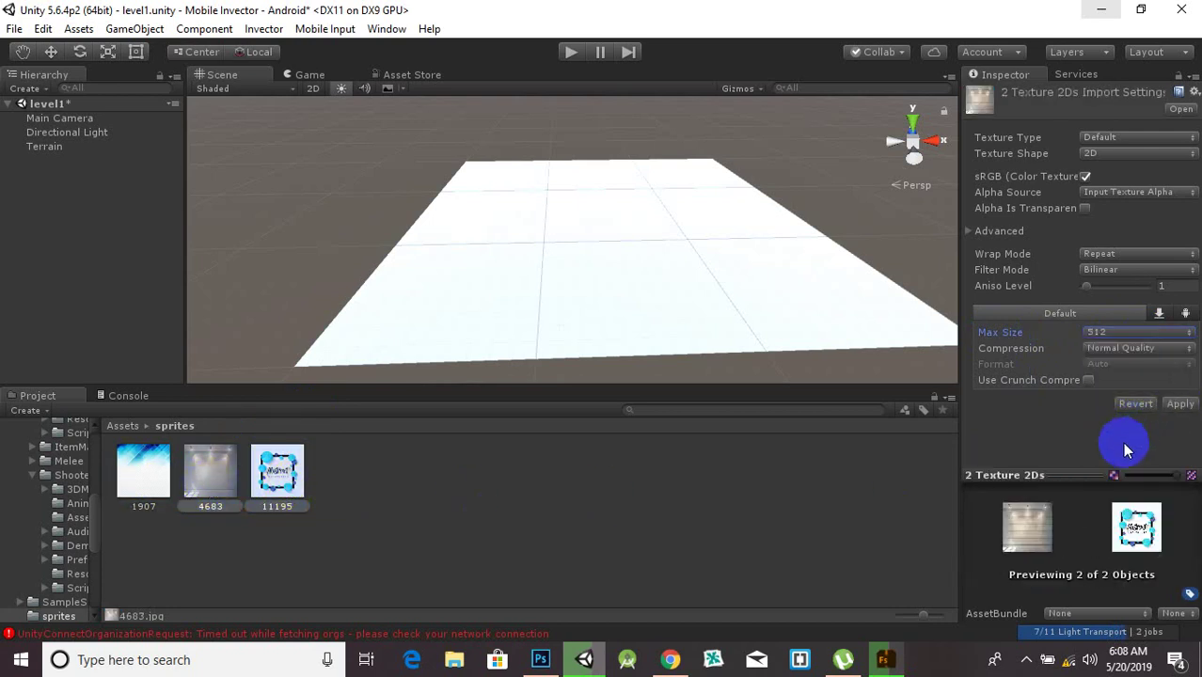
pyautogui.click(1176, 406)
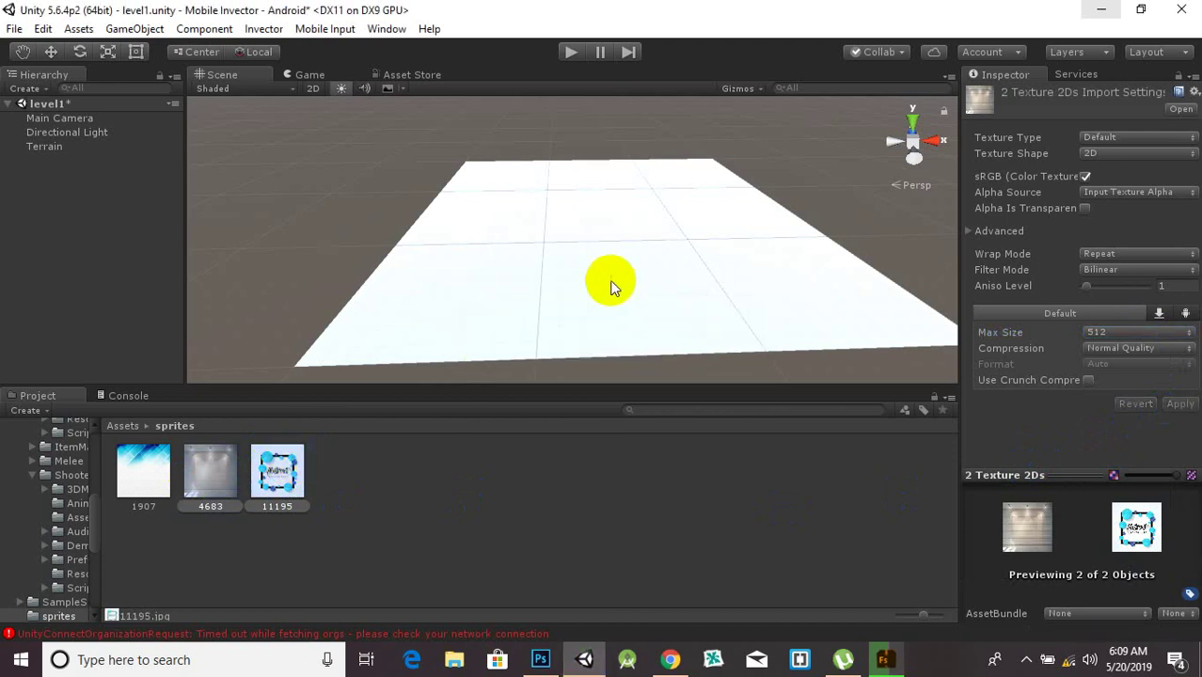
pyautogui.scroll(2, 611, 280)
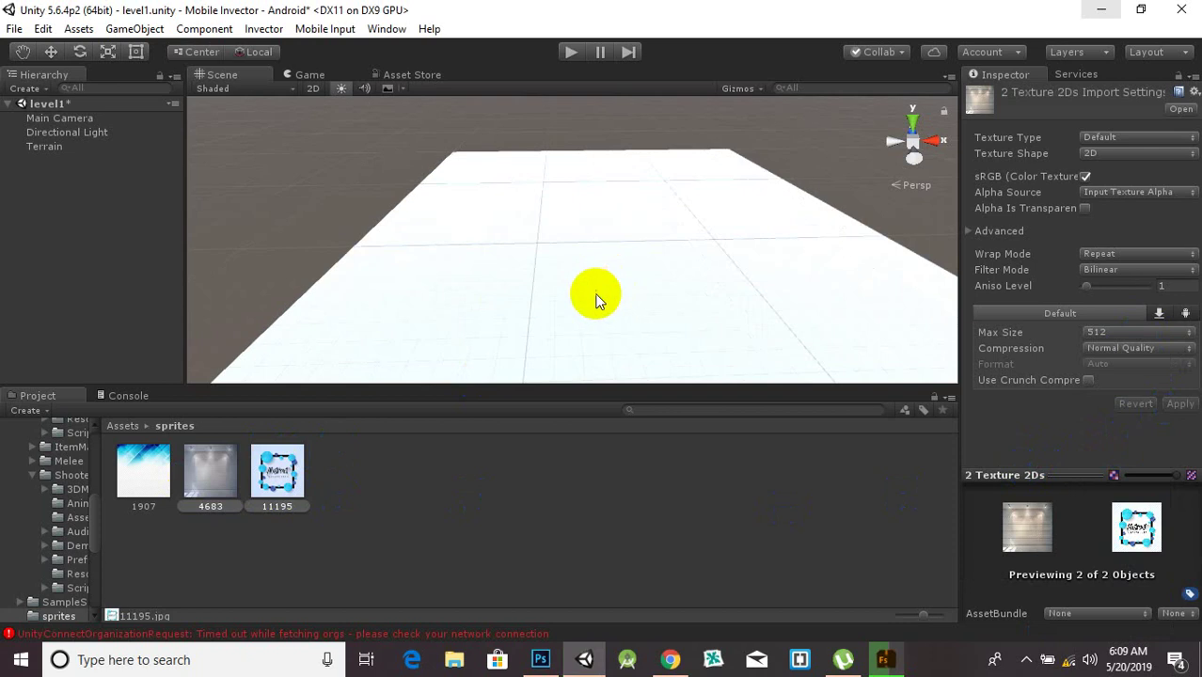
pyautogui.scroll(-2, 585, 302)
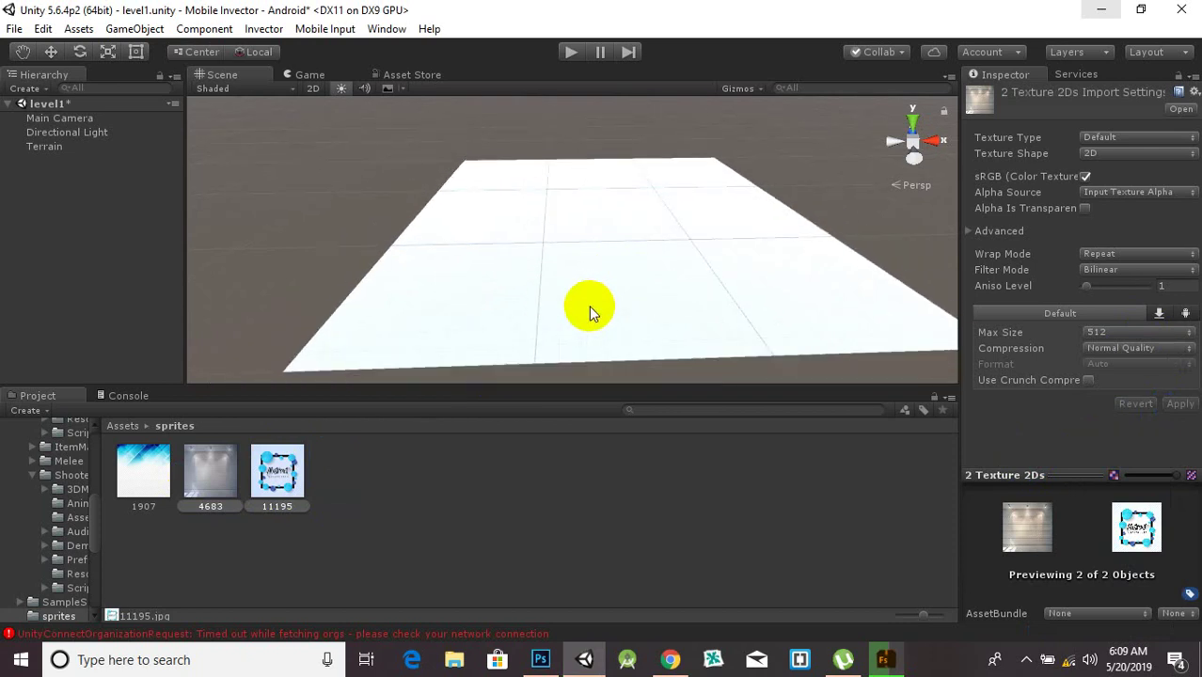
pyautogui.scroll(2, 590, 273)
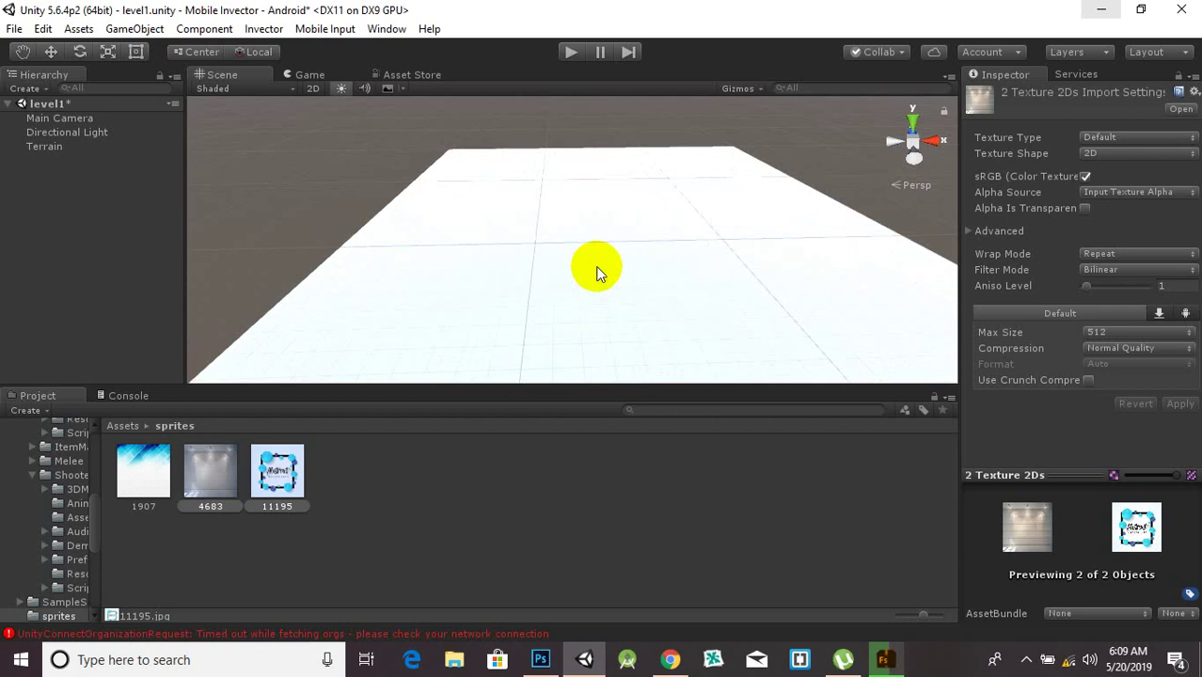
pyautogui.scroll(-1, 627, 317)
pyautogui.scroll(1, 582, 309)
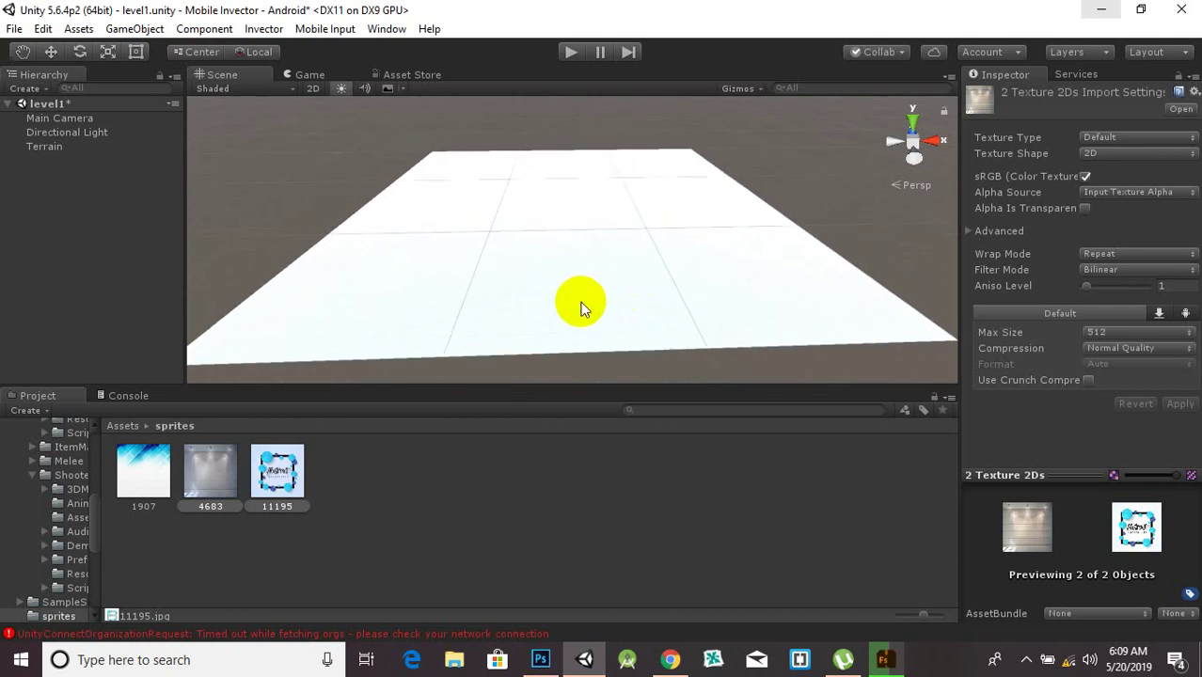
pyautogui.click(437, 469)
pyautogui.scroll(-1, 447, 279)
pyautogui.scroll(1, 548, 312)
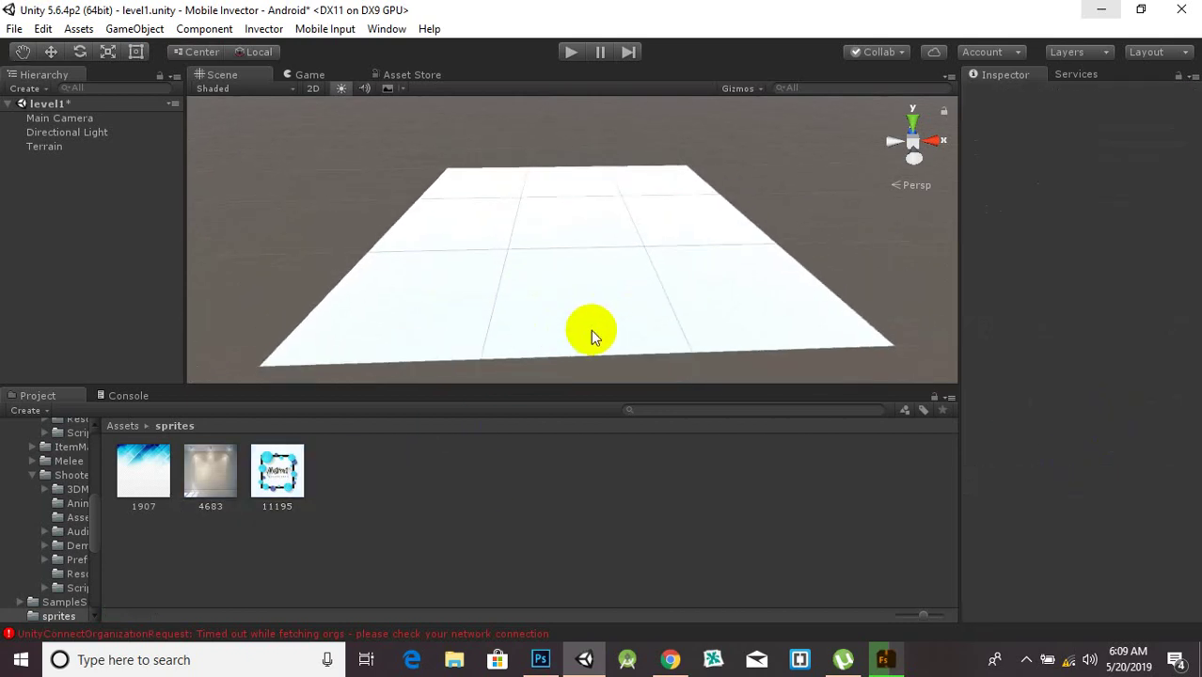
# Add a paint texture to the terrain using cement_d as its albedo map
pyautogui.click(588, 329)
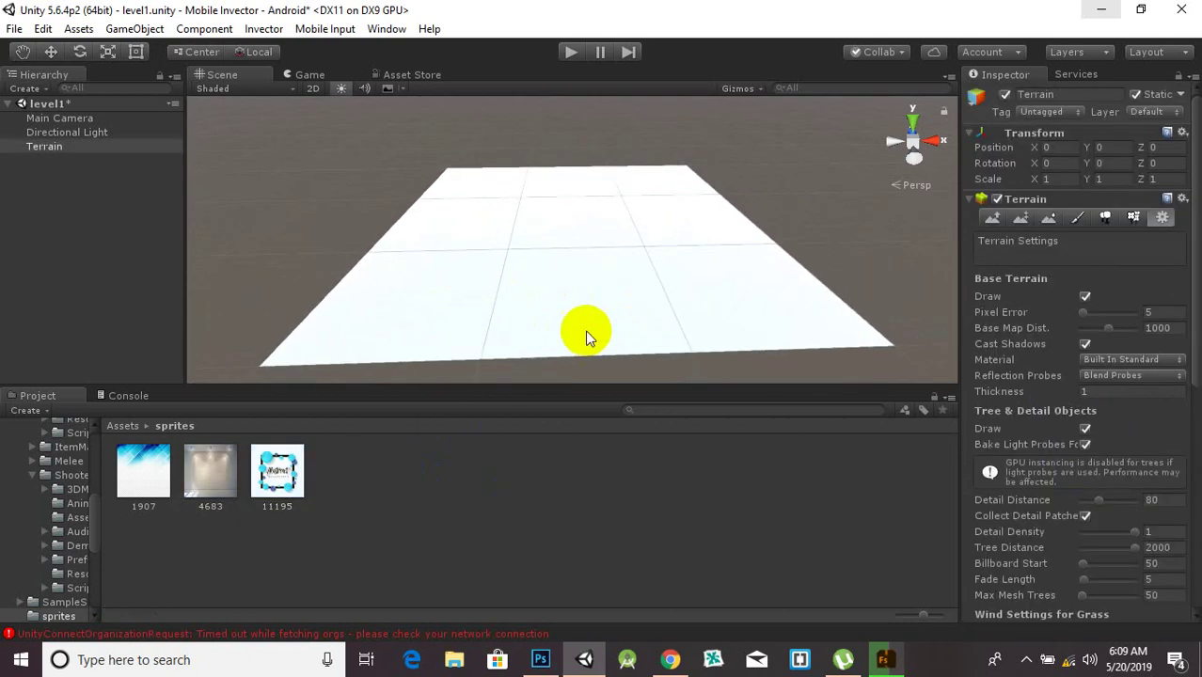
pyautogui.click(1077, 217)
pyautogui.click(1125, 431)
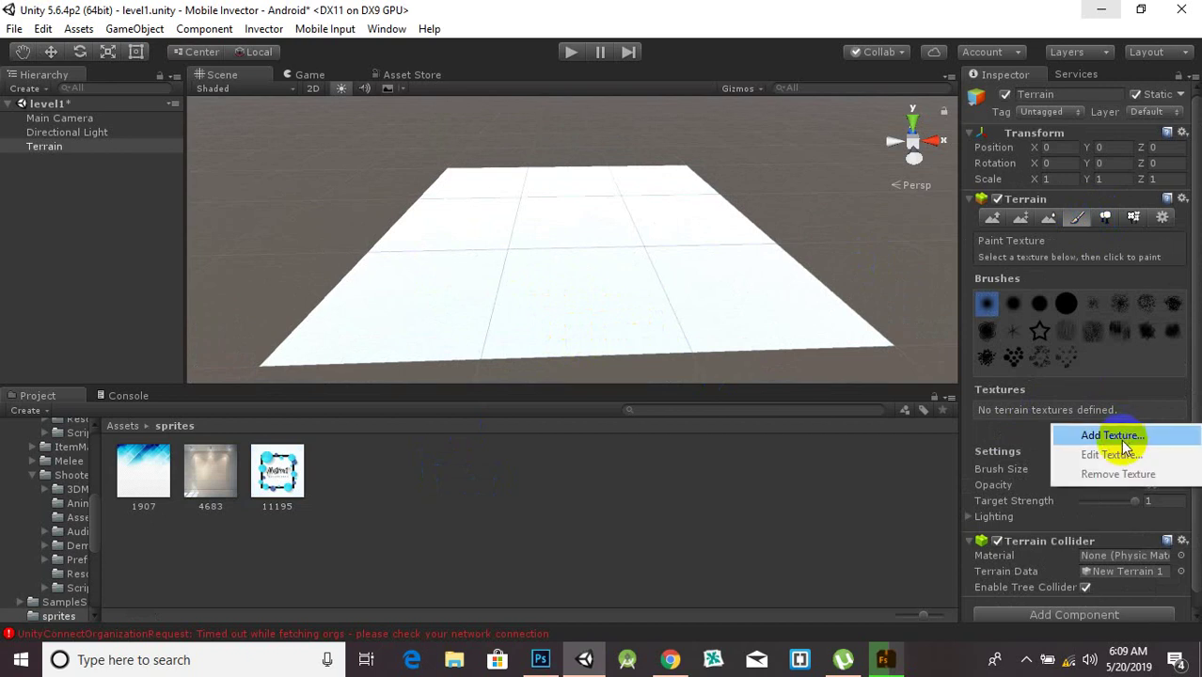
pyautogui.click(1110, 430)
pyautogui.click(102, 121)
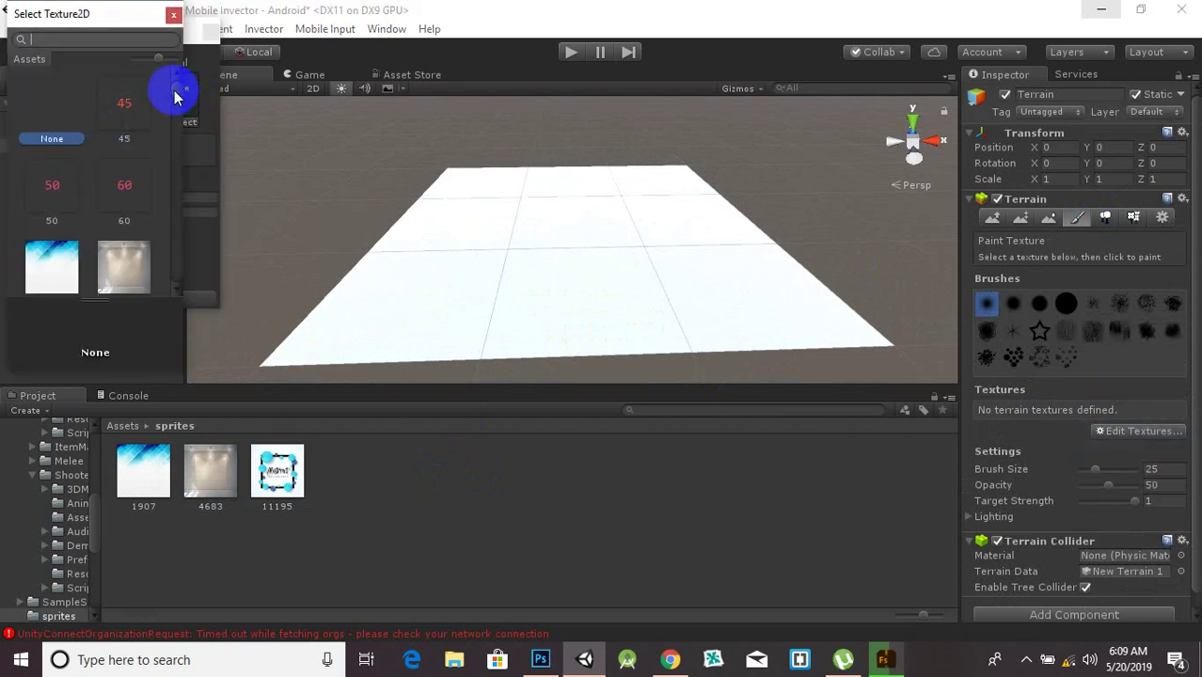
pyautogui.scroll(-5, 182, 104)
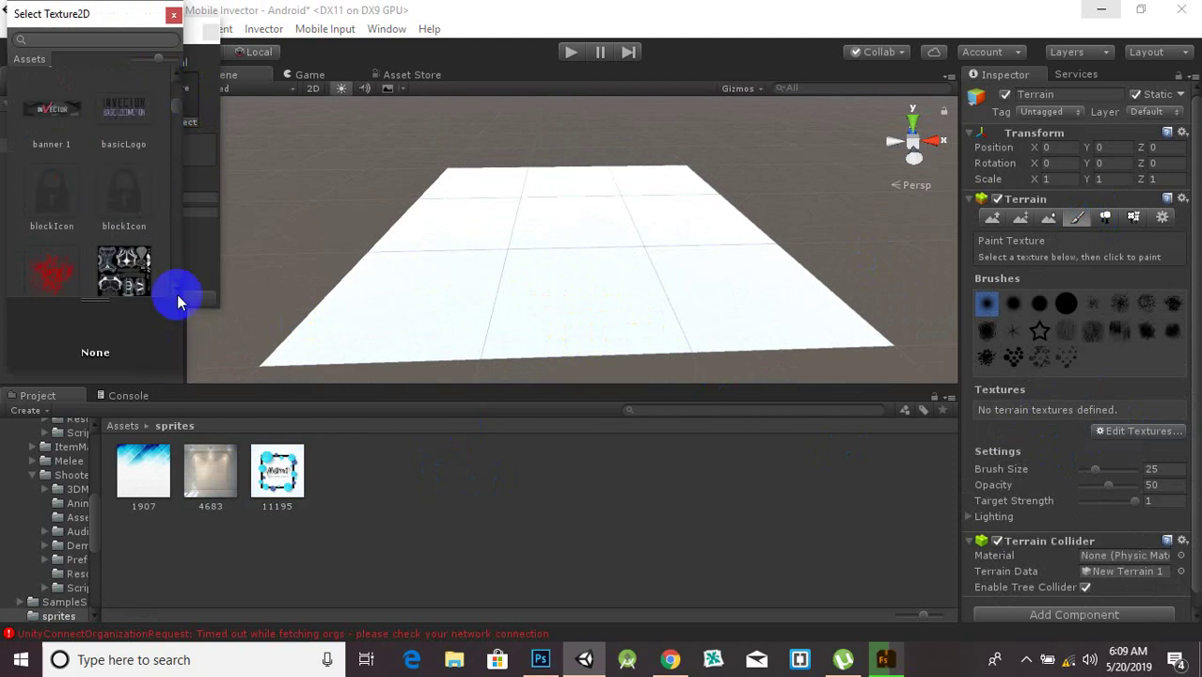
pyautogui.scroll(-3, 123, 221)
pyautogui.scroll(-8, 128, 228)
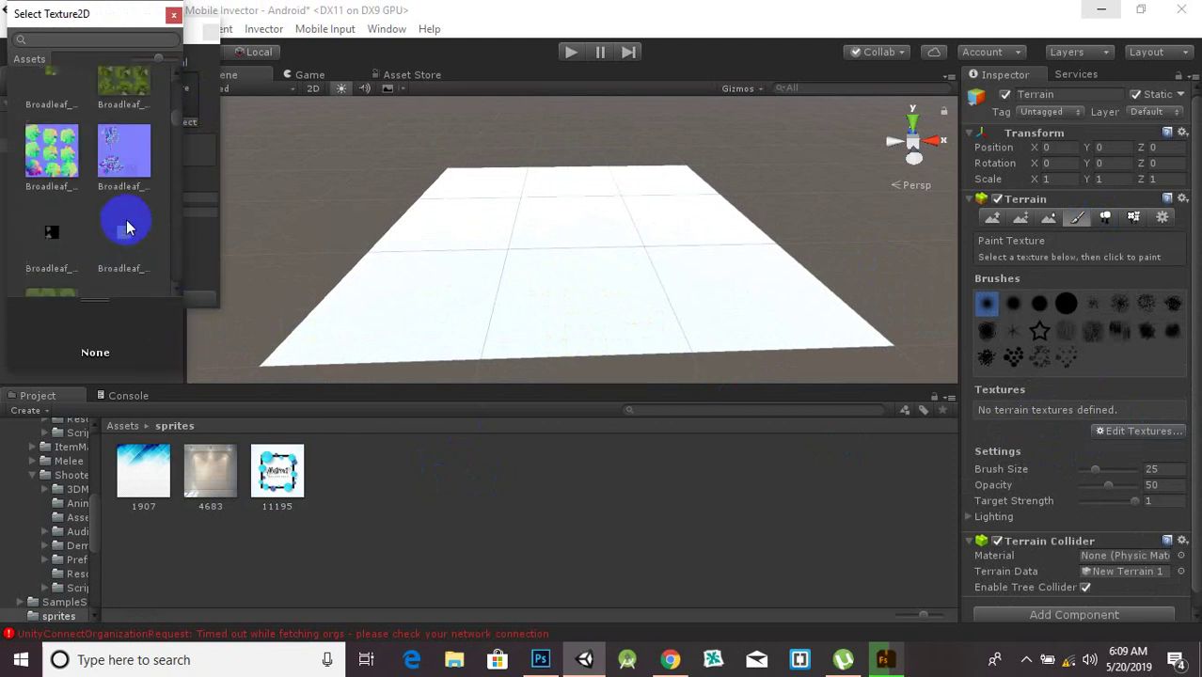
pyautogui.scroll(-10, 128, 228)
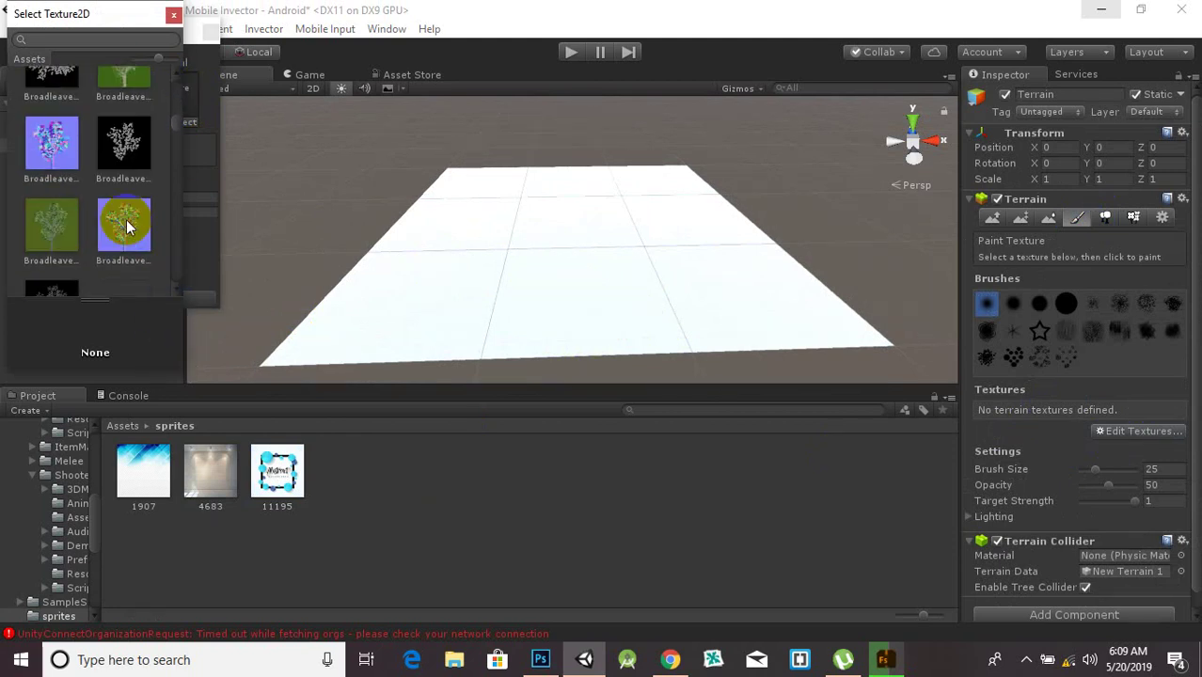
pyautogui.scroll(-3, 123, 221)
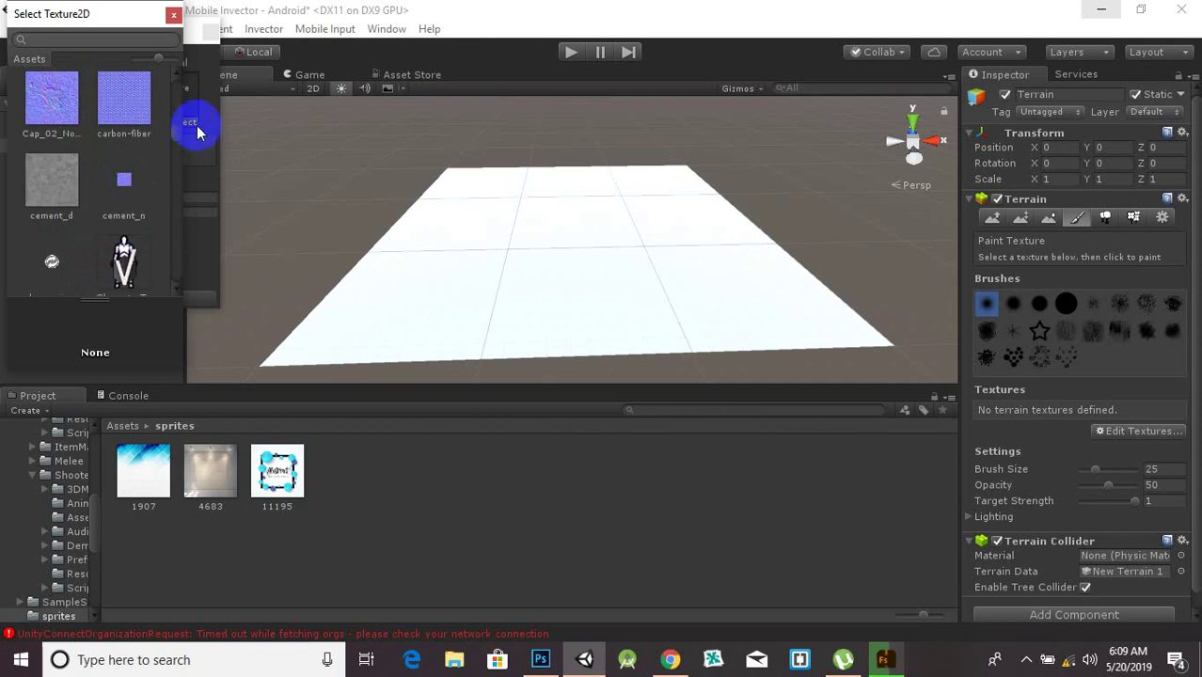
pyautogui.click(65, 191)
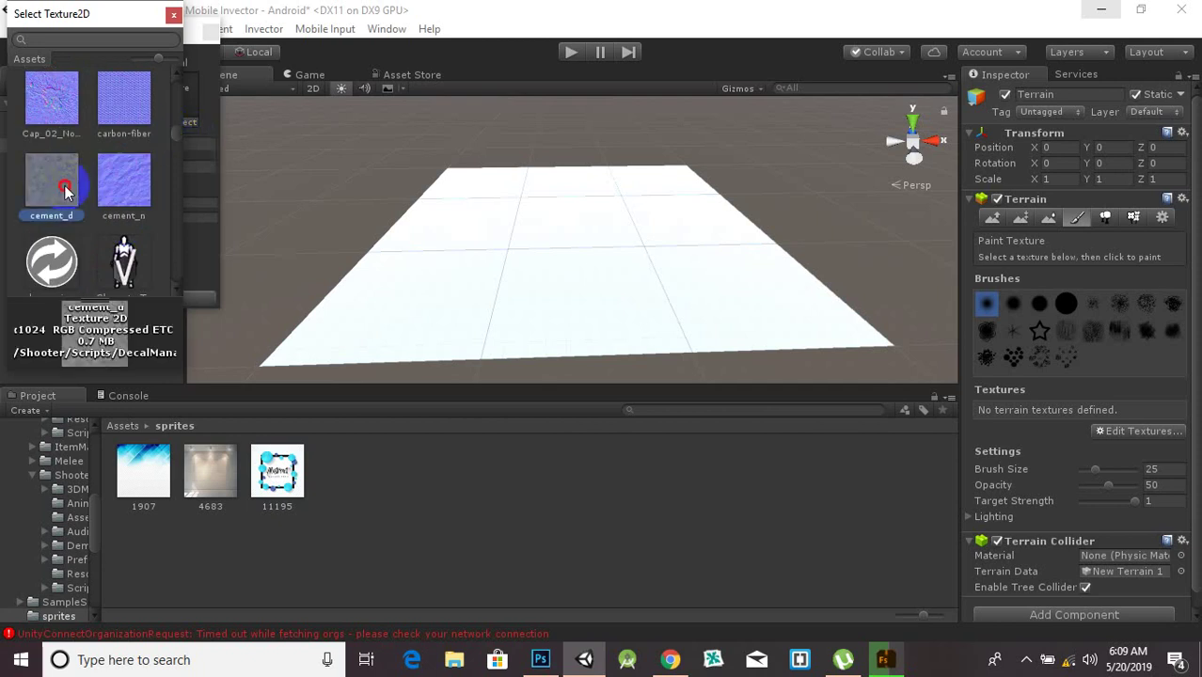
pyautogui.doubleClick(65, 191)
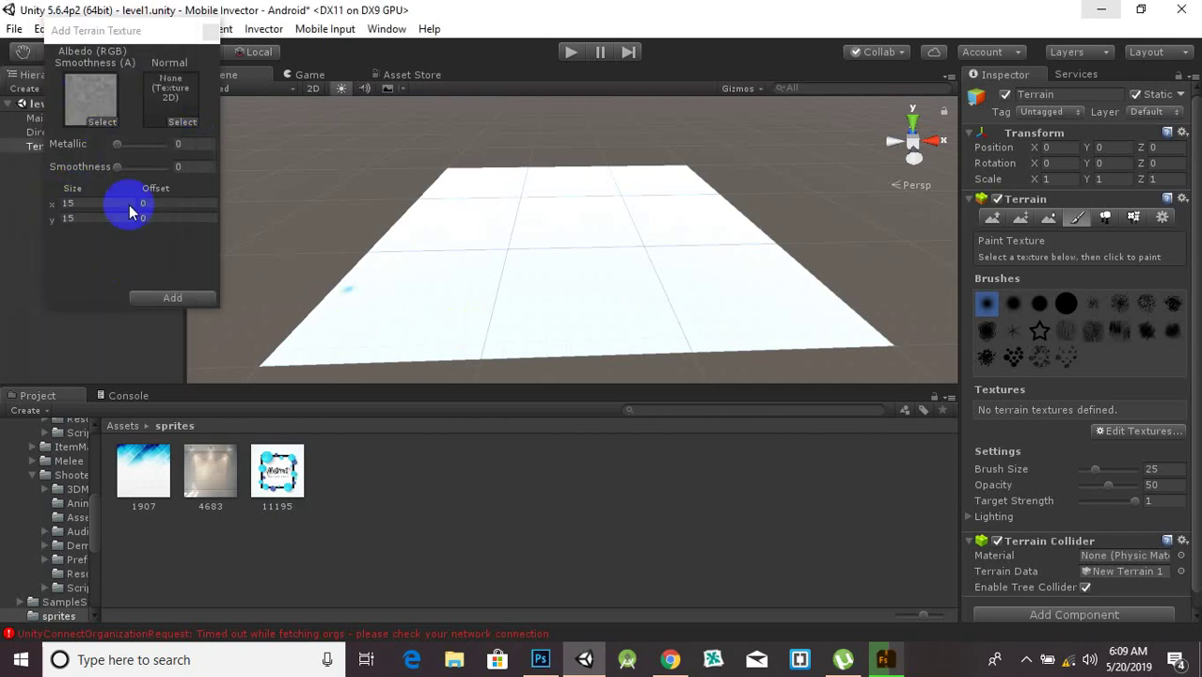
pyautogui.click(174, 298)
pyautogui.scroll(2, 562, 348)
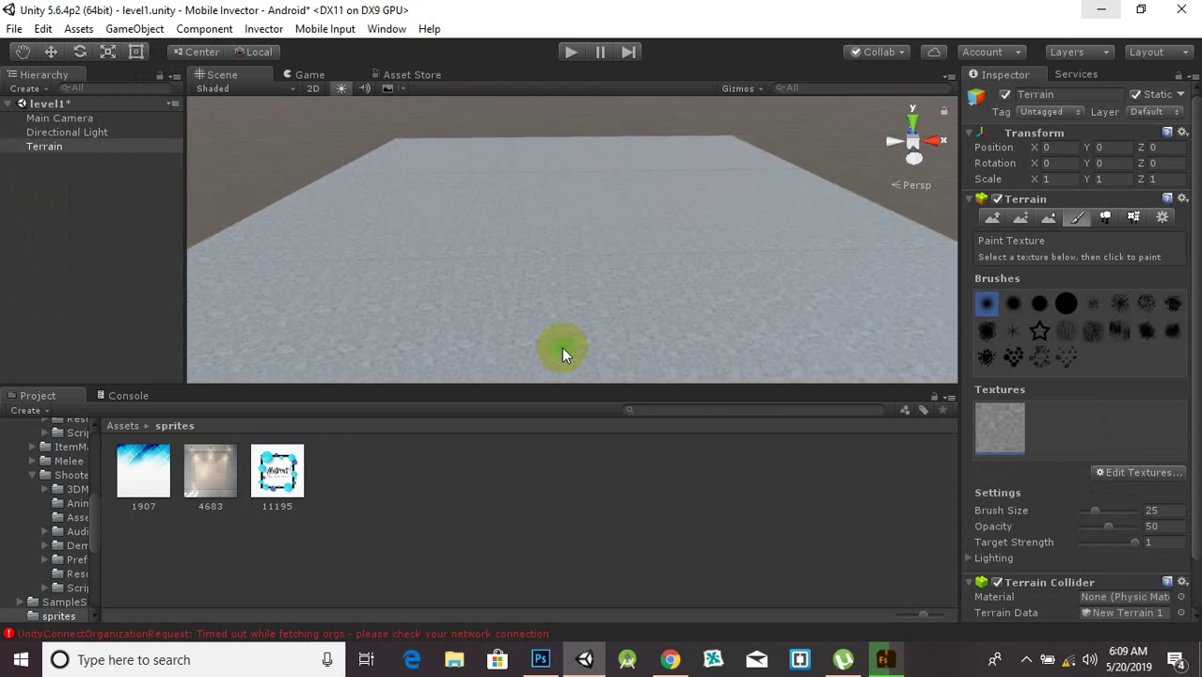
pyautogui.scroll(2, 562, 346)
pyautogui.scroll(-3, 562, 346)
pyautogui.moveTo(639, 327); pyautogui.dragTo(708, 271, button='middle')
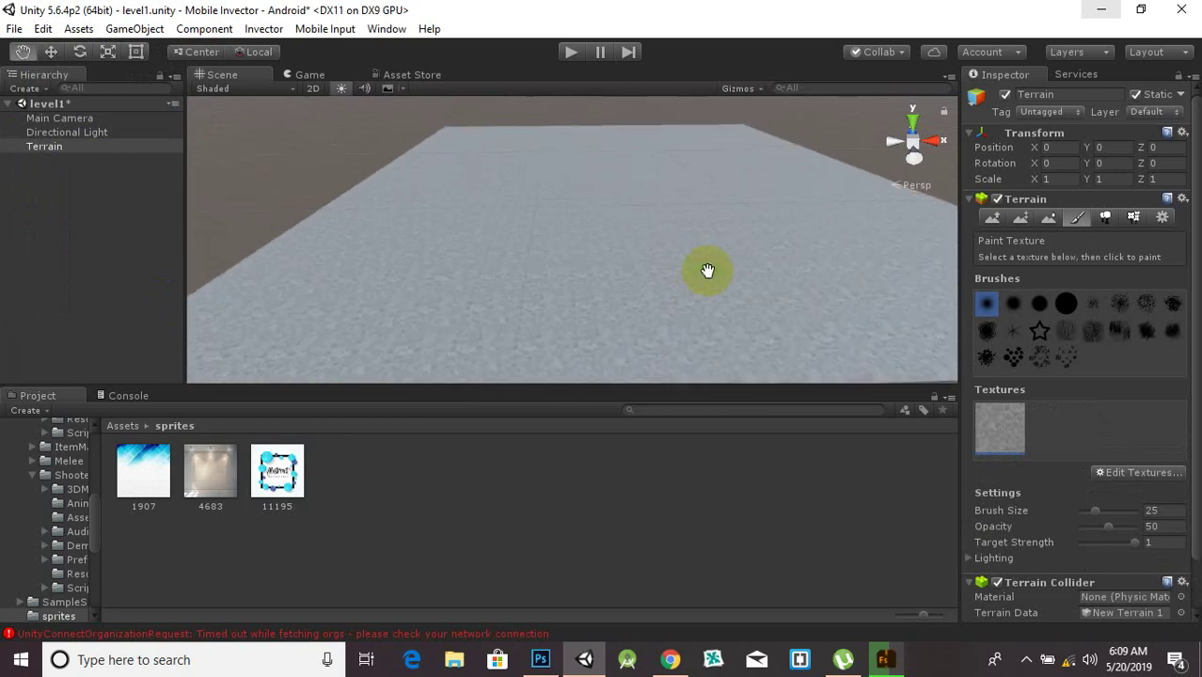
pyautogui.keyDown('alt'); pyautogui.moveTo(707, 271); pyautogui.dragTo(591, 284); pyautogui.keyUp('alt')
pyautogui.moveTo(591, 284); pyautogui.dragTo(679, 279, button='middle')
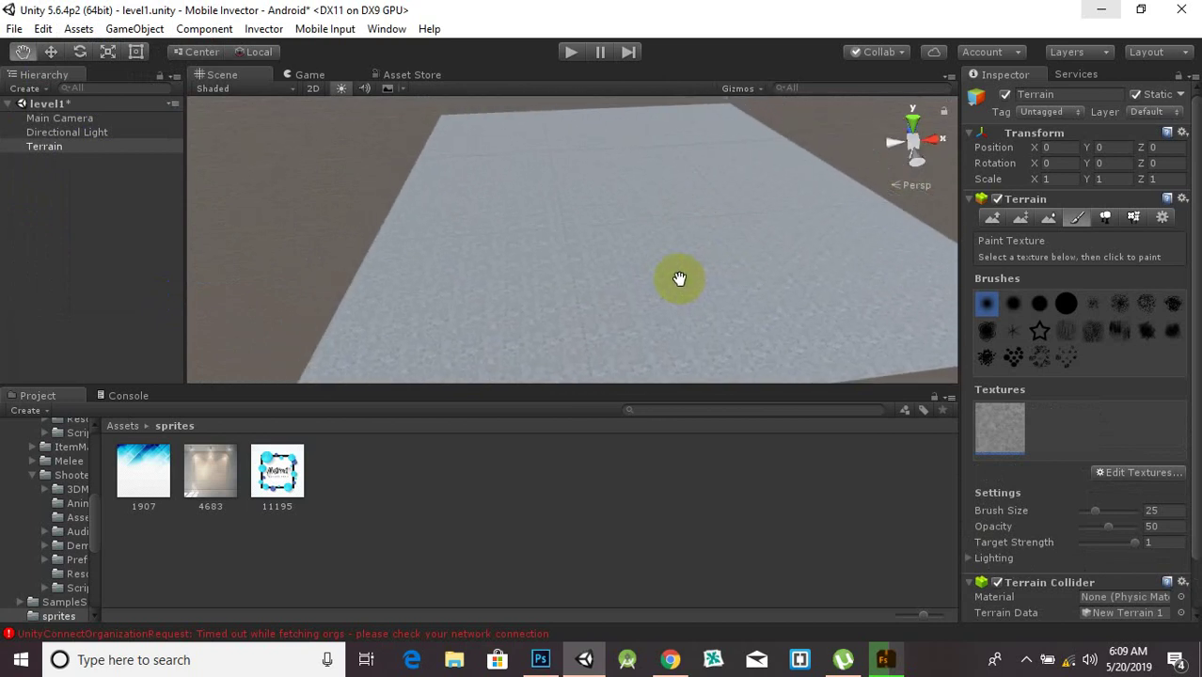
# Open the car's Prefabs folder within the Vehicles folder of Standard Assets
pyautogui.moveTo(680, 278)
pyautogui.keyDown('alt'); pyautogui.mouseDown()
pyautogui.moveTo(696, 272)
pyautogui.moveTo(663, 272)
pyautogui.moveTo(674, 268)
pyautogui.mouseUp(); pyautogui.keyUp('alt')
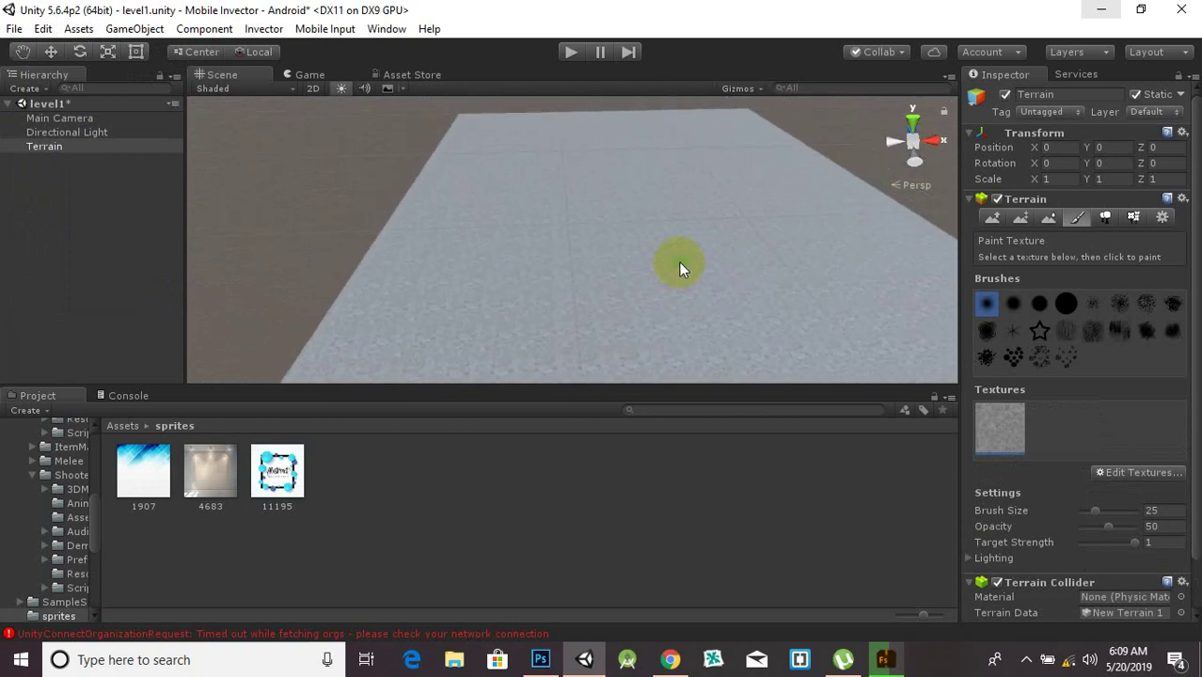
pyautogui.click(126, 425)
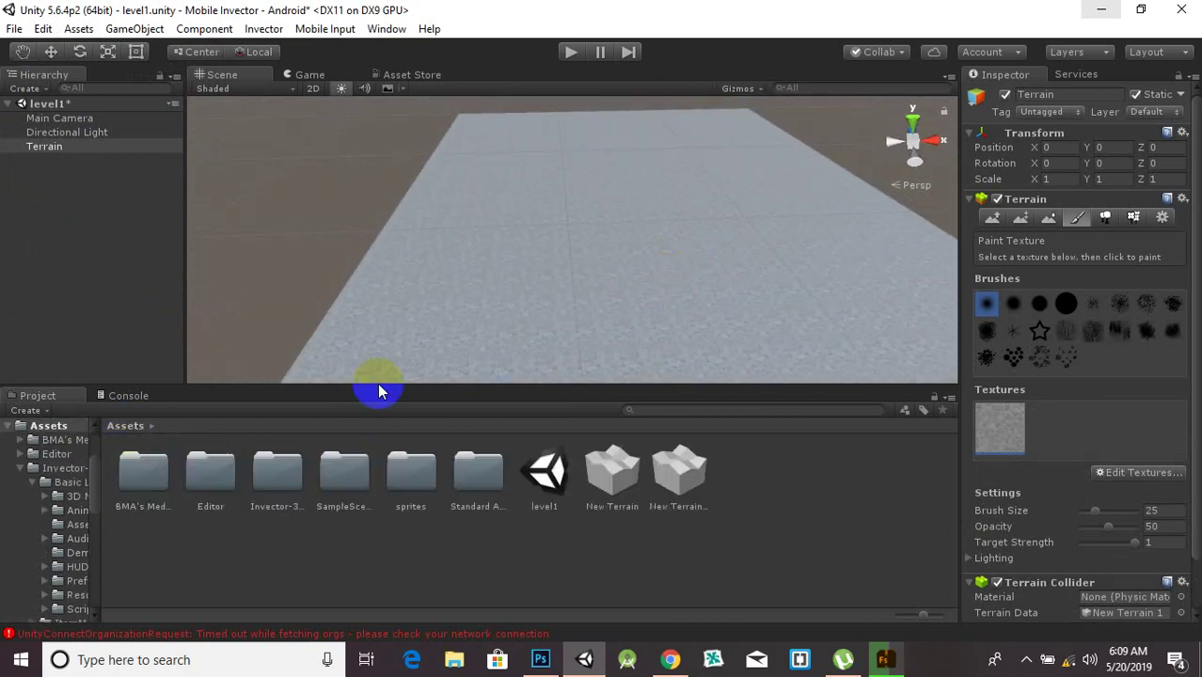
pyautogui.click(481, 477)
pyautogui.doubleClick(483, 479)
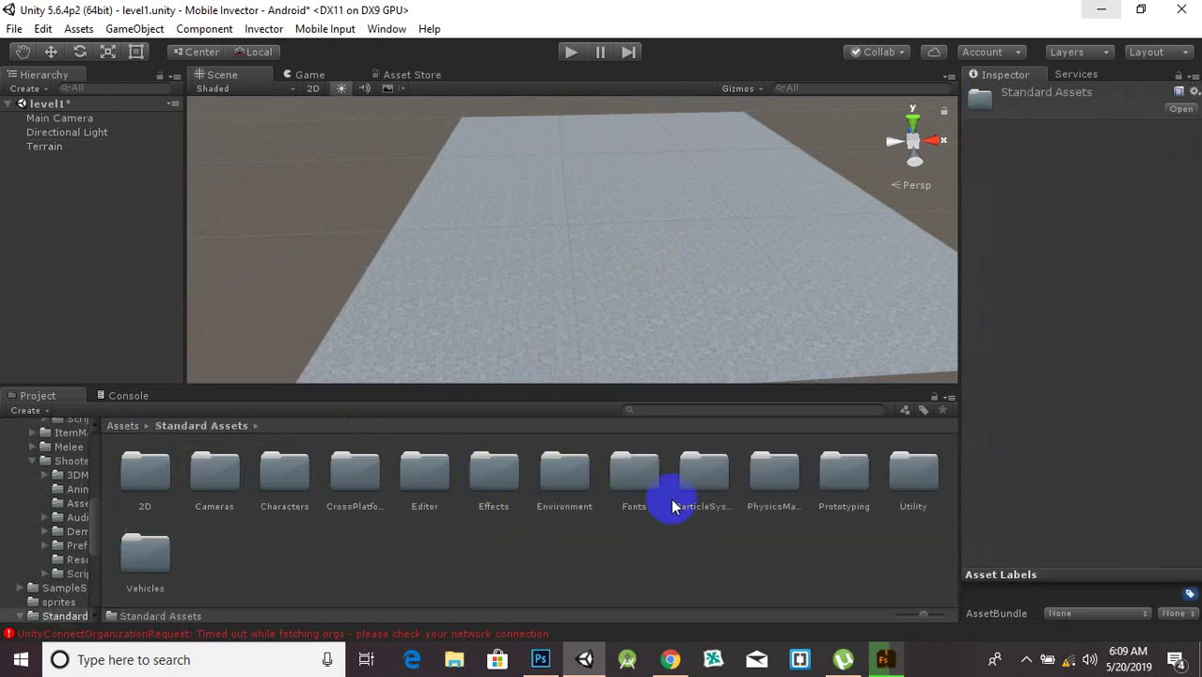
pyautogui.doubleClick(143, 563)
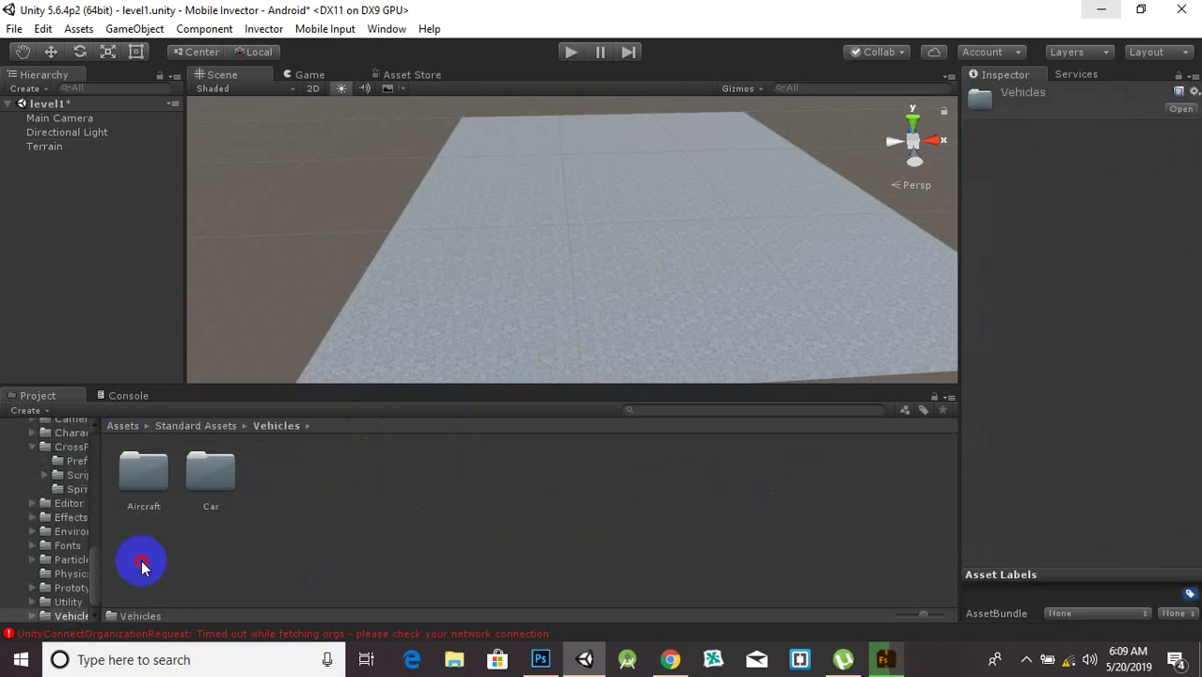
pyautogui.doubleClick(213, 476)
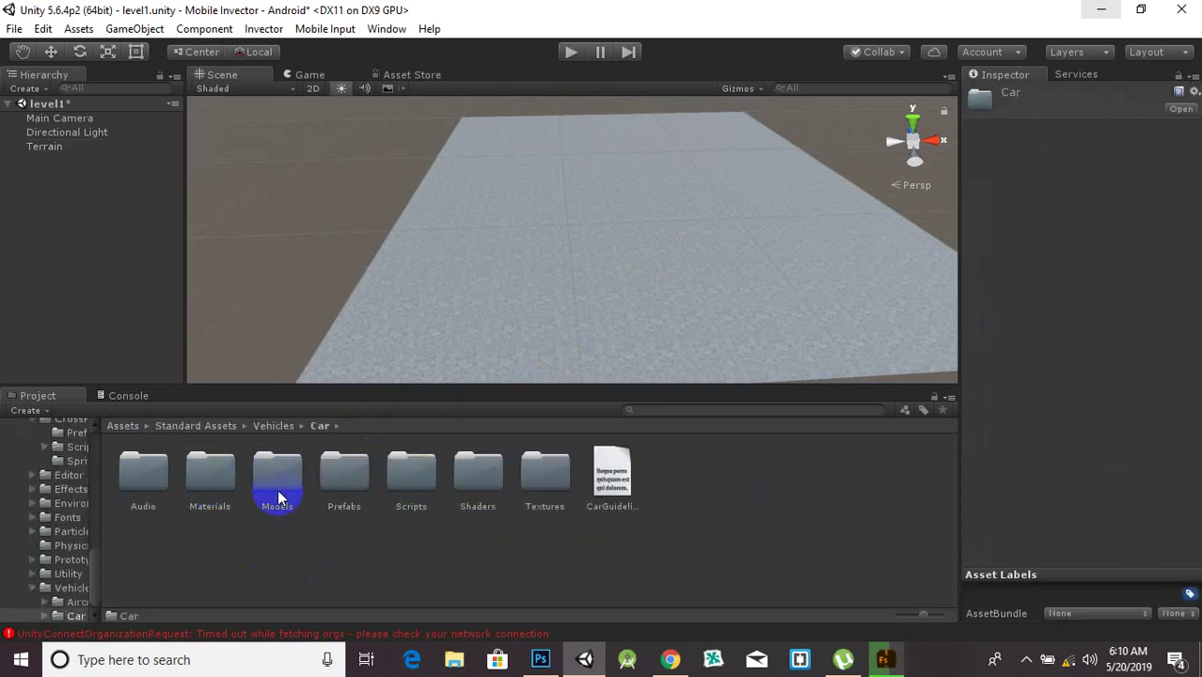
pyautogui.scroll(-5, 586, 300)
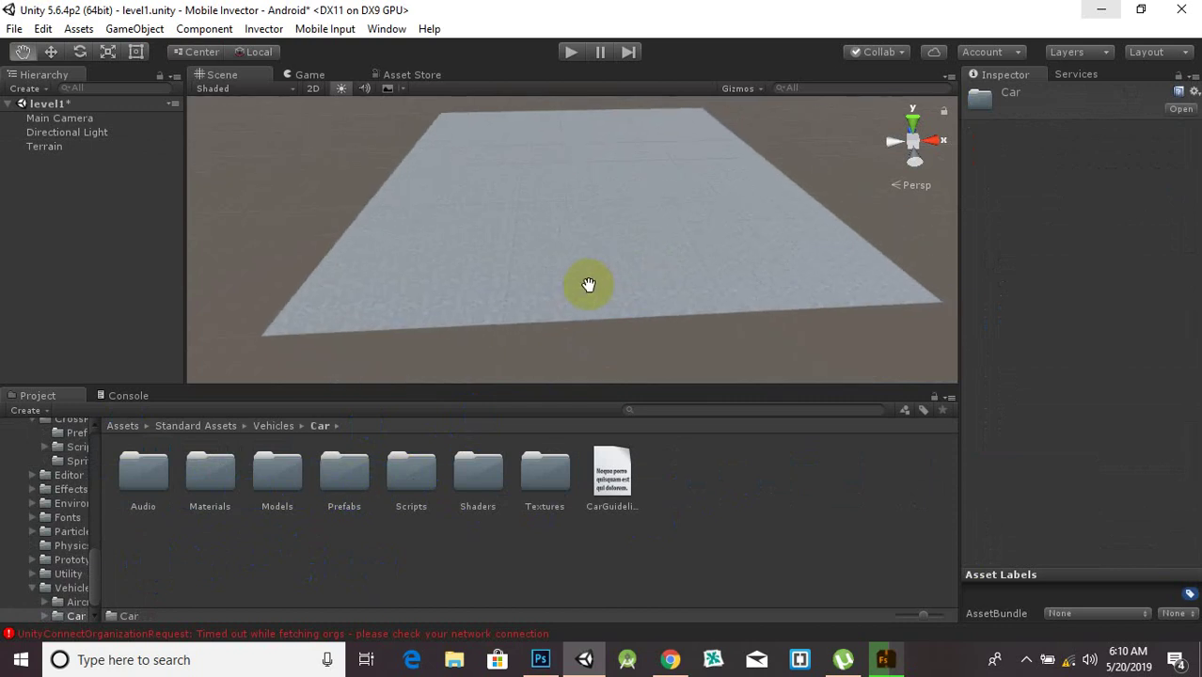
pyautogui.doubleClick(344, 476)
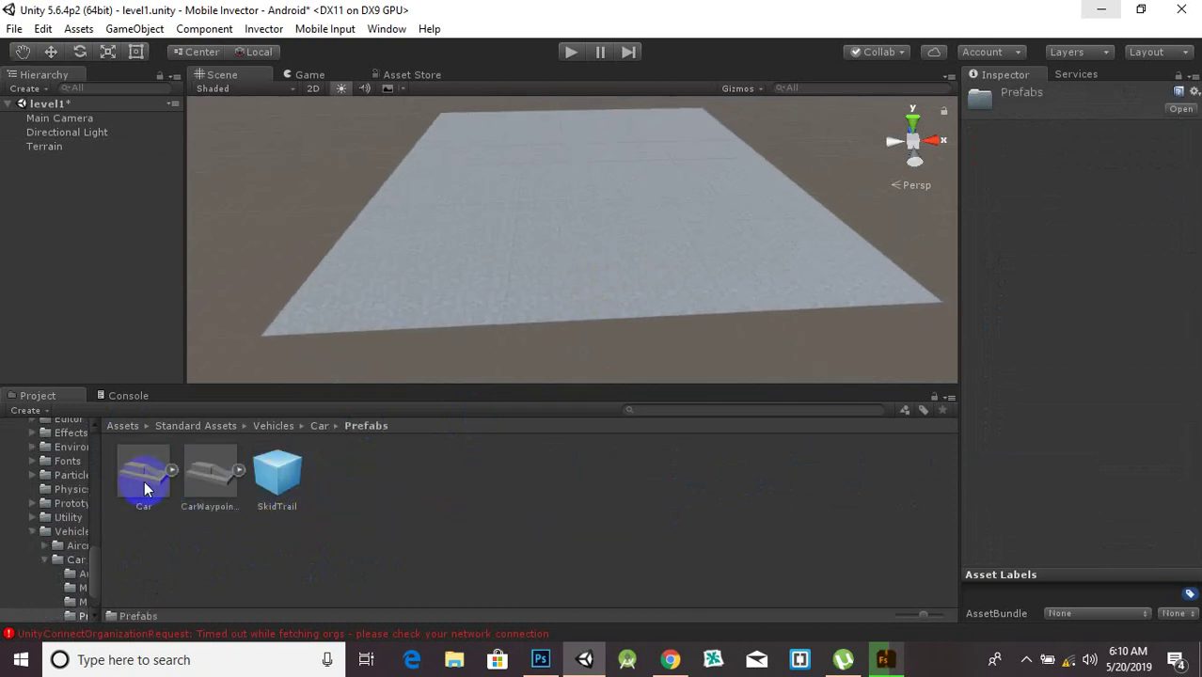
# Place the Car prefab on the terrain near its front edge and inspect it up close from the side
pyautogui.moveTo(144, 481); pyautogui.dragTo(539, 299)
pyautogui.moveTo(530, 320); pyautogui.dragTo(537, 320)
pyautogui.scroll(3, 542, 321)
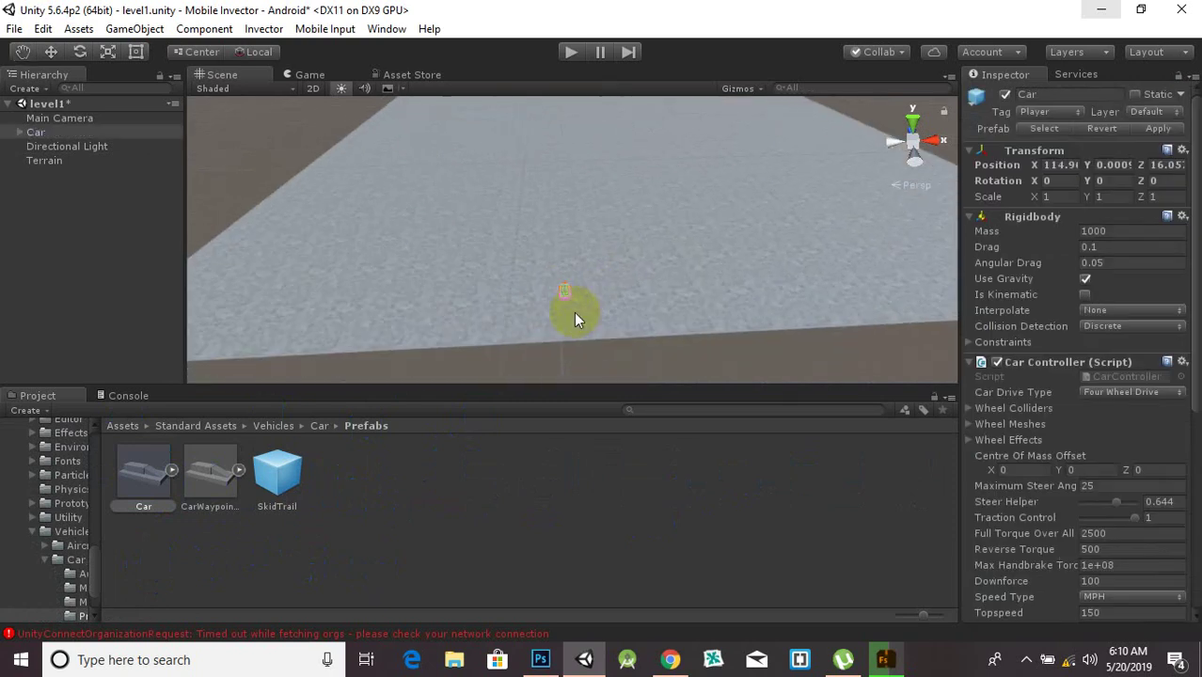
pyautogui.press('f')
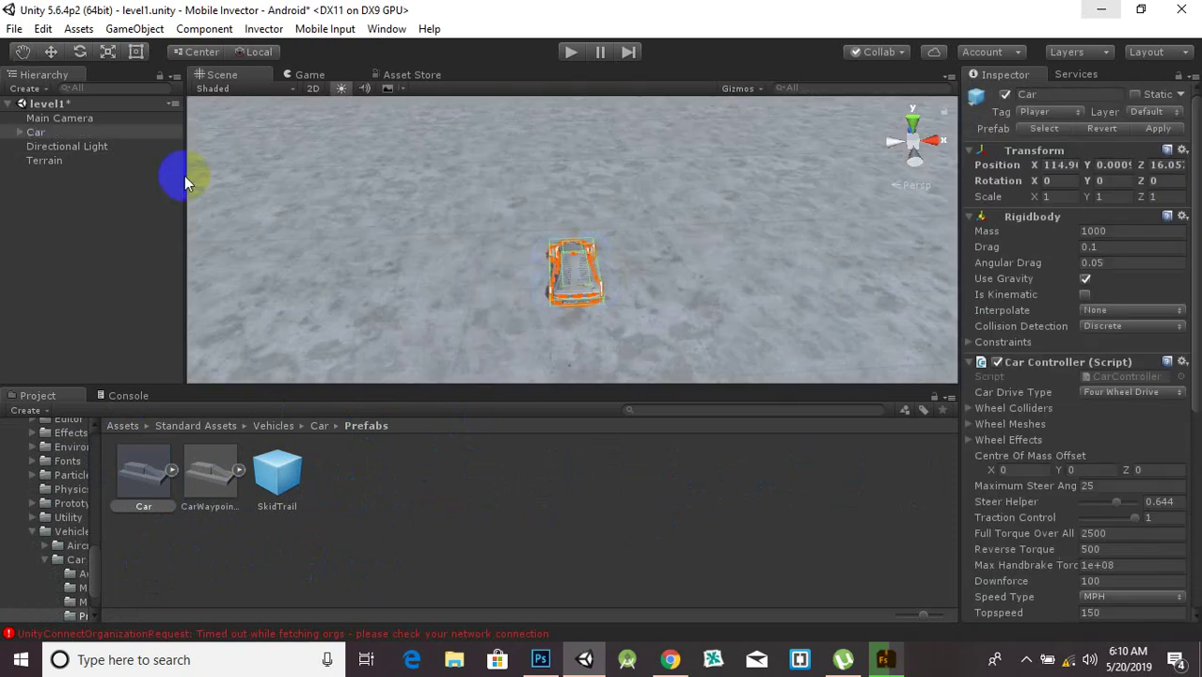
pyautogui.click(52, 54)
pyautogui.moveTo(568, 267); pyautogui.dragTo(682, 214, button='middle')
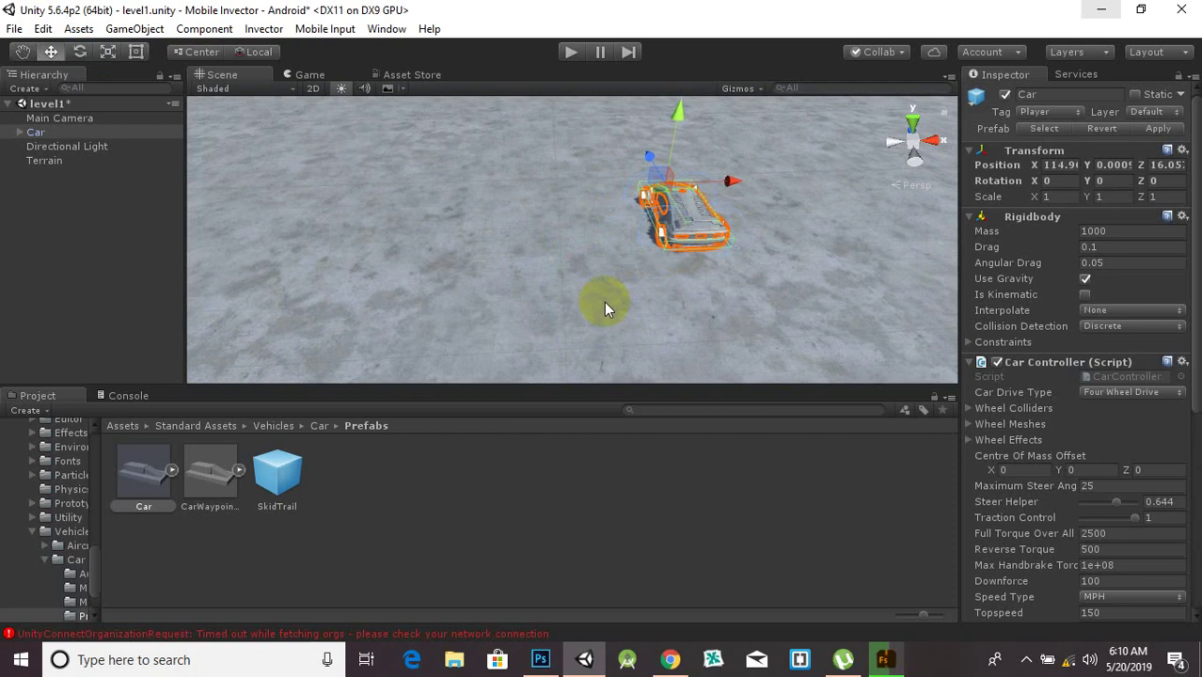
pyautogui.keyDown('alt'); pyautogui.moveTo(604, 303); pyautogui.dragTo(602, 245); pyautogui.keyUp('alt')
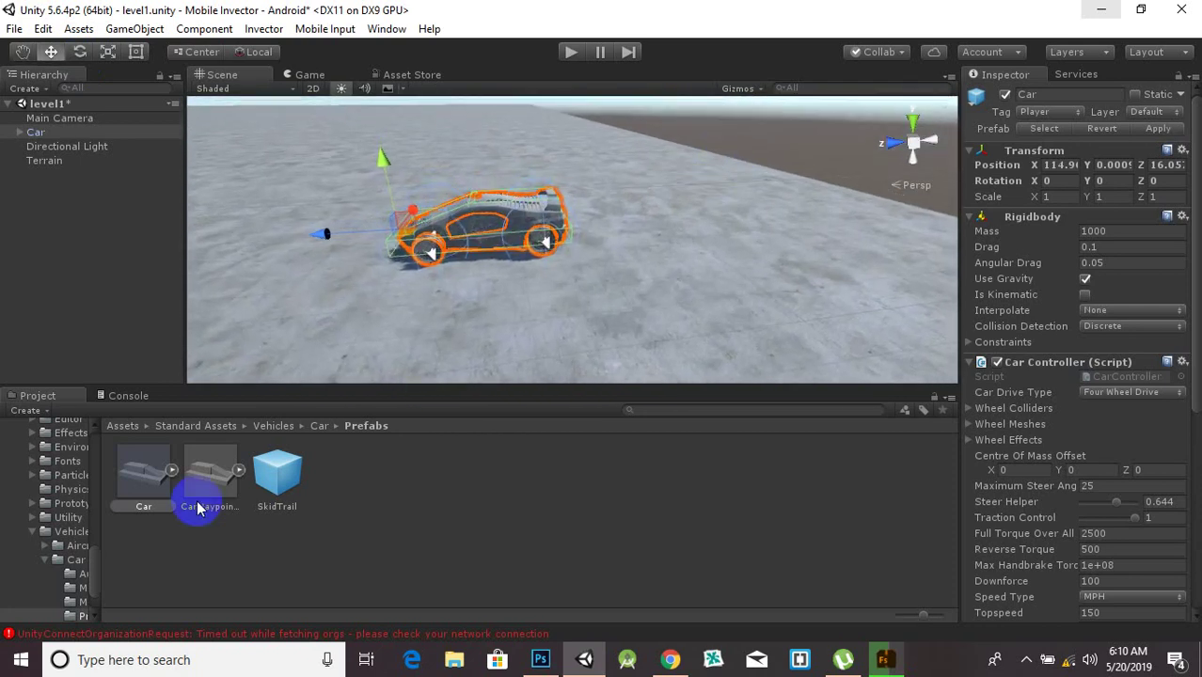
# Look through the Vehicles and car Materials folders, then return to the sprites folder
pyautogui.click(276, 425)
pyautogui.click(157, 492)
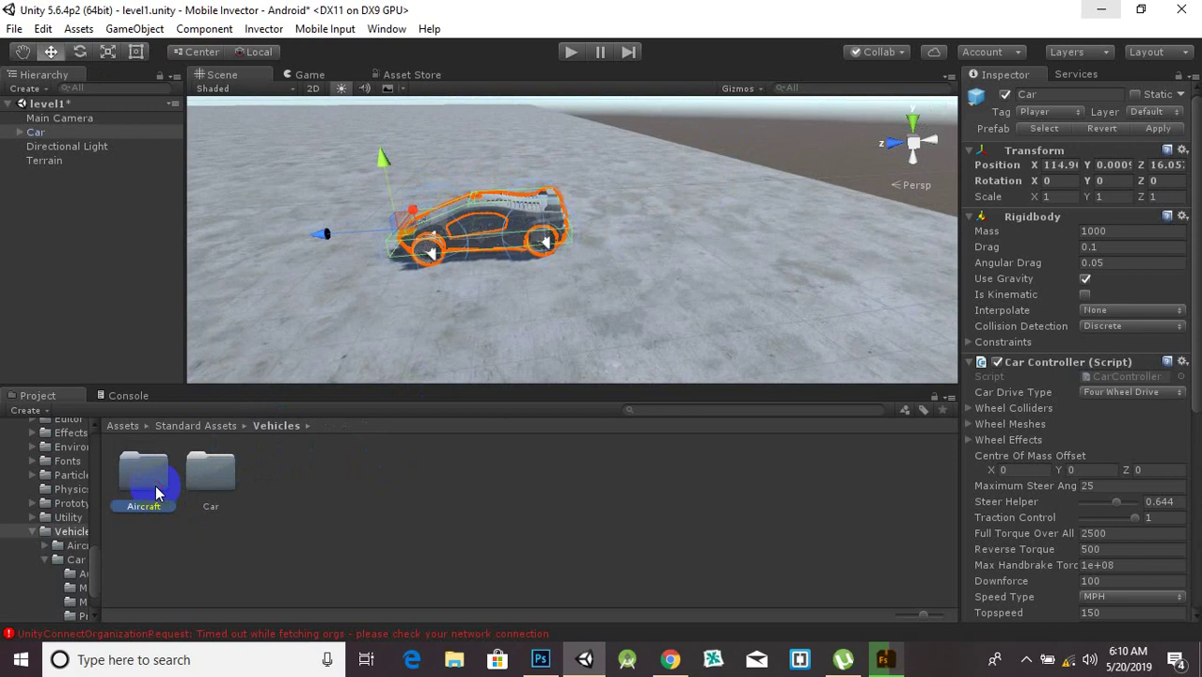
pyautogui.doubleClick(226, 466)
pyautogui.doubleClick(217, 466)
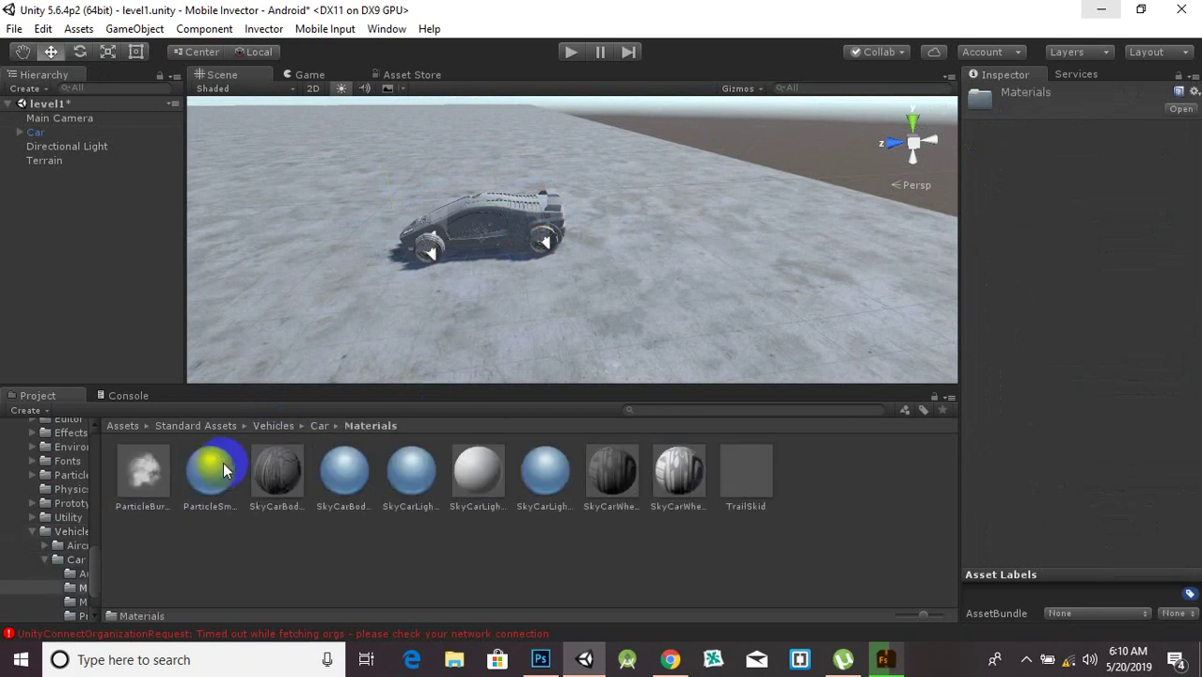
pyautogui.click(193, 426)
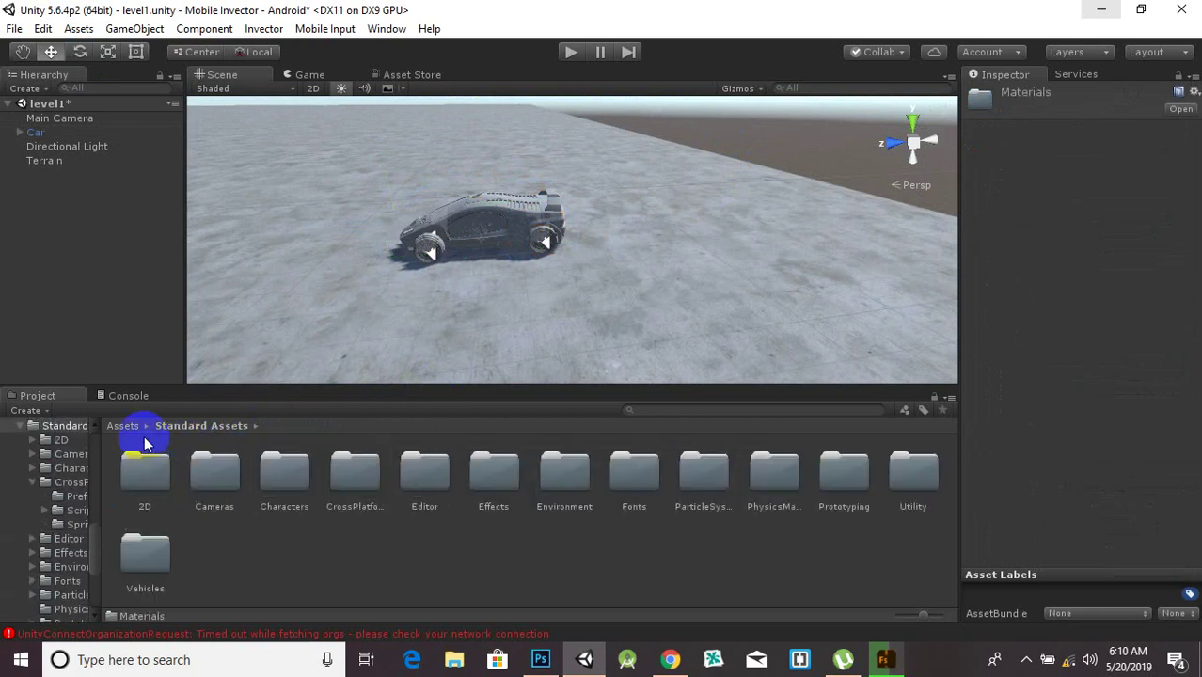
pyautogui.click(122, 426)
pyautogui.doubleClick(411, 475)
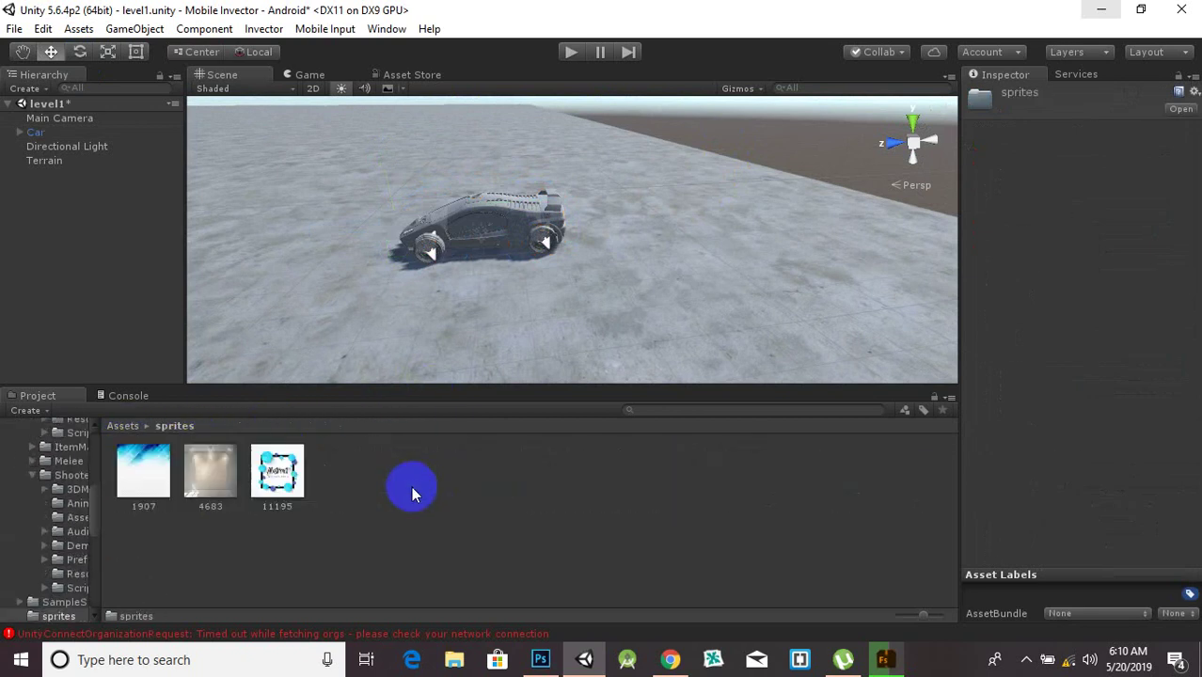
# Add a cube to the scene as a child of the car
pyautogui.click(519, 246)
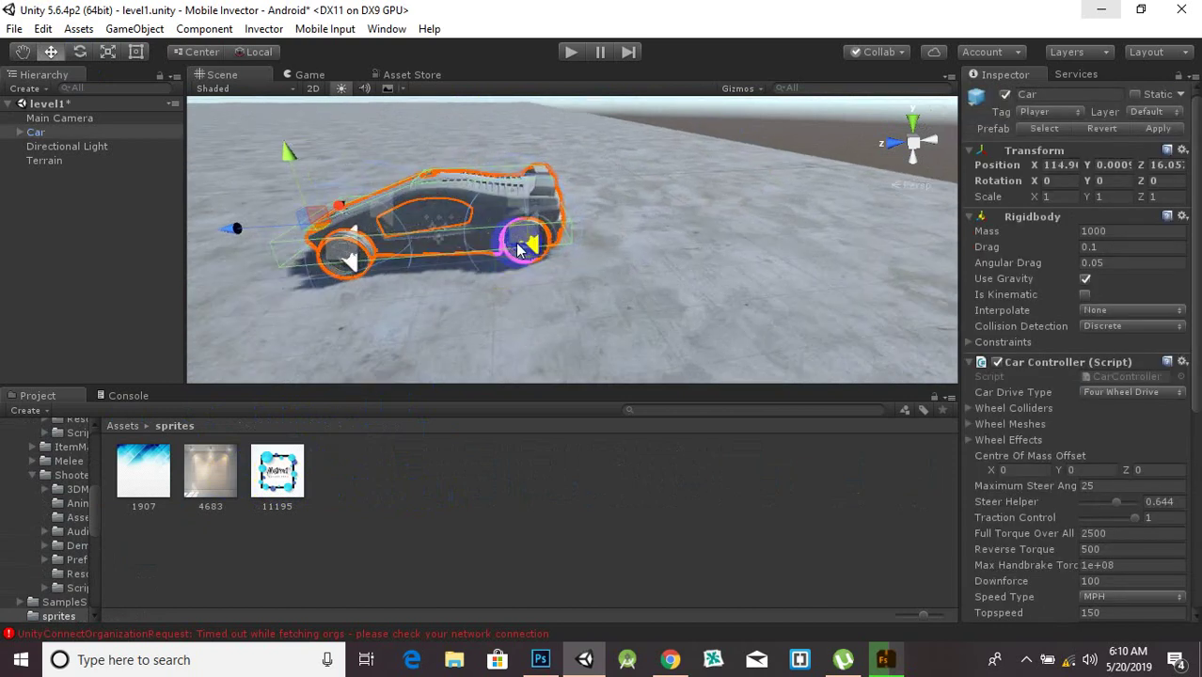
pyautogui.keyDown('alt'); pyautogui.moveTo(519, 247); pyautogui.dragTo(496, 384); pyautogui.keyUp('alt')
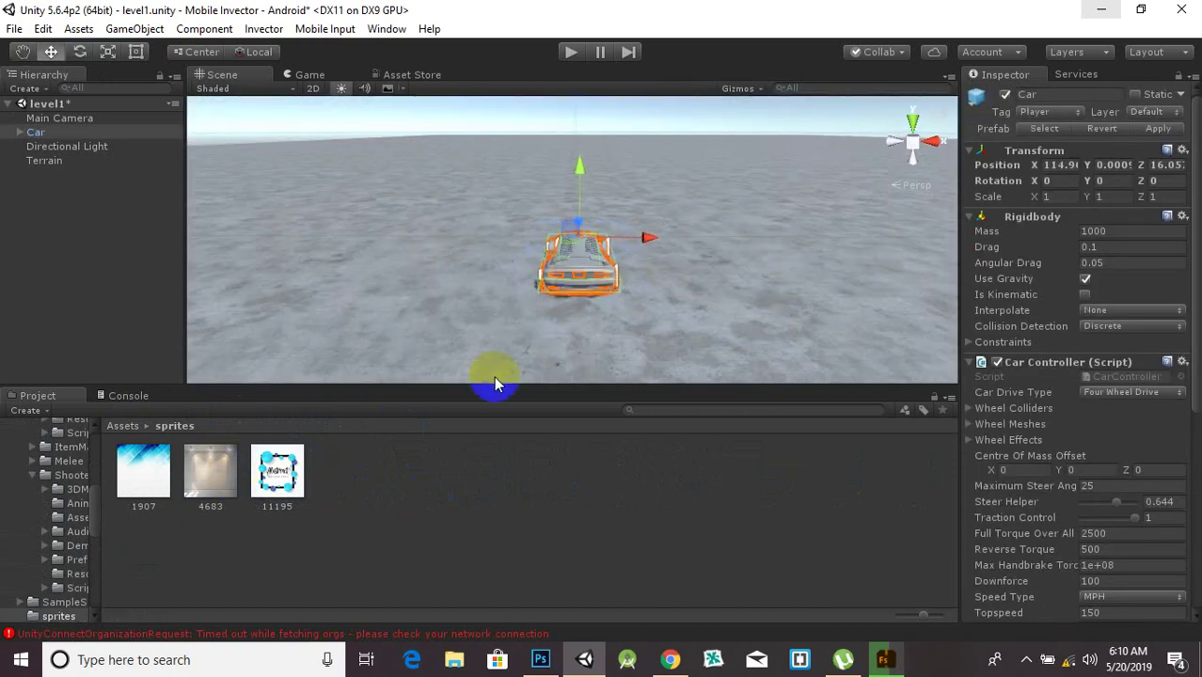
pyautogui.rightClick(88, 237)
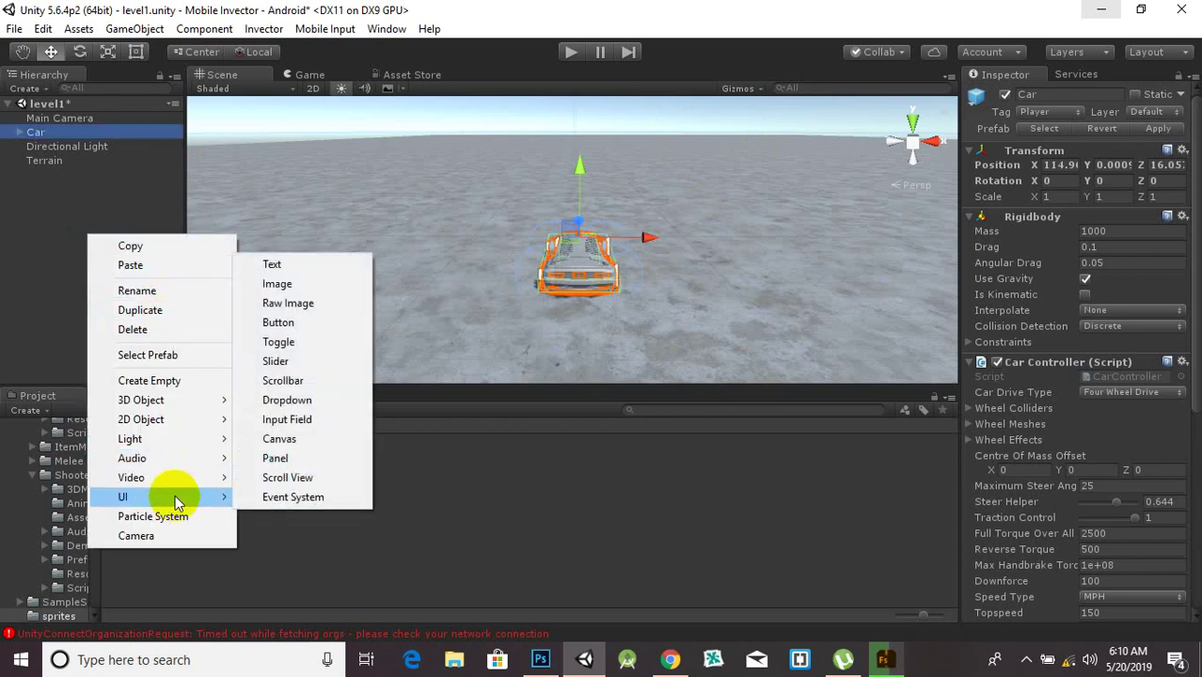
pyautogui.moveTo(160, 400)
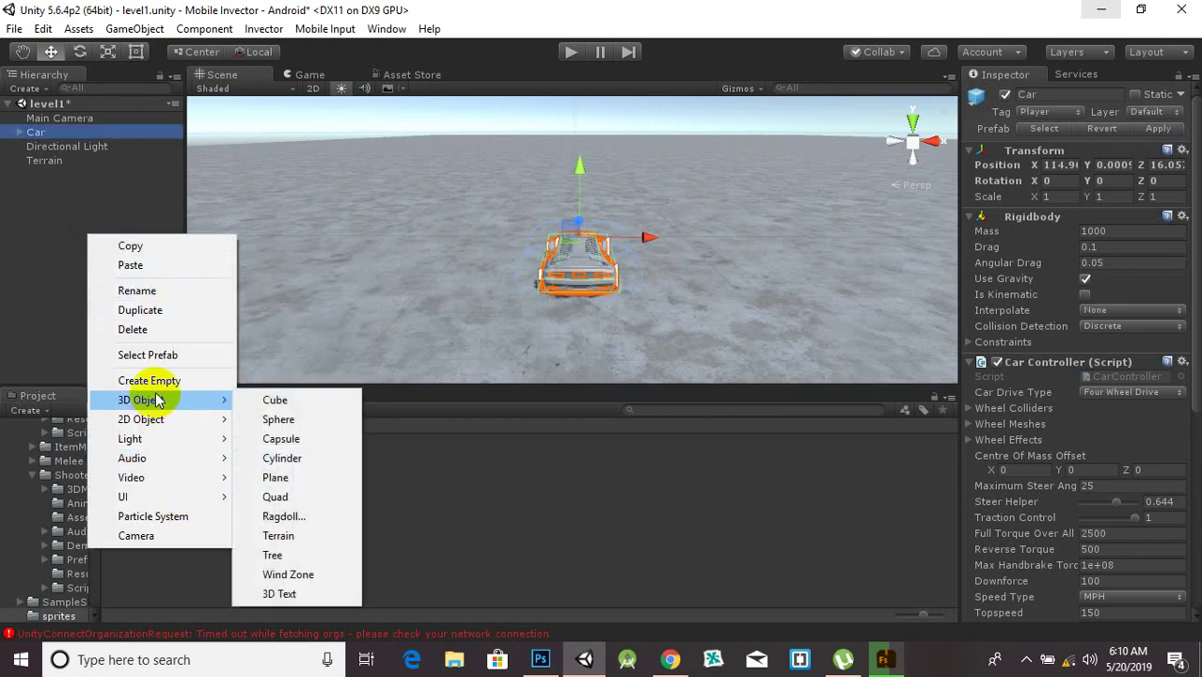
pyautogui.click(276, 401)
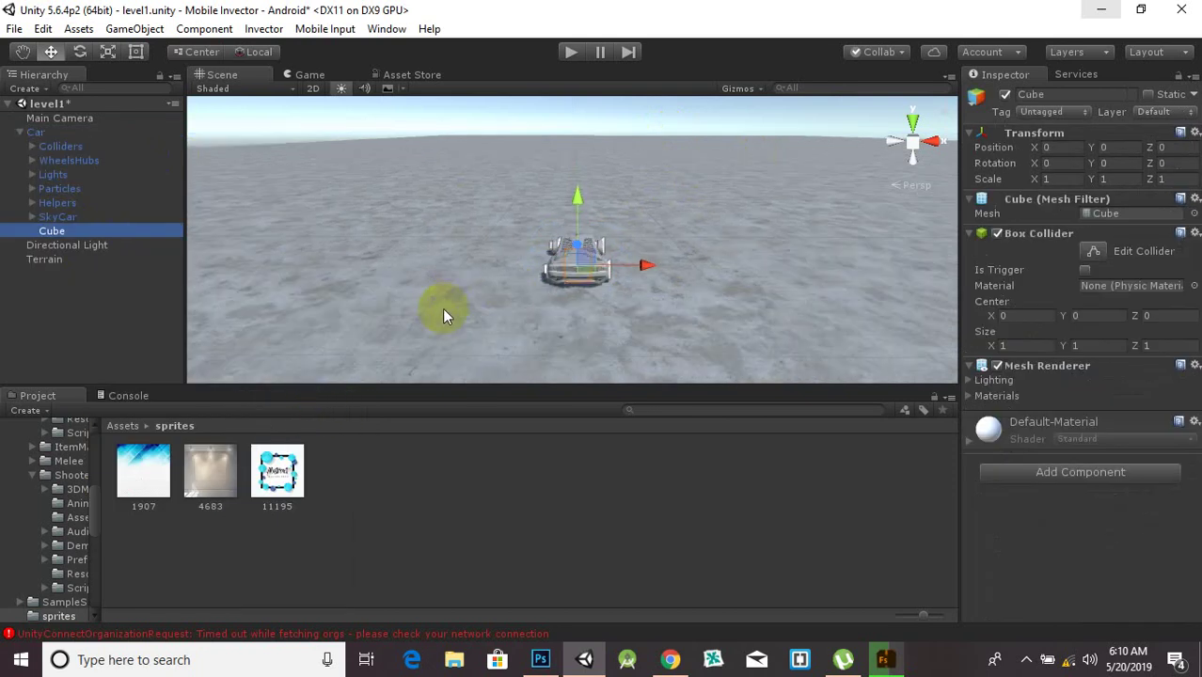
# Move the cube beside the car, to about X -4.5 and Y 0.68
pyautogui.moveTo(652, 270); pyautogui.dragTo(481, 246)
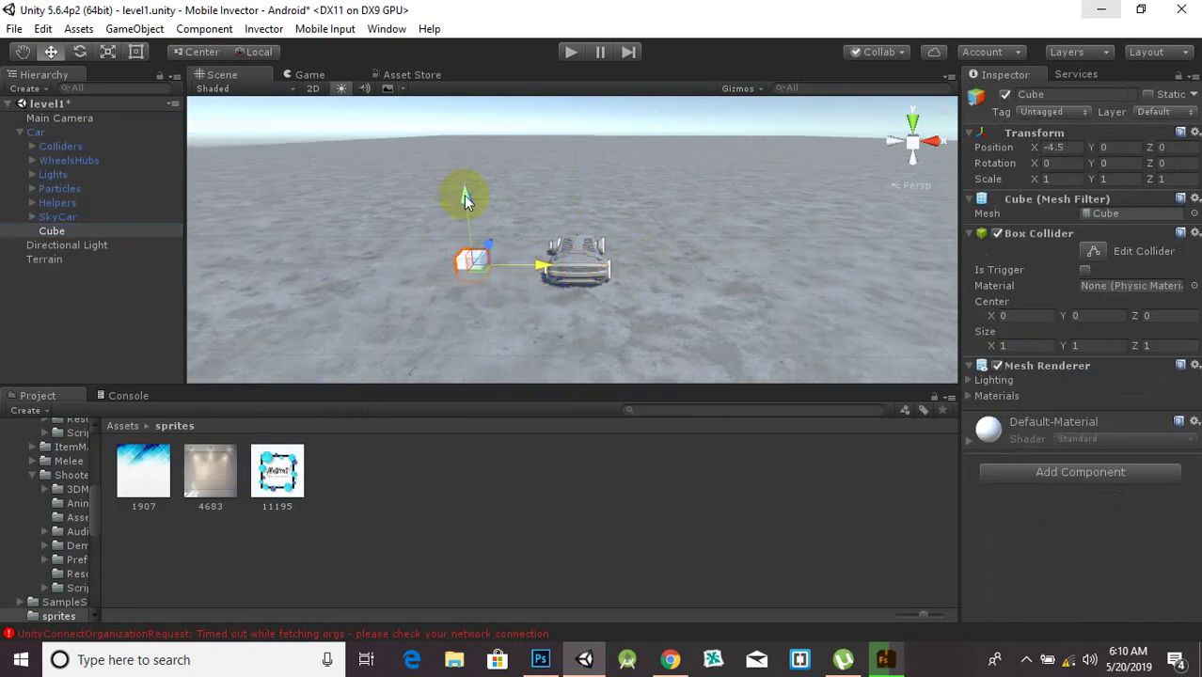
pyautogui.moveTo(464, 195)
pyautogui.mouseDown()
pyautogui.moveTo(462, 142)
pyautogui.moveTo(462, 187)
pyautogui.mouseUp()
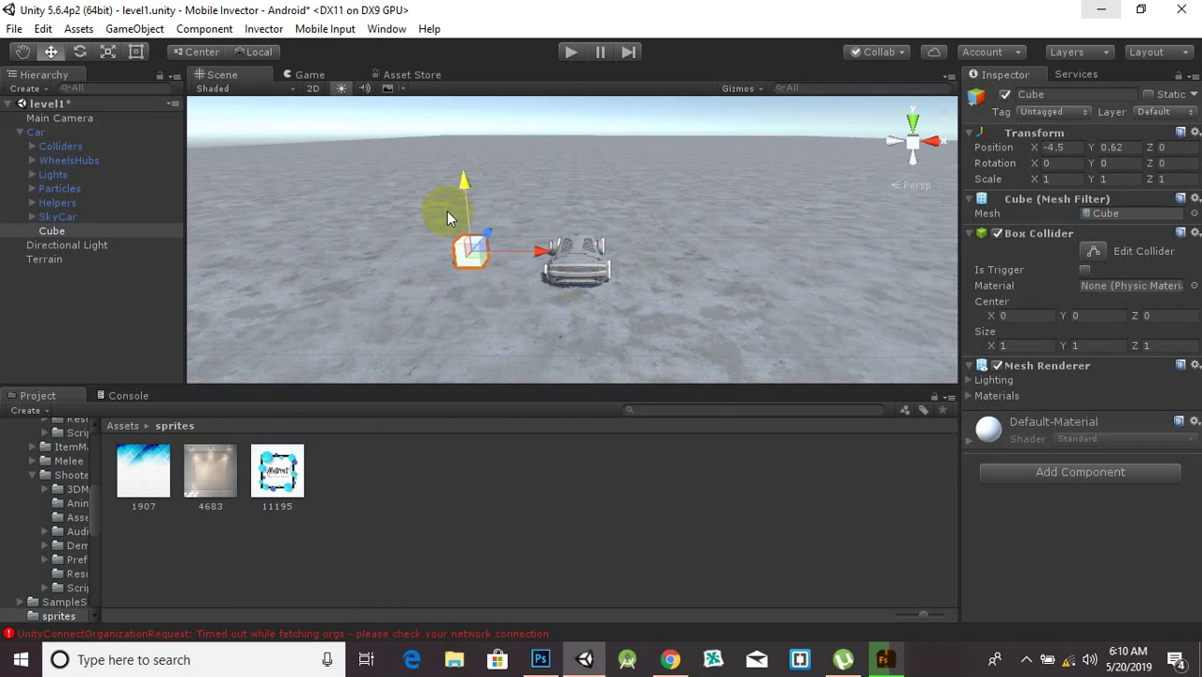
pyautogui.moveTo(468, 195); pyautogui.dragTo(464, 175)
pyautogui.scroll(4, 466, 262)
pyautogui.scroll(3, 466, 263)
pyautogui.moveTo(463, 261); pyautogui.dragTo(579, 226, button='middle')
pyautogui.moveTo(517, 153); pyautogui.dragTo(497, 255)
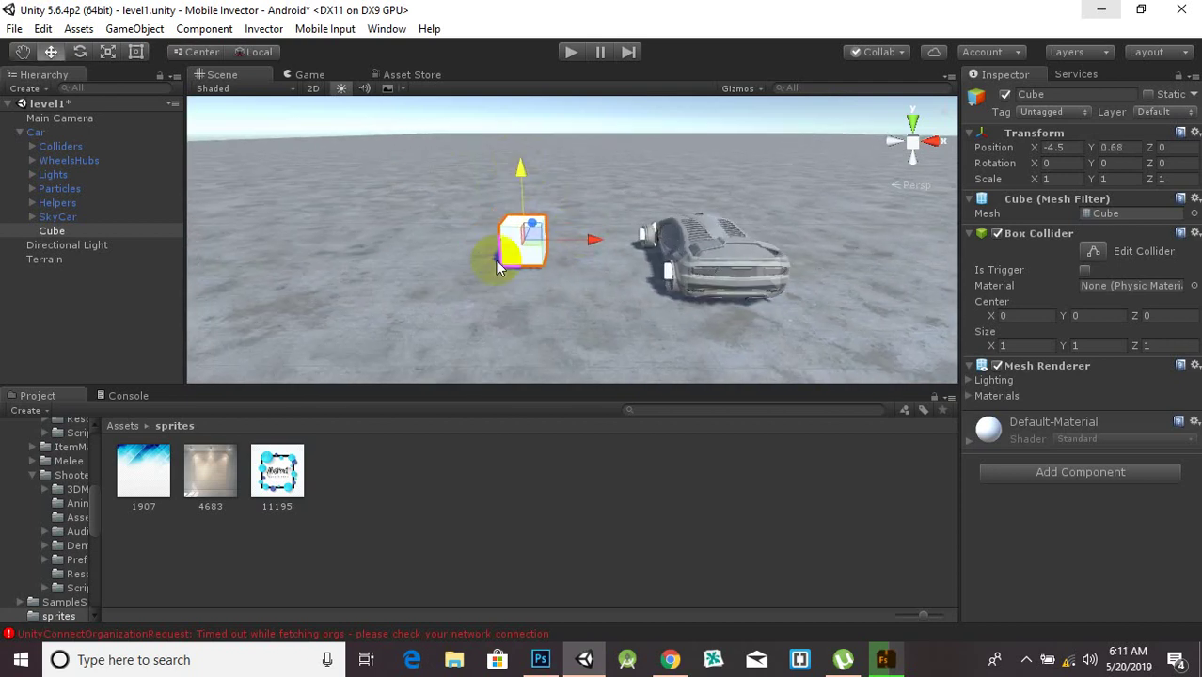
# Adjust the cube's height so it sits close to the terrain surface, at about Y 0.559
pyautogui.scroll(3, 483, 302)
pyautogui.scroll(3, 484, 301)
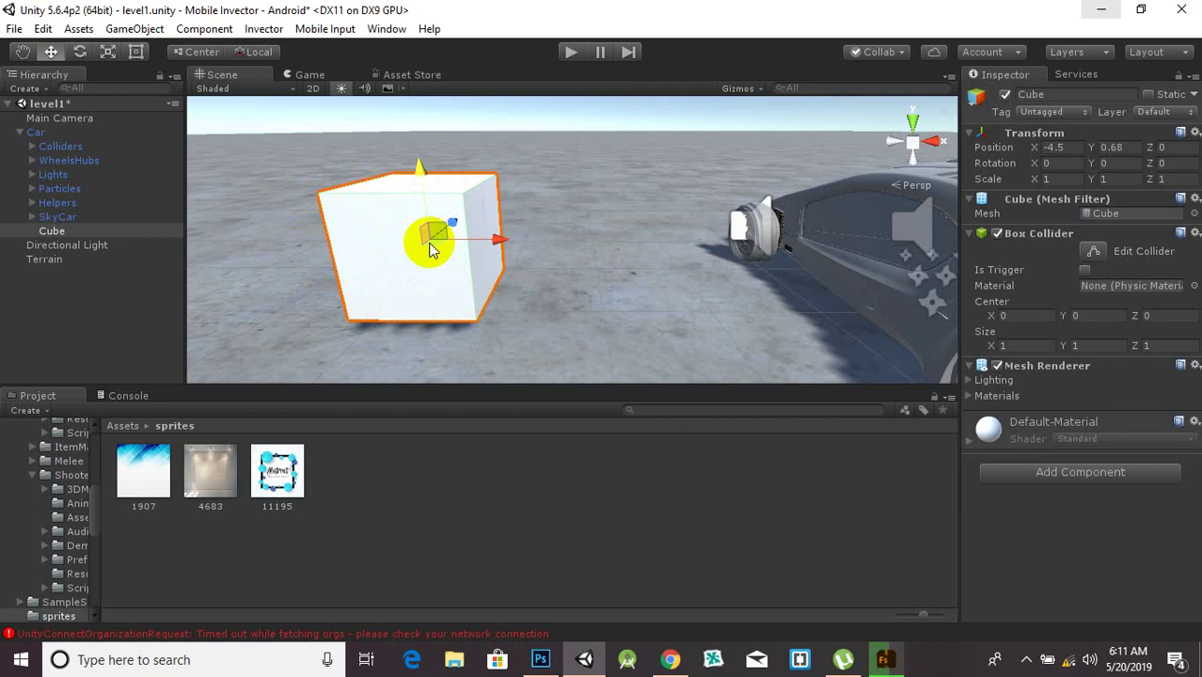
pyautogui.scroll(-5, 430, 249)
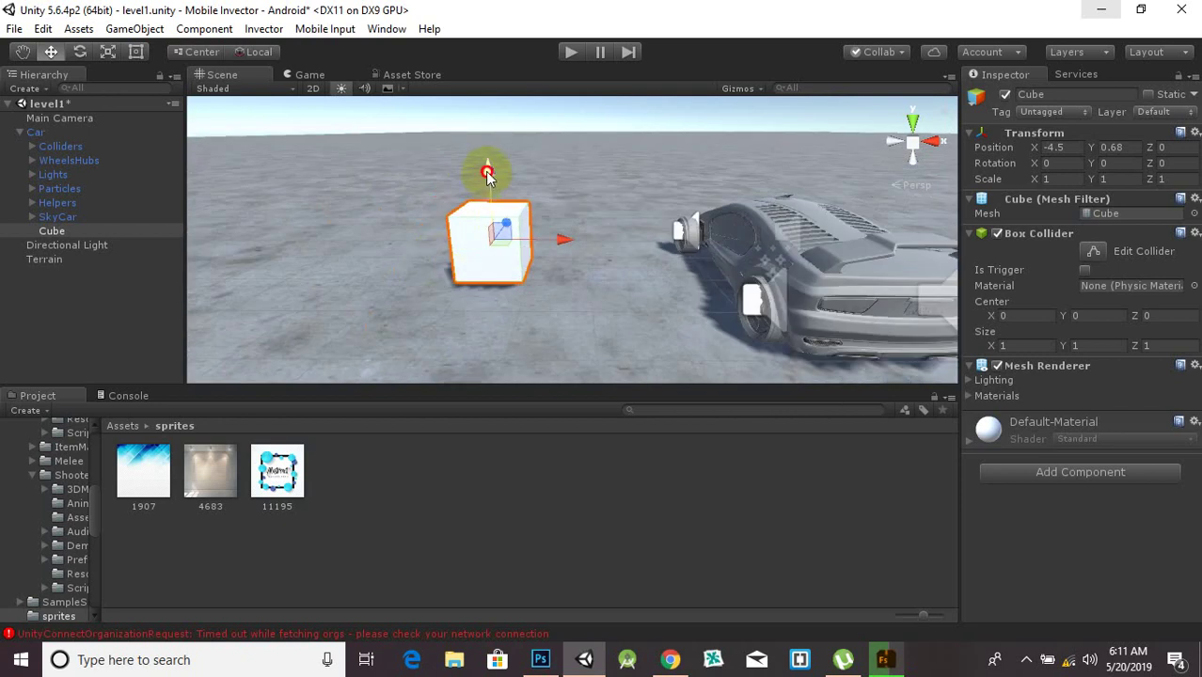
pyautogui.moveTo(486, 175); pyautogui.dragTo(483, 188)
pyautogui.scroll(4, 481, 283)
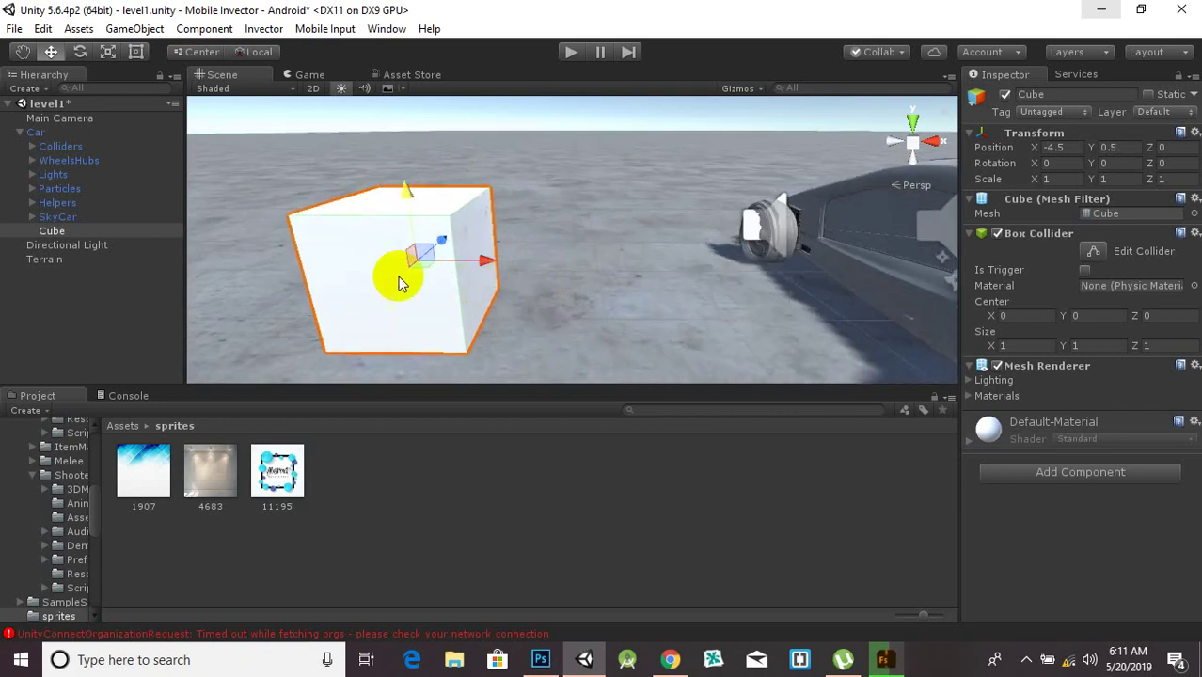
pyautogui.moveTo(403, 200)
pyautogui.mouseDown()
pyautogui.moveTo(415, 207)
pyautogui.moveTo(408, 177)
pyautogui.moveTo(419, 193)
pyautogui.mouseUp()
pyautogui.scroll(-3, 456, 255)
pyautogui.scroll(3, 463, 263)
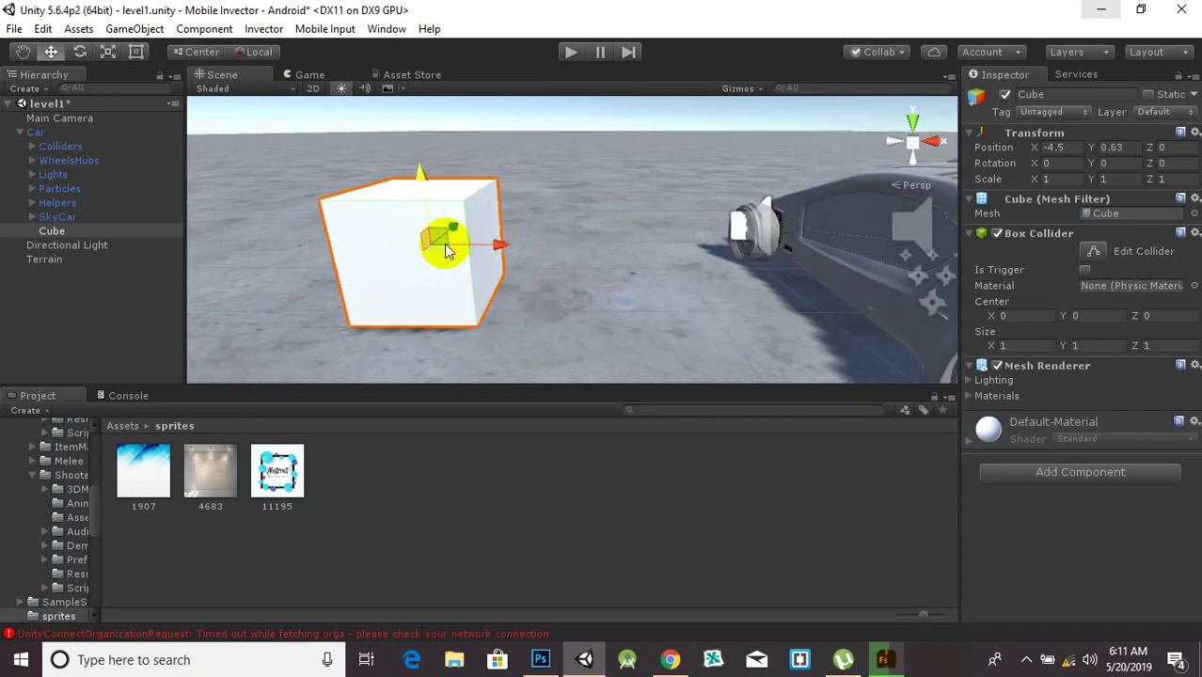
pyautogui.moveTo(580, 220); pyautogui.dragTo(653, 216, button='middle')
pyautogui.moveTo(473, 189); pyautogui.dragTo(474, 185)
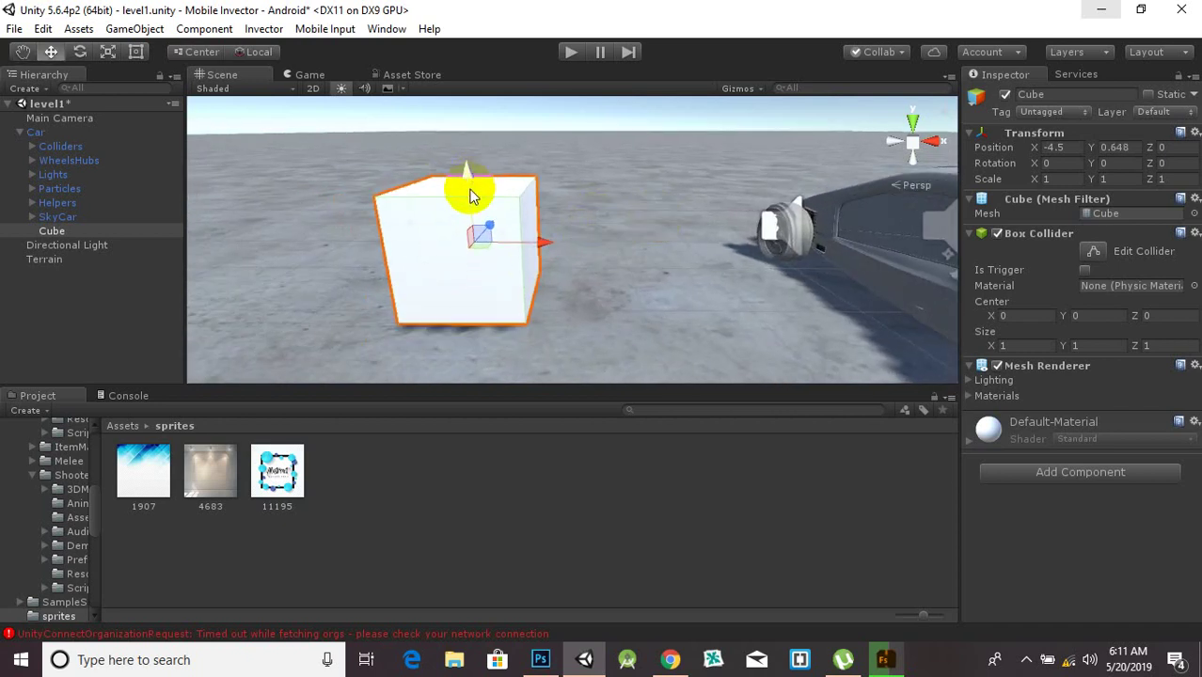
pyautogui.scroll(-1, 409, 262)
pyautogui.scroll(1, 405, 257)
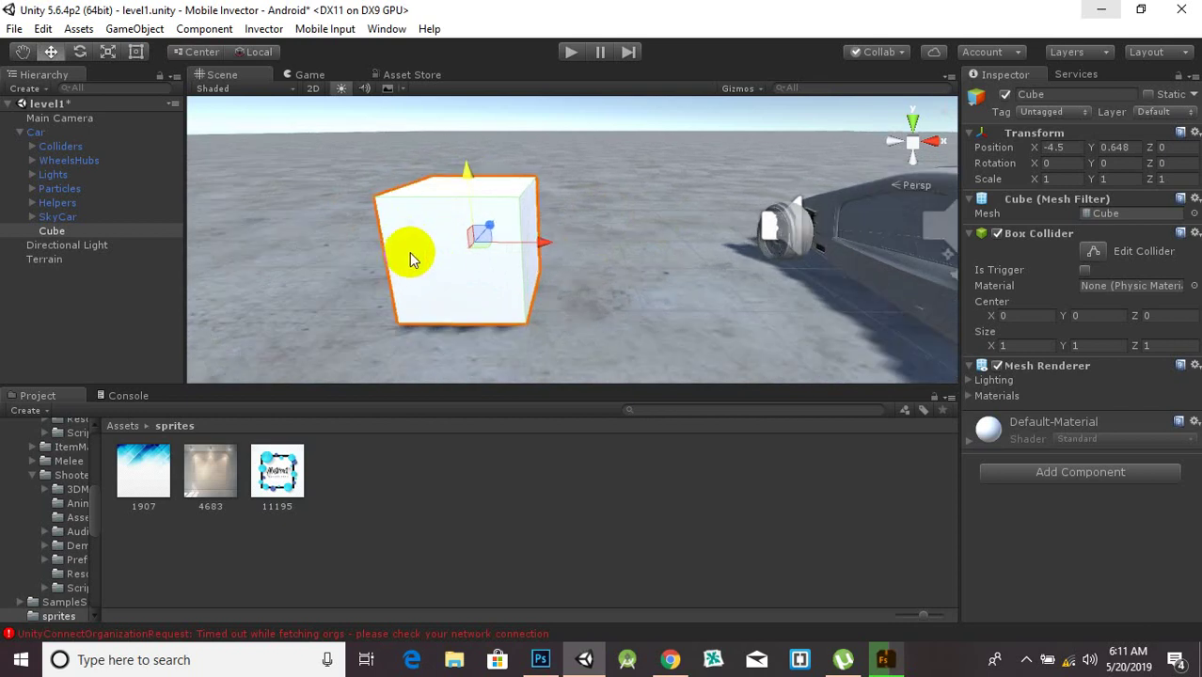
pyautogui.scroll(-2, 470, 233)
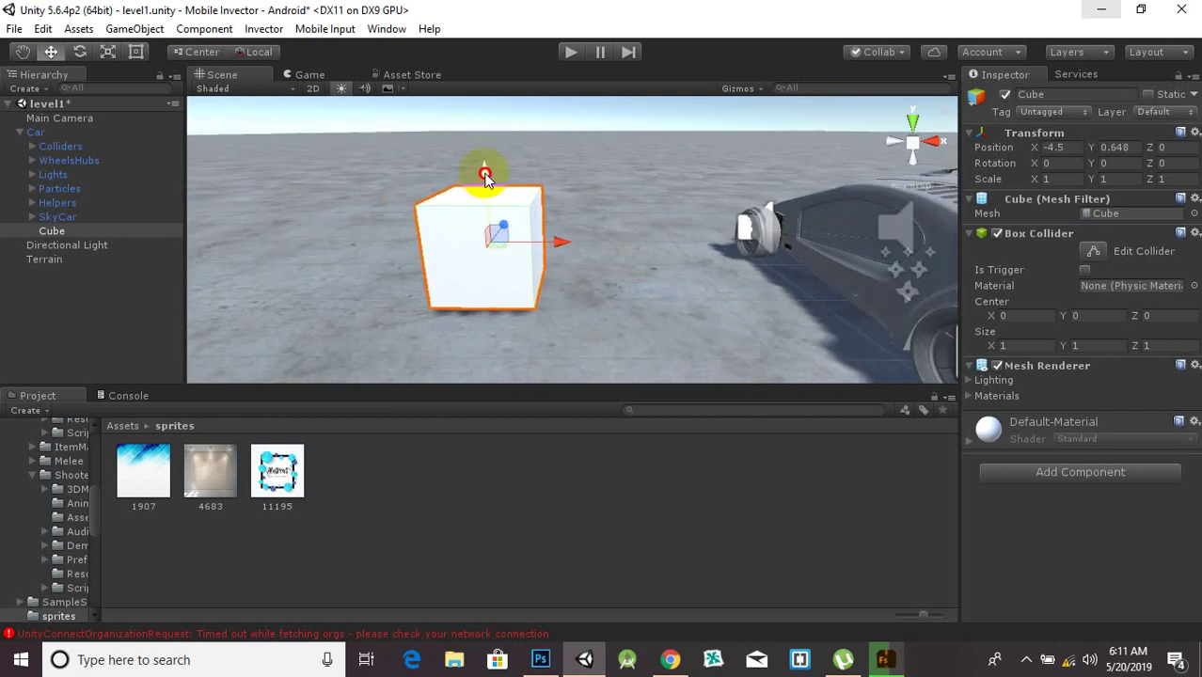
pyautogui.moveTo(484, 178); pyautogui.dragTo(486, 183)
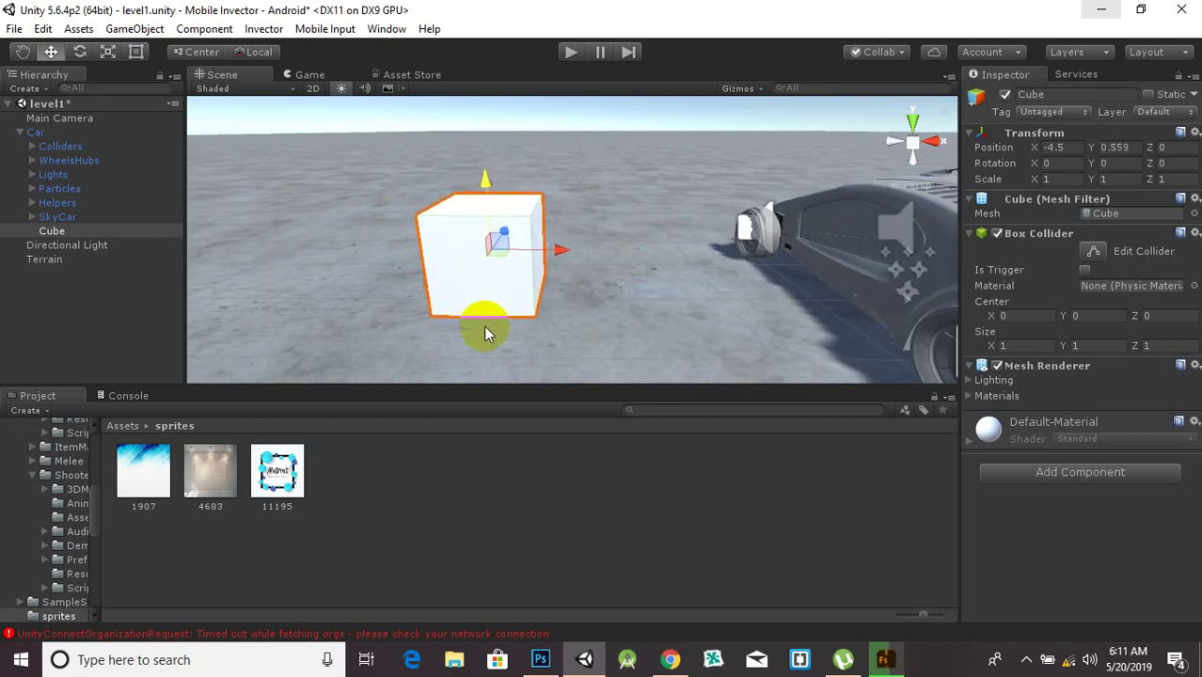
# Open the Furniture prefabs folder of BMA's Medieval Assets
pyautogui.click(124, 425)
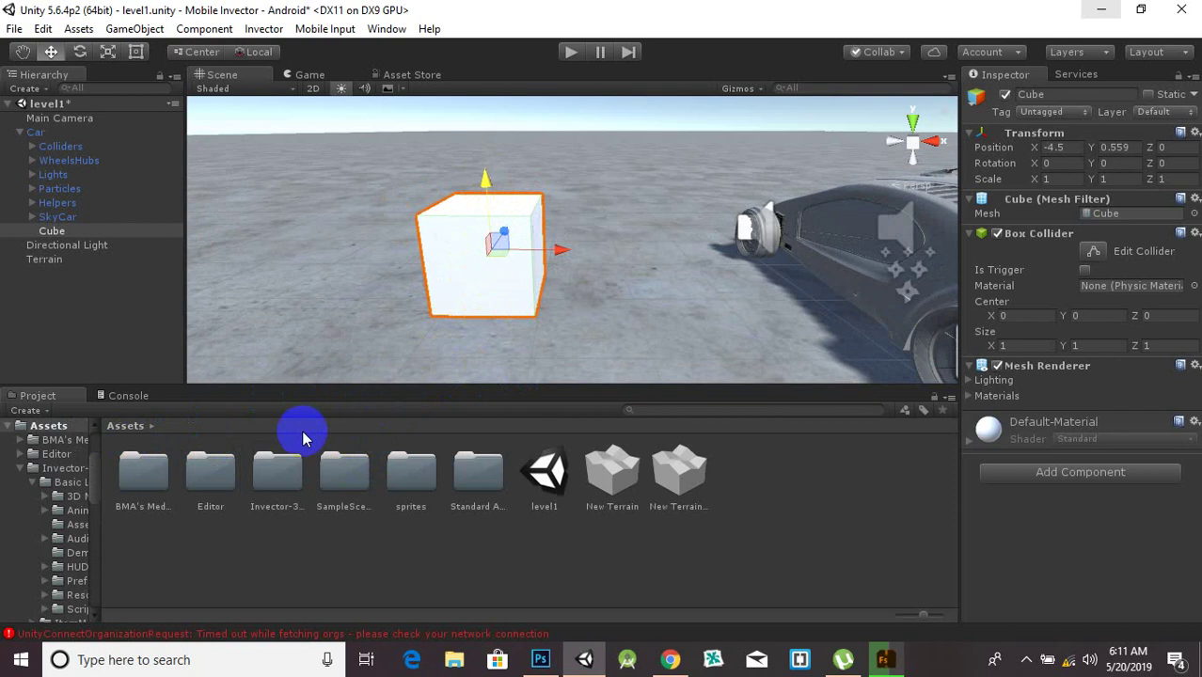
pyautogui.doubleClick(143, 483)
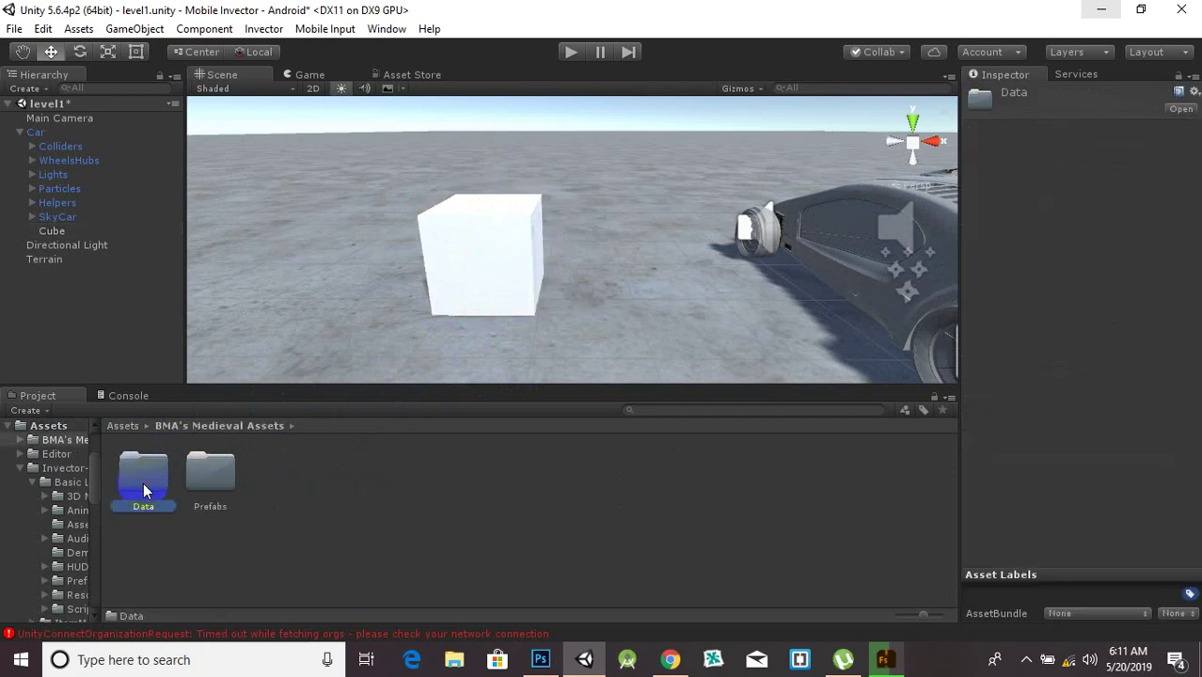
pyautogui.click(252, 513)
pyautogui.doubleClick(217, 477)
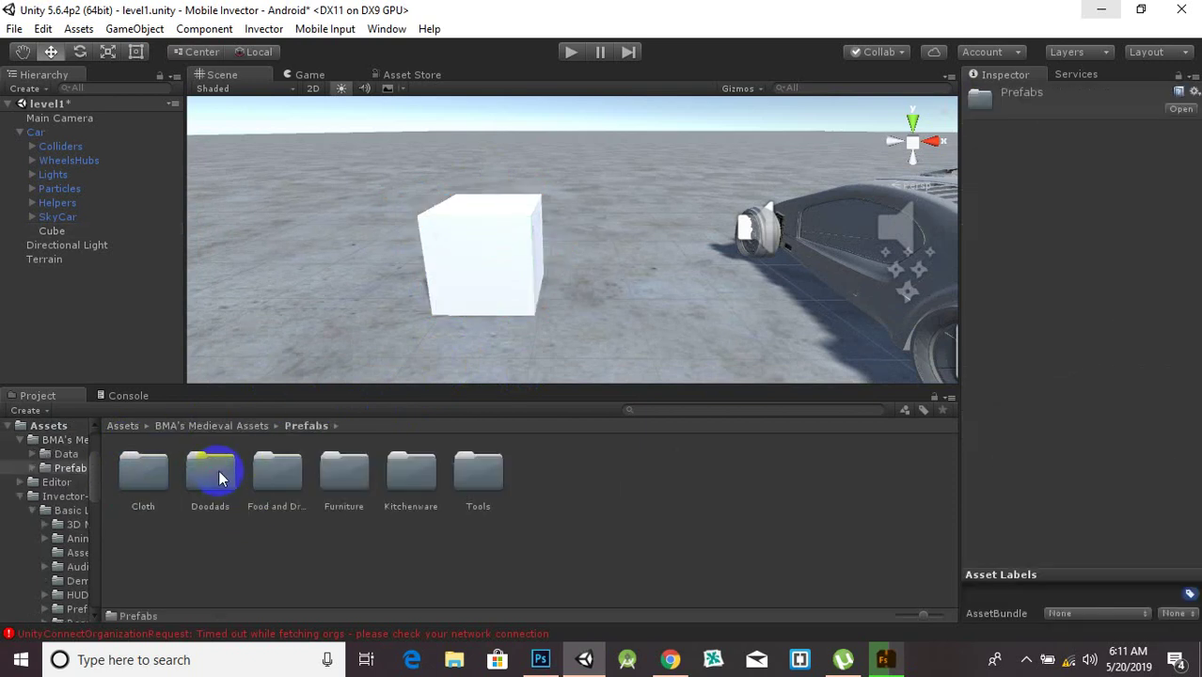
pyautogui.doubleClick(363, 470)
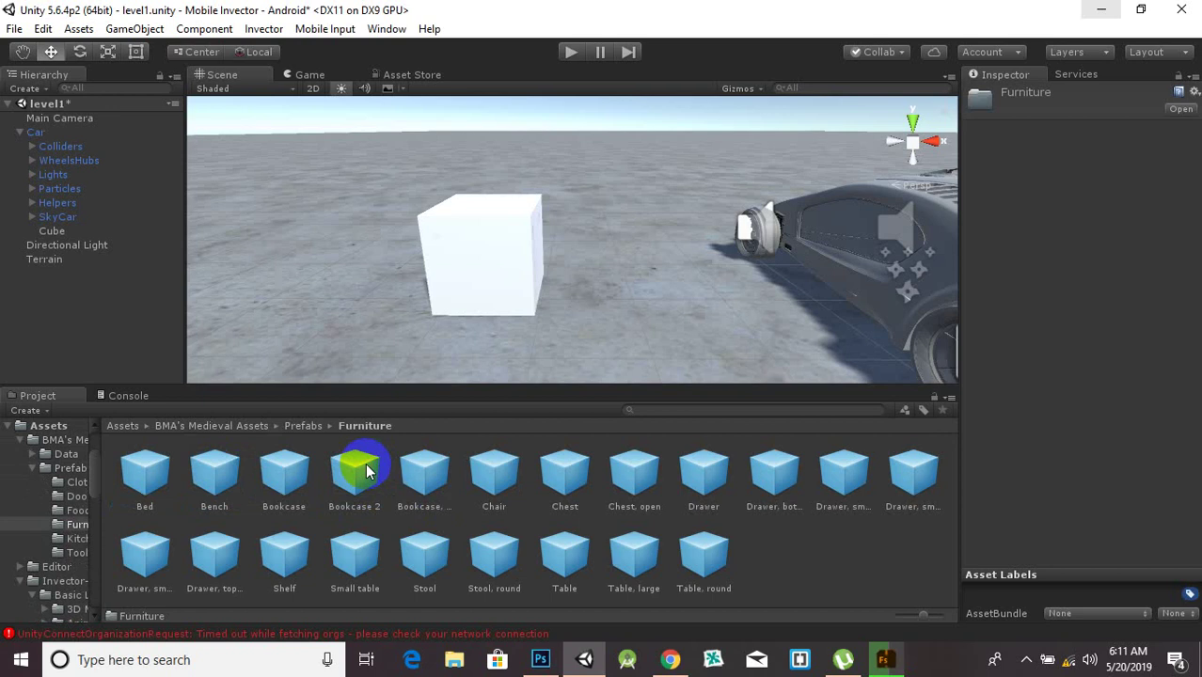
# Place the Chair prefab on the terrain between the cube and the car
pyautogui.moveTo(494, 471); pyautogui.dragTo(622, 284)
pyautogui.scroll(-3, 624, 301)
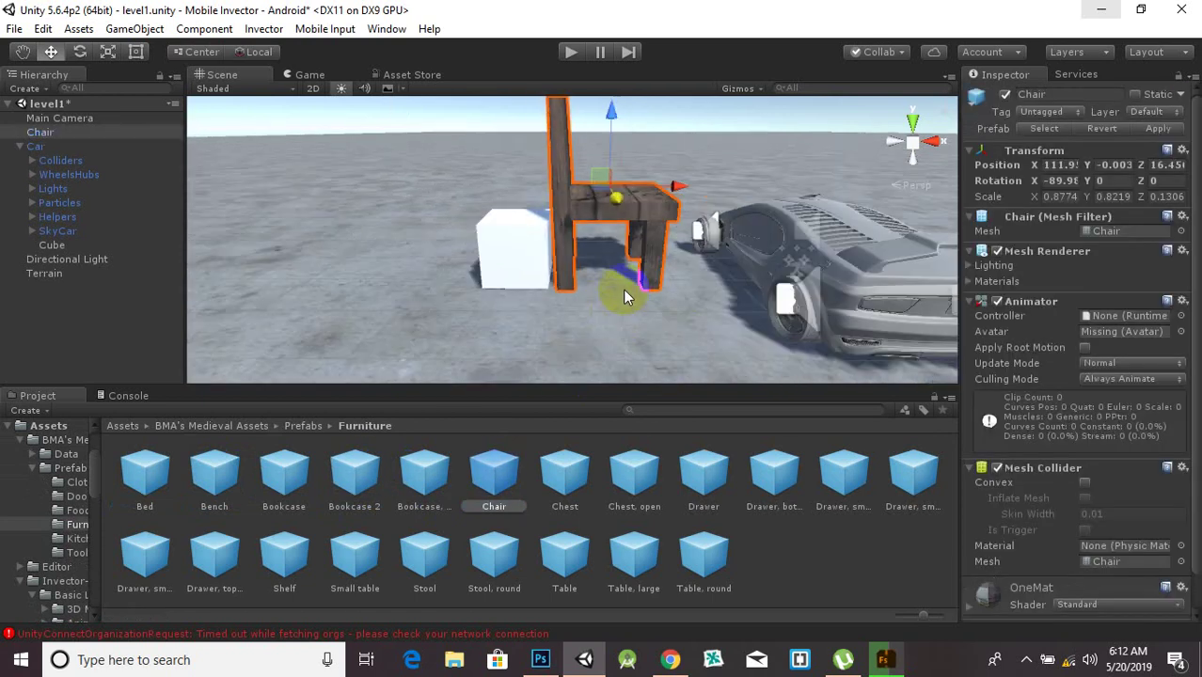
pyautogui.moveTo(623, 289); pyautogui.dragTo(368, 410, button='middle')
pyautogui.moveTo(350, 329); pyautogui.dragTo(429, 224)
# Place the Chest and Chest, open prefabs ahead of the car, sliding the open chest along X well away from the closed one
pyautogui.moveTo(565, 468); pyautogui.dragTo(551, 280)
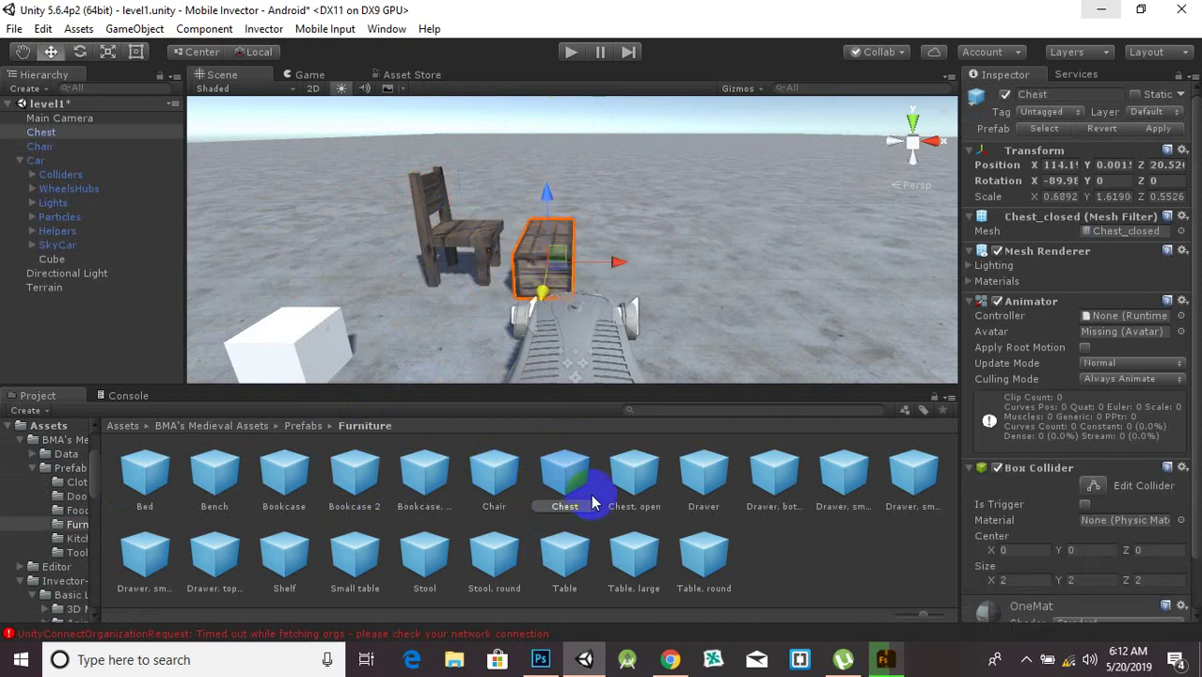
pyautogui.moveTo(634, 470); pyautogui.dragTo(655, 276)
pyautogui.moveTo(582, 346); pyautogui.dragTo(475, 331, button='middle')
pyautogui.press('w')
pyautogui.moveTo(625, 243); pyautogui.dragTo(768, 242)
# Move the closed chest behind the chair, to about X 111.1 and Z 25.56
pyautogui.click(446, 267)
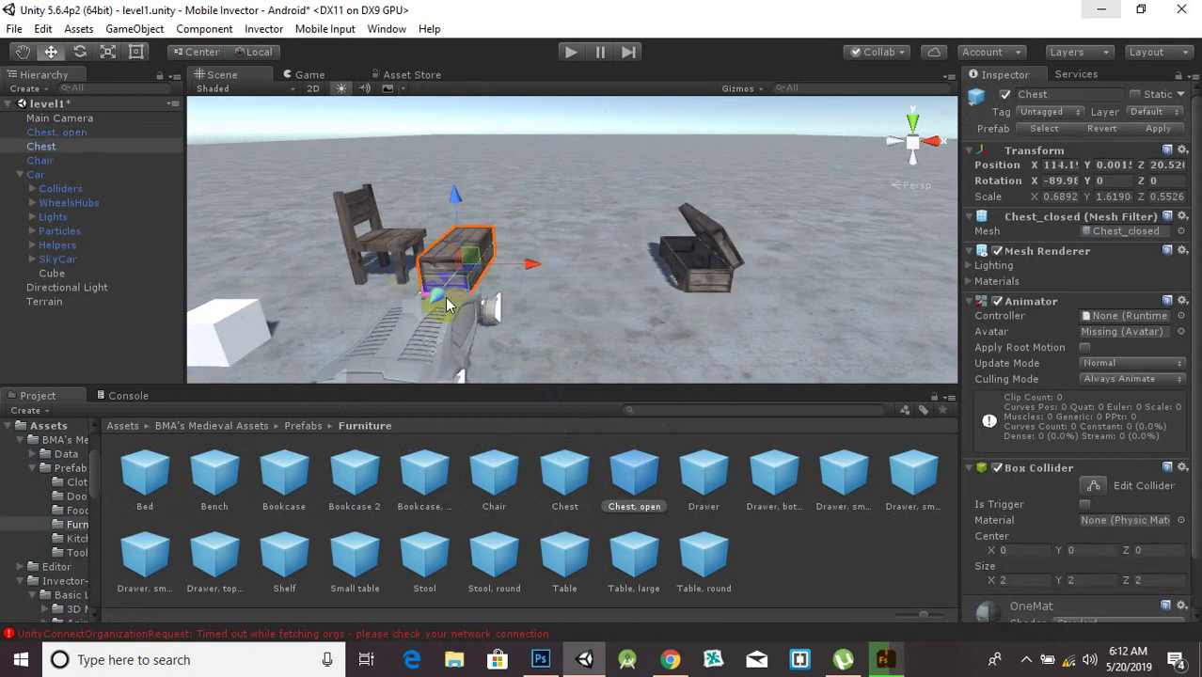
pyautogui.moveTo(446, 263); pyautogui.dragTo(503, 235)
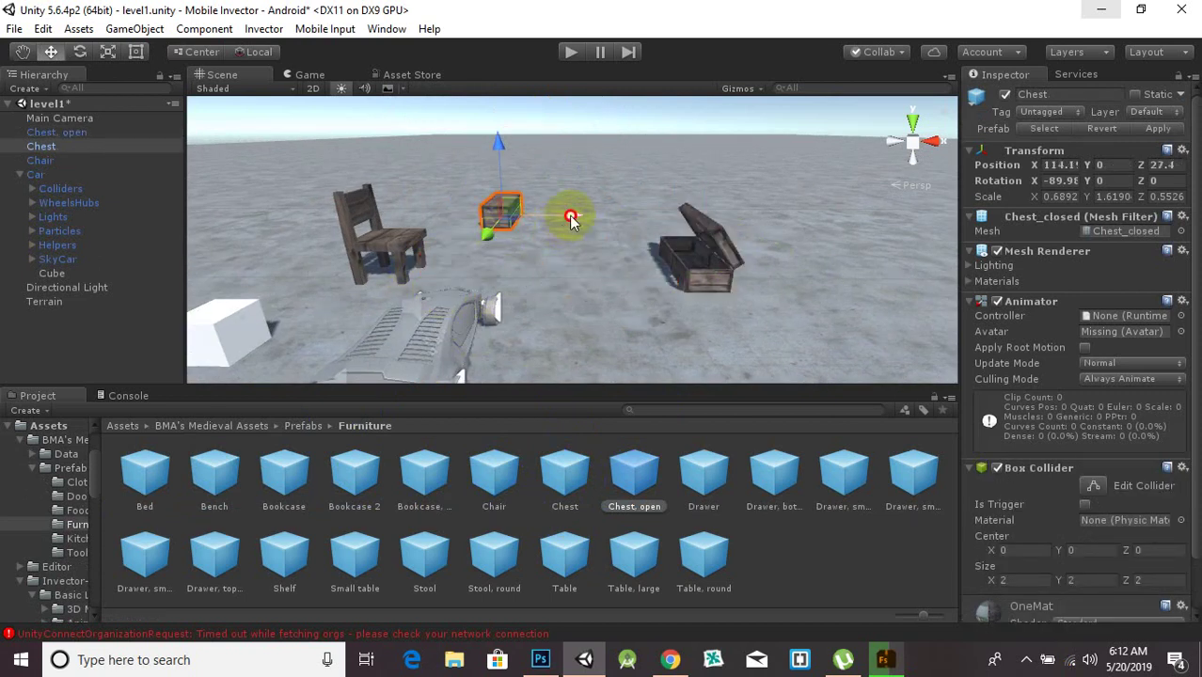
pyautogui.moveTo(571, 219); pyautogui.dragTo(513, 230)
pyautogui.scroll(2, 468, 256)
pyautogui.moveTo(468, 256); pyautogui.dragTo(445, 350, button='middle')
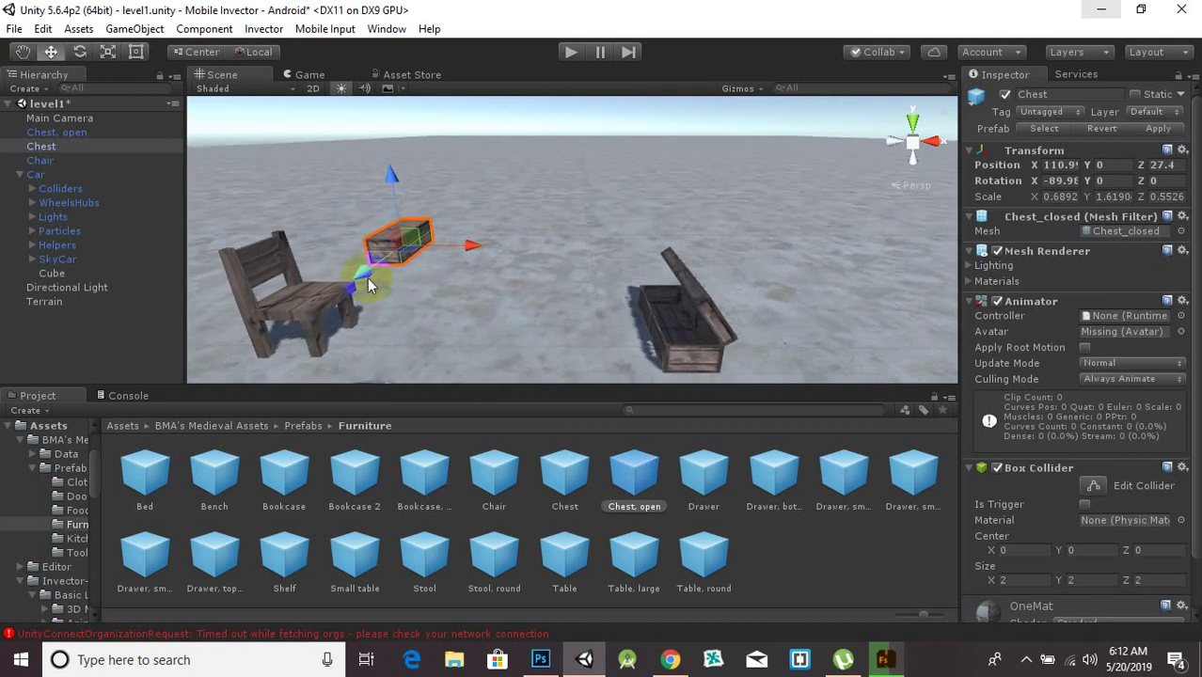
pyautogui.moveTo(369, 278)
pyautogui.mouseDown()
pyautogui.moveTo(343, 294)
pyautogui.moveTo(359, 289)
pyautogui.mouseUp()
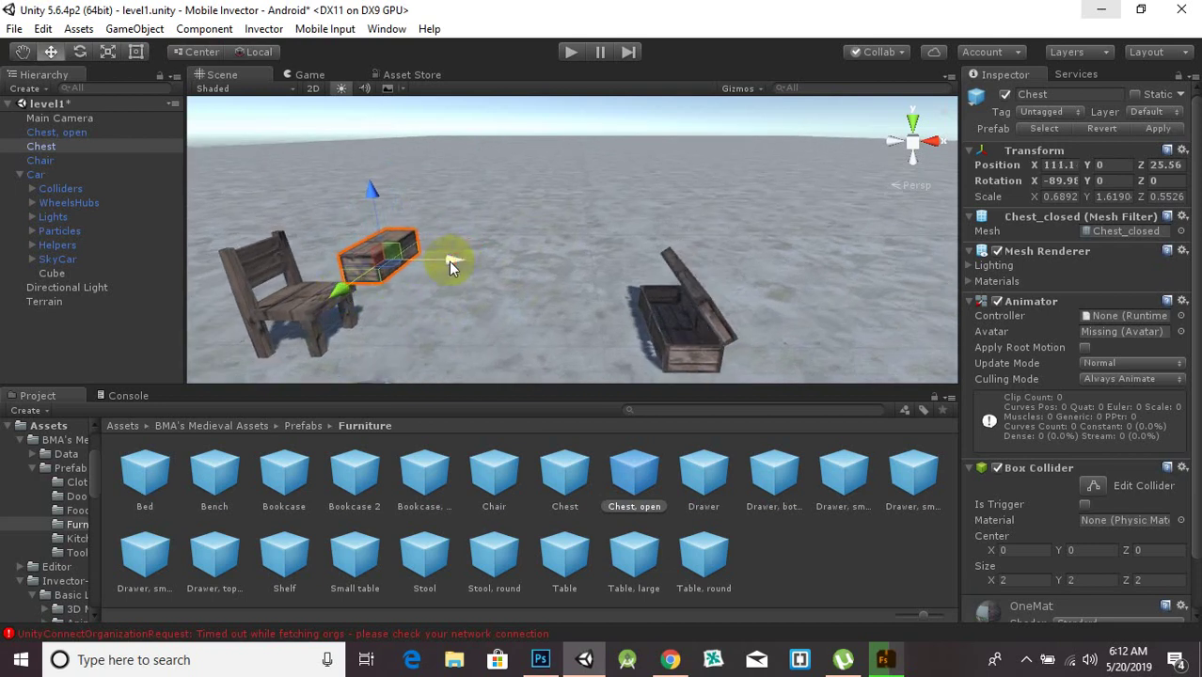
# Place the Stool and Drawer, bottom open prefabs behind the open chest and lower the drawer to about Y -0.17
pyautogui.moveTo(429, 571); pyautogui.dragTo(659, 264)
pyautogui.moveTo(773, 470); pyautogui.dragTo(636, 217)
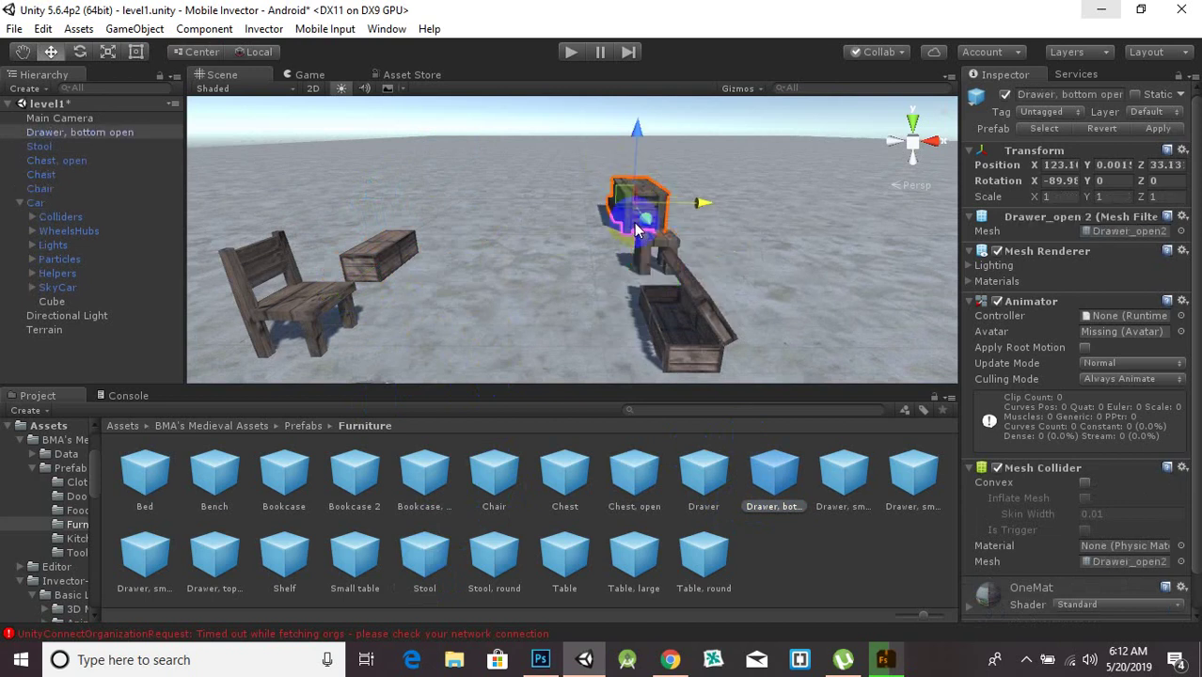
pyautogui.moveTo(633, 129)
pyautogui.mouseDown()
pyautogui.moveTo(636, 148)
pyautogui.moveTo(633, 138)
pyautogui.mouseUp()
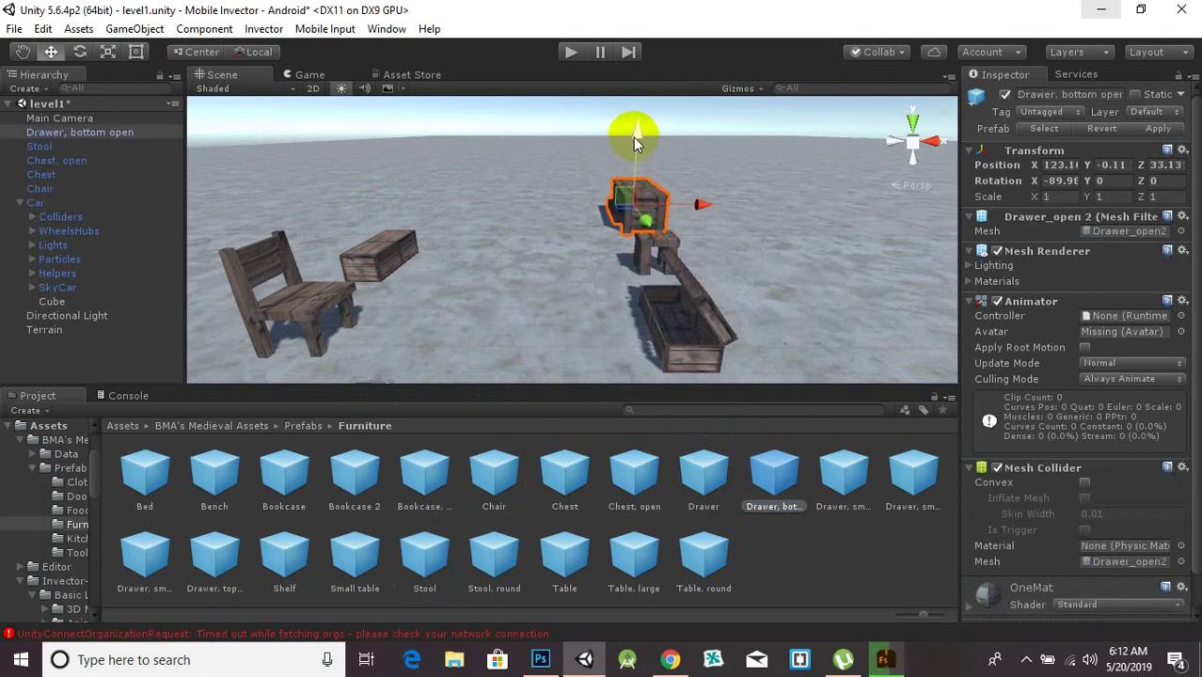
pyautogui.scroll(-3, 562, 350)
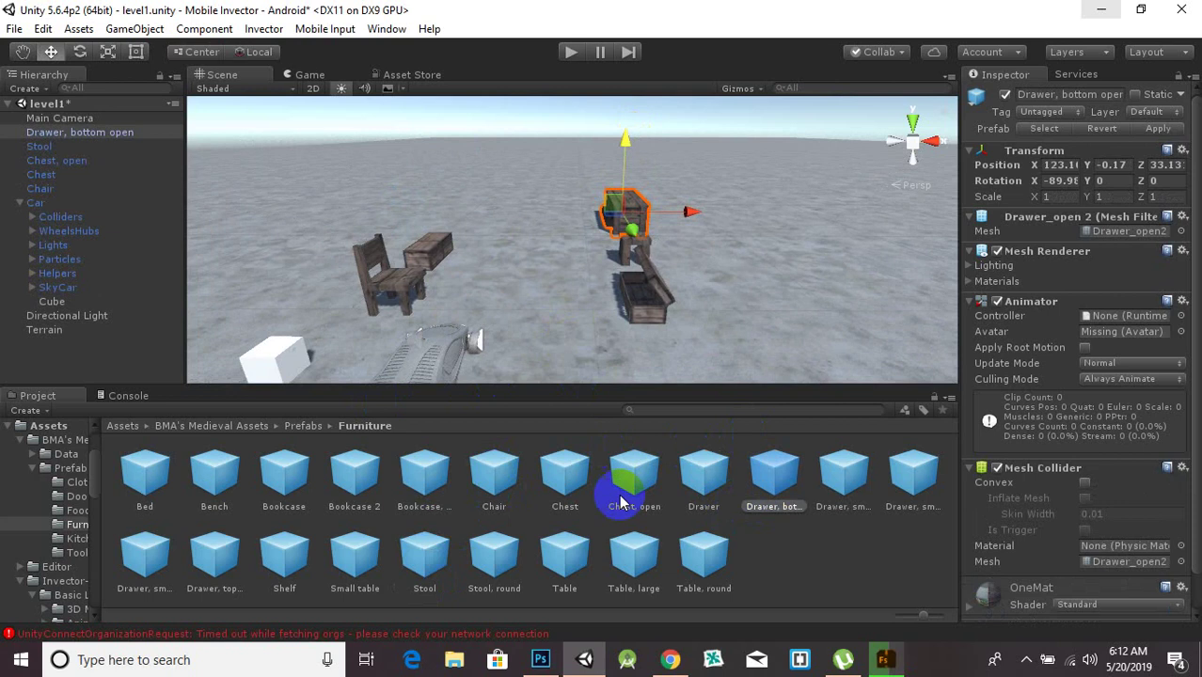
# Place the Table, large prefab behind the closed chest and raise it to about Y 0.15
pyautogui.moveTo(634, 562); pyautogui.dragTo(472, 221)
pyautogui.scroll(2, 472, 222)
pyautogui.moveTo(456, 151)
pyautogui.mouseDown()
pyautogui.moveTo(453, 115)
pyautogui.moveTo(462, 128)
pyautogui.mouseUp()
pyautogui.scroll(-2, 542, 264)
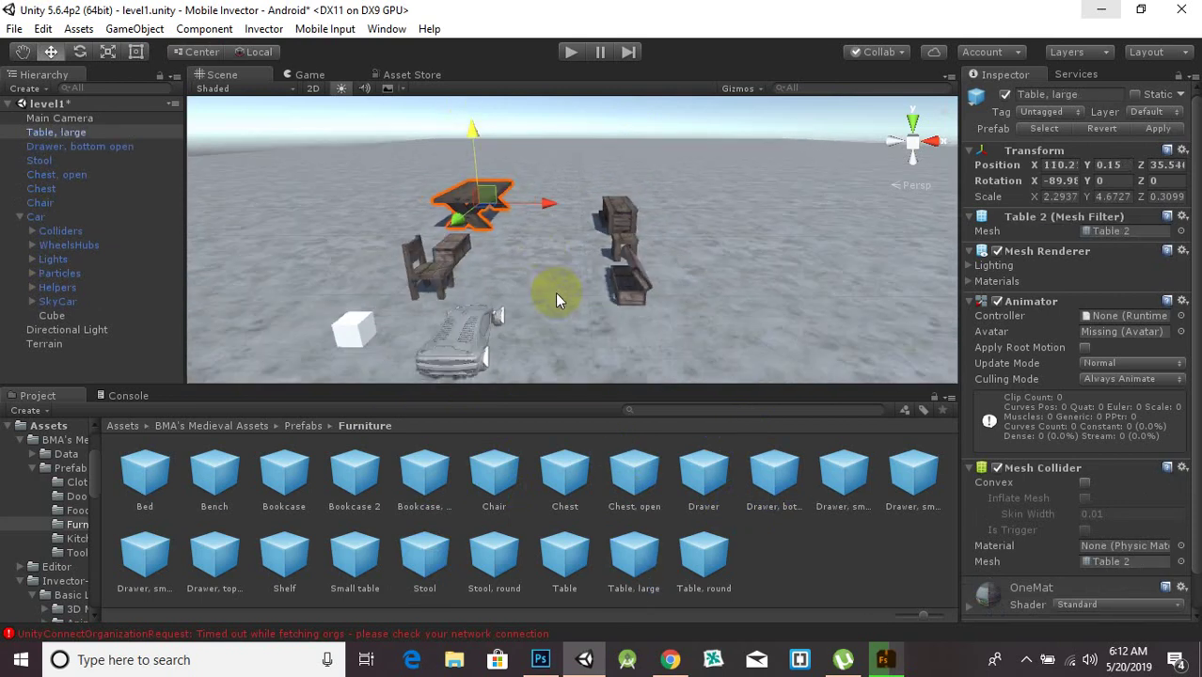
# Move the cube past the furniture, to about X 4.09 and Z 28.64
pyautogui.keyDown('alt'); pyautogui.moveTo(456, 348); pyautogui.dragTo(431, 330); pyautogui.keyUp('alt')
pyautogui.scroll(3, 431, 331)
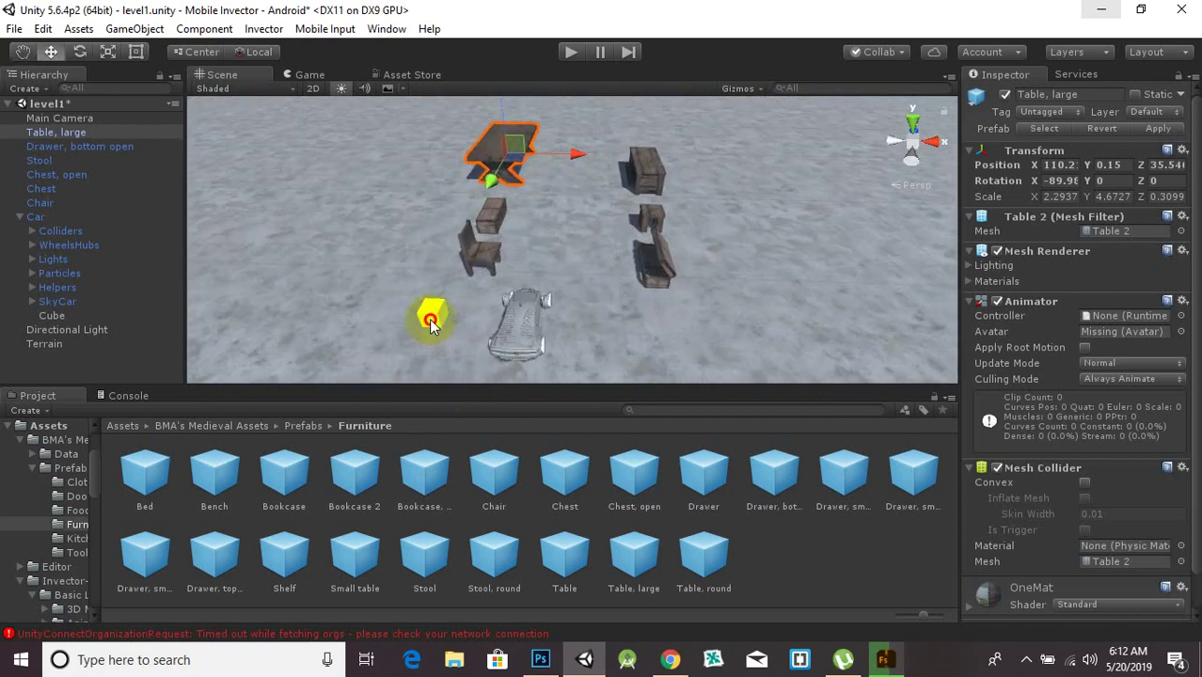
pyautogui.click(432, 323)
pyautogui.moveTo(455, 271); pyautogui.dragTo(579, 157)
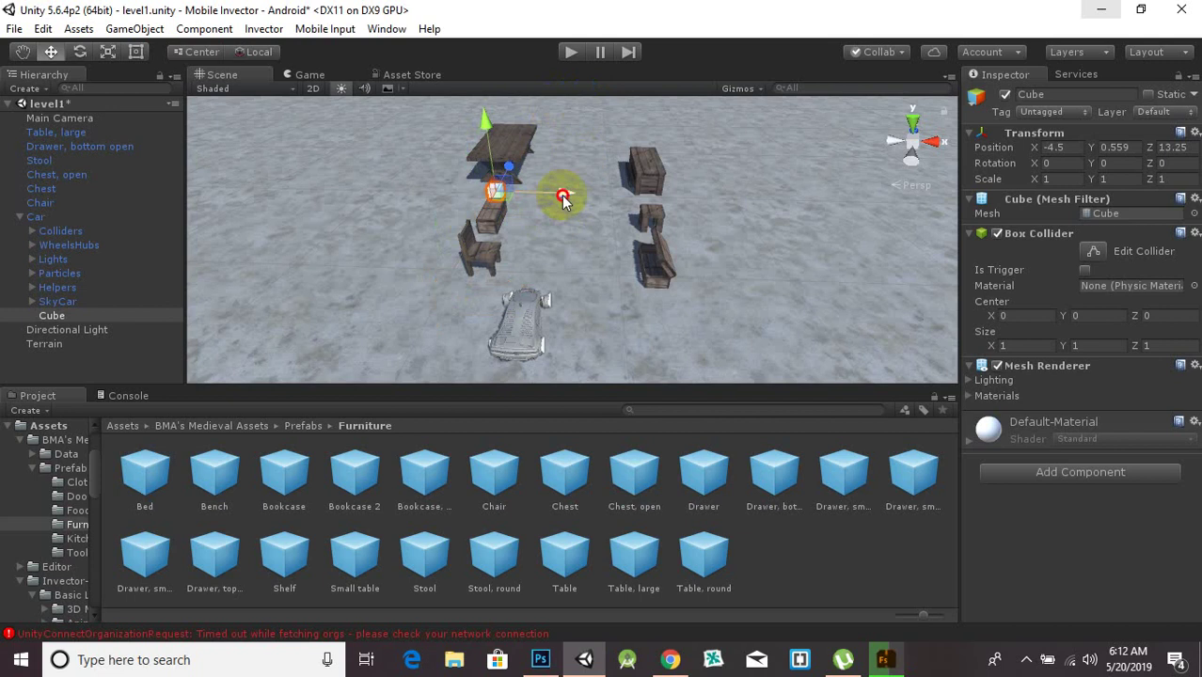
pyautogui.moveTo(562, 199); pyautogui.dragTo(322, 148)
pyautogui.moveTo(585, 209); pyautogui.dragTo(980, 304)
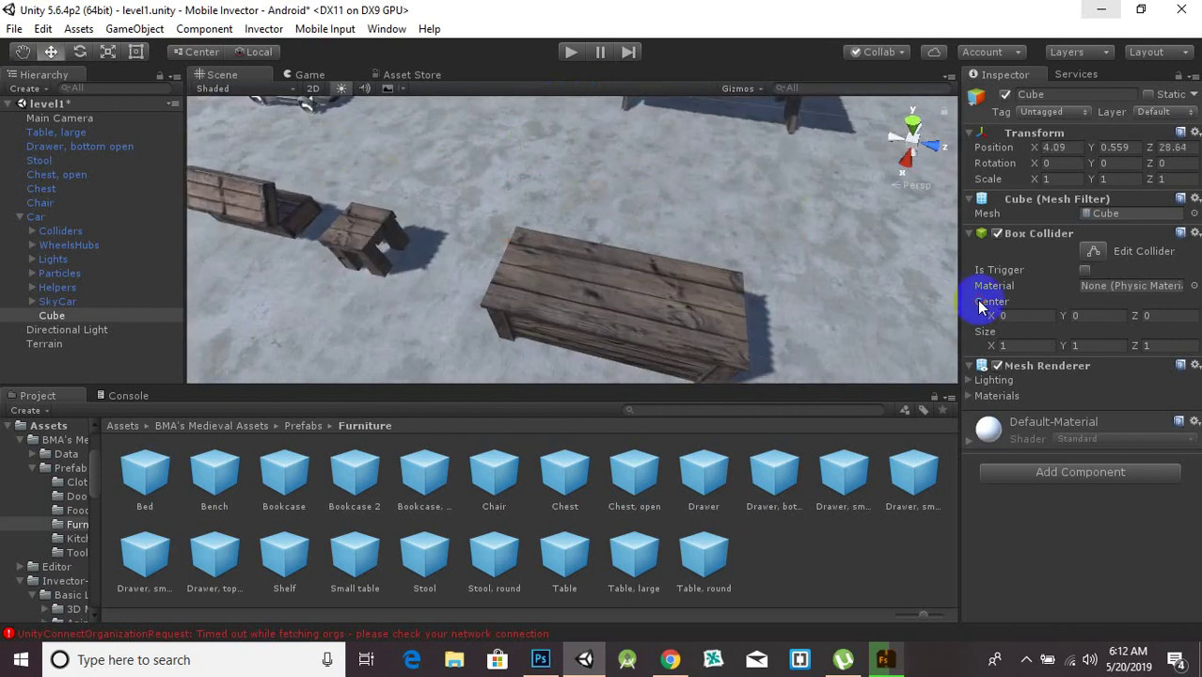
# Scale the cube down along X to about 0.19 to make a thin slab
pyautogui.keyDown('alt'); pyautogui.moveTo(828, 263); pyautogui.dragTo(321, 123); pyautogui.keyUp('alt')
pyautogui.click(108, 51)
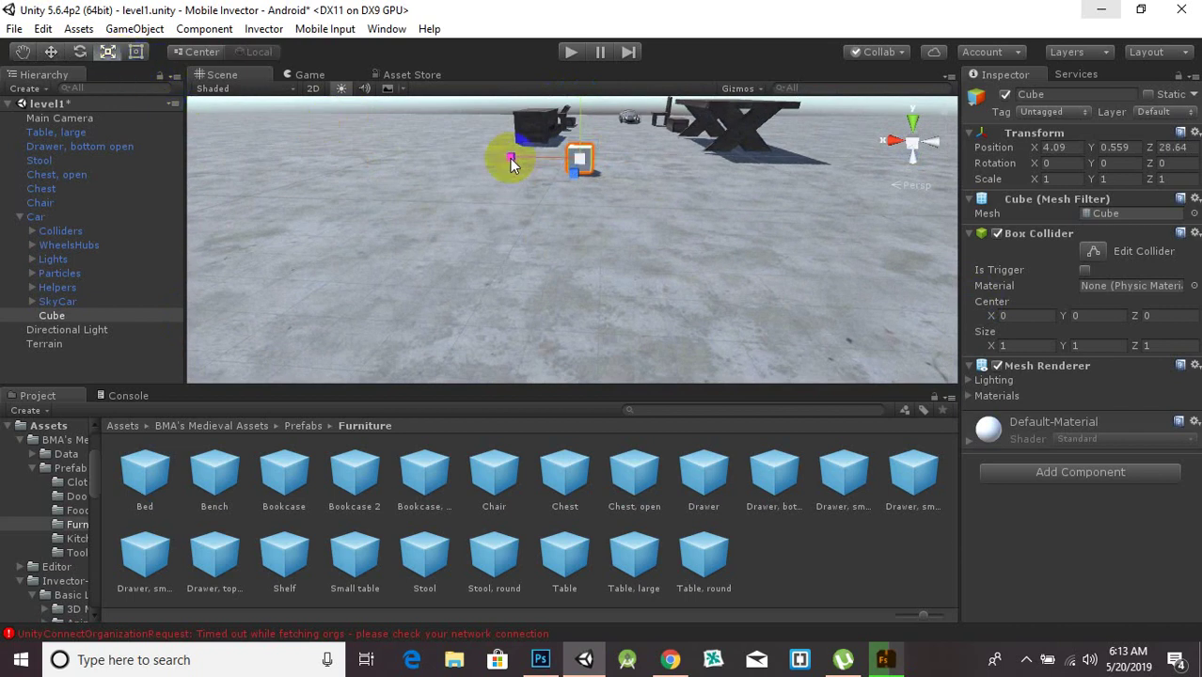
pyautogui.moveTo(511, 161); pyautogui.dragTo(585, 139)
pyautogui.press('f')
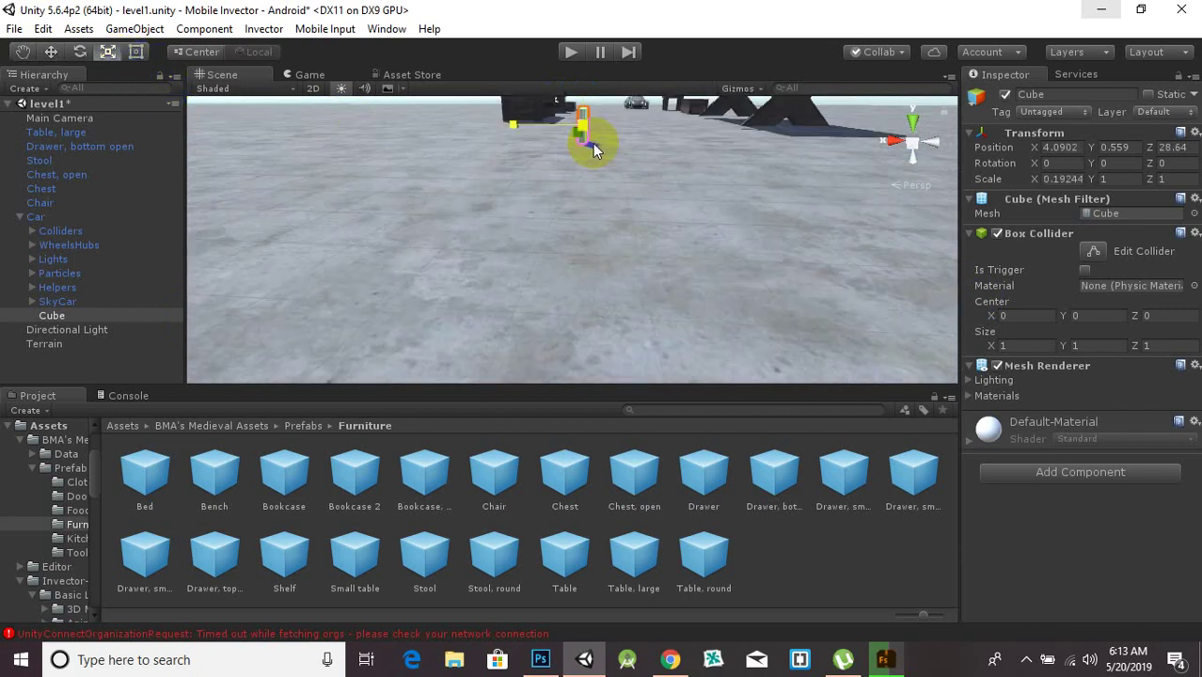
pyautogui.scroll(-6, 607, 259)
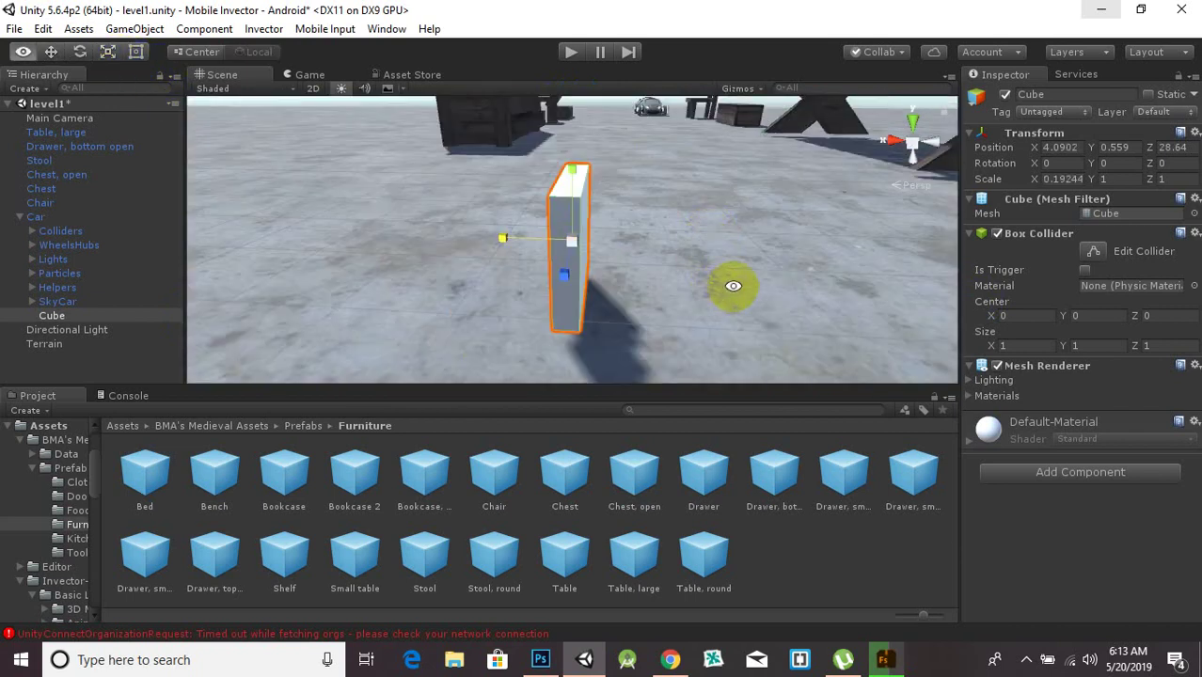
# Enlarge the slab uniformly to about 1.79 in Y and Z, and thin it to about 0.063 in X
pyautogui.keyDown('alt'); pyautogui.moveTo(733, 286); pyautogui.dragTo(348, 312); pyautogui.keyUp('alt')
pyautogui.click(574, 250)
pyautogui.moveTo(576, 256); pyautogui.dragTo(633, 202)
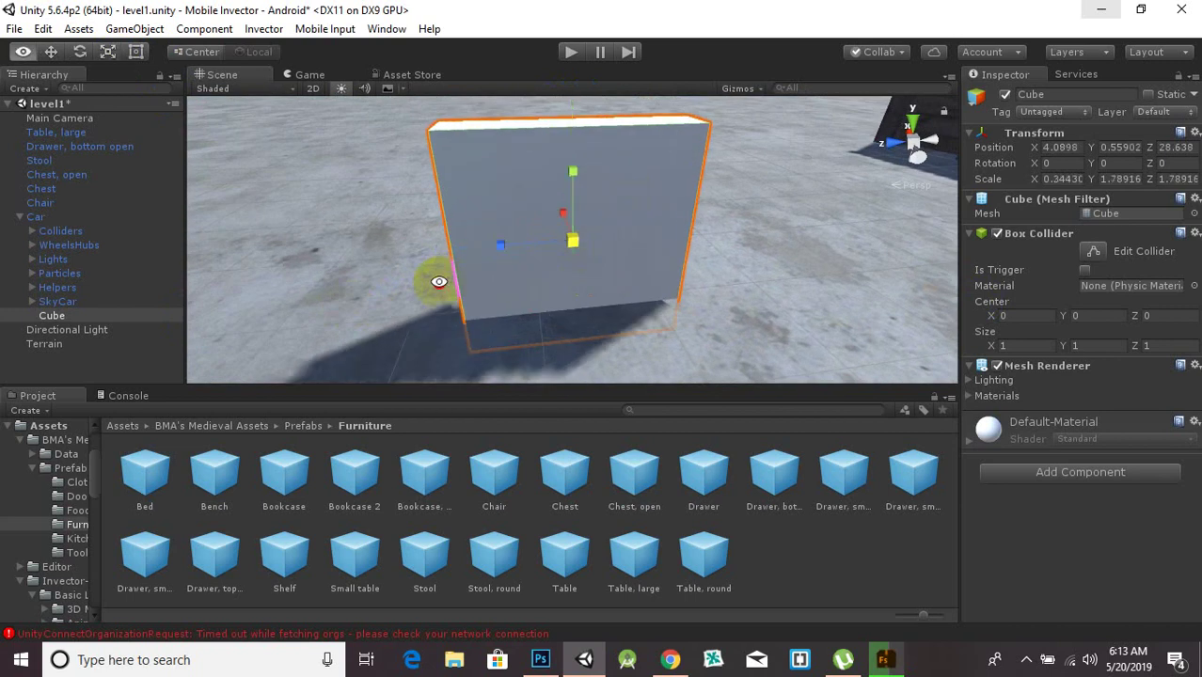
pyautogui.keyDown('alt'); pyautogui.moveTo(429, 279); pyautogui.dragTo(562, 325); pyautogui.keyUp('alt')
# Open the project's sprites folder
pyautogui.click(125, 426)
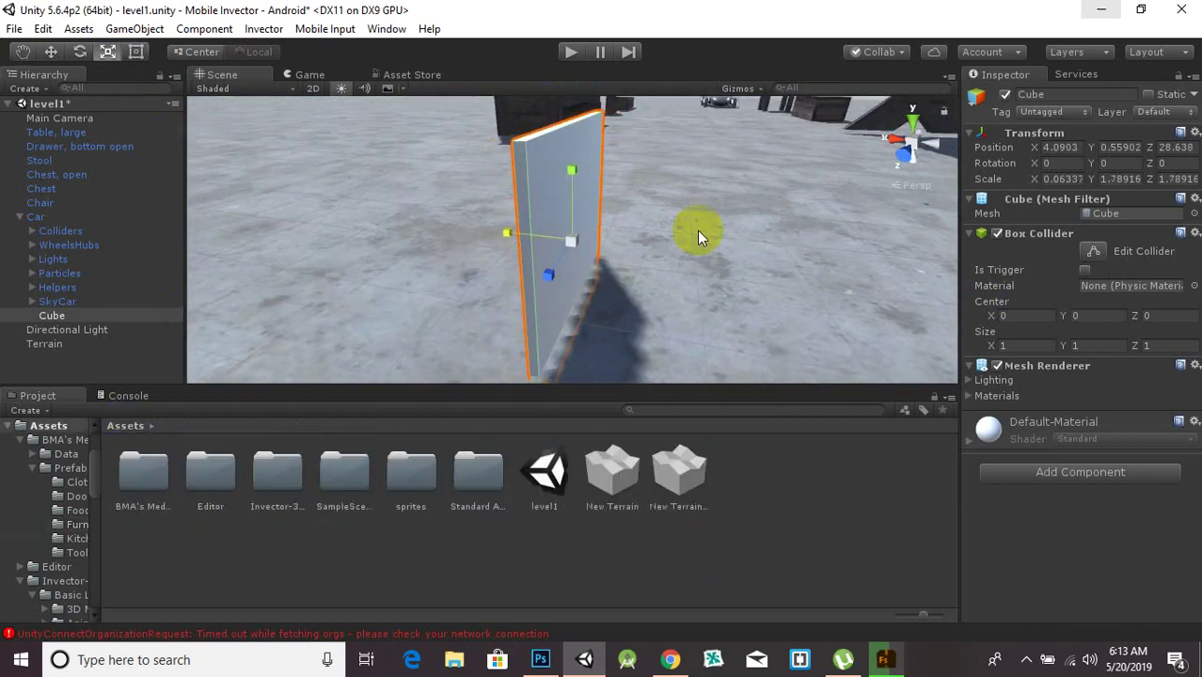
pyautogui.keyDown('alt'); pyautogui.moveTo(698, 231); pyautogui.dragTo(448, 353); pyautogui.keyUp('alt')
pyautogui.doubleClick(410, 473)
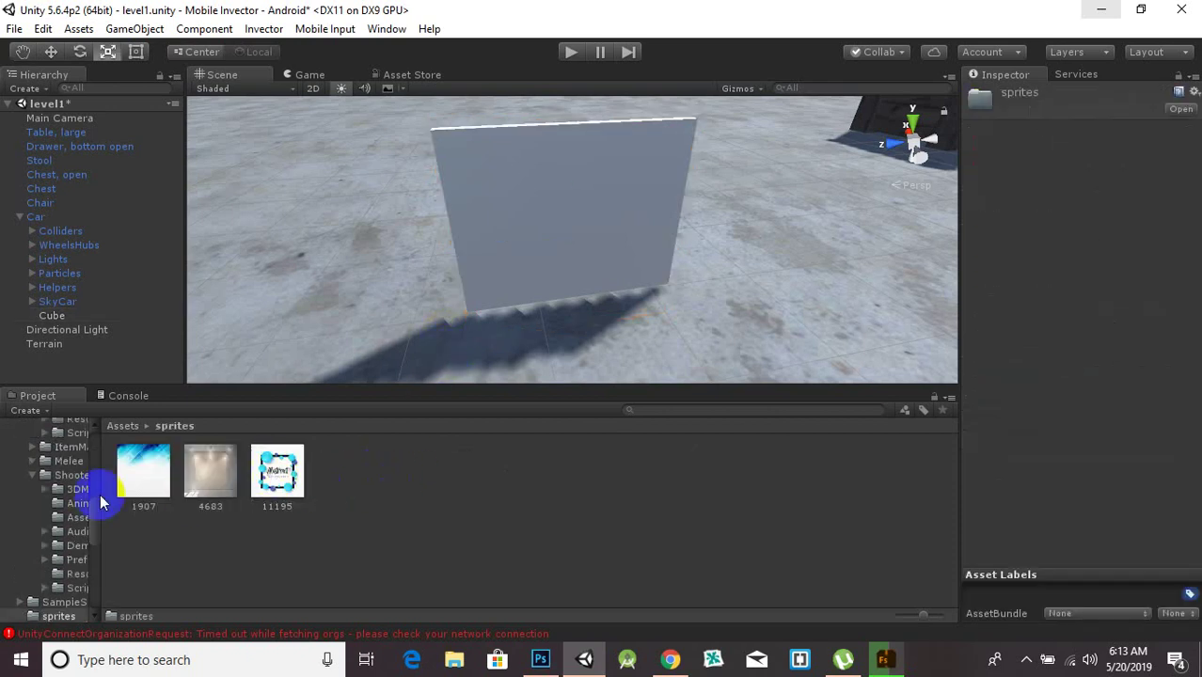
# Examine the Max Size options in the import settings of texture 4683
pyautogui.click(198, 475)
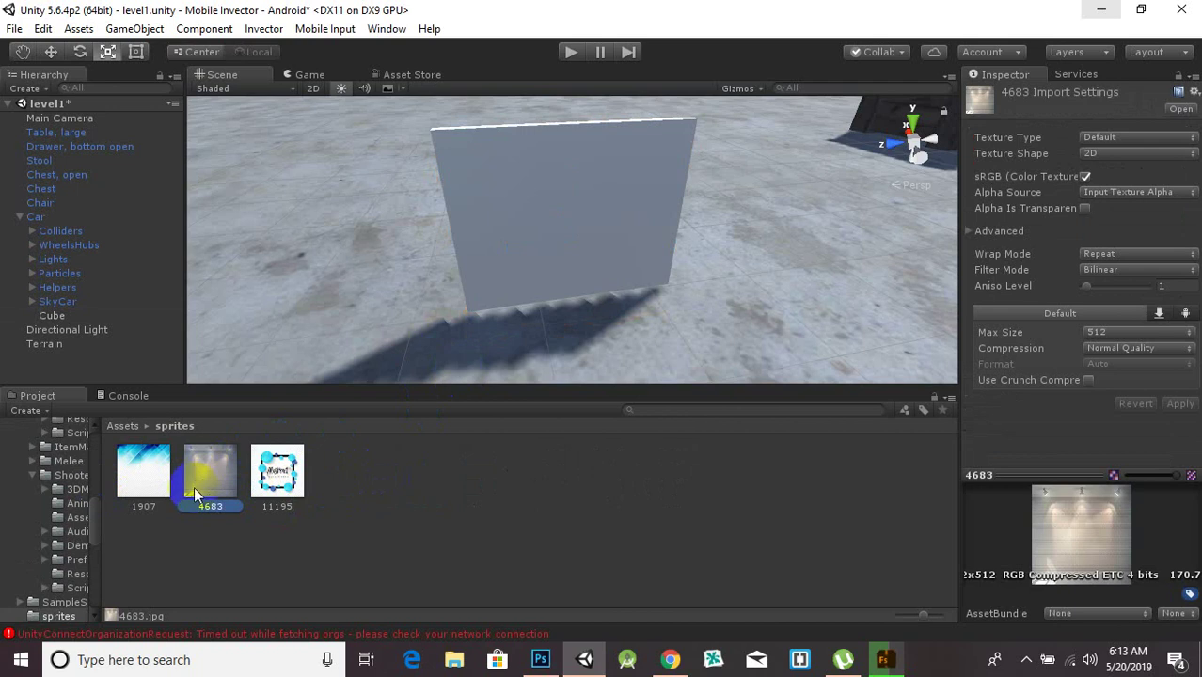
pyautogui.click(1138, 333)
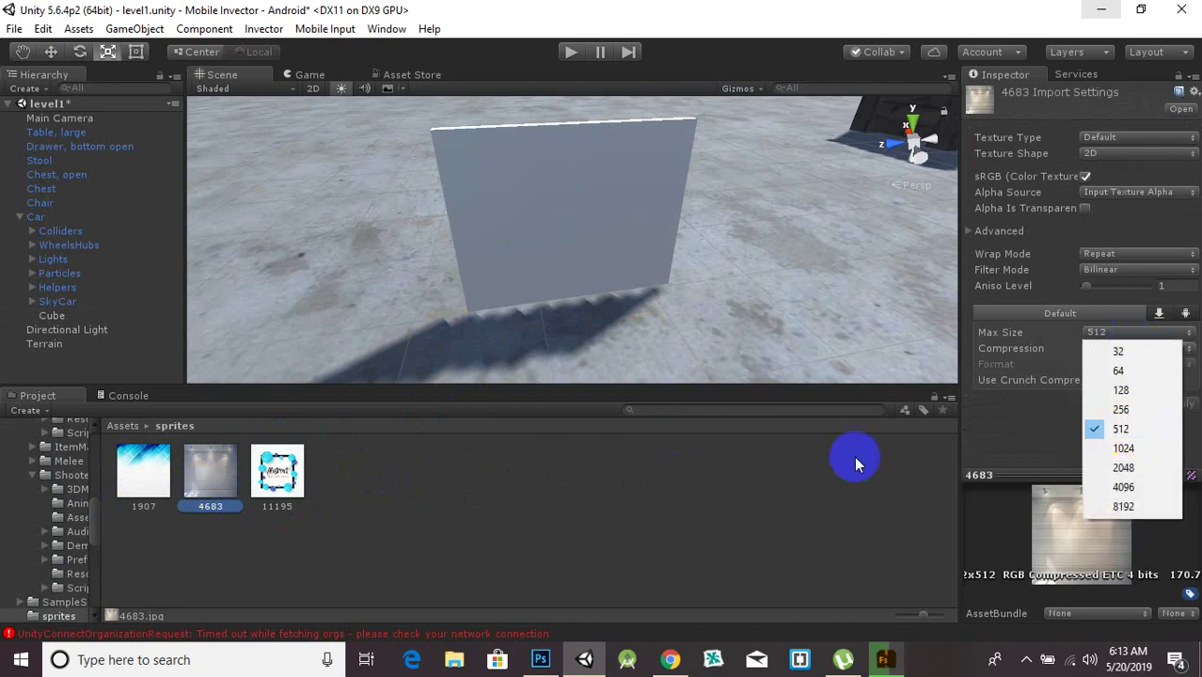
pyautogui.click(424, 509)
# Apply the 4683 texture to the thin cube slab and select the slab
pyautogui.moveTo(198, 477); pyautogui.dragTo(603, 199)
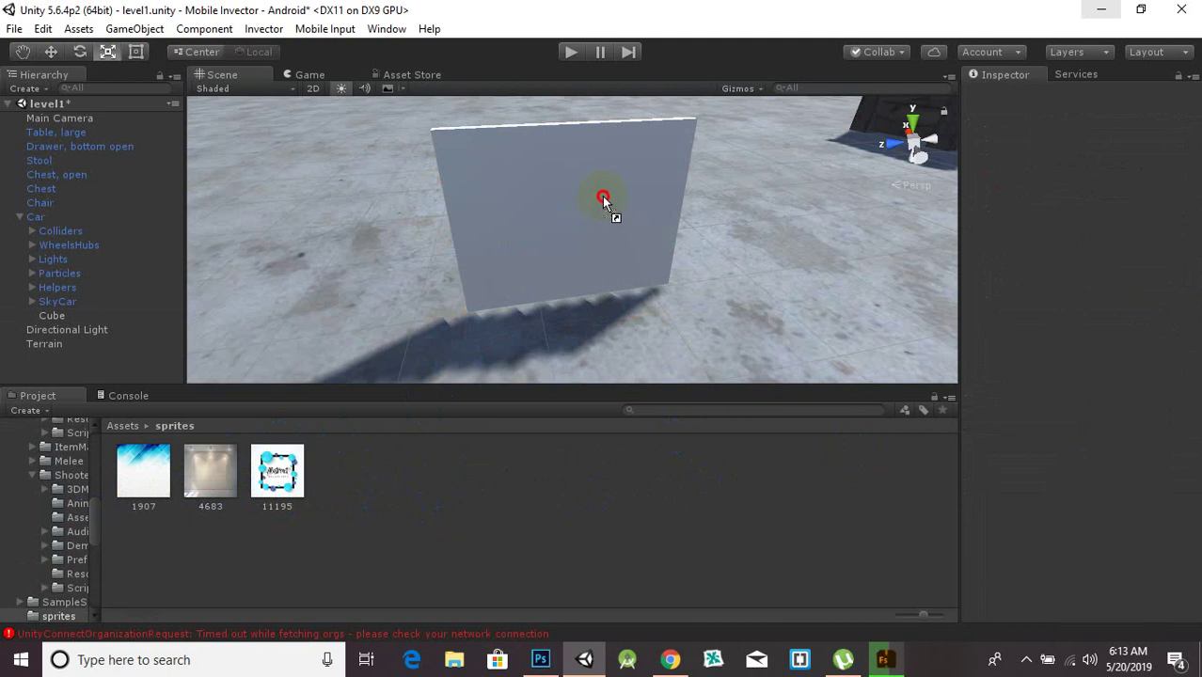
pyautogui.moveTo(470, 288); pyautogui.dragTo(591, 196)
pyautogui.click(591, 195)
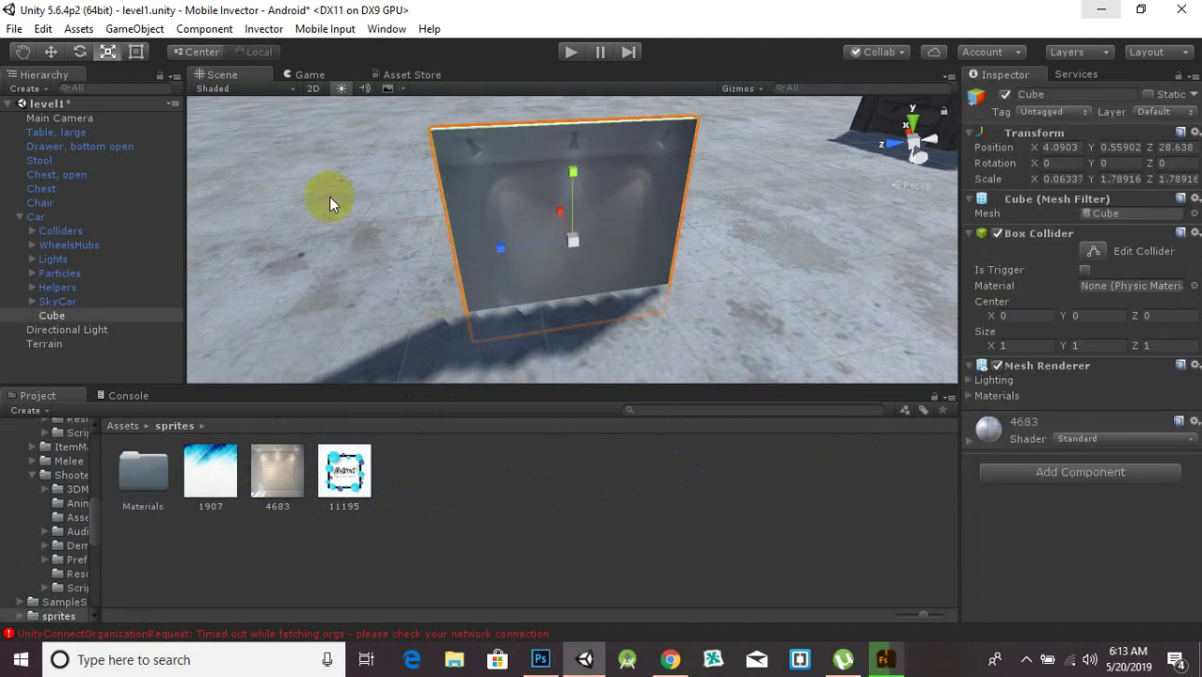
# Change the shader of the slab's 4683 material to Nature/SpeedTree
pyautogui.click(1076, 440)
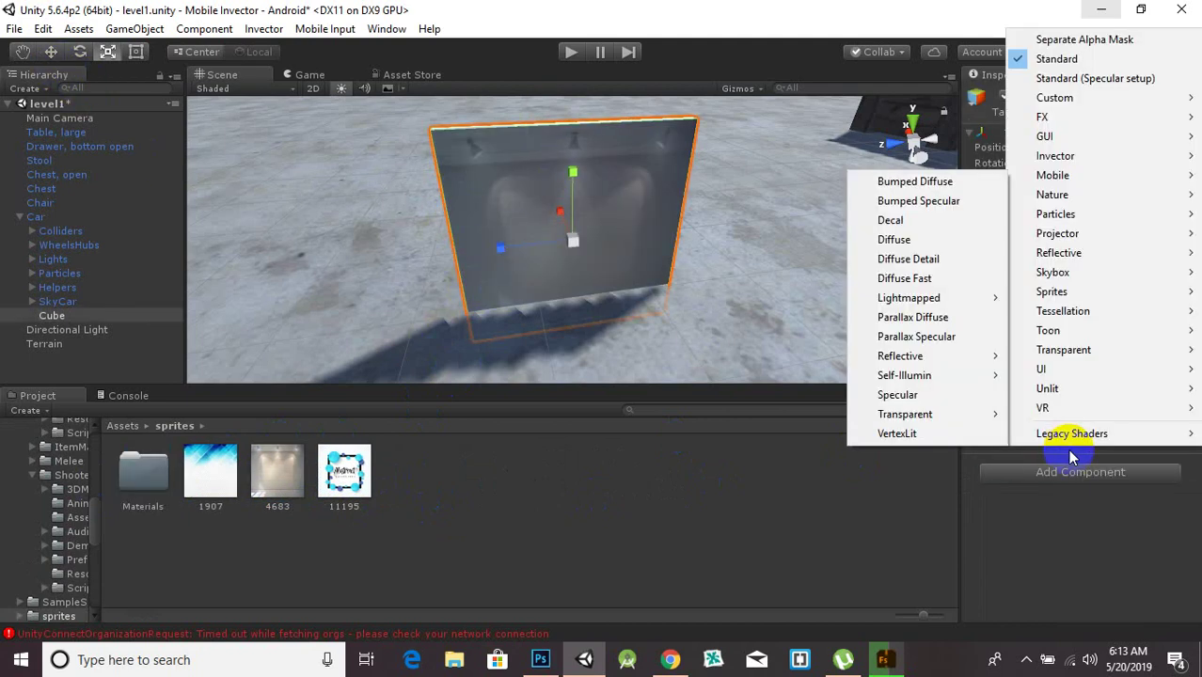
pyautogui.moveTo(1052, 197)
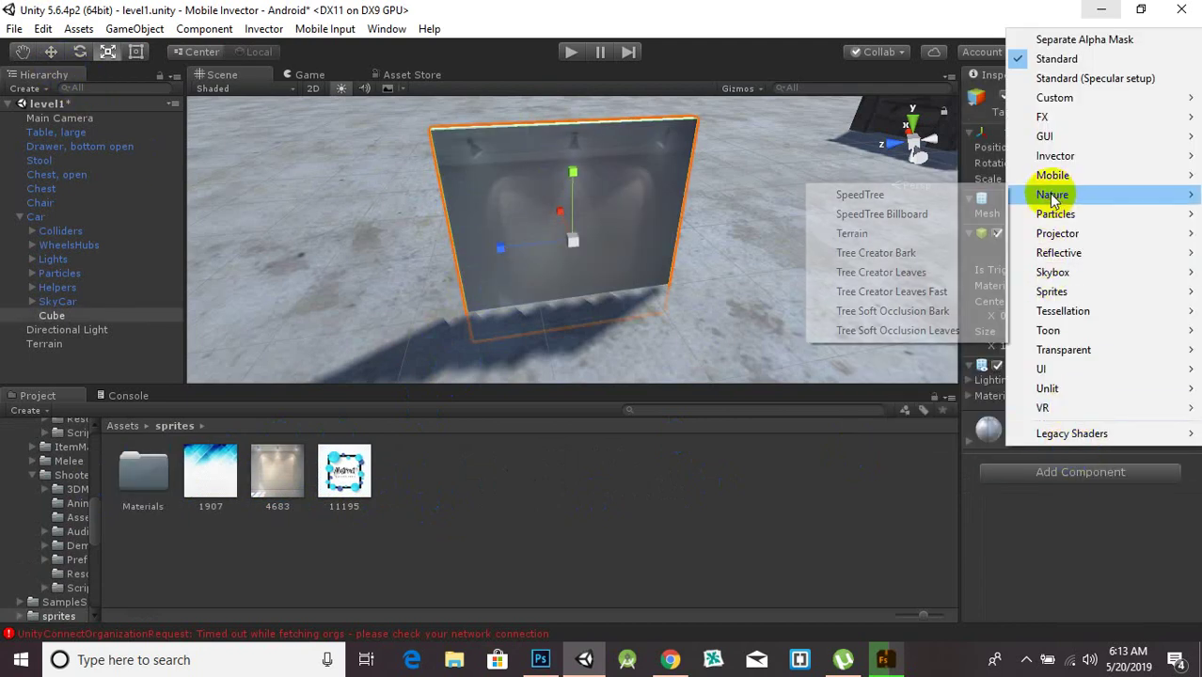
pyautogui.click(967, 195)
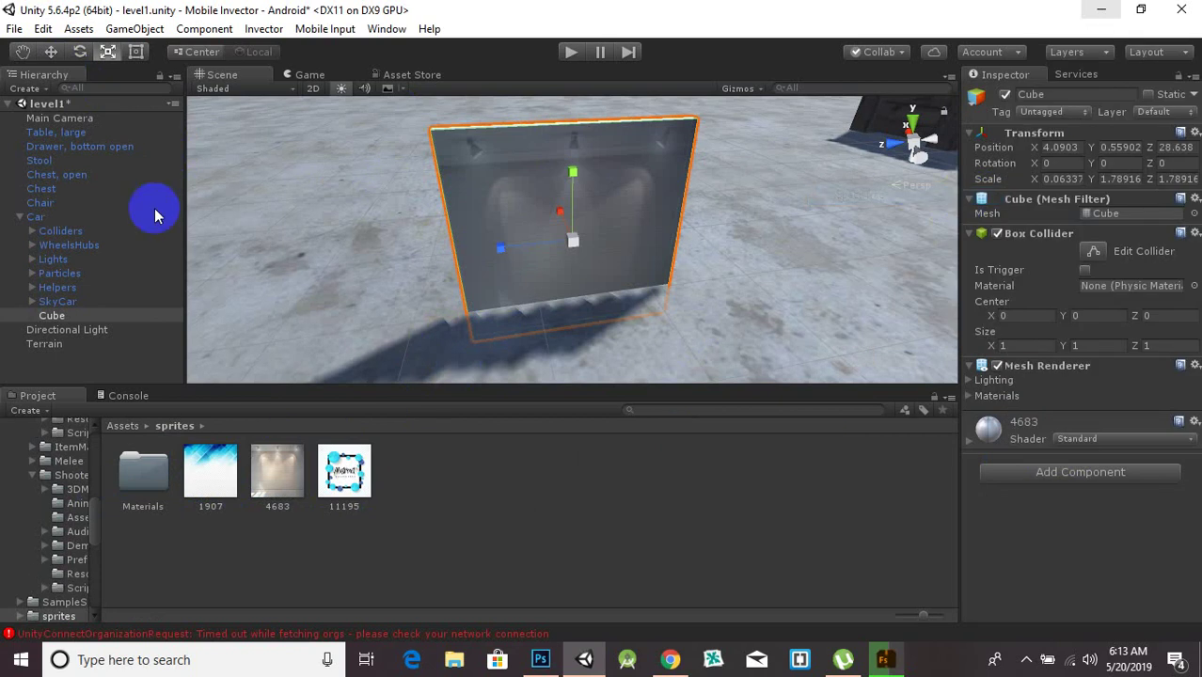
# Raise the textured slab to about Y 0.907 and place a parallel duplicate of it at about X 5.02
pyautogui.click(80, 52)
pyautogui.click(51, 53)
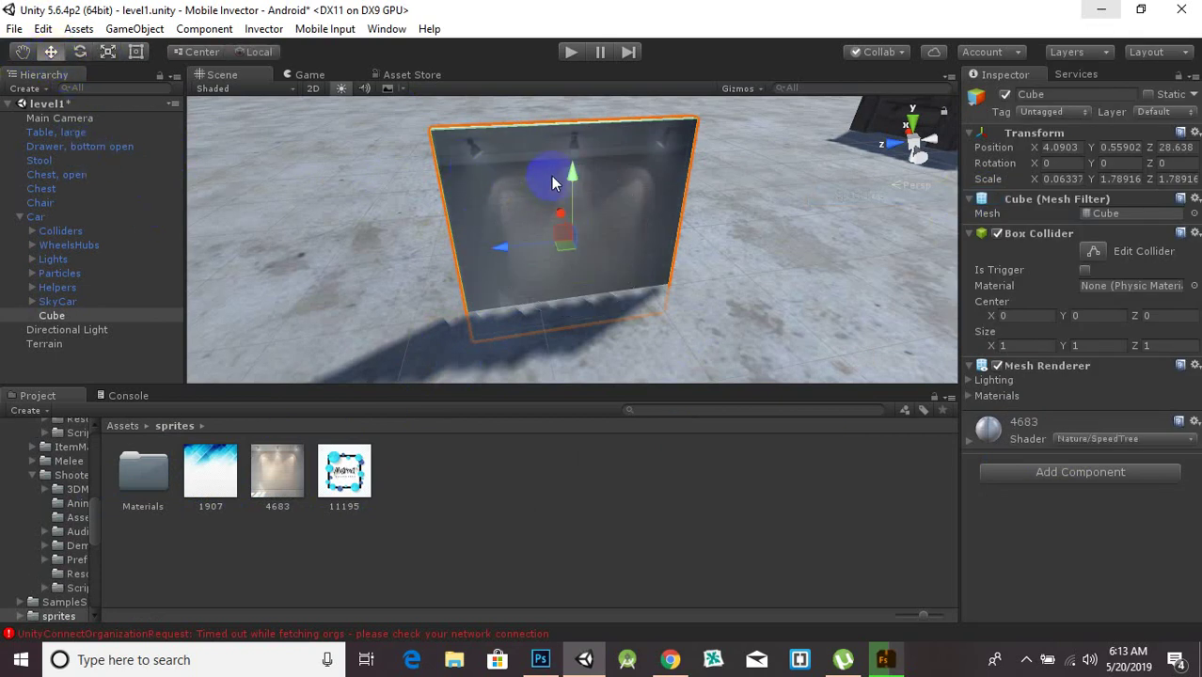
pyautogui.moveTo(553, 184); pyautogui.dragTo(814, 299)
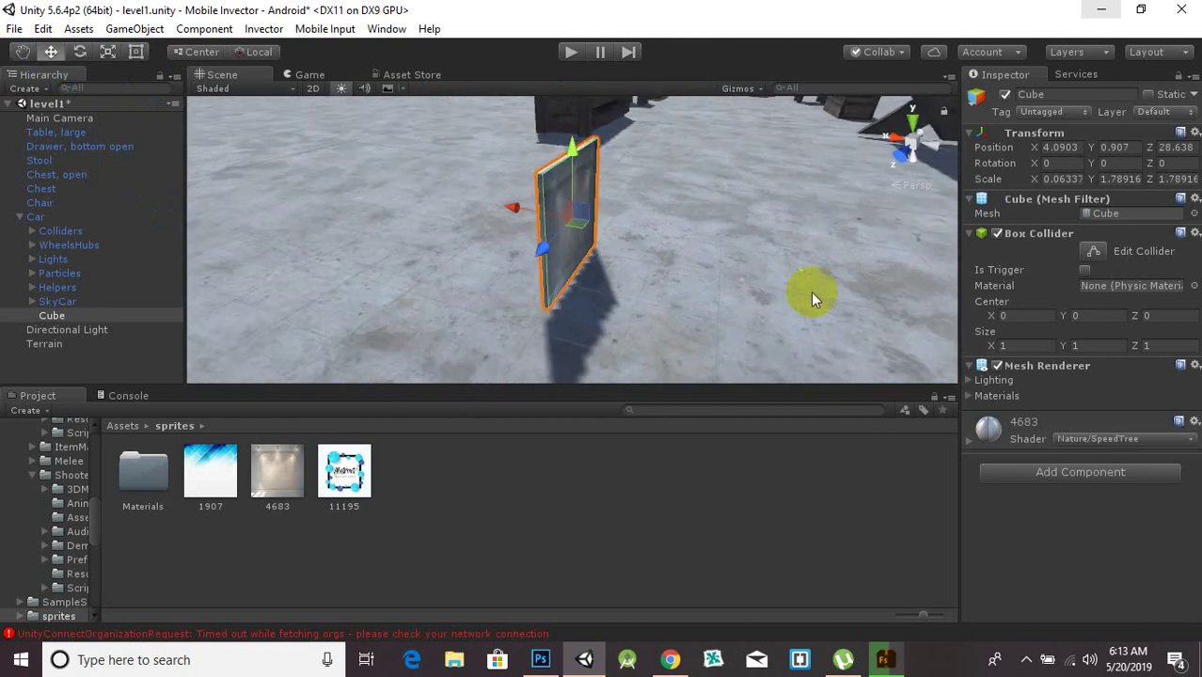
pyautogui.hotkey('ctrl', 'd')
pyautogui.moveTo(516, 214); pyautogui.dragTo(457, 215)
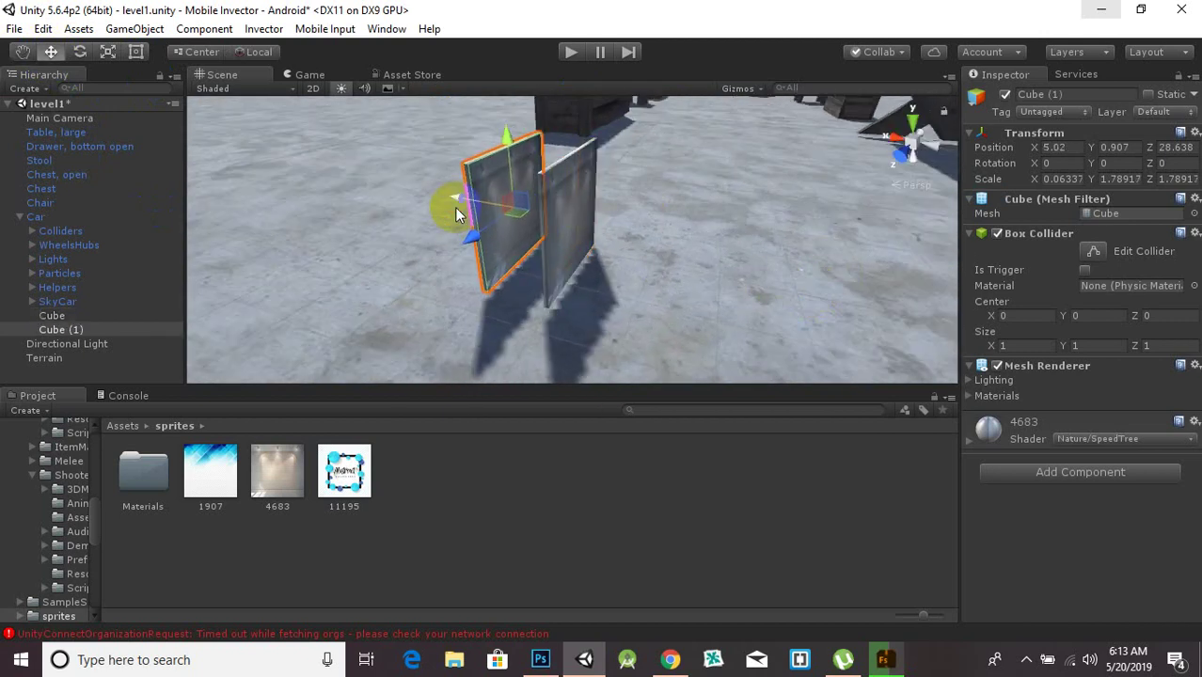
# Duplicate the second slab, rotate the copy to about 94° around Y, and move it between the two parallel slabs at about X 4.57
pyautogui.hotkey('ctrl', 'd')
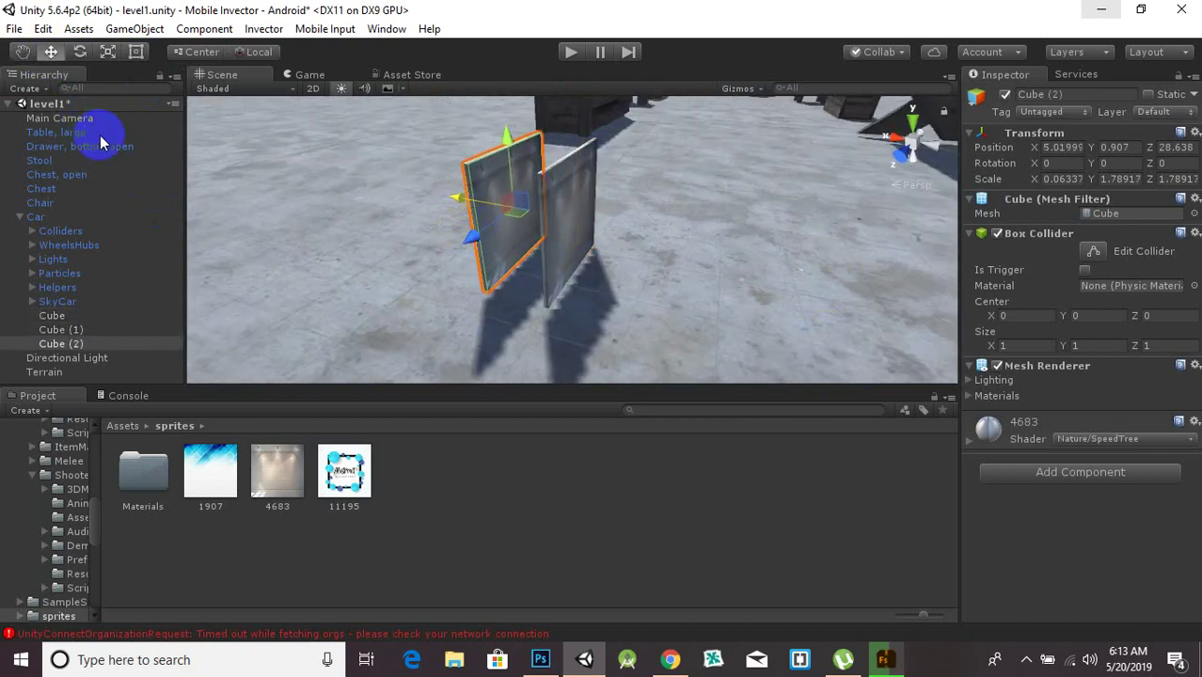
pyautogui.click(80, 51)
pyautogui.moveTo(564, 243); pyautogui.dragTo(322, 255)
pyautogui.click(51, 52)
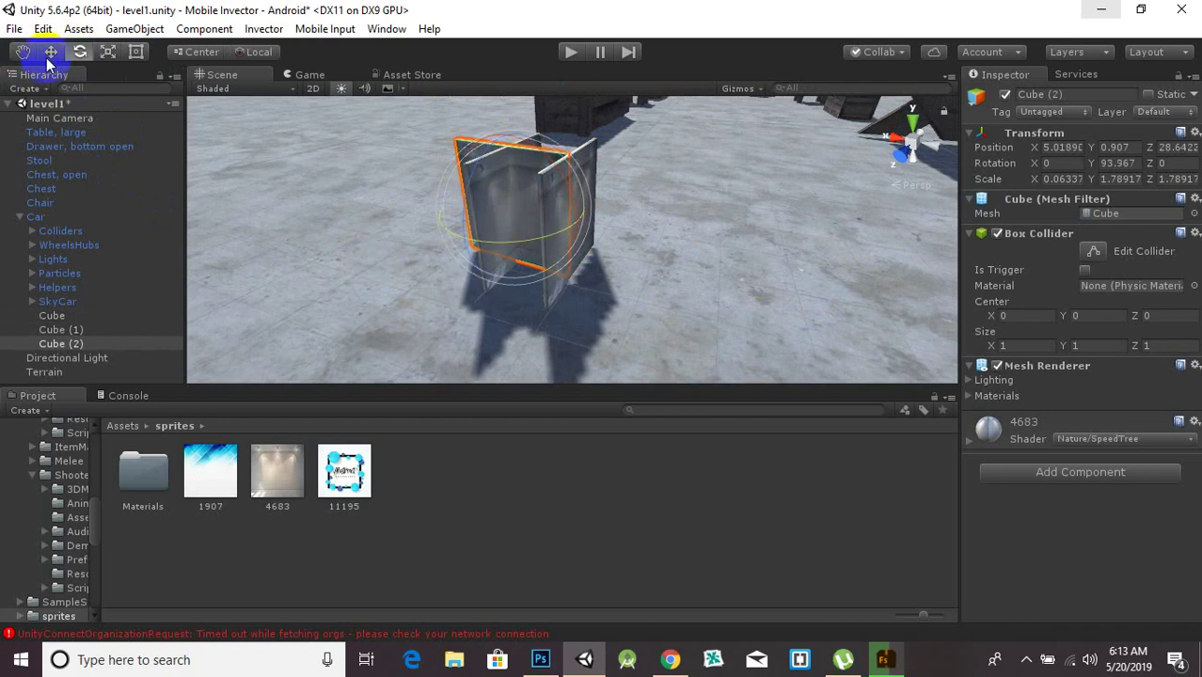
pyautogui.moveTo(471, 207); pyautogui.dragTo(486, 229)
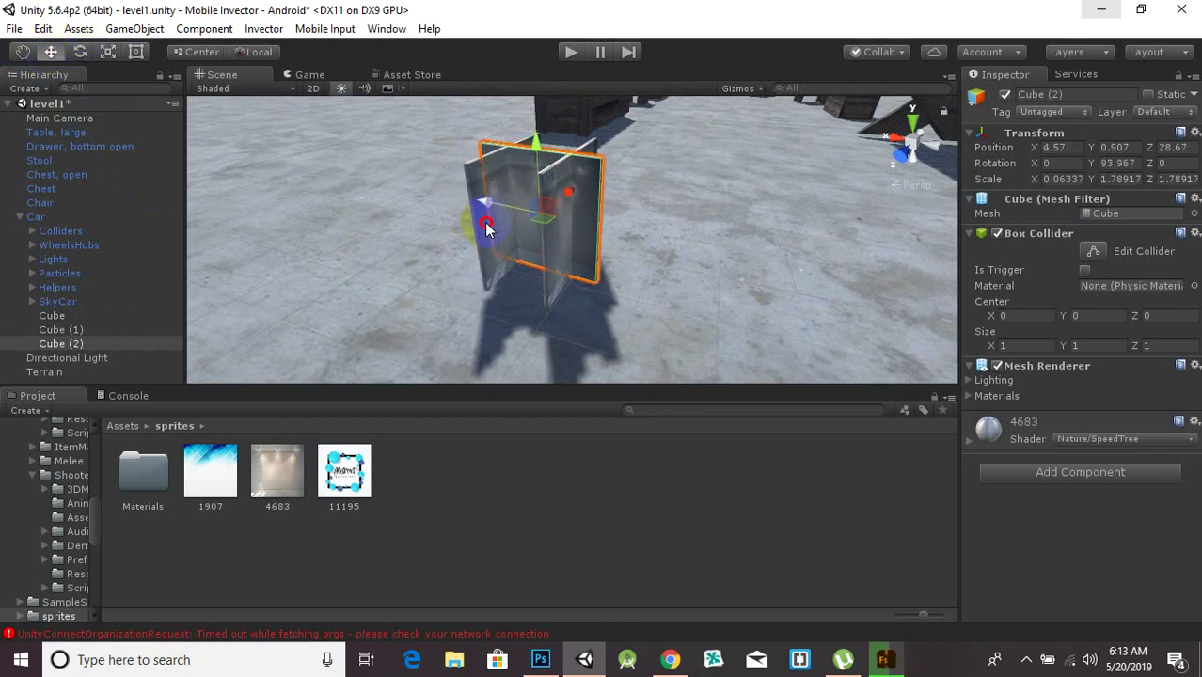
# Duplicate the rotated slab for the opposite side of the box and move the original crosswise slab to about X 4.53, Z 28.05
pyautogui.hotkey('ctrl', 'd')
pyautogui.moveTo(575, 193); pyautogui.dragTo(564, 209)
pyautogui.keyDown('alt'); pyautogui.moveTo(631, 242); pyautogui.dragTo(572, 301); pyautogui.keyUp('alt')
pyautogui.click(568, 283)
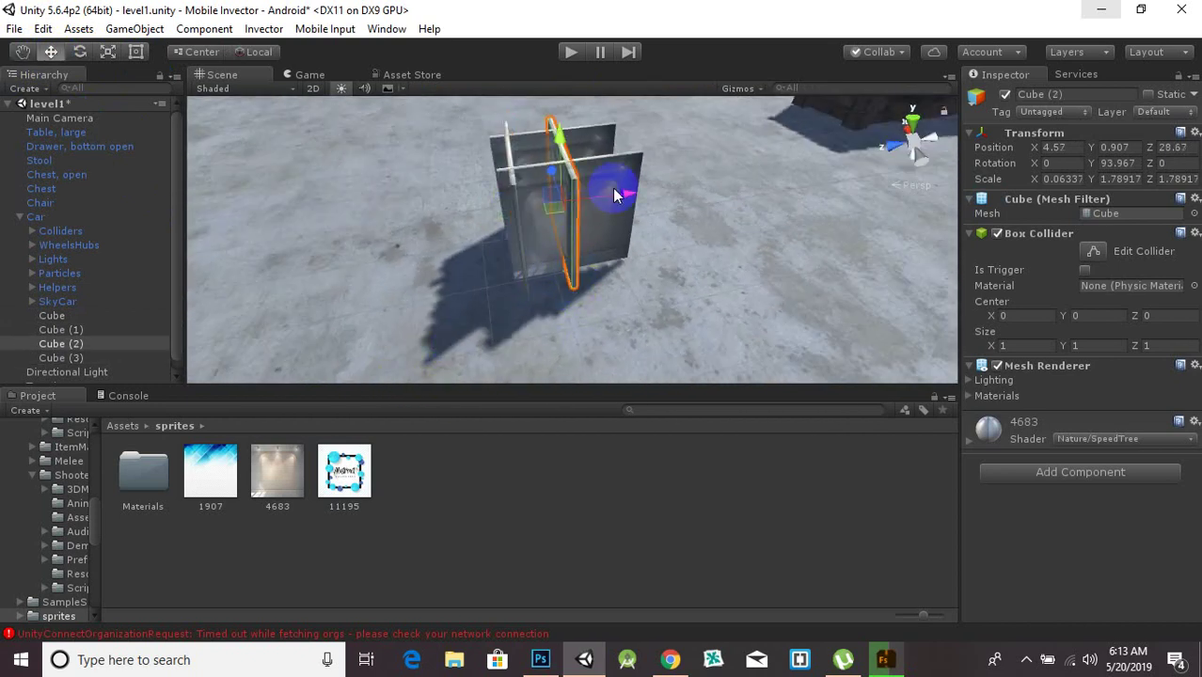
pyautogui.moveTo(626, 198)
pyautogui.mouseDown()
pyautogui.moveTo(666, 203)
pyautogui.moveTo(572, 274)
pyautogui.moveTo(94, 261)
pyautogui.moveTo(415, 271)
pyautogui.moveTo(897, 192)
pyautogui.moveTo(576, 261)
pyautogui.moveTo(663, 268)
pyautogui.moveTo(360, 276)
pyautogui.moveTo(662, 242)
pyautogui.moveTo(655, 226)
pyautogui.moveTo(631, 231)
pyautogui.moveTo(607, 211)
pyautogui.mouseUp()
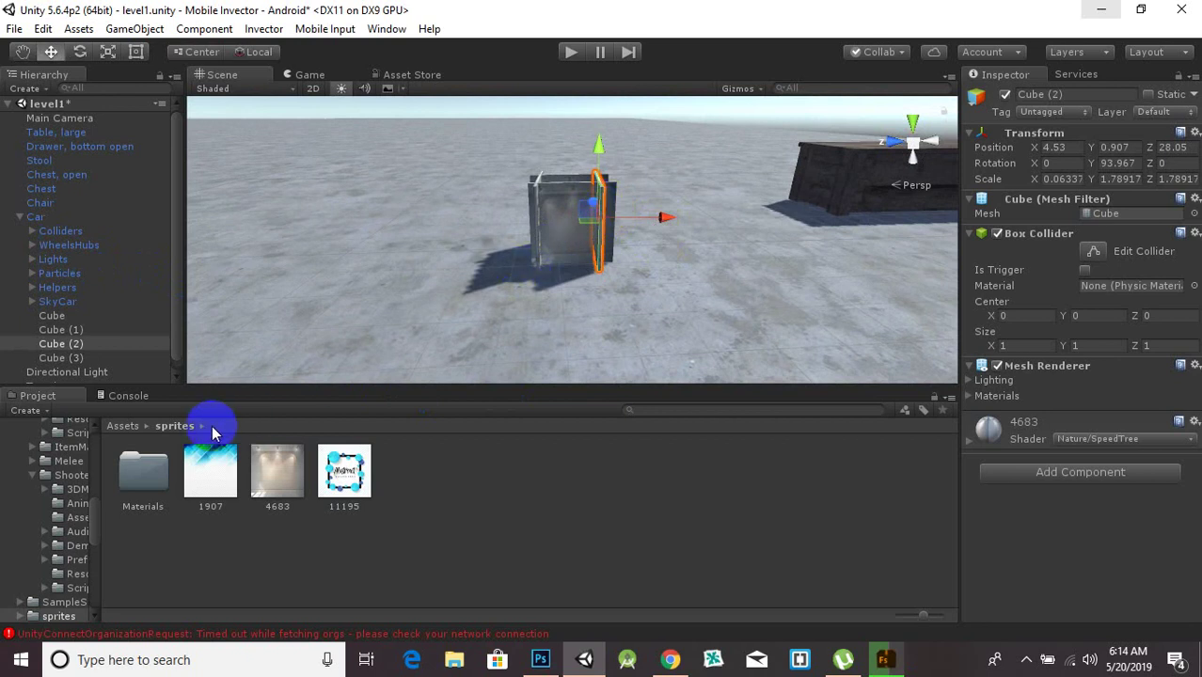
# Return to the project's top-level Assets folder
pyautogui.click(124, 426)
pyautogui.keyDown('alt'); pyautogui.moveTo(670, 234); pyautogui.dragTo(652, 358); pyautogui.keyUp('alt')
pyautogui.scroll(-10, 649, 334)
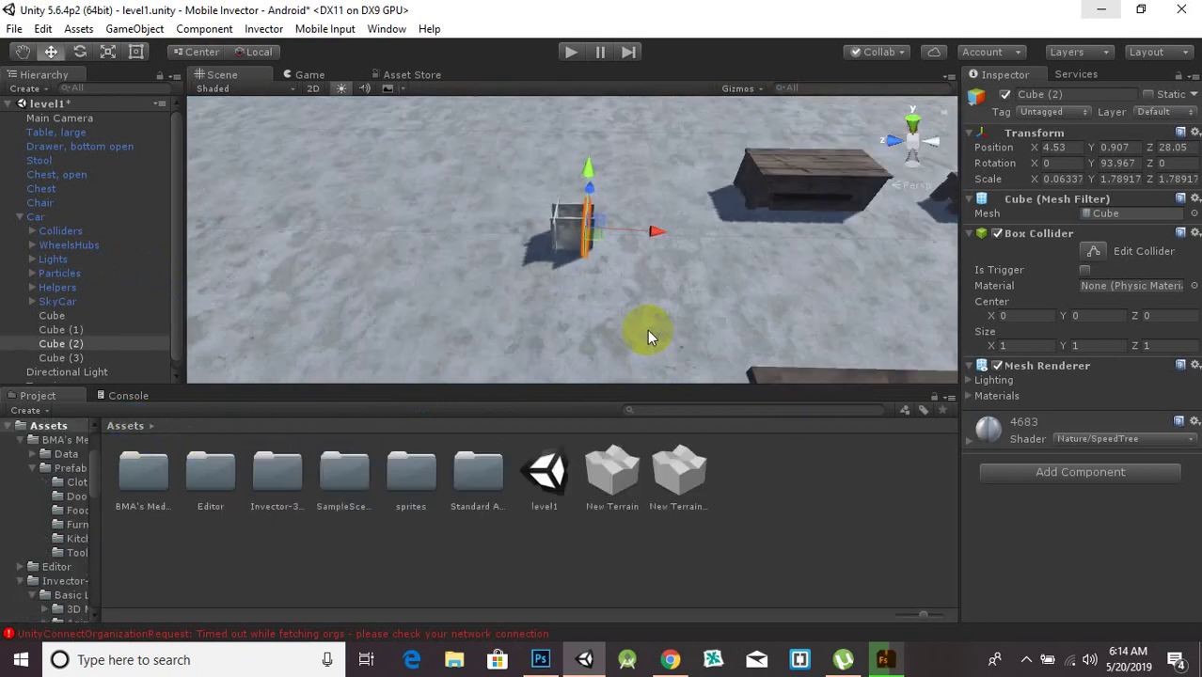
# Duplicate the four-slab box twice and line the copies up in a row beside the original
pyautogui.keyDown('alt'); pyautogui.moveTo(610, 309); pyautogui.dragTo(484, 172); pyautogui.keyUp('alt')
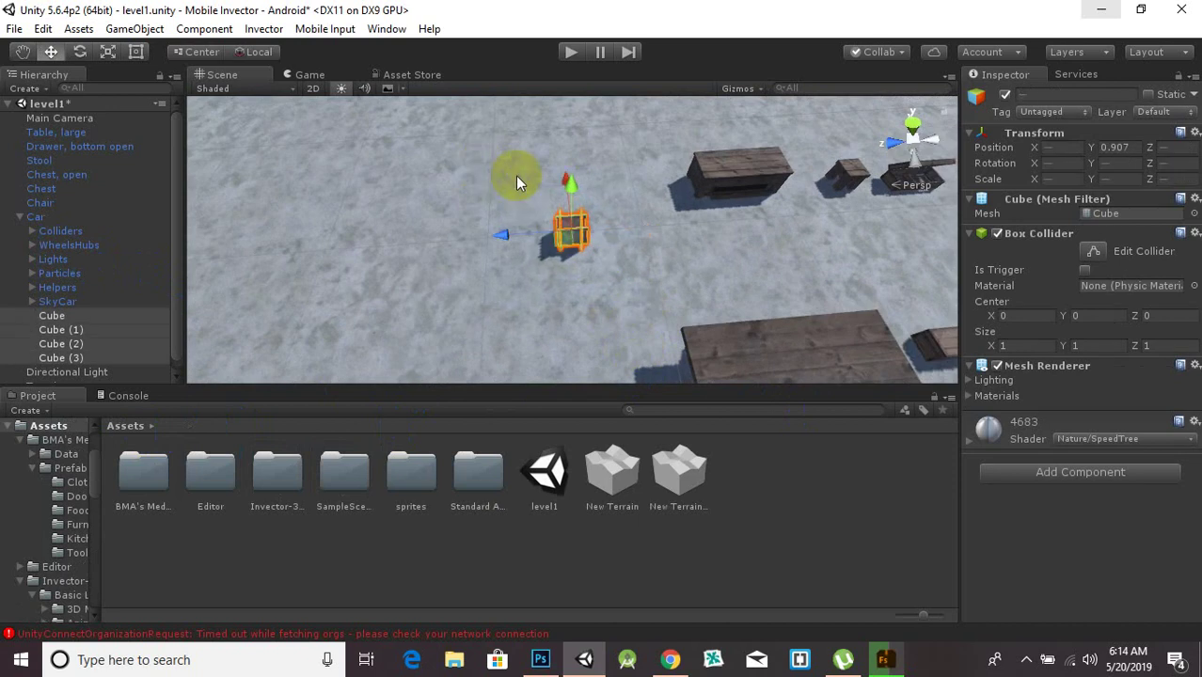
pyautogui.keyDown('alt'); pyautogui.moveTo(567, 188); pyautogui.dragTo(336, 228); pyautogui.keyUp('alt')
pyautogui.moveTo(614, 192); pyautogui.dragTo(609, 259, button='middle')
pyautogui.scroll(4, 666, 316)
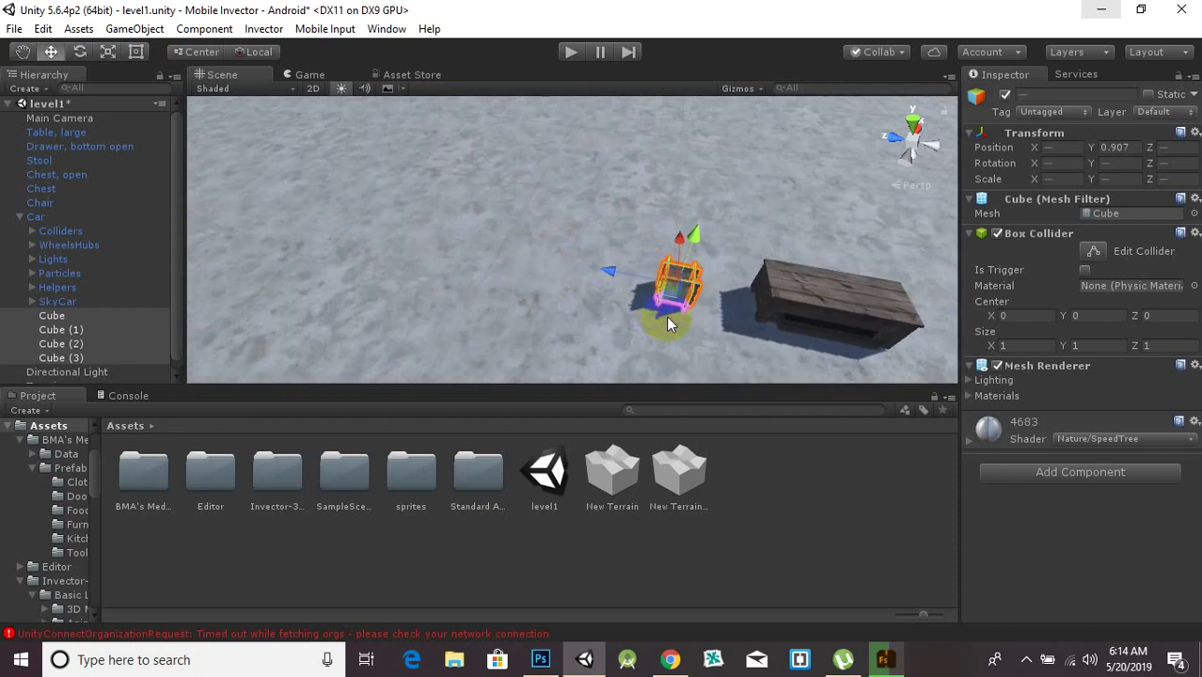
pyautogui.moveTo(743, 270); pyautogui.dragTo(749, 219, button='middle')
pyautogui.hotkey('ctrl', 'd')
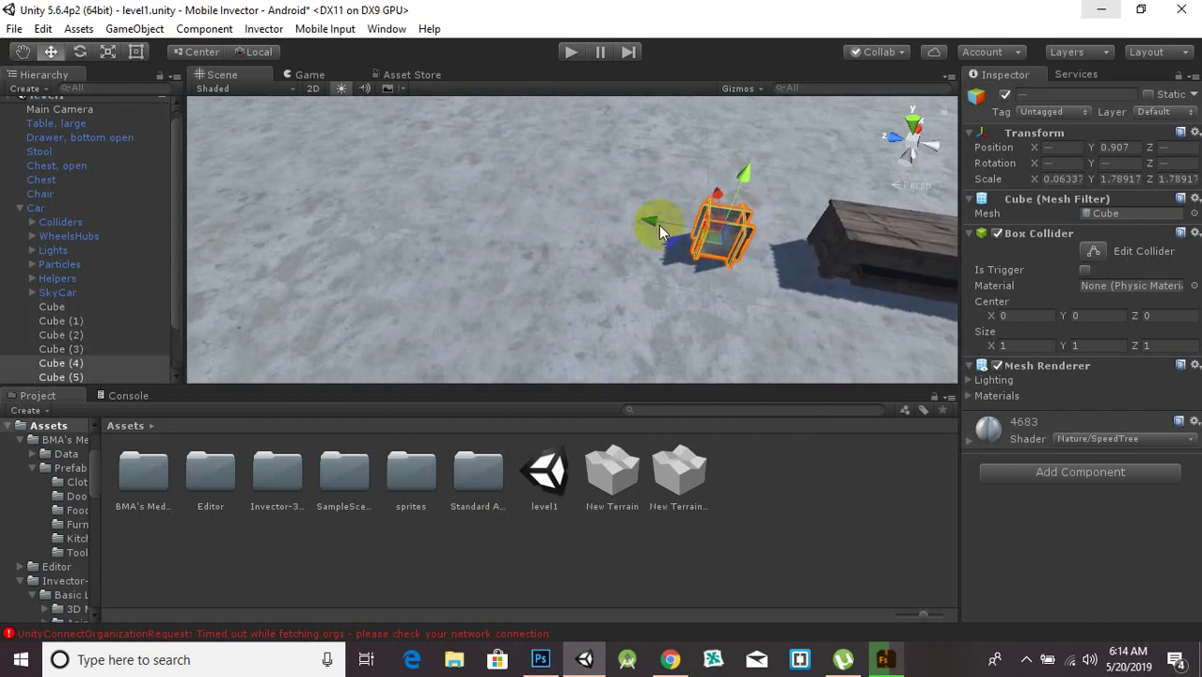
pyautogui.moveTo(659, 223); pyautogui.dragTo(460, 221)
pyautogui.hotkey('ctrl', 'd')
pyautogui.scroll(-4, 651, 300)
pyautogui.keyDown('alt'); pyautogui.moveTo(593, 293); pyautogui.dragTo(687, 191); pyautogui.keyUp('alt')
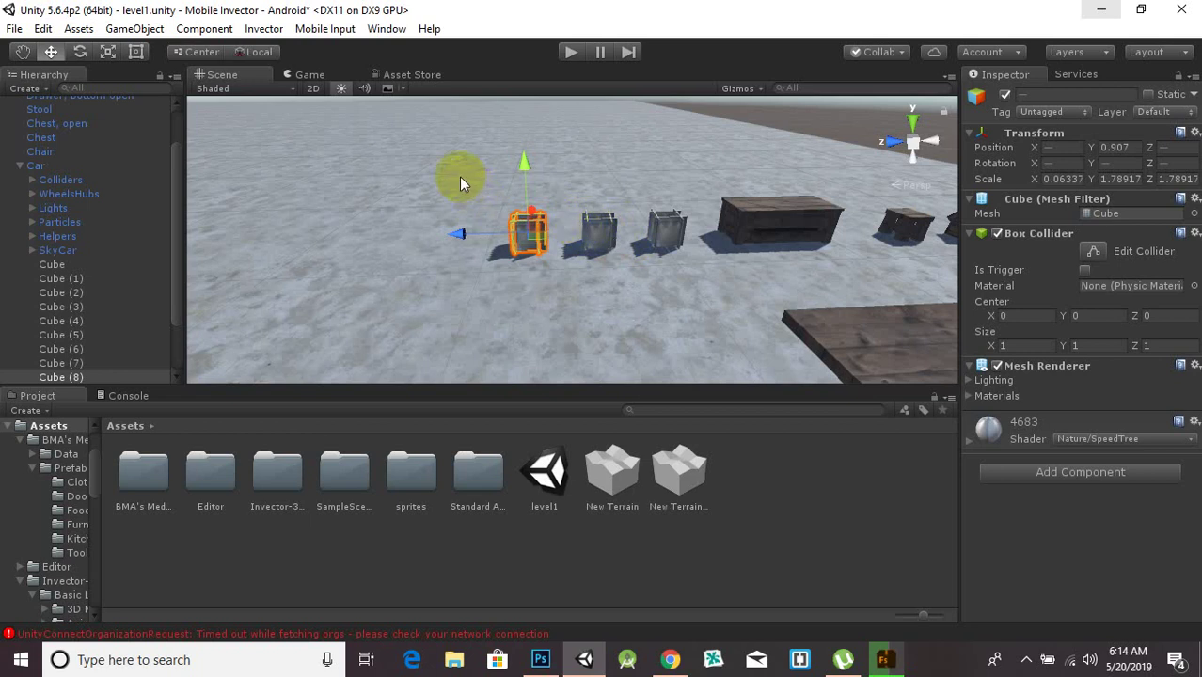
# Delete the two duplicated boxes, keeping only the original box next to the drawer
pyautogui.moveTo(460, 179); pyautogui.dragTo(656, 288)
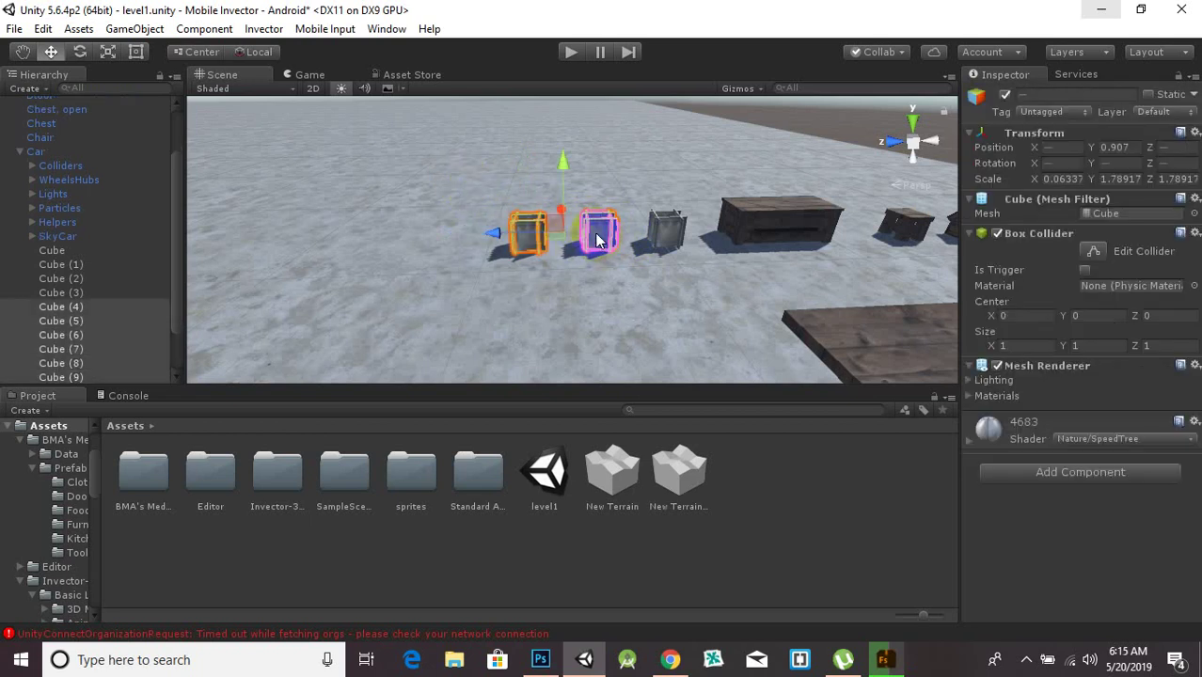
pyautogui.press('Delete')
pyautogui.click(569, 321)
# Create an empty game object in the scene and rename it shop
pyautogui.click(24, 87)
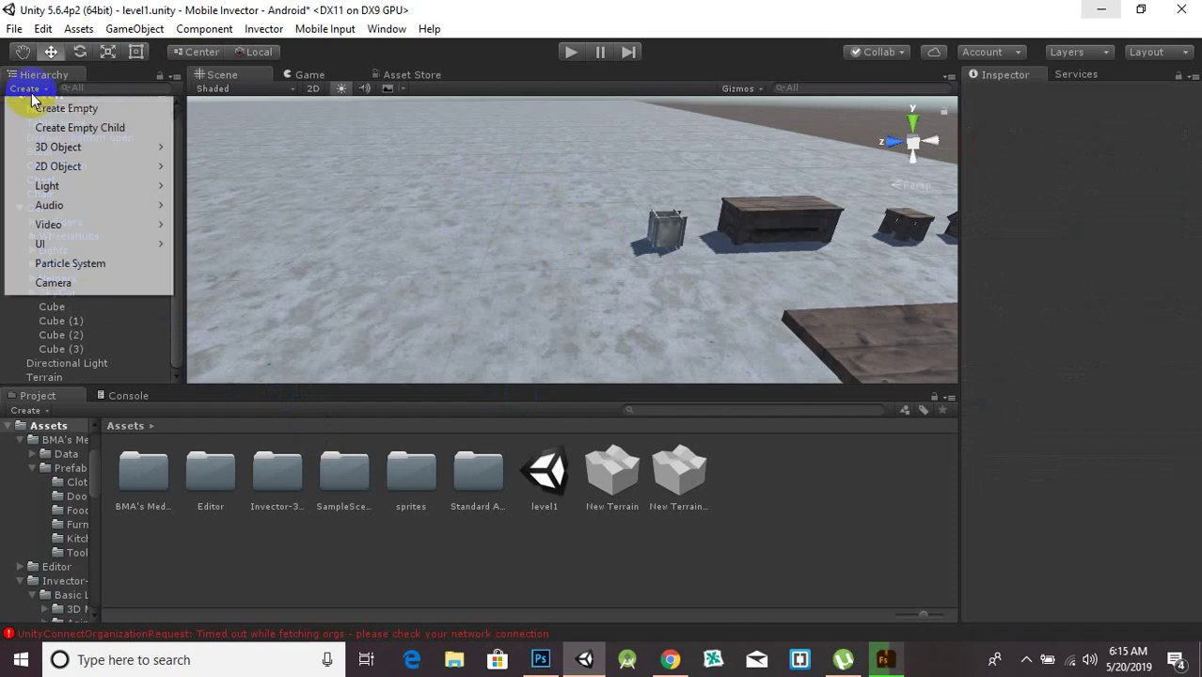
pyautogui.click(40, 108)
pyautogui.rightClick(111, 372)
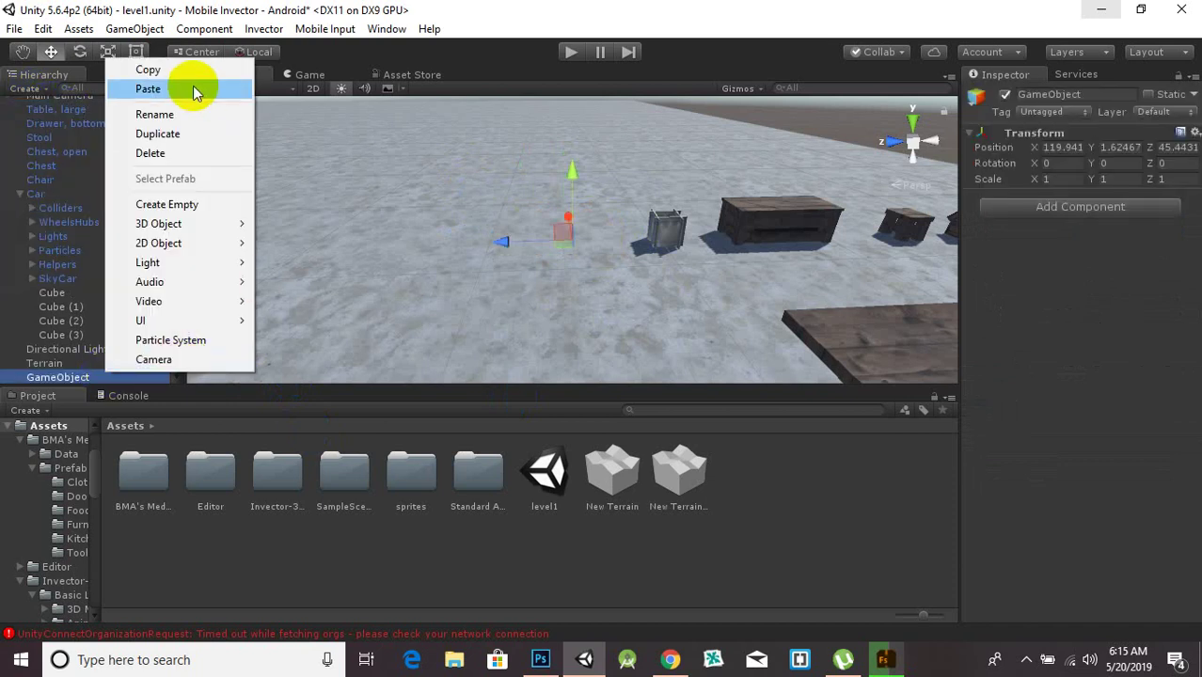
pyautogui.click(194, 114)
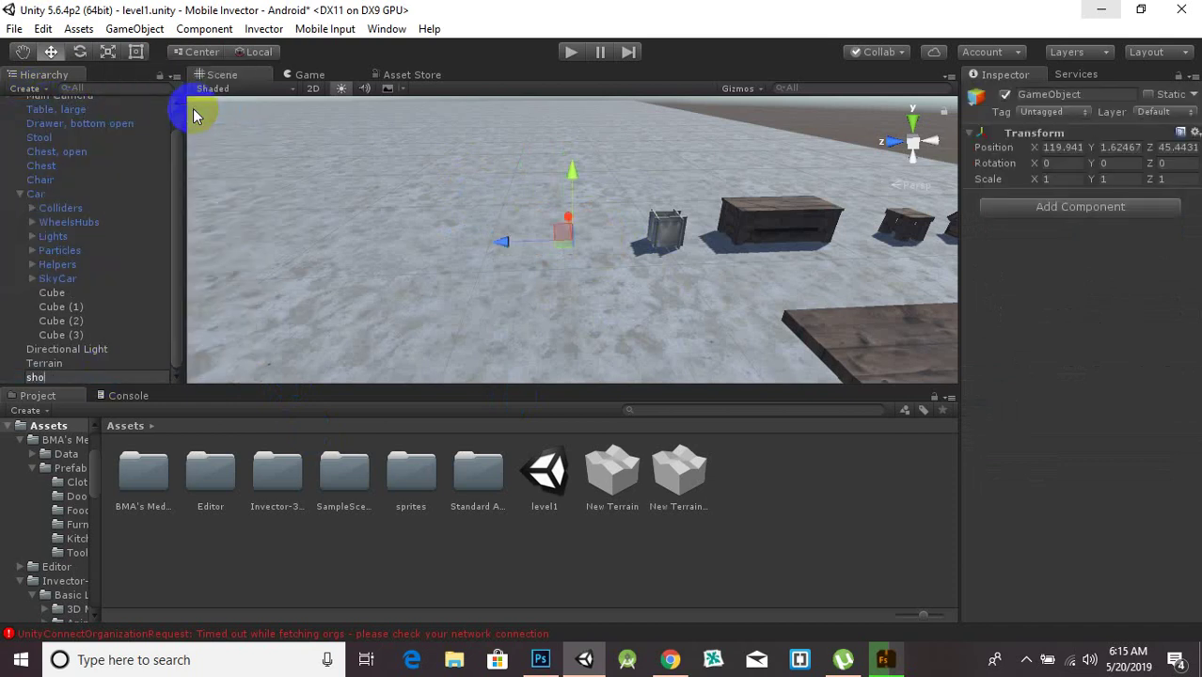
pyautogui.write('shop')
pyautogui.press('Return')
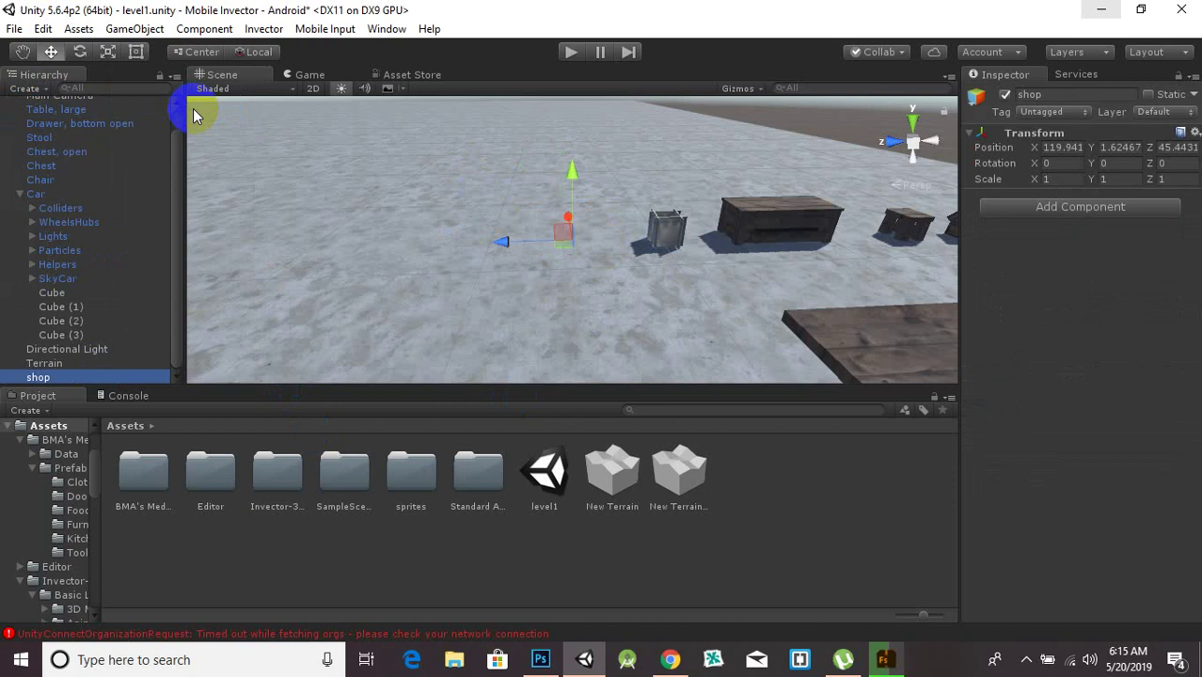
# Make Cube, Cube (1), Cube (2) and Cube (3) children of the shop object
pyautogui.click(60, 307)
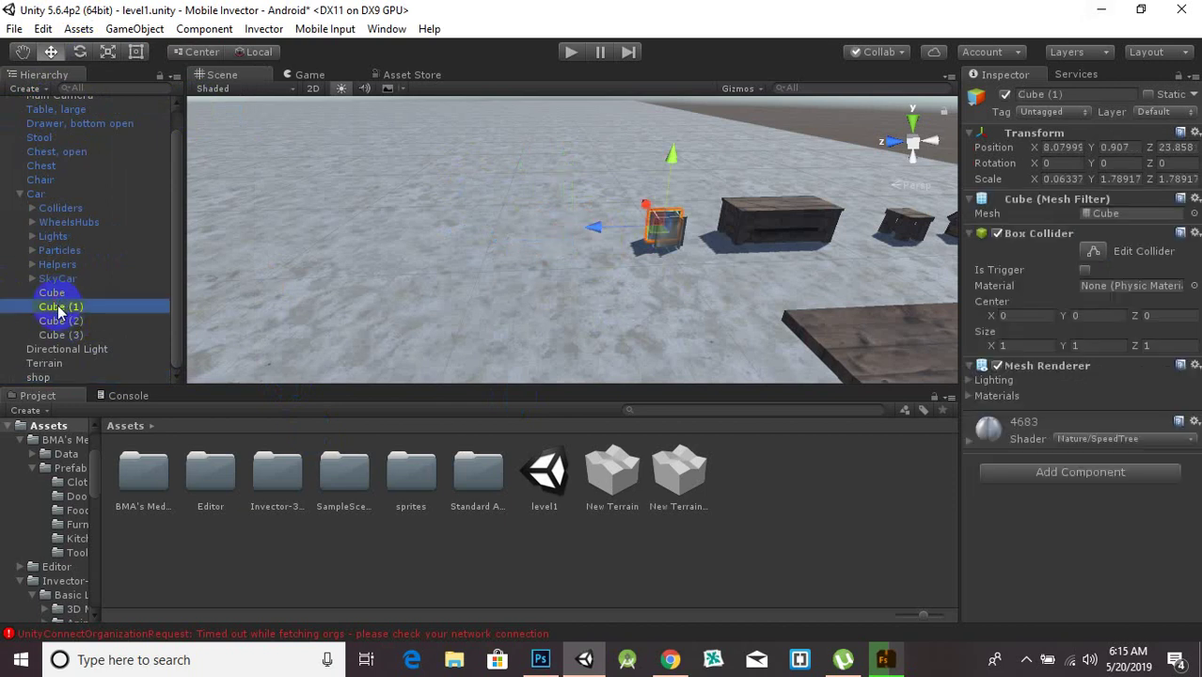
pyautogui.keyDown('shift'); pyautogui.click(66, 333); pyautogui.keyUp('shift')
pyautogui.keyDown('ctrl'); pyautogui.click(62, 294); pyautogui.keyUp('ctrl')
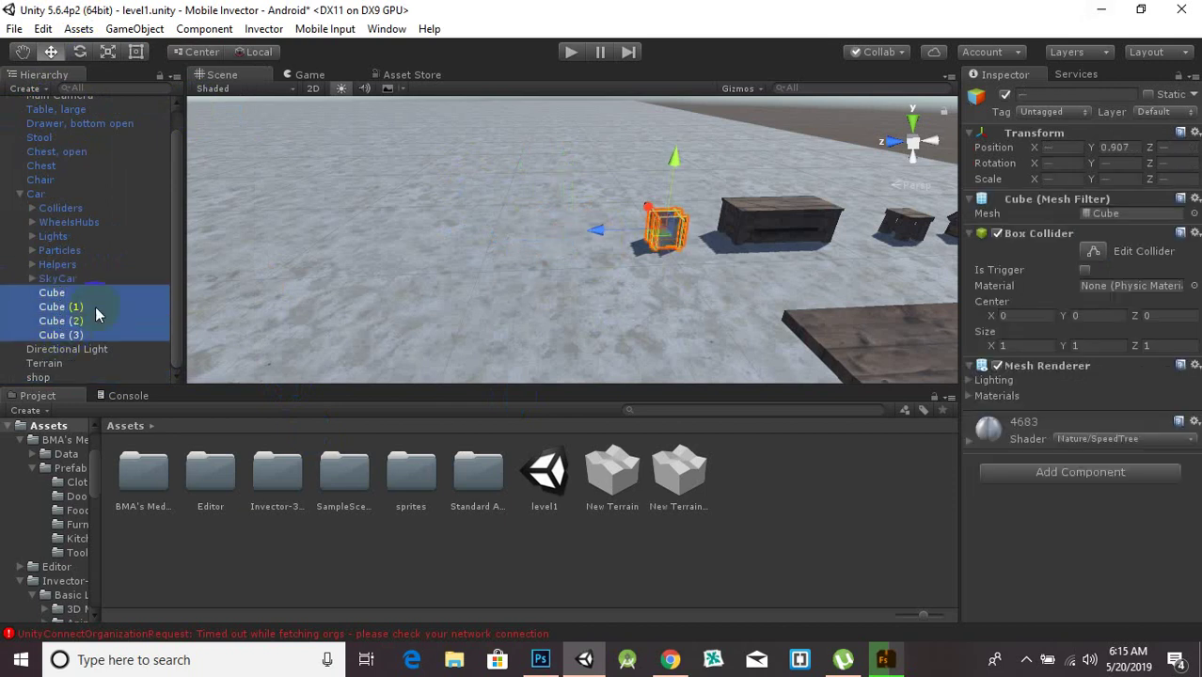
pyautogui.moveTo(80, 333); pyautogui.dragTo(38, 377)
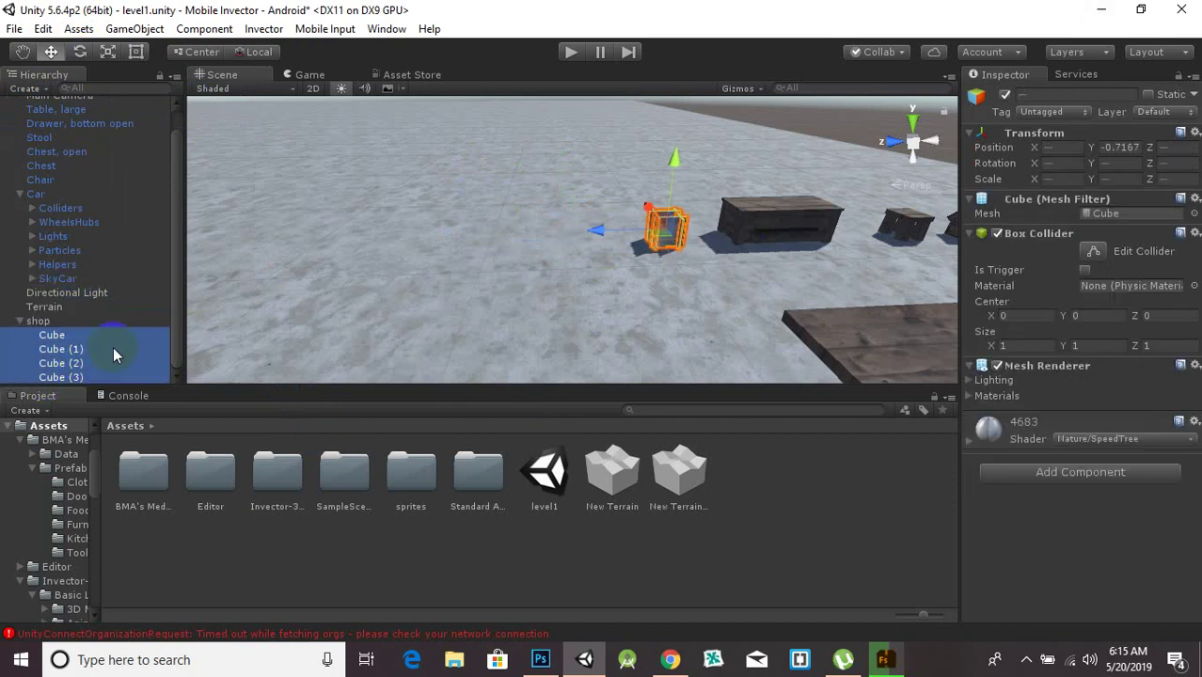
# Create a folder named prefebs in the top-level Assets folder and open it
pyautogui.rightClick(462, 547)
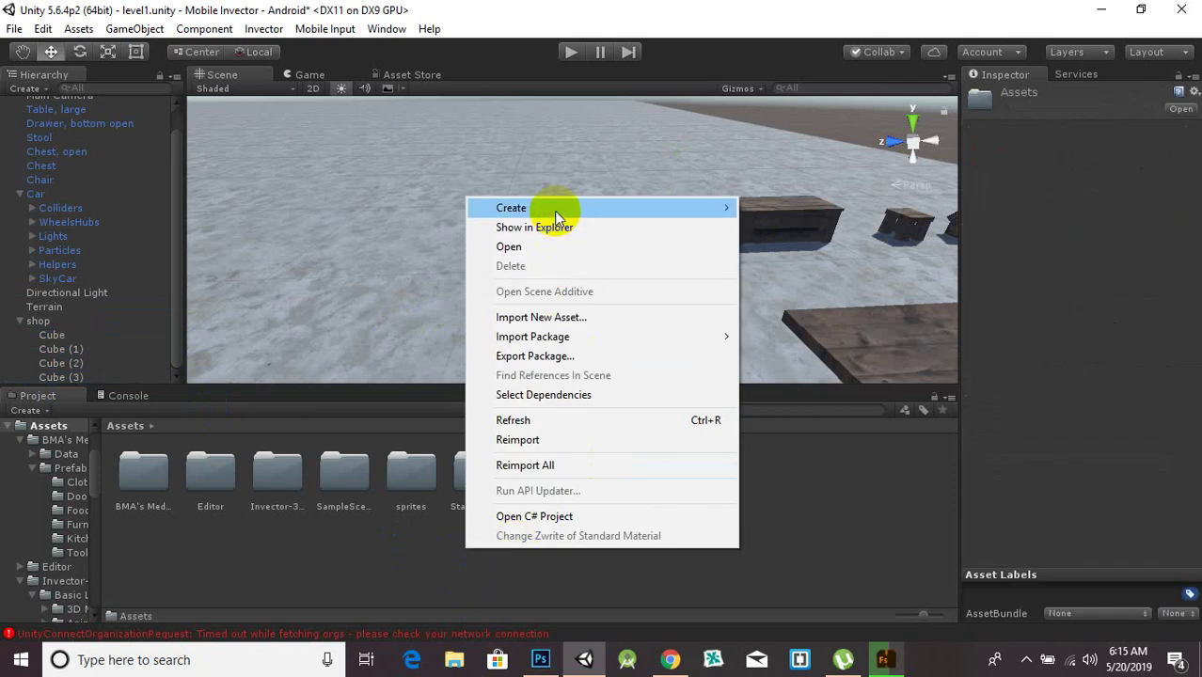
pyautogui.moveTo(554, 211)
pyautogui.click(779, 201)
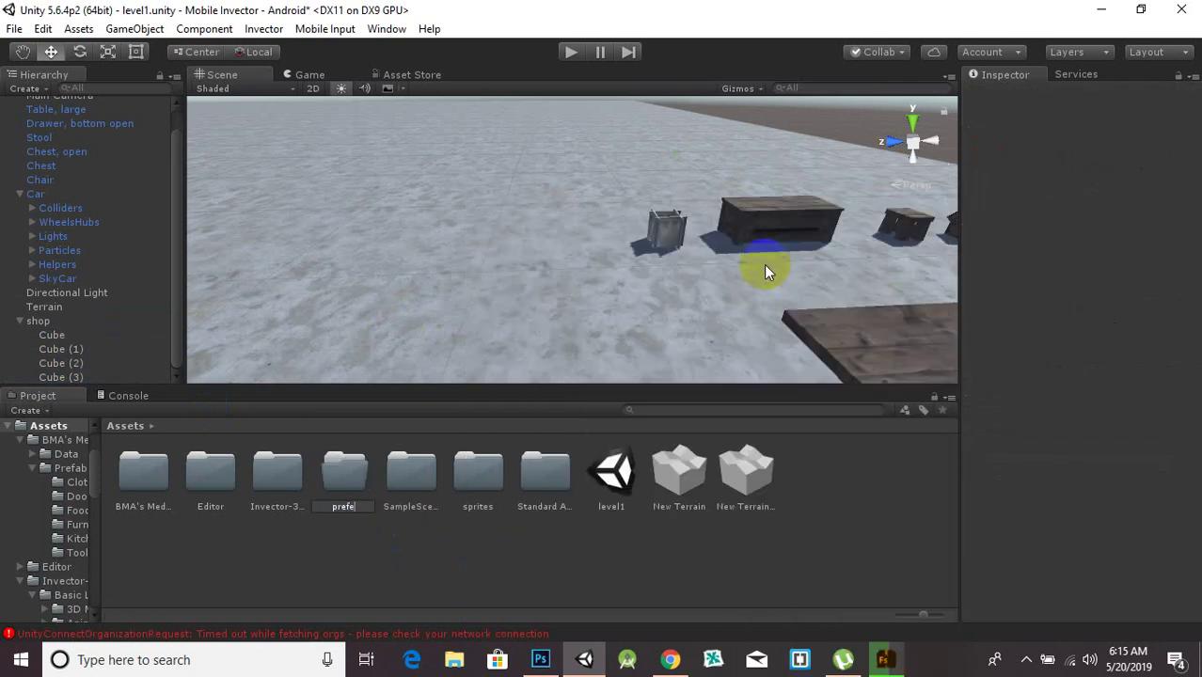
pyautogui.write('prefebs')
pyautogui.press('Return')
pyautogui.press('Return')
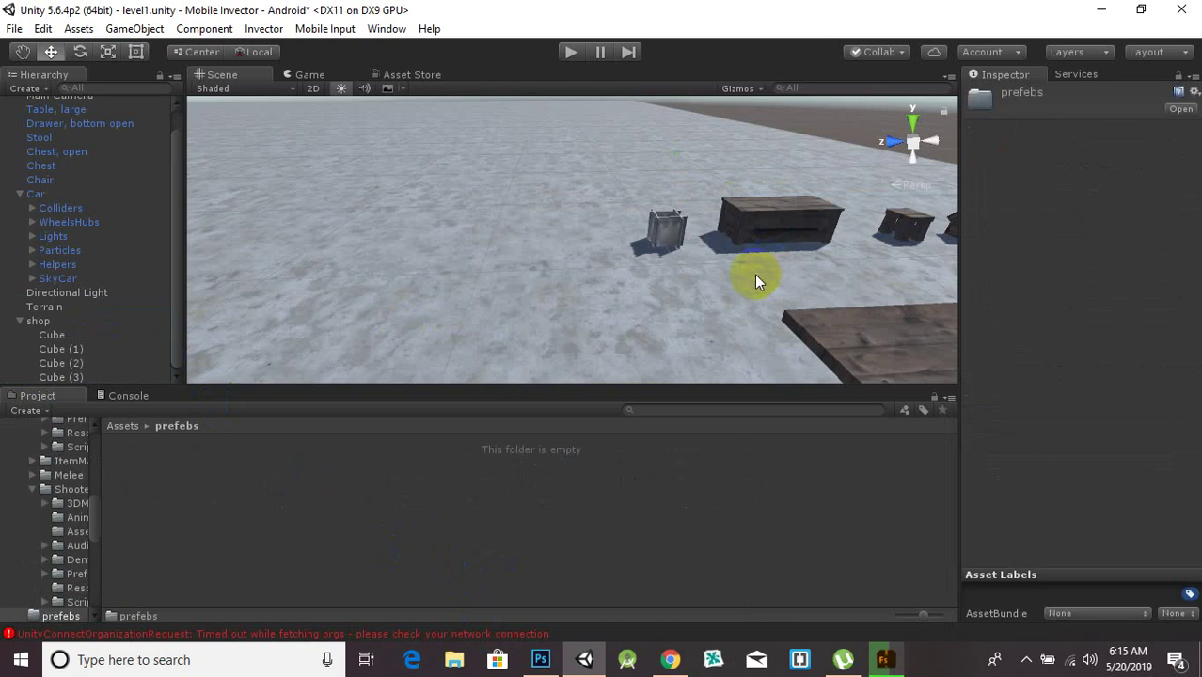
# Save the shop object as a prefab in the prefebs folder and delete the original from the scene
pyautogui.moveTo(53, 323); pyautogui.dragTo(322, 497)
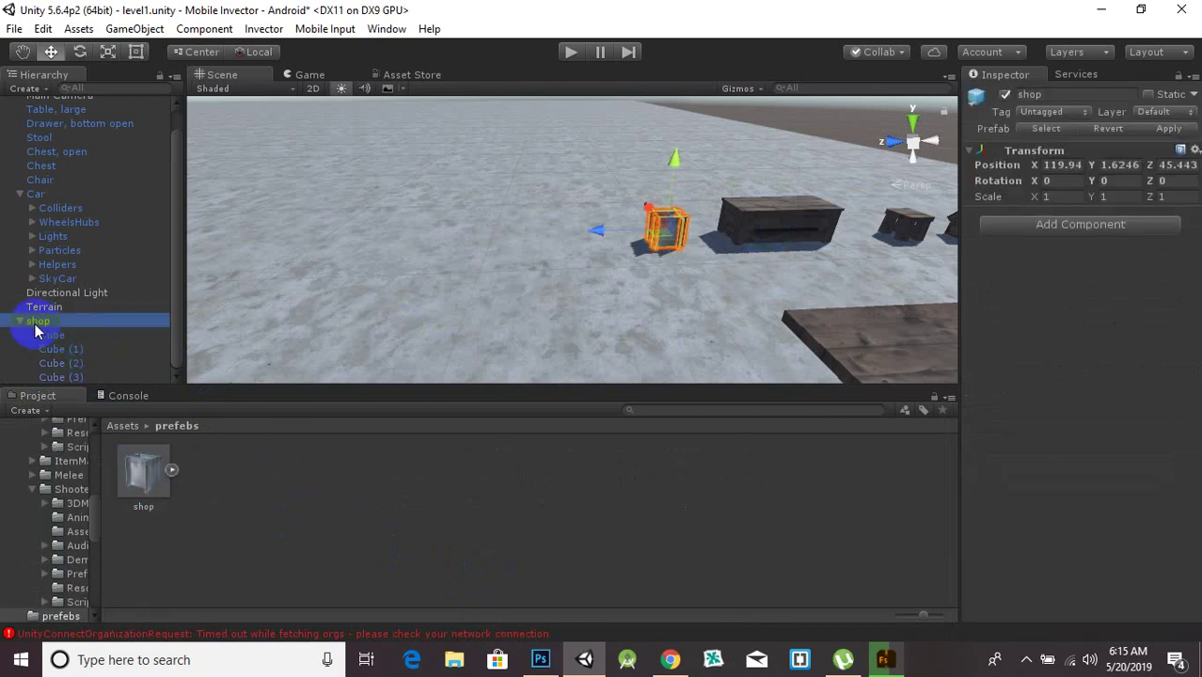
pyautogui.press('Delete')
# Place an instance of the shop prefab on the terrain beside the drawer, at about X 119.71, Z 47.8
pyautogui.click(145, 475)
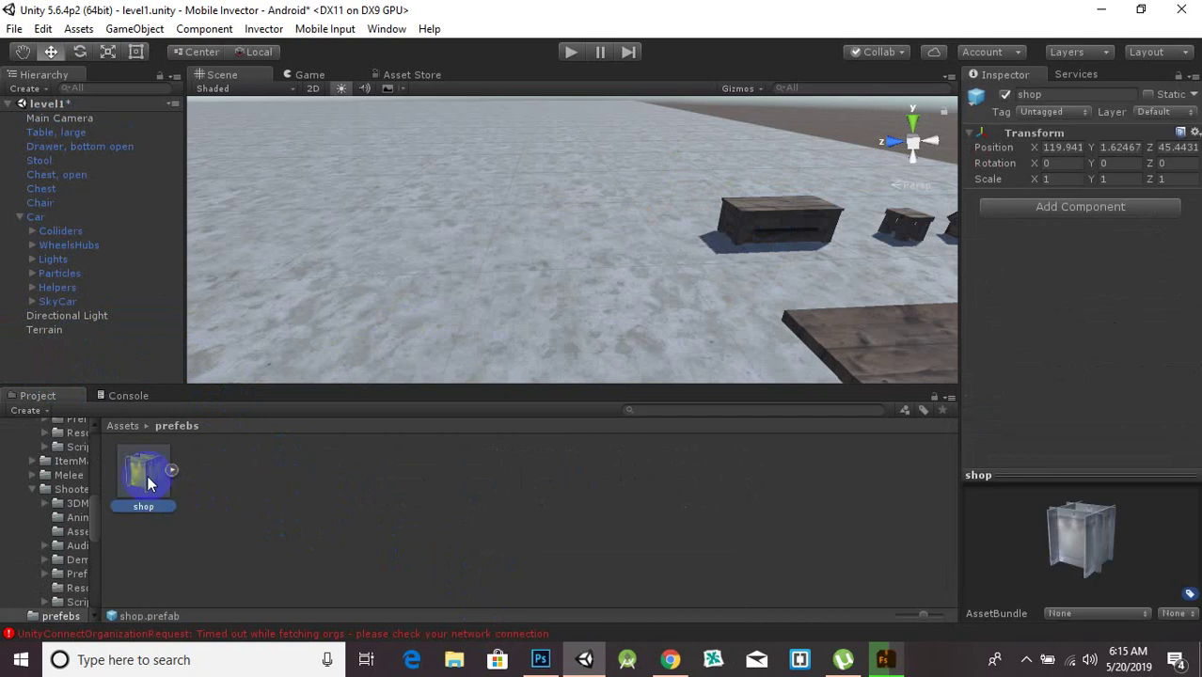
pyautogui.moveTo(136, 479); pyautogui.dragTo(523, 275)
pyautogui.scroll(3, 635, 270)
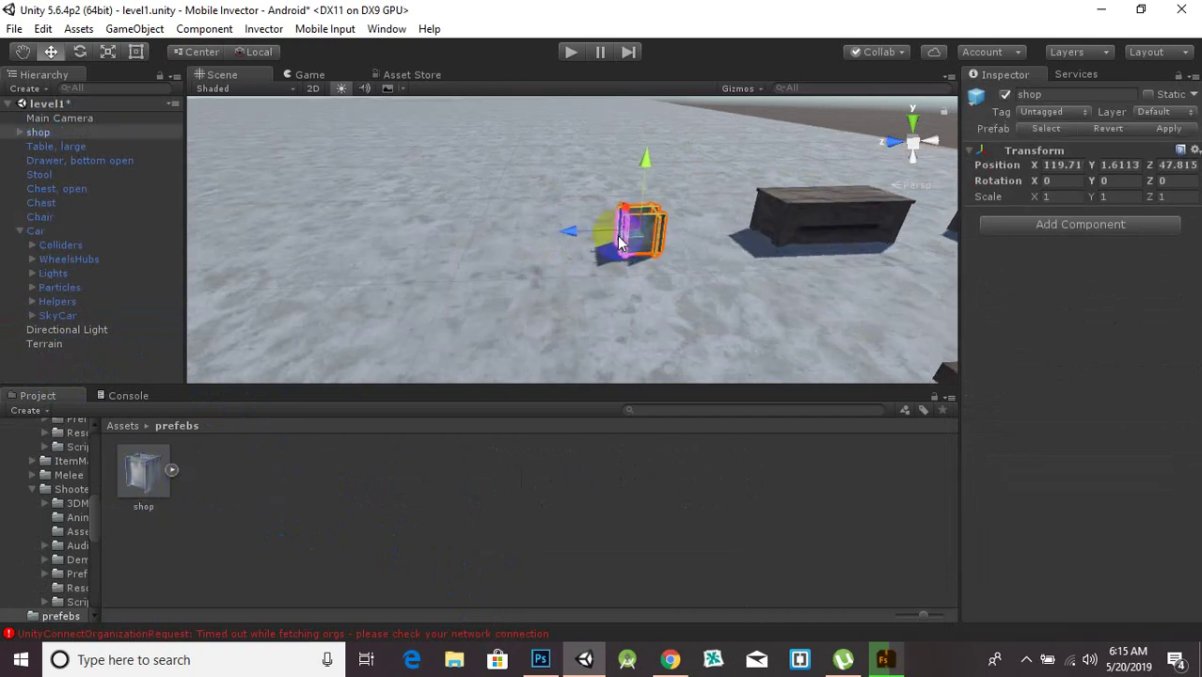
# Duplicate the shop box four times, spacing the copies in a row along Z with the last at about Z 60.64
pyautogui.hotkey('ctrl', 'd')
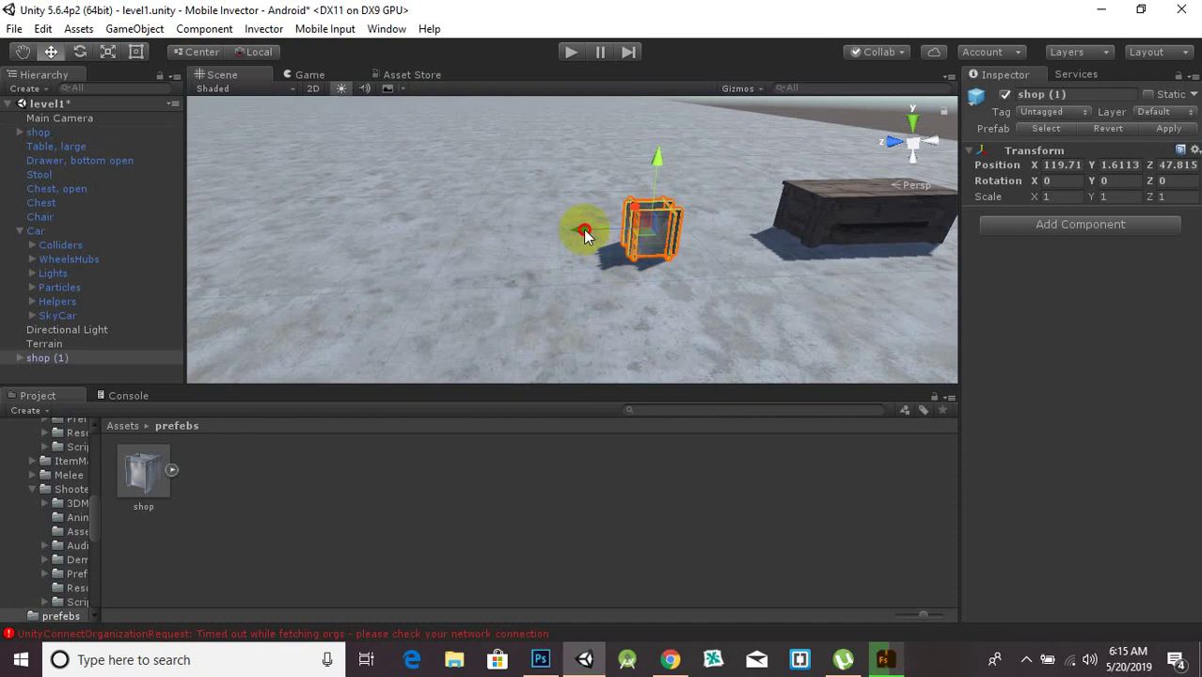
pyautogui.moveTo(578, 229); pyautogui.dragTo(231, 256)
pyautogui.hotkey('ctrl', 'd')
pyautogui.hotkey('ctrl', 'd')
pyautogui.hotkey('ctrl', 'd')
pyautogui.scroll(-2, 483, 292)
pyautogui.moveTo(483, 285); pyautogui.dragTo(699, 283, button='middle')
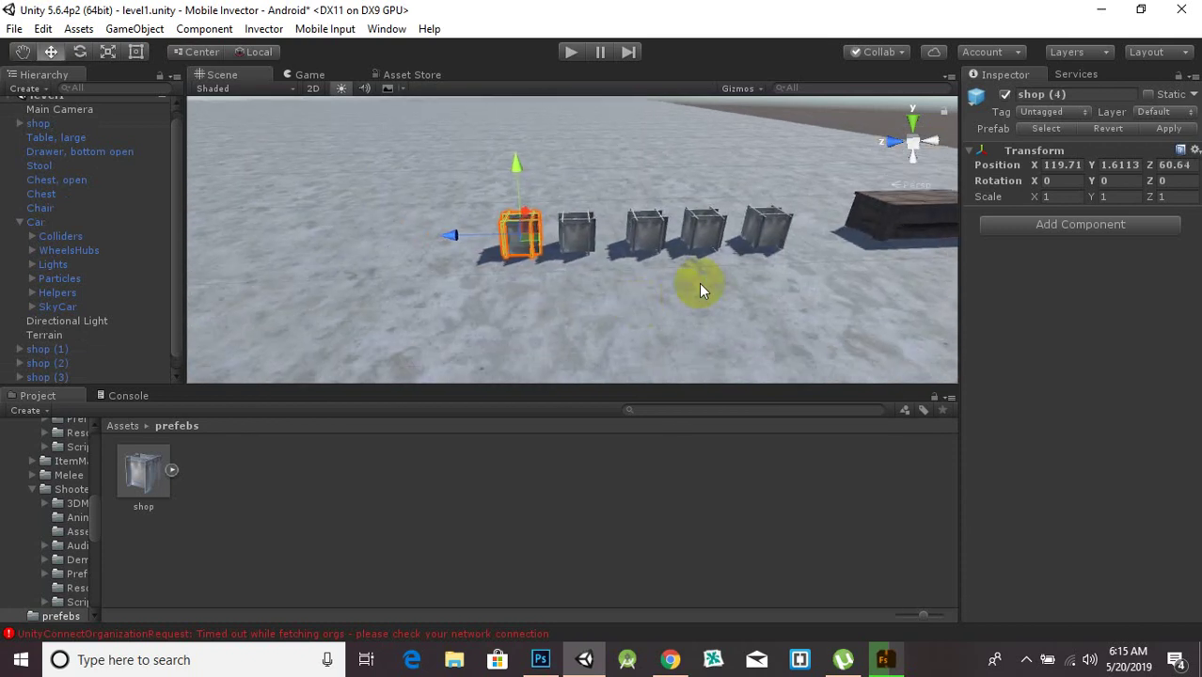
# Move the last shop box in the row a little farther out, to about Z 61.13
pyautogui.scroll(4, 699, 283)
pyautogui.keyDown('alt'); pyautogui.moveTo(721, 275); pyautogui.dragTo(531, 226); pyautogui.keyUp('alt')
pyautogui.moveTo(661, 253); pyautogui.dragTo(620, 266, button='middle')
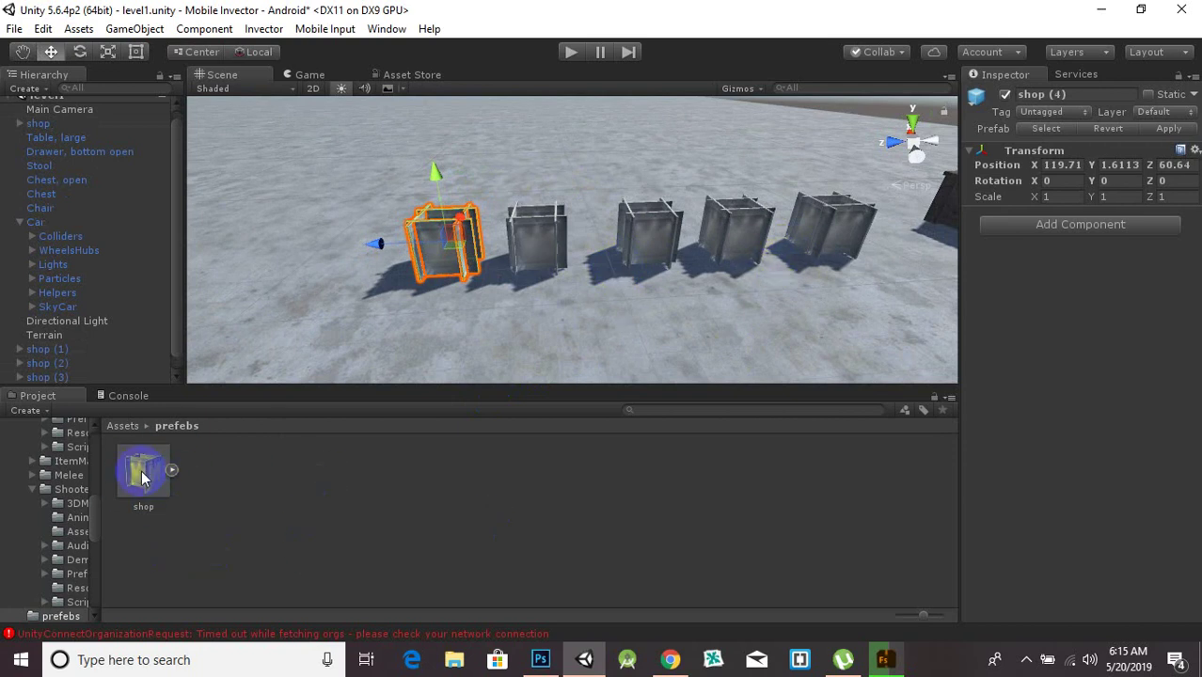
pyautogui.moveTo(377, 243); pyautogui.dragTo(364, 245)
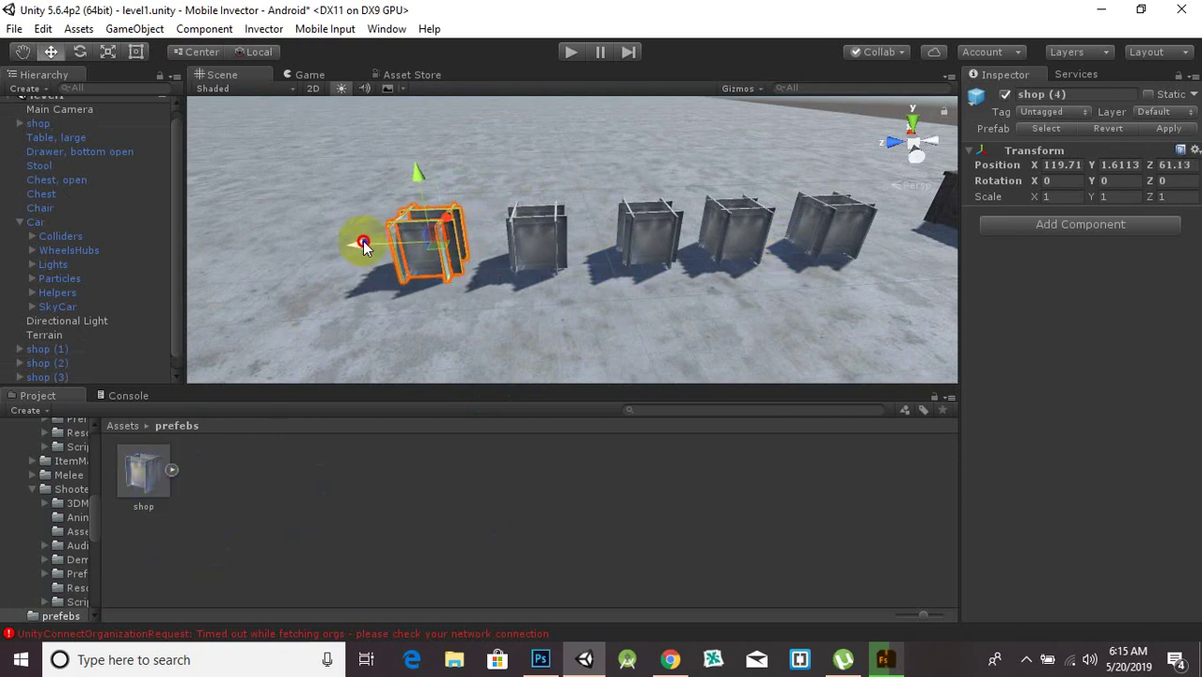
# Examine the row of shop boxes and the neighbouring furniture from several angles
pyautogui.scroll(-5, 424, 339)
pyautogui.moveTo(596, 290); pyautogui.dragTo(515, 320, button='middle')
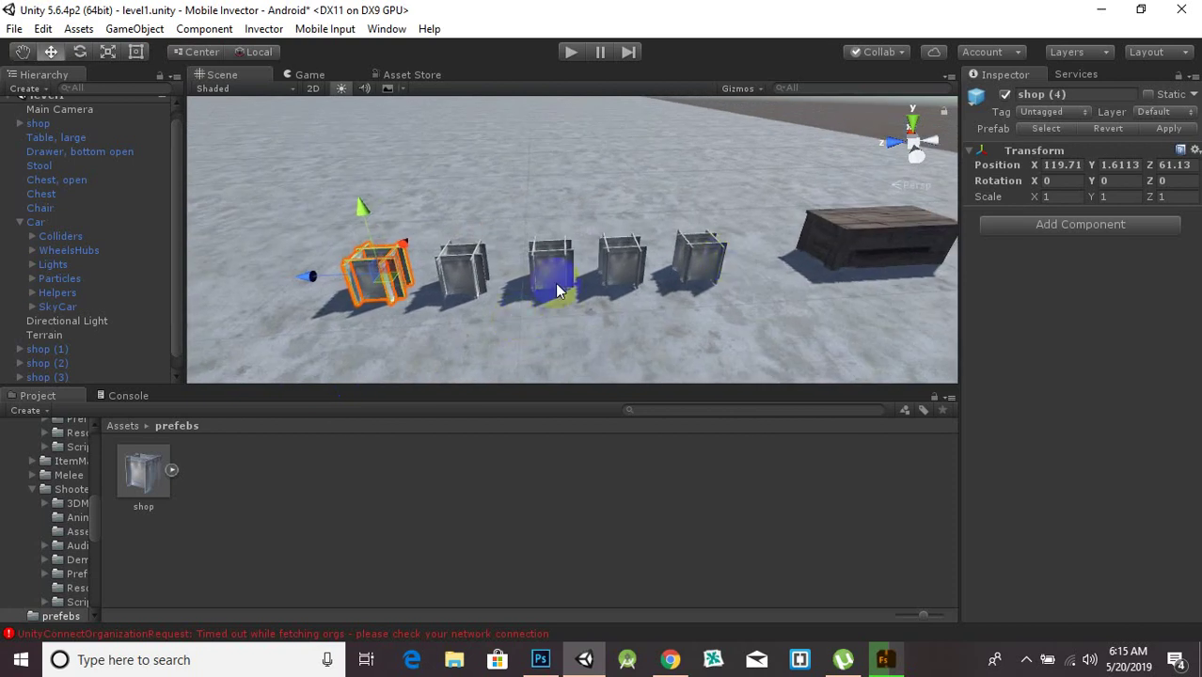
pyautogui.scroll(-5, 568, 303)
pyautogui.keyDown('alt'); pyautogui.moveTo(568, 335); pyautogui.dragTo(576, 300); pyautogui.keyUp('alt')
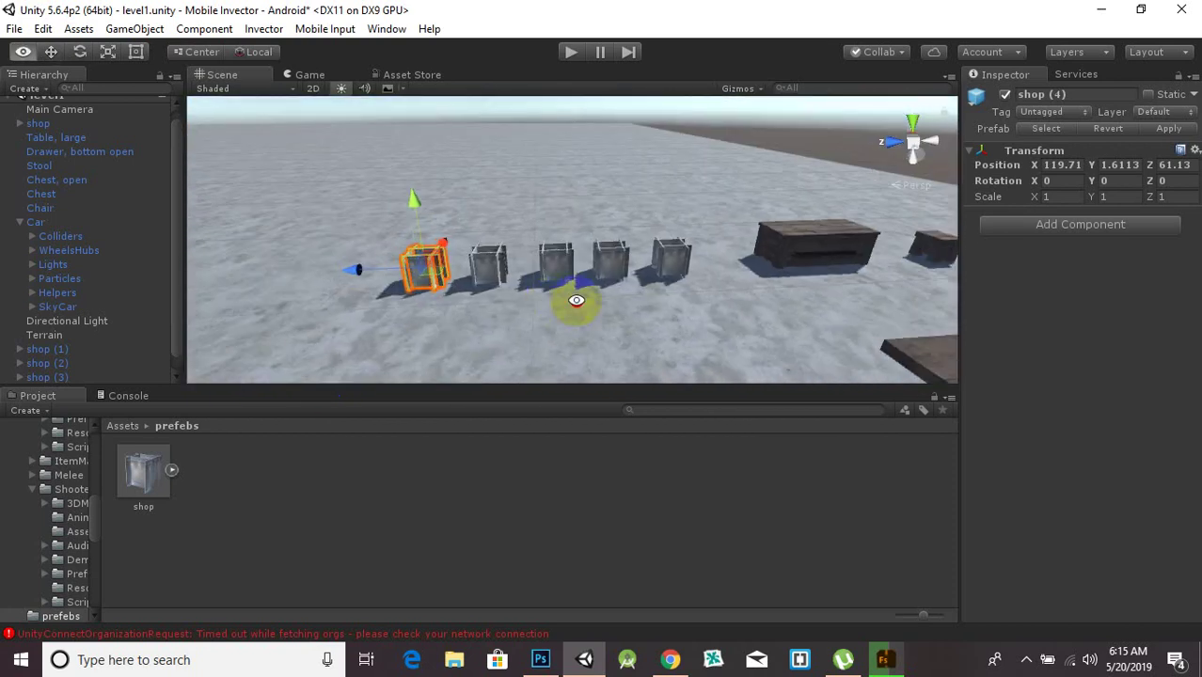
pyautogui.scroll(-3, 609, 312)
pyautogui.scroll(-2, 610, 310)
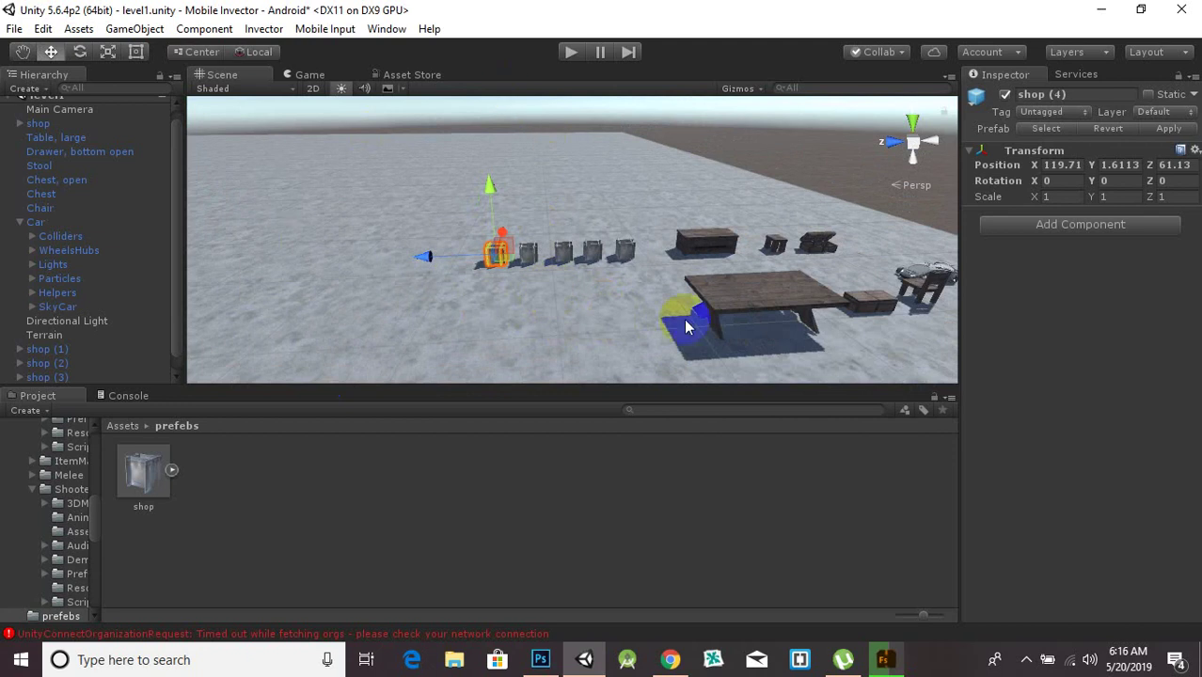
pyautogui.scroll(2, 685, 311)
pyautogui.scroll(-2, 685, 312)
pyautogui.keyDown('alt'); pyautogui.moveTo(611, 333); pyautogui.dragTo(864, 317); pyautogui.keyUp('alt')
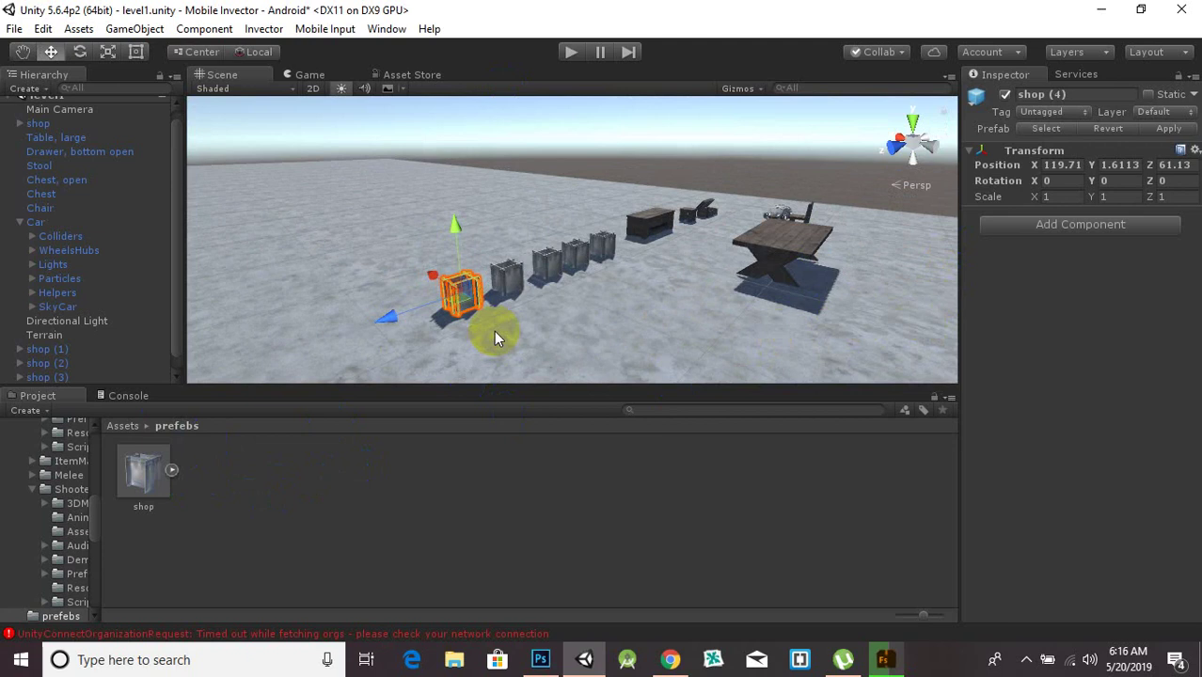
pyautogui.keyDown('alt'); pyautogui.moveTo(596, 283); pyautogui.dragTo(482, 341); pyautogui.keyUp('alt')
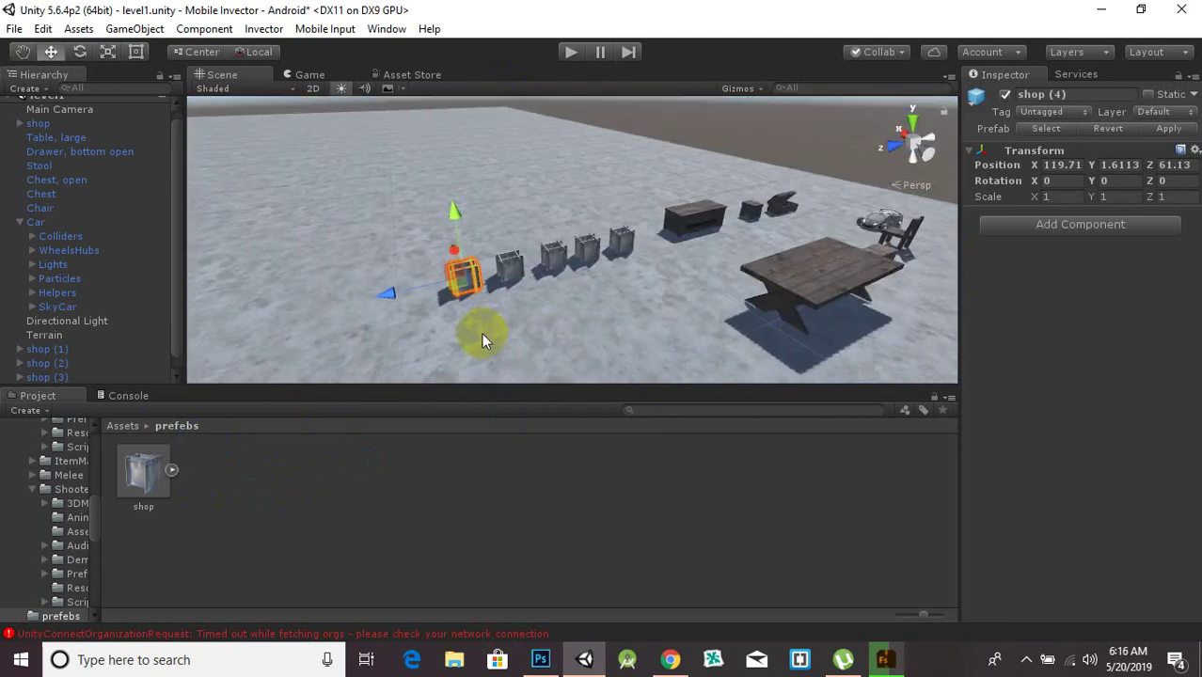
# Return to the top-level Assets folder and inspect the furniture layout and the open terrain behind it
pyautogui.click(117, 426)
pyautogui.moveTo(494, 269)
pyautogui.keyDown('alt'); pyautogui.mouseDown()
pyautogui.moveTo(727, 277)
pyautogui.moveTo(290, 317)
pyautogui.moveTo(397, 242)
pyautogui.moveTo(476, 262)
pyautogui.mouseUp(); pyautogui.keyUp('alt')
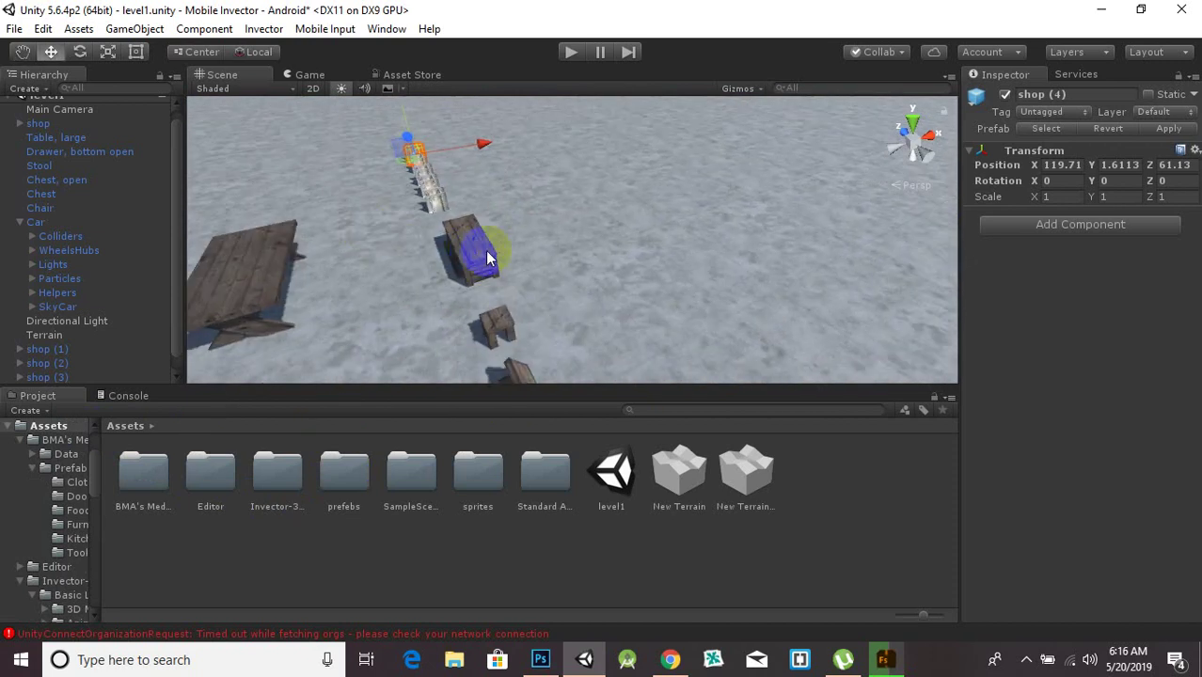
pyautogui.keyDown('alt'); pyautogui.moveTo(527, 331); pyautogui.dragTo(504, 265); pyautogui.keyUp('alt')
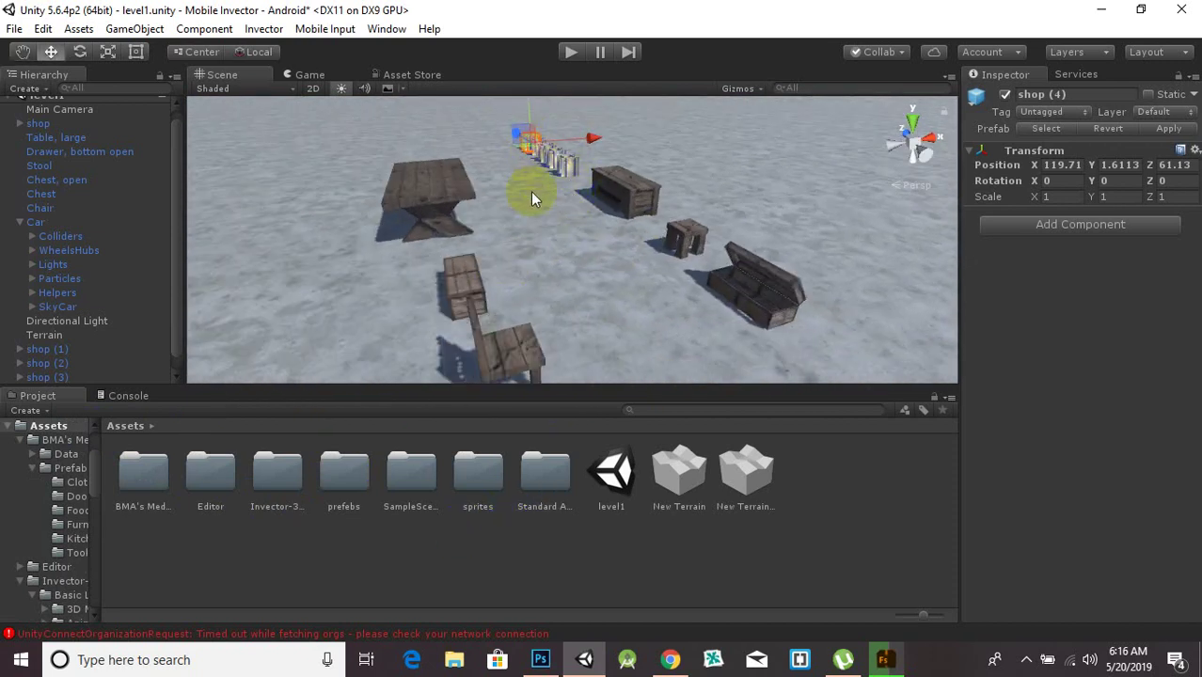
pyautogui.press('f')
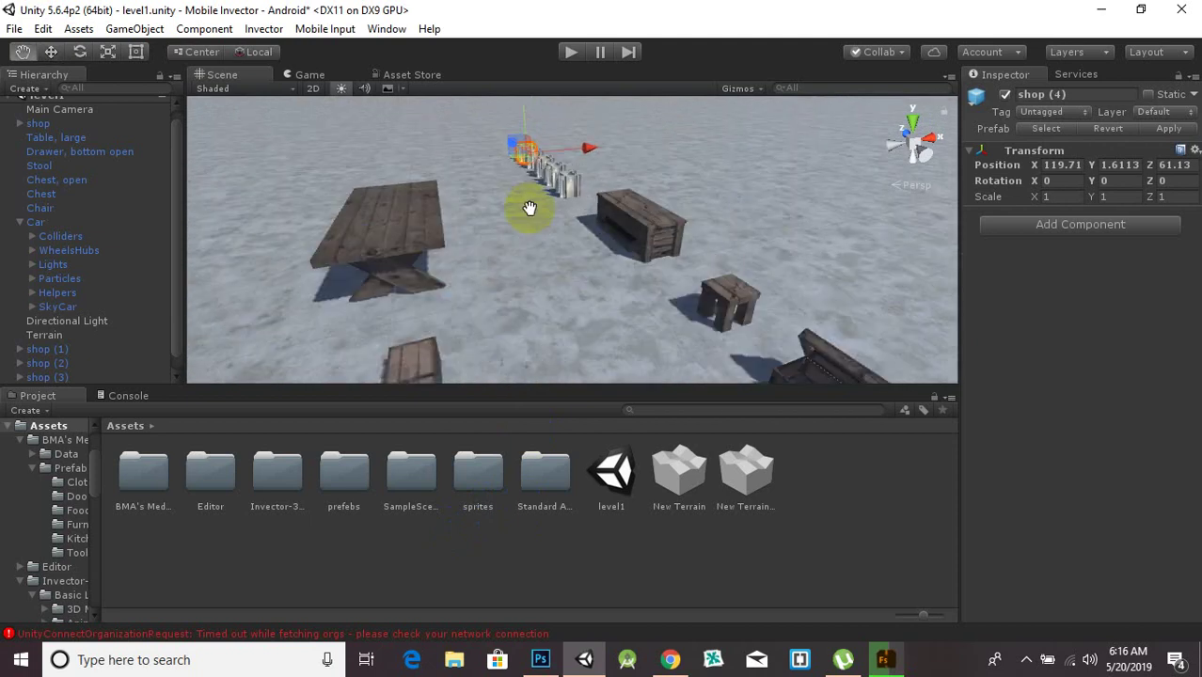
pyautogui.keyDown('alt'); pyautogui.moveTo(526, 315); pyautogui.dragTo(110, 297); pyautogui.keyUp('alt')
pyautogui.keyDown('alt'); pyautogui.moveTo(322, 315); pyautogui.dragTo(491, 341); pyautogui.keyUp('alt')
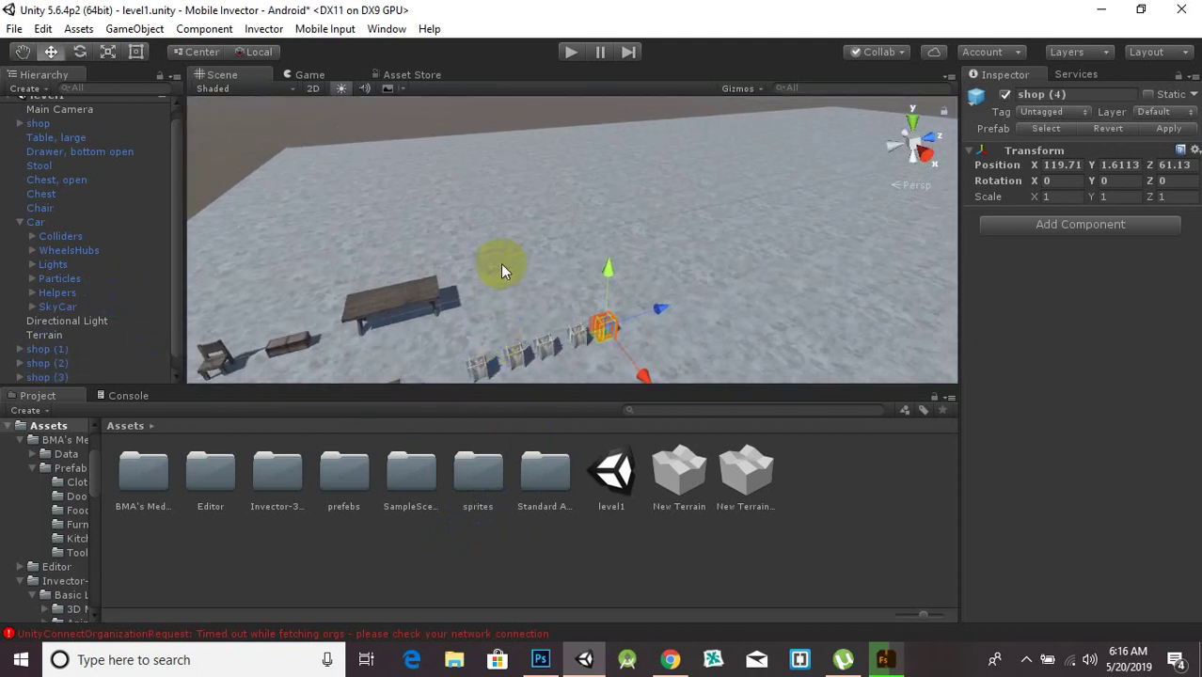
pyautogui.keyDown('alt'); pyautogui.moveTo(594, 262); pyautogui.dragTo(548, 268); pyautogui.keyUp('alt')
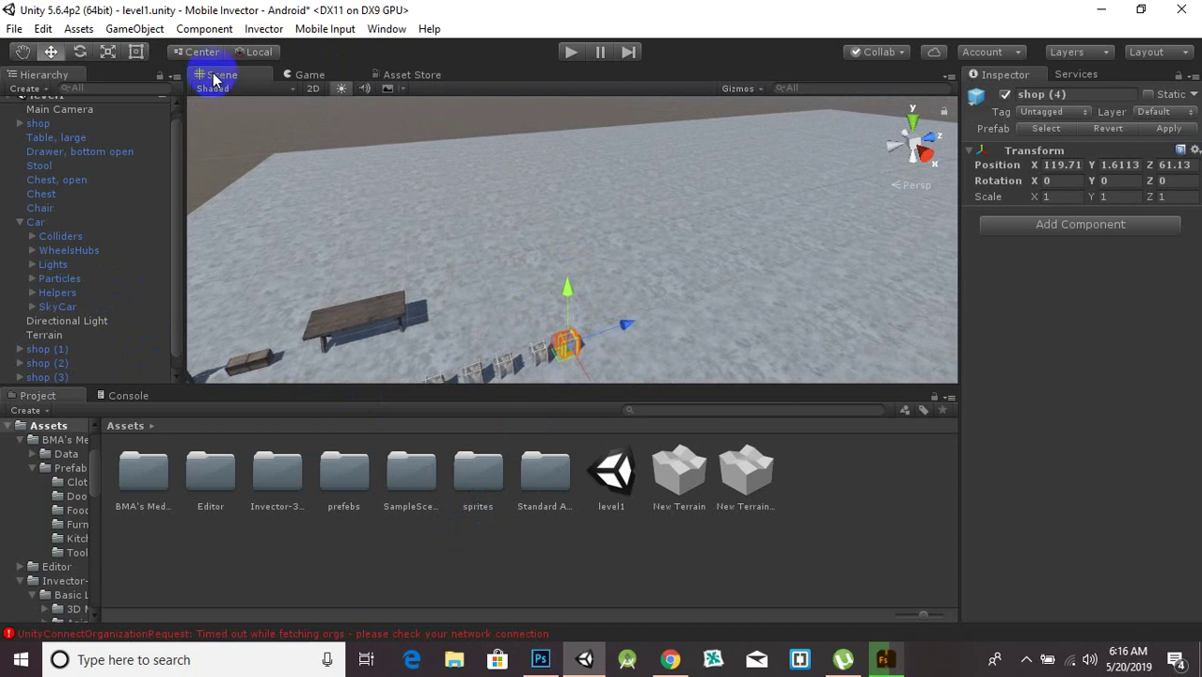
pyautogui.moveTo(572, 218); pyautogui.dragTo(553, 245, button='middle')
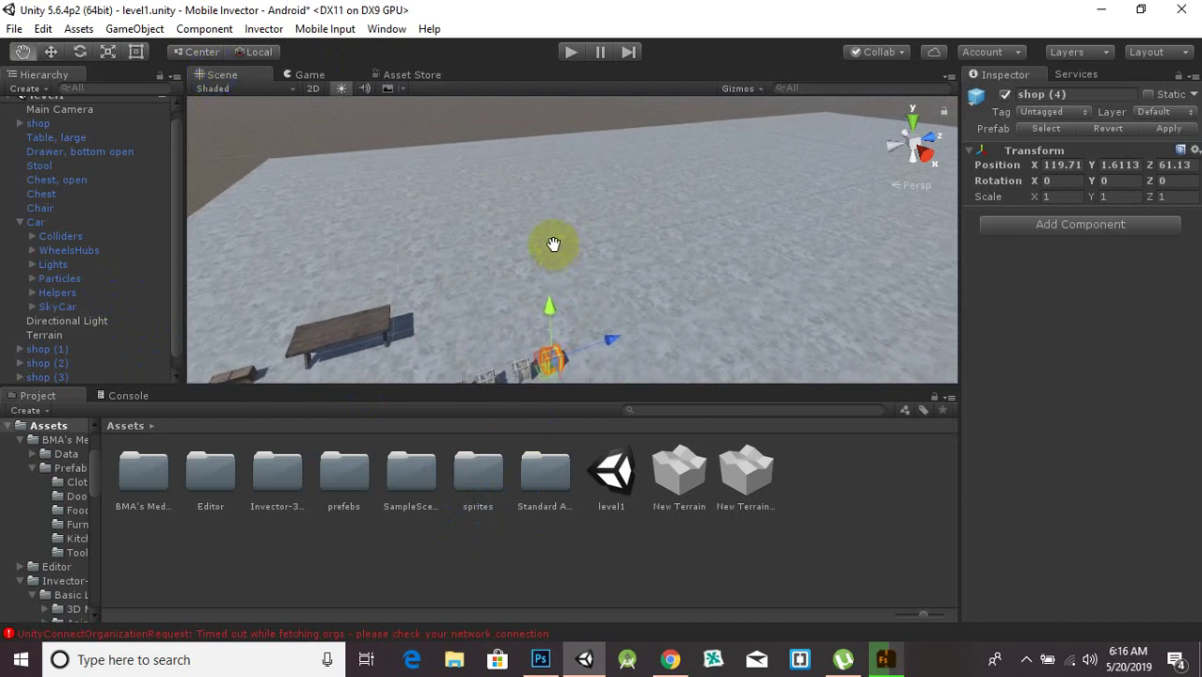
# Raise a row of hills on the terrain behind the furniture with the second soft round brush at size 25 and opacity 50
pyautogui.click(290, 270)
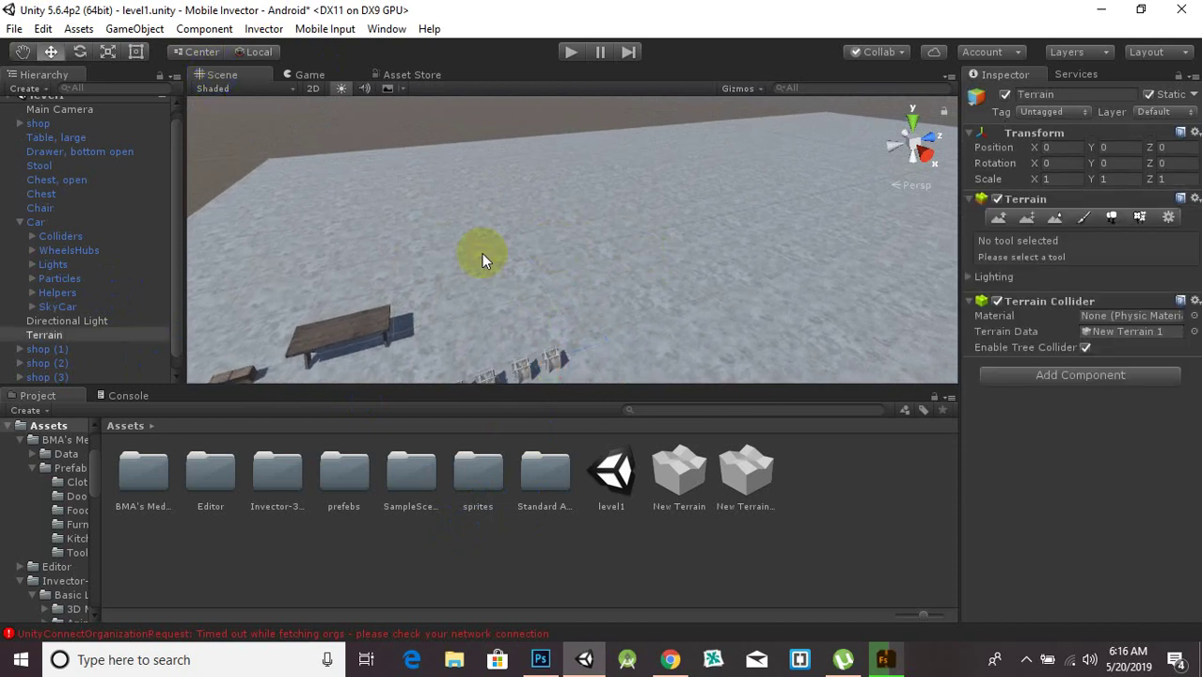
pyautogui.click(1110, 218)
pyautogui.click(998, 218)
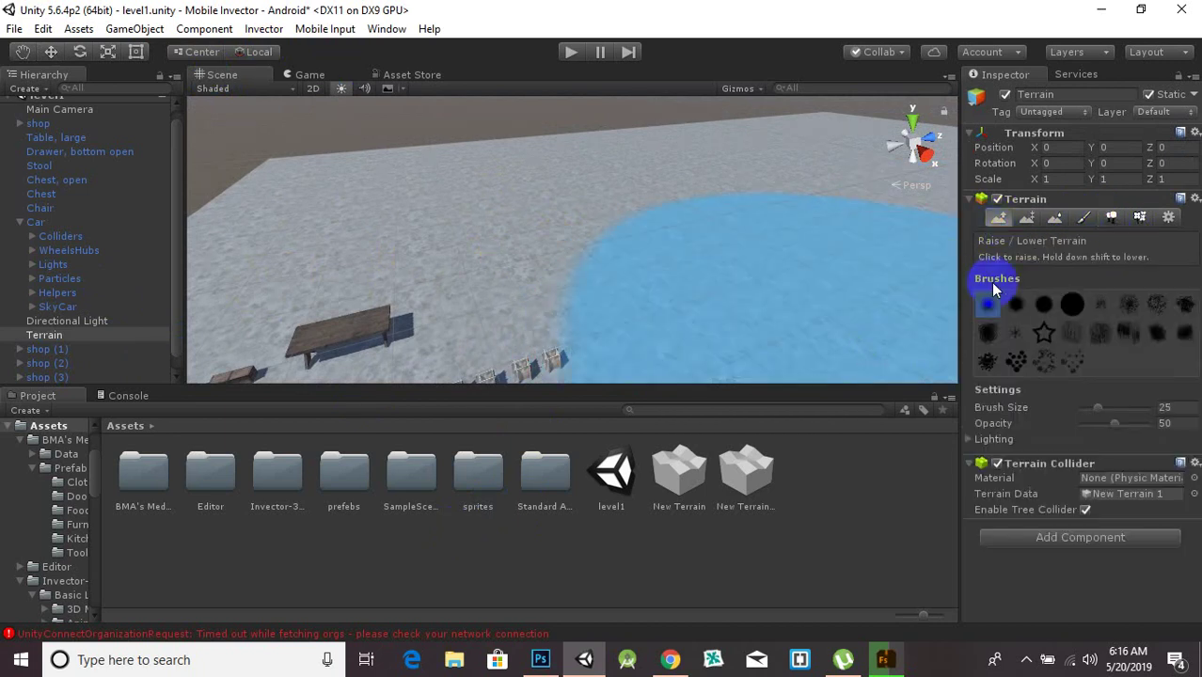
pyautogui.click(1017, 304)
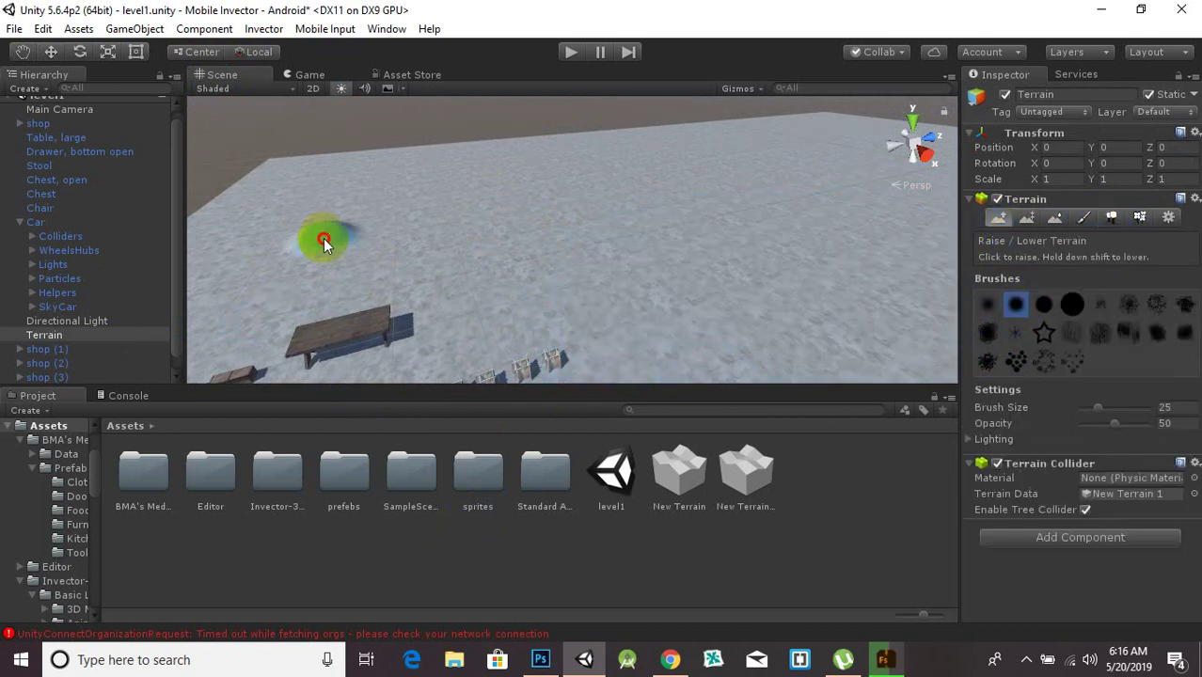
pyautogui.moveTo(322, 242)
pyautogui.mouseDown()
pyautogui.moveTo(577, 229)
pyautogui.moveTo(810, 164)
pyautogui.mouseUp()
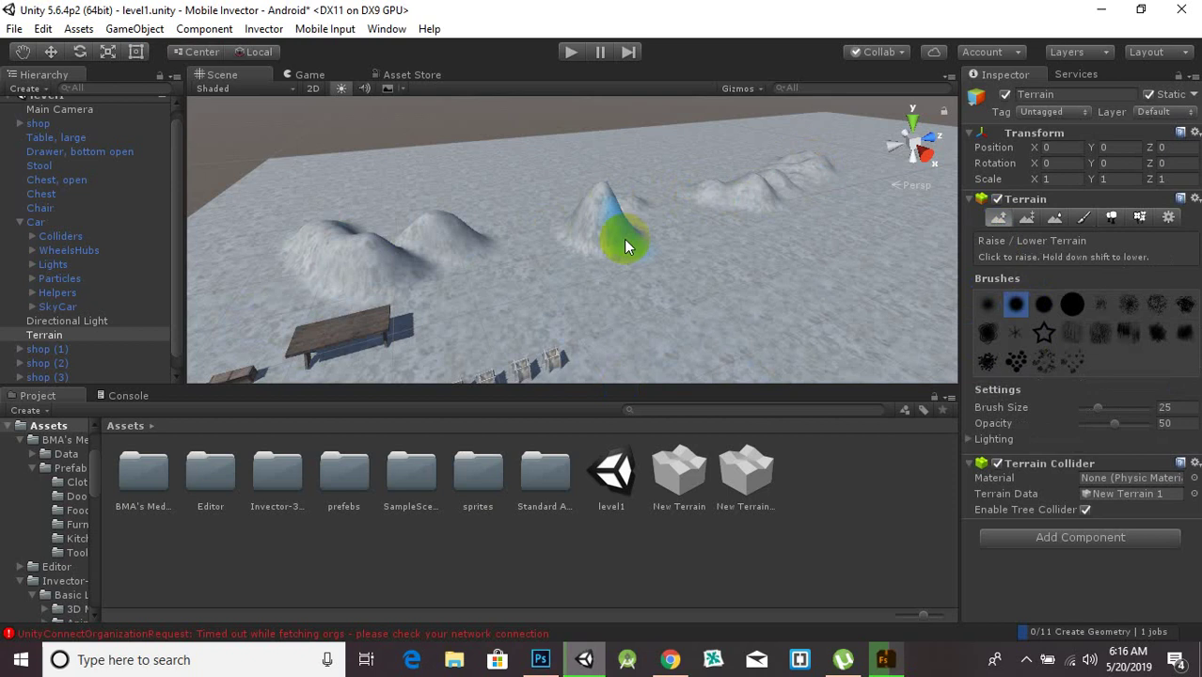
# Raise several more roughly parallel rows of hills across the rest of the terrain, leaving the furniture area flat
pyautogui.moveTo(624, 239)
pyautogui.keyDown('alt'); pyautogui.mouseDown()
pyautogui.moveTo(403, 265)
pyautogui.moveTo(761, 233)
pyautogui.mouseUp(); pyautogui.keyUp('alt')
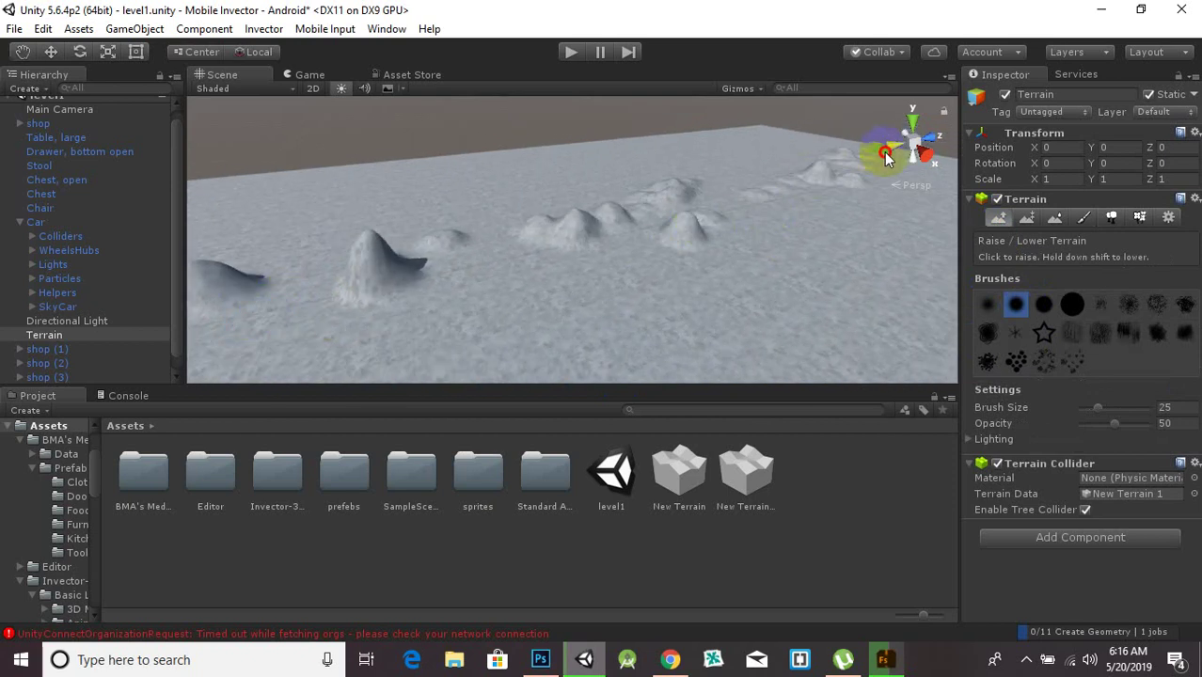
pyautogui.moveTo(631, 337)
pyautogui.keyDown('alt'); pyautogui.mouseDown()
pyautogui.moveTo(623, 282)
pyautogui.moveTo(498, 261)
pyautogui.mouseUp(); pyautogui.keyUp('alt')
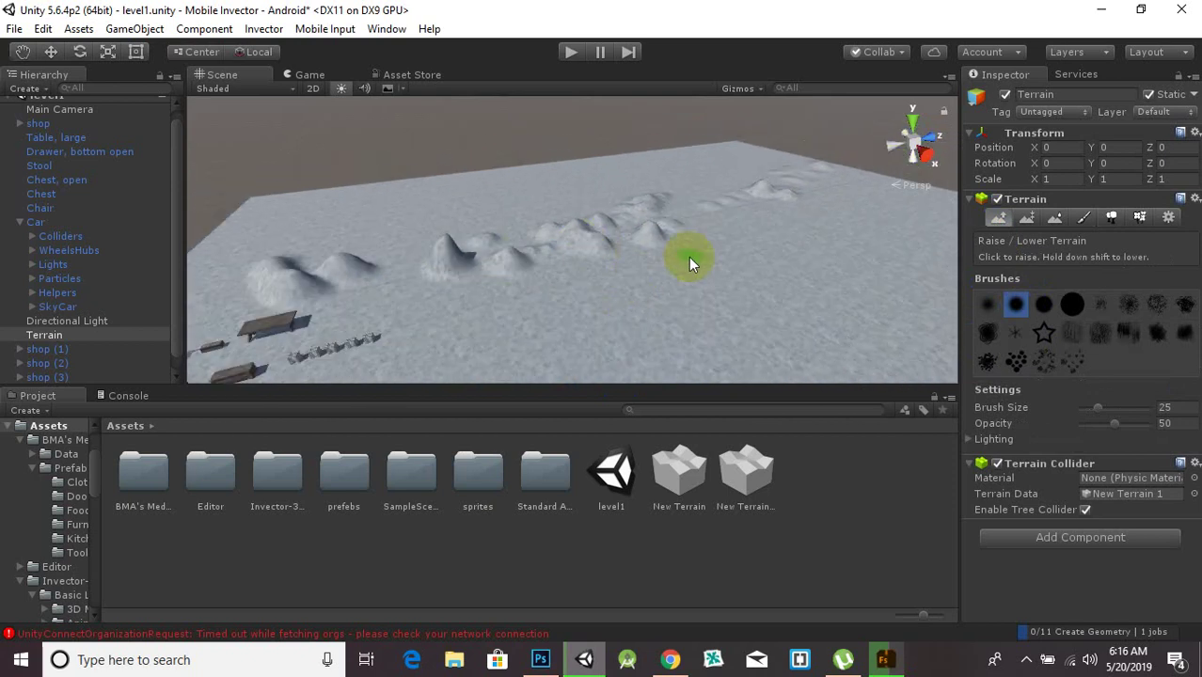
pyautogui.moveTo(688, 262)
pyautogui.keyDown('alt'); pyautogui.mouseDown()
pyautogui.moveTo(612, 177)
pyautogui.moveTo(636, 246)
pyautogui.moveTo(342, 305)
pyautogui.moveTo(818, 193)
pyautogui.moveTo(815, 244)
pyautogui.moveTo(849, 222)
pyautogui.moveTo(538, 336)
pyautogui.moveTo(439, 350)
pyautogui.moveTo(781, 249)
pyautogui.moveTo(743, 274)
pyautogui.mouseUp(); pyautogui.keyUp('alt')
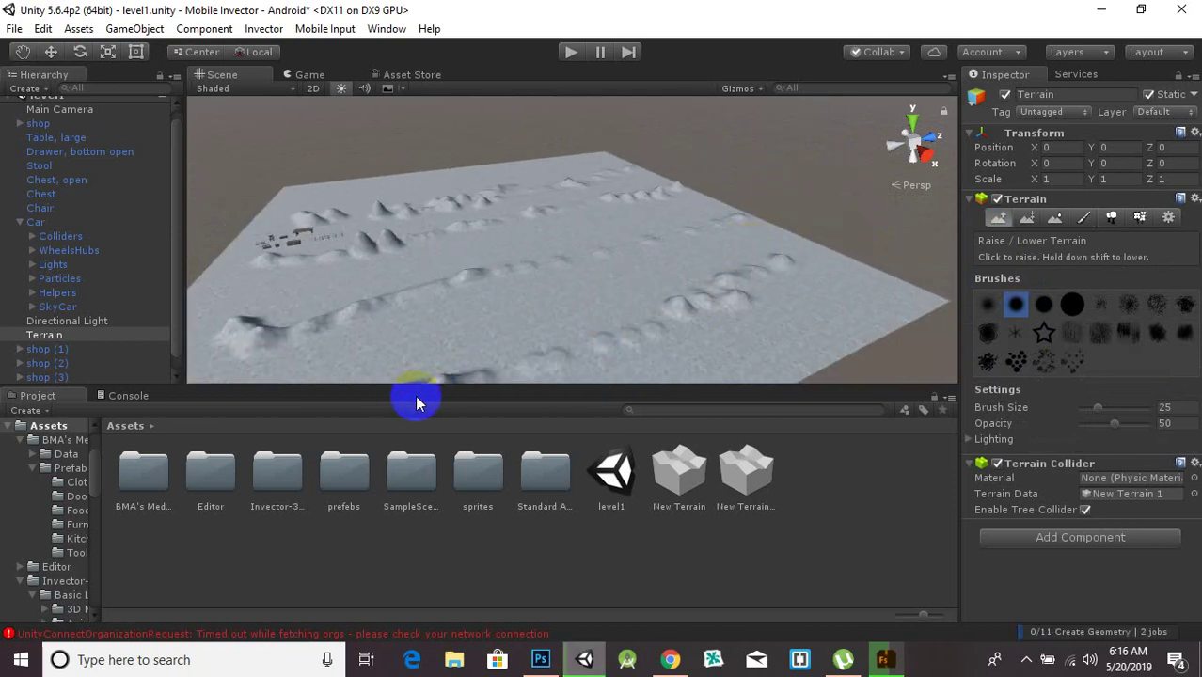
pyautogui.keyDown('alt'); pyautogui.moveTo(422, 377); pyautogui.dragTo(462, 289); pyautogui.keyUp('alt')
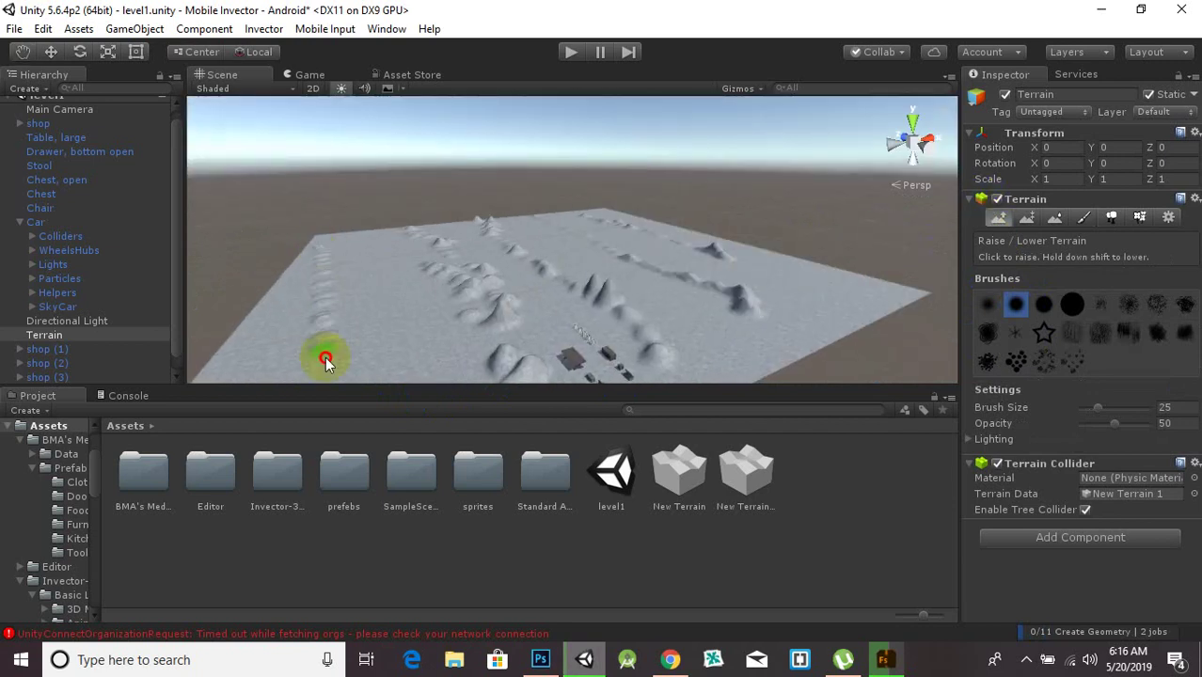
pyautogui.keyDown('alt'); pyautogui.moveTo(325, 359); pyautogui.dragTo(156, 382); pyautogui.keyUp('alt')
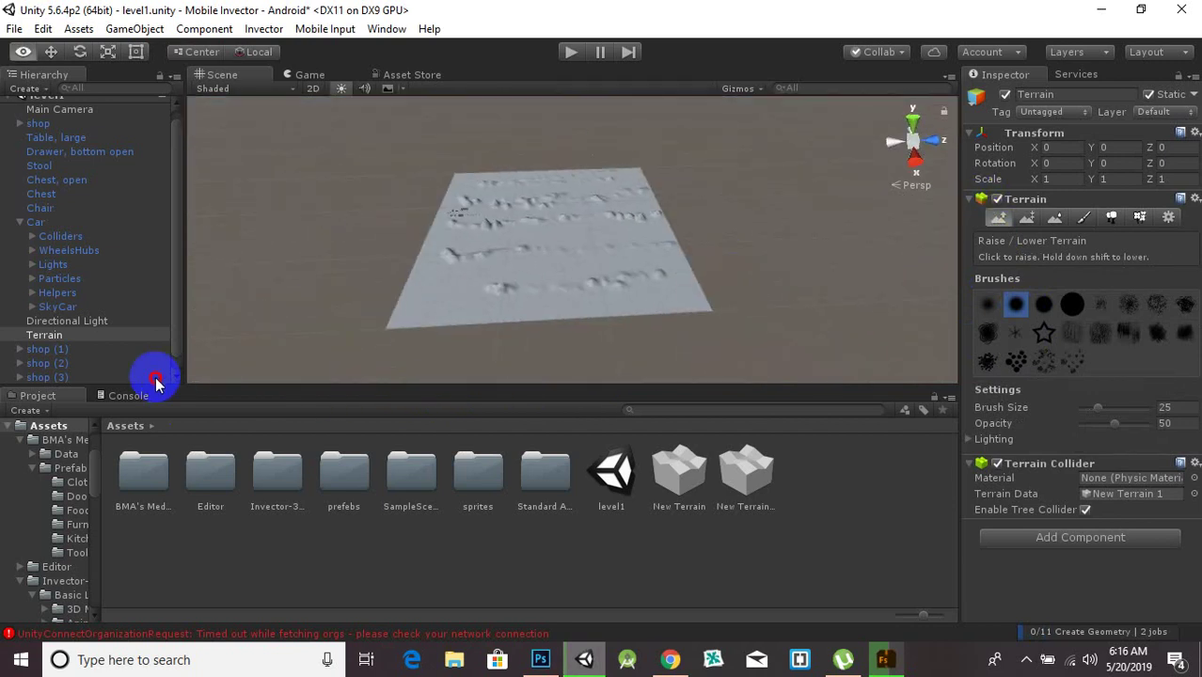
pyautogui.scroll(8, 440, 325)
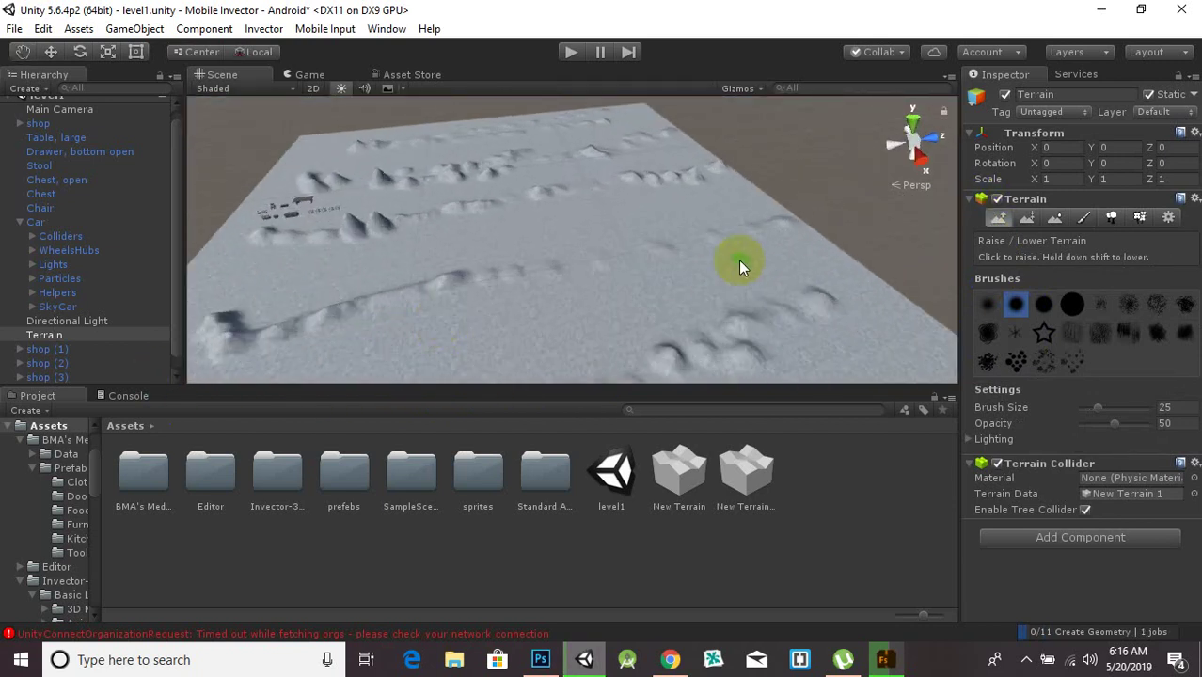
pyautogui.scroll(-1, 779, 271)
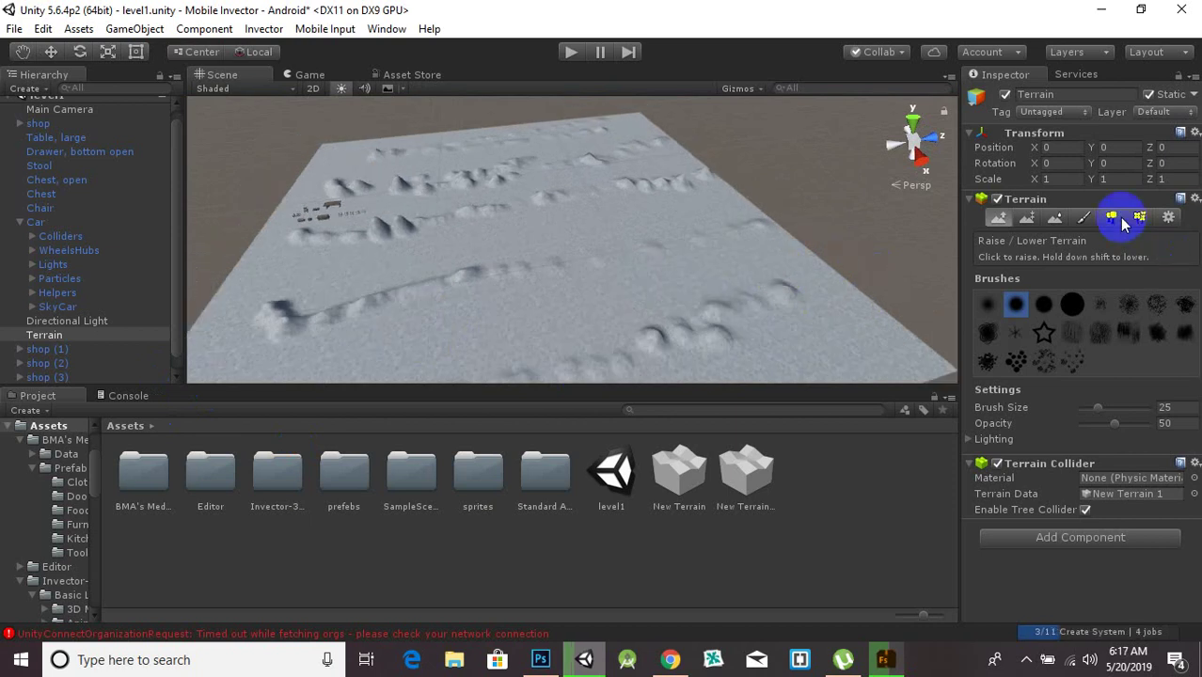
# Switch the terrain to tree placement and start adding a new tree type
pyautogui.click(1120, 219)
pyautogui.click(1142, 221)
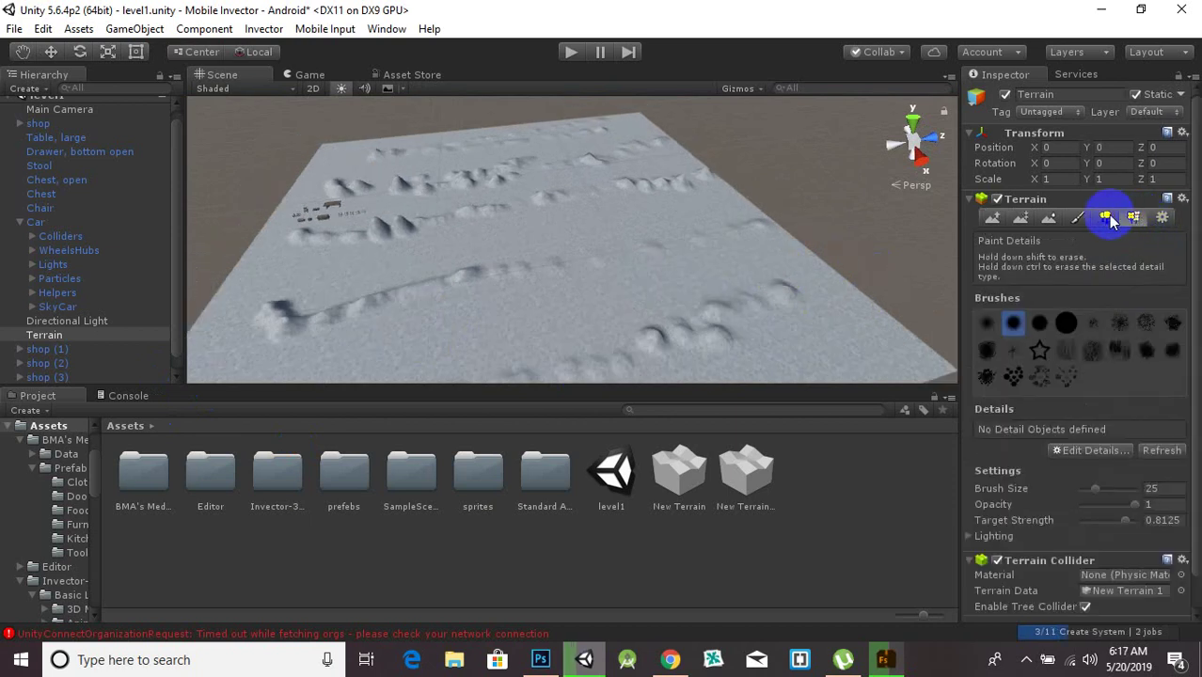
pyautogui.click(1108, 220)
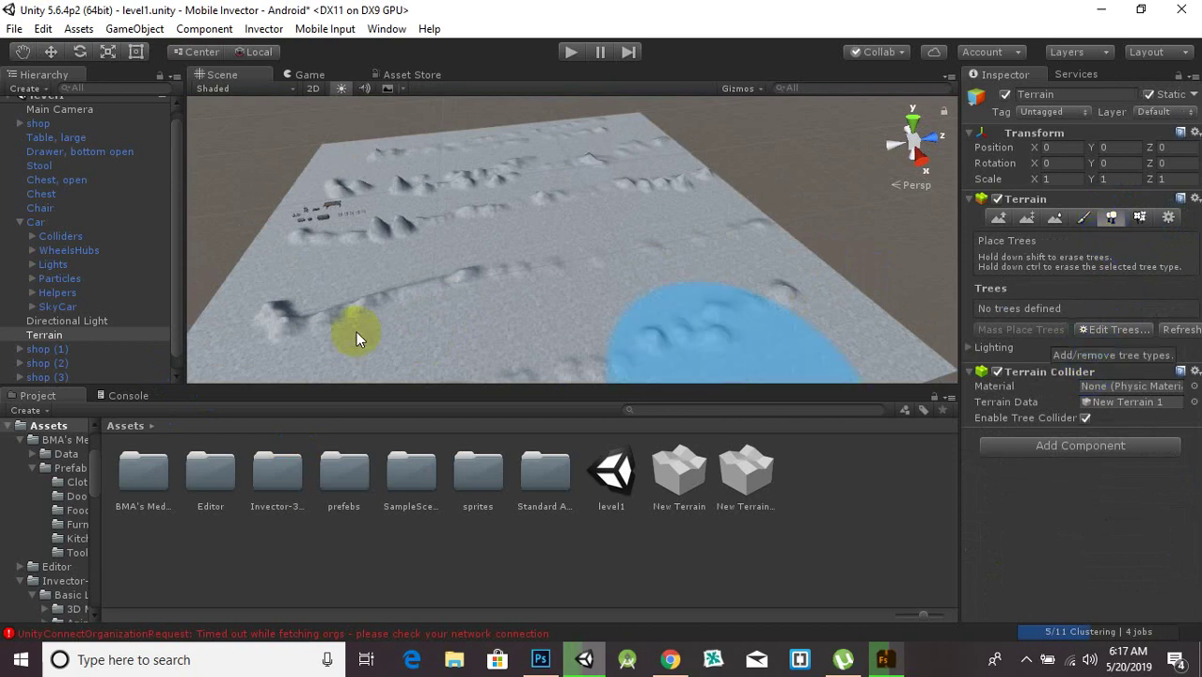
pyautogui.scroll(3, 384, 263)
pyautogui.moveTo(387, 262); pyautogui.dragTo(559, 267, button='middle')
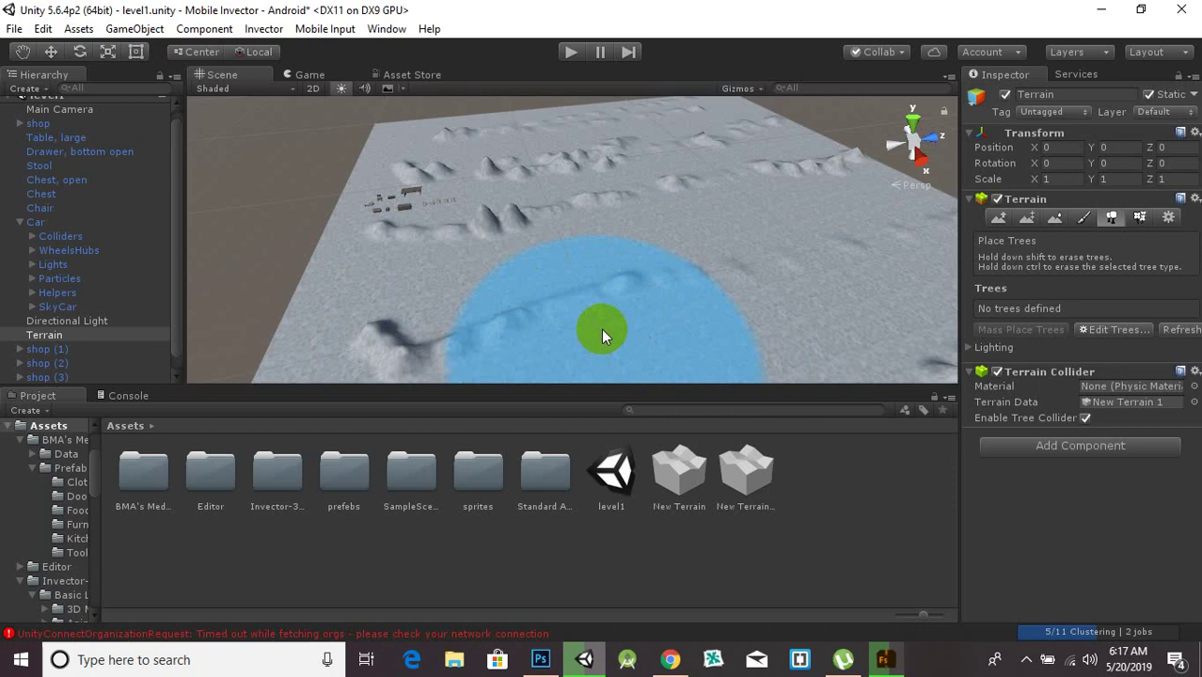
pyautogui.click(1112, 330)
pyautogui.click(1114, 336)
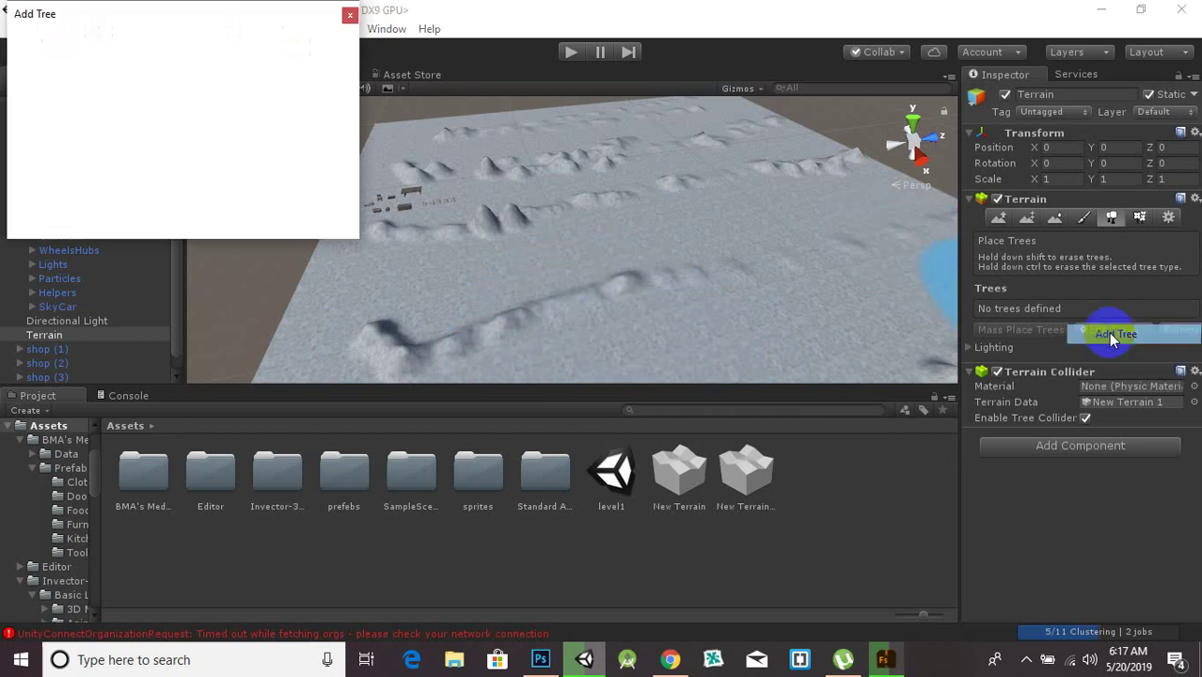
pyautogui.click(350, 55)
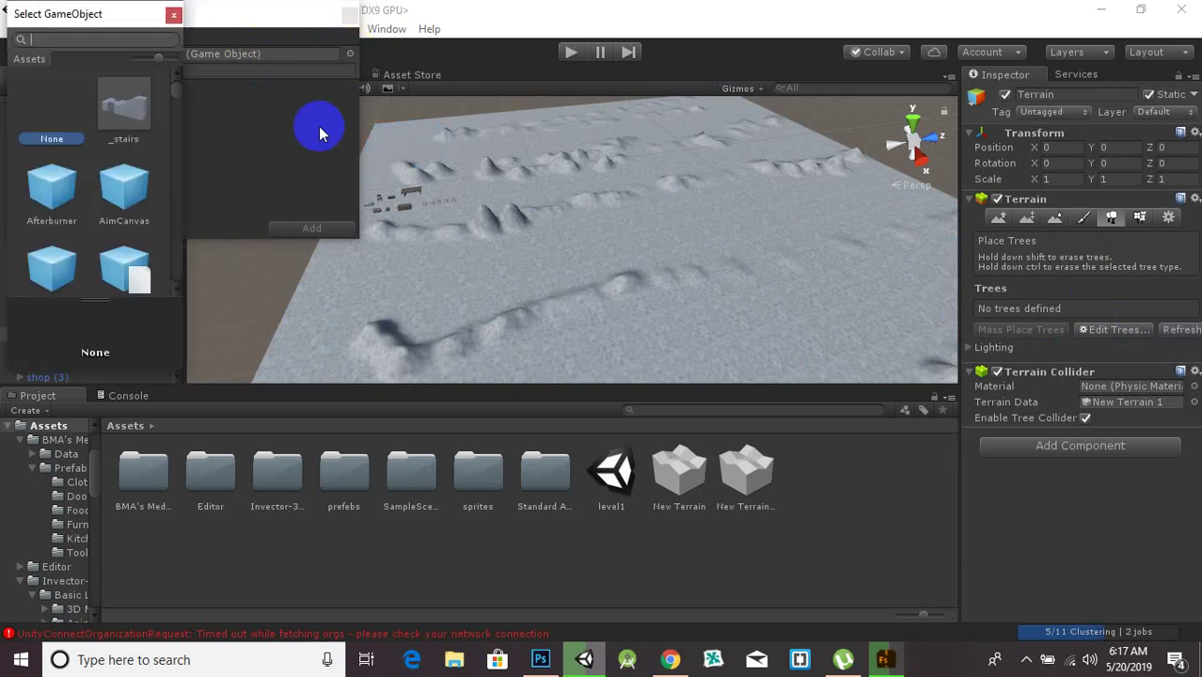
pyautogui.write('tree')
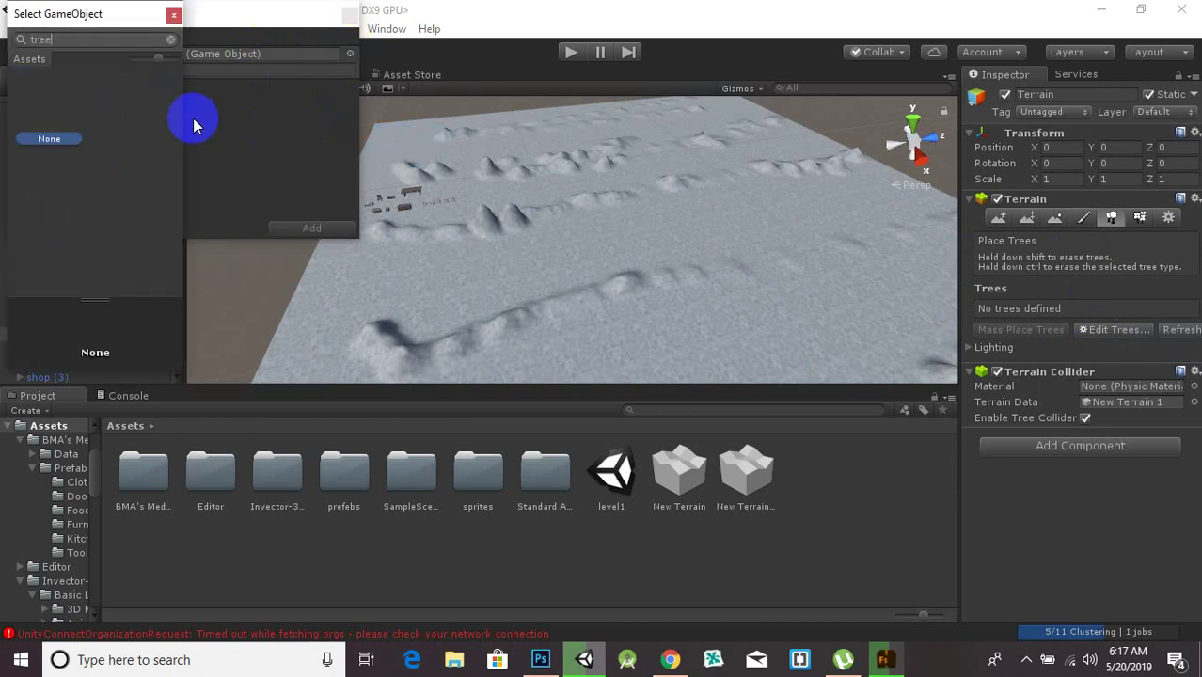
pyautogui.press('BackSpace')
pyautogui.press('BackSpace')
pyautogui.press('BackSpace')
pyautogui.press('BackSpace')
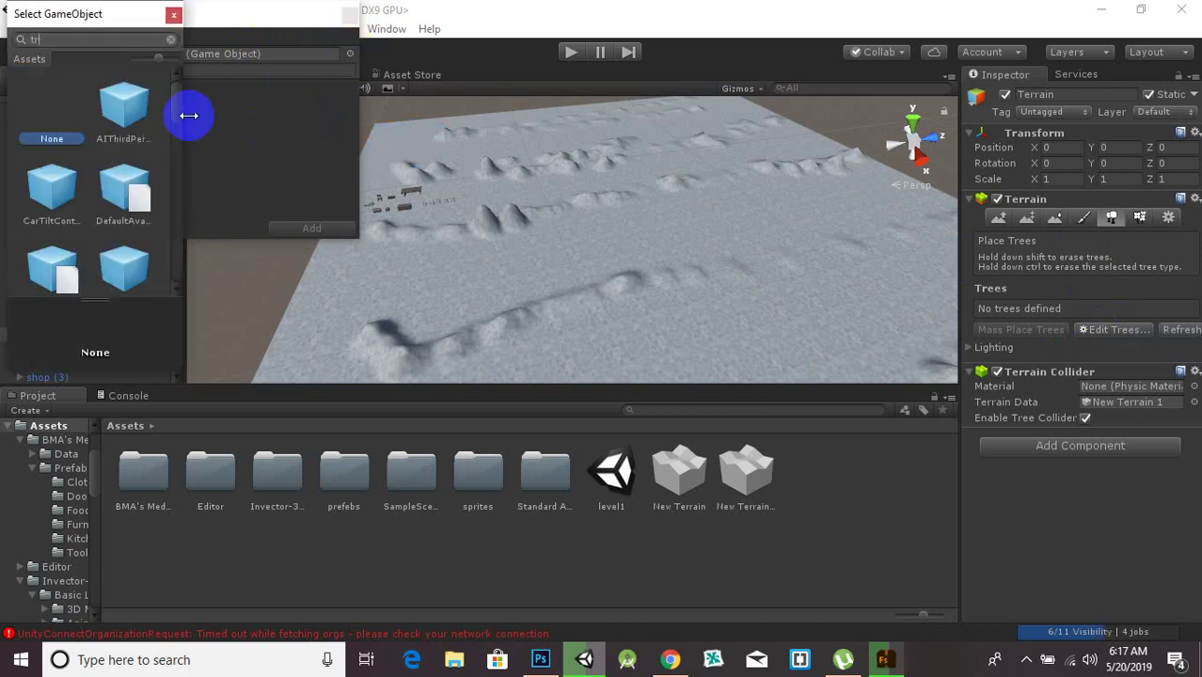
pyautogui.click(173, 15)
# Assign the conifer model from Standard Assets/Environment/SpeedTree/Conifer as the tree prefab and add it to the terrain's trees
pyautogui.doubleClick(564, 469)
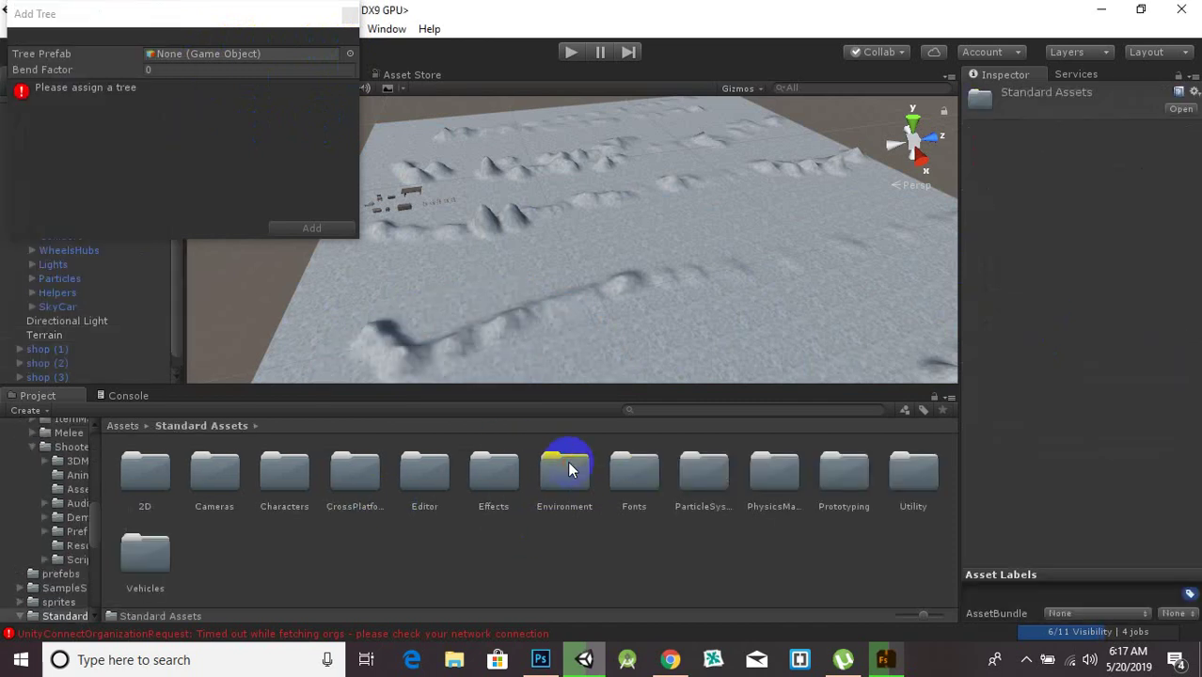
pyautogui.doubleClick(584, 475)
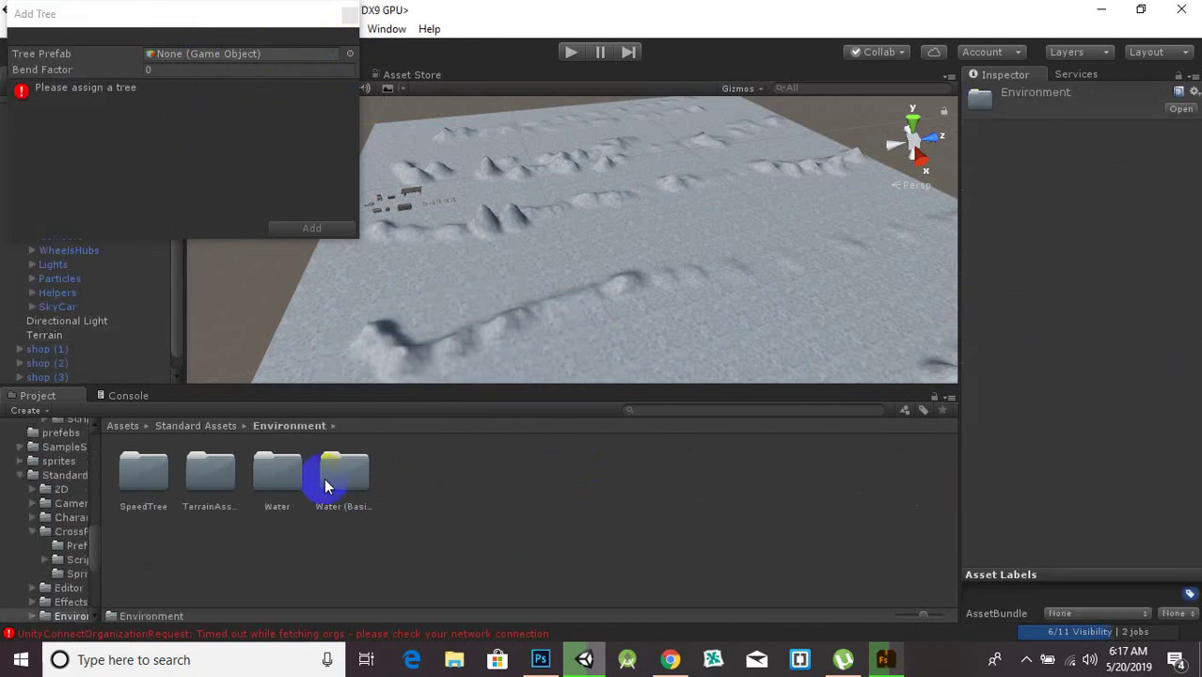
pyautogui.doubleClick(164, 471)
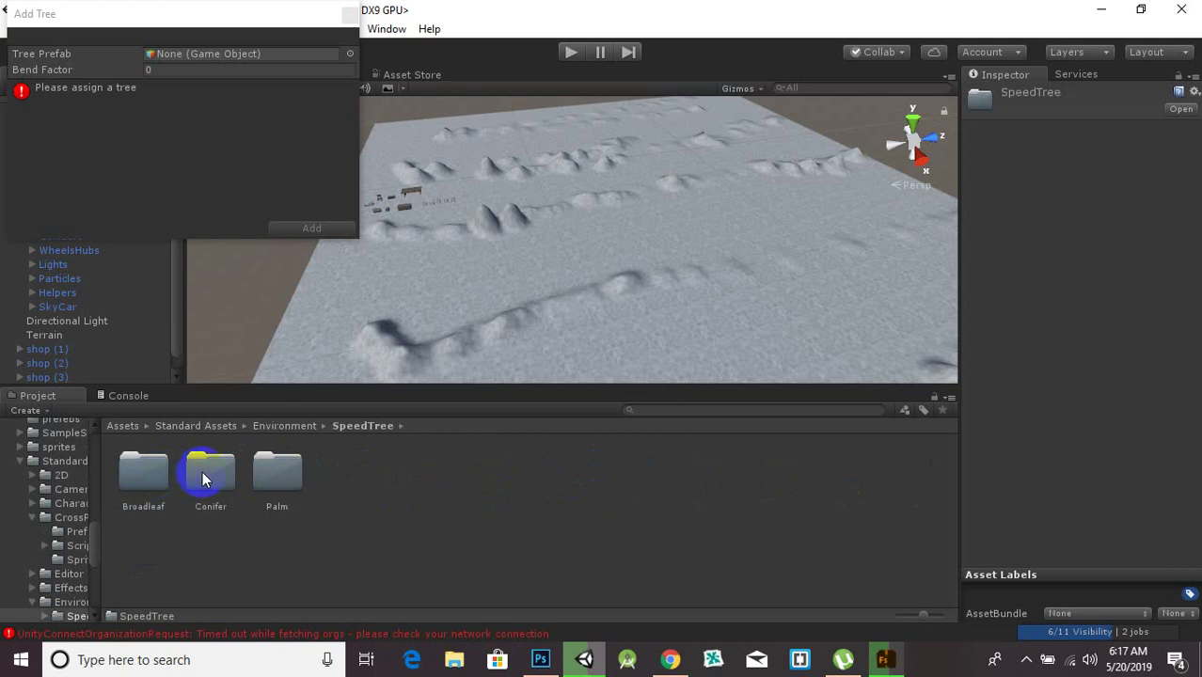
pyautogui.doubleClick(205, 480)
pyautogui.moveTo(215, 471); pyautogui.dragTo(226, 53)
pyautogui.click(314, 228)
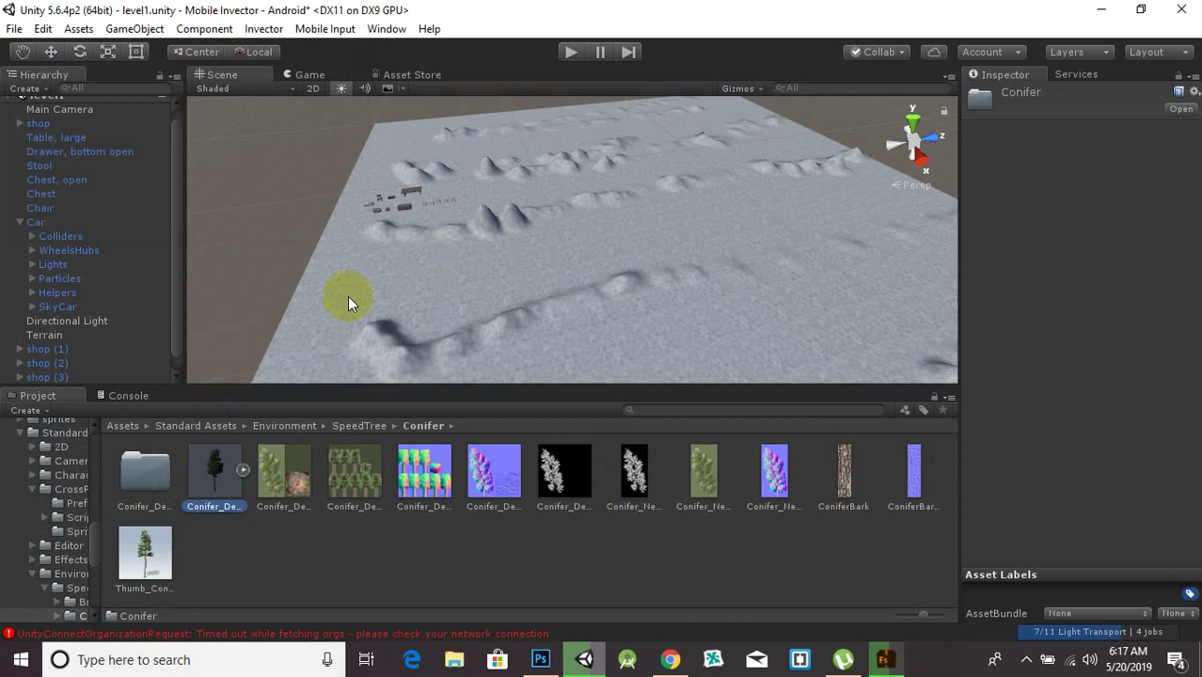
# Prepare the terrain's conifer brush with brush size 8 and tree density 53
pyautogui.click(434, 294)
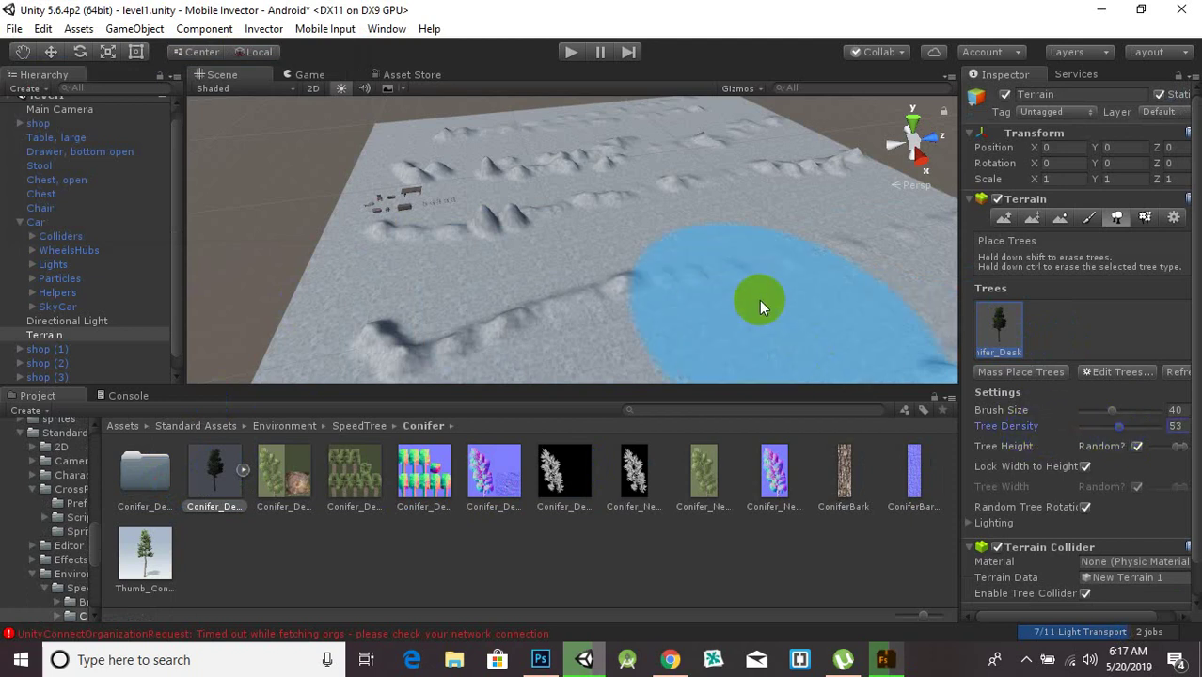
pyautogui.click(1087, 410)
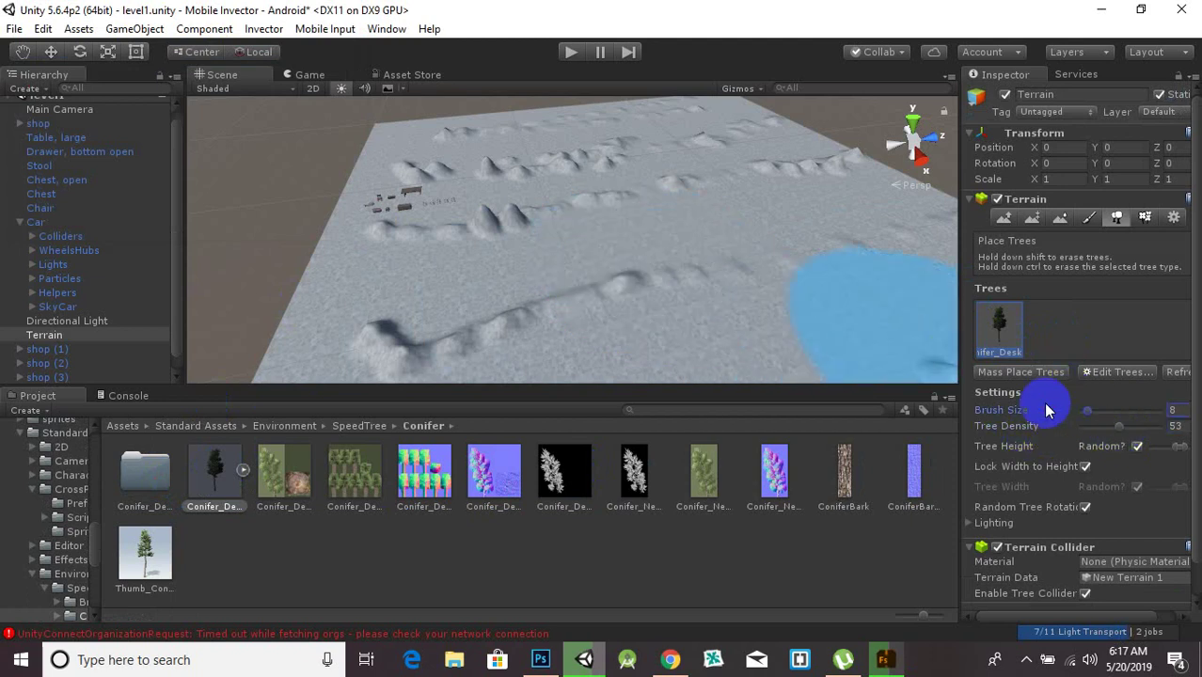
pyautogui.click(488, 272)
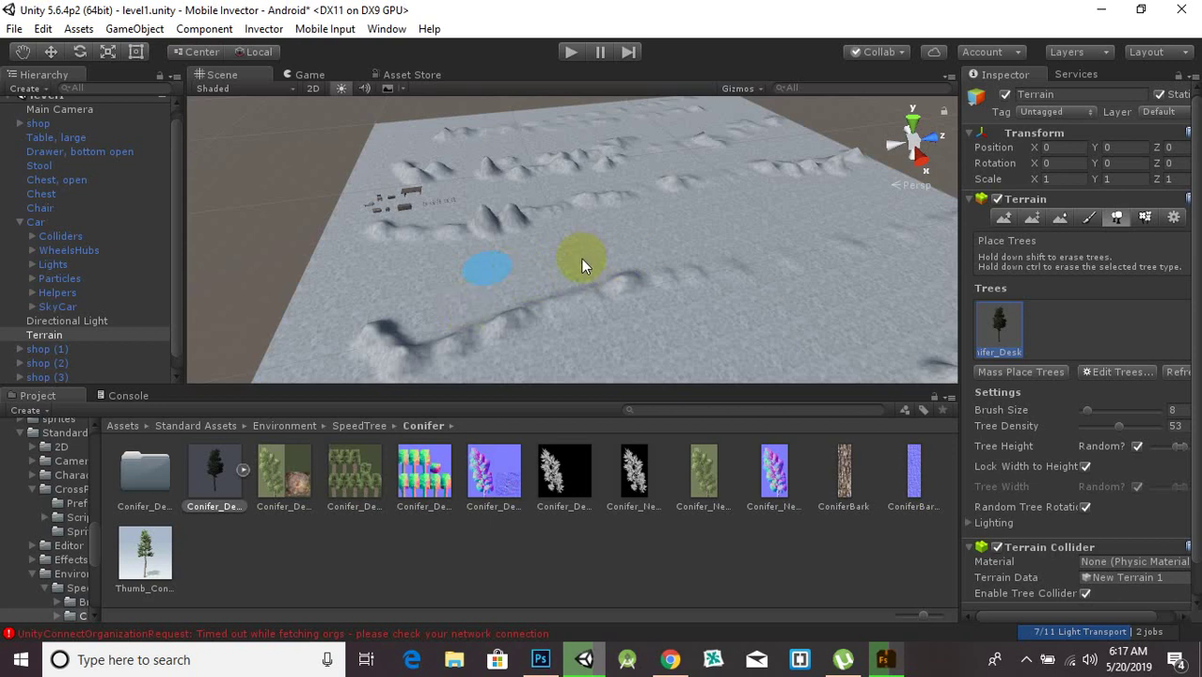
pyautogui.scroll(1, 581, 258)
pyautogui.click(1062, 411)
# Paint a long row of conifers across the terrain, running past the furniture toward the far edge
pyautogui.keyDown('alt'); pyautogui.moveTo(513, 304); pyautogui.dragTo(667, 254); pyautogui.keyUp('alt')
pyautogui.moveTo(666, 254)
pyautogui.mouseDown(button='middle')
pyautogui.moveTo(503, 333)
pyautogui.moveTo(528, 310)
pyautogui.moveTo(516, 318)
pyautogui.mouseUp(button='middle')
pyautogui.scroll(-3, 594, 328)
pyautogui.moveTo(414, 320)
pyautogui.mouseDown()
pyautogui.moveTo(492, 314)
pyautogui.moveTo(795, 242)
pyautogui.mouseUp()
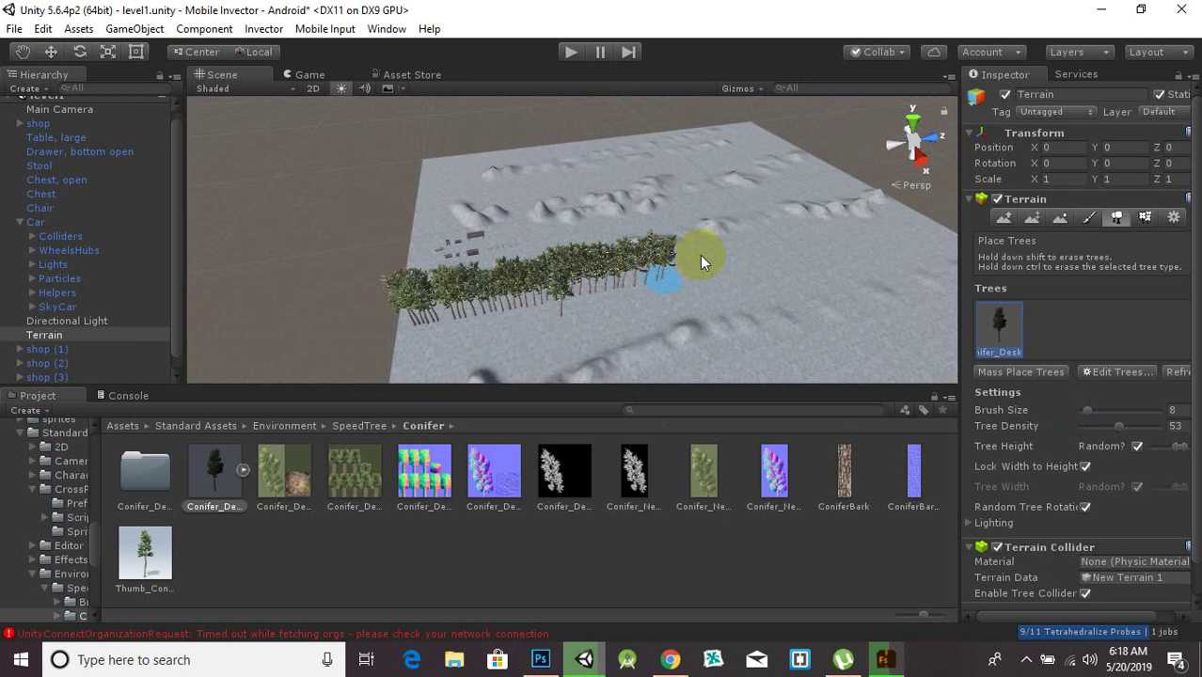
pyautogui.scroll(-1, 700, 255)
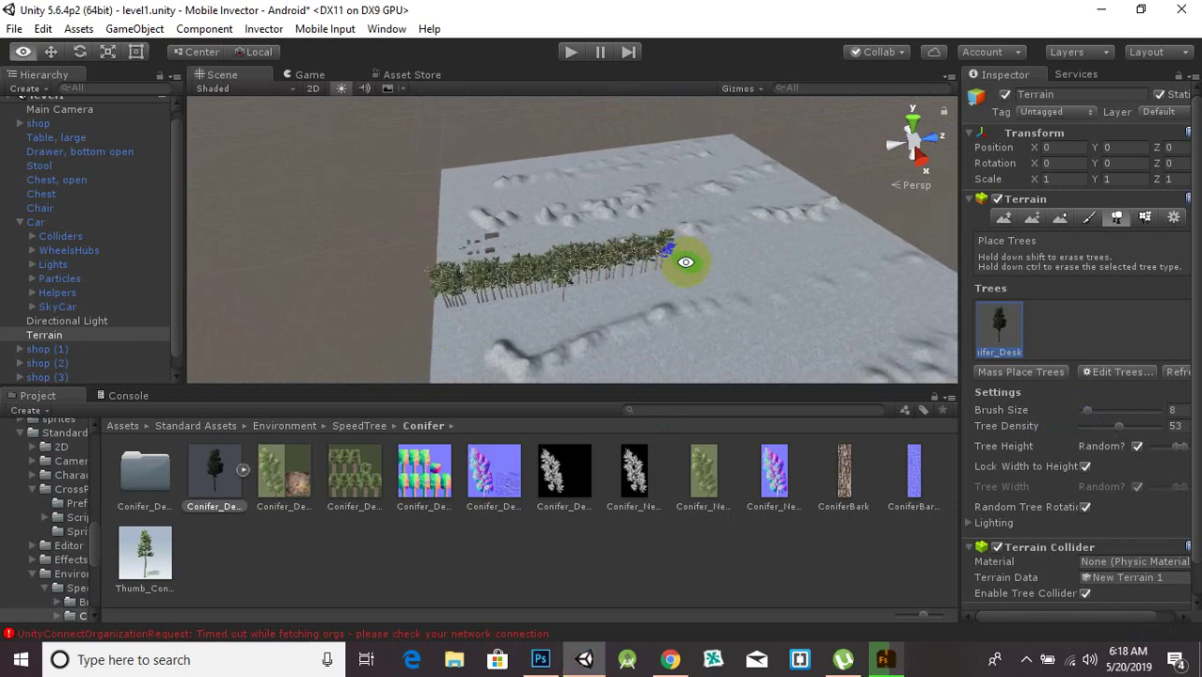
pyautogui.moveTo(684, 260)
pyautogui.keyDown('alt'); pyautogui.mouseDown()
pyautogui.moveTo(622, 352)
pyautogui.moveTo(713, 307)
pyautogui.moveTo(941, 331)
pyautogui.mouseUp(); pyautogui.keyUp('alt')
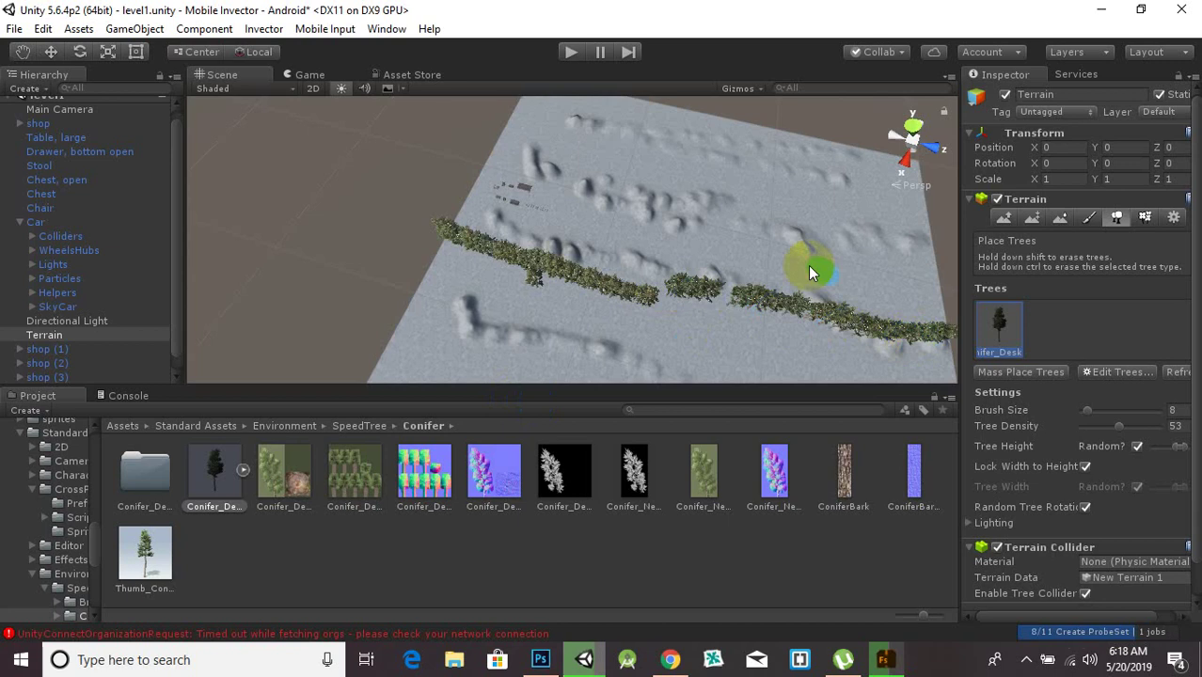
# Paint more rows of conifers along the hills to cover the rest of the terrain, keeping the furniture area clear
pyautogui.moveTo(530, 162)
pyautogui.mouseDown()
pyautogui.moveTo(680, 229)
pyautogui.moveTo(886, 250)
pyautogui.moveTo(813, 201)
pyautogui.moveTo(602, 153)
pyautogui.moveTo(591, 123)
pyautogui.moveTo(882, 180)
pyautogui.mouseUp()
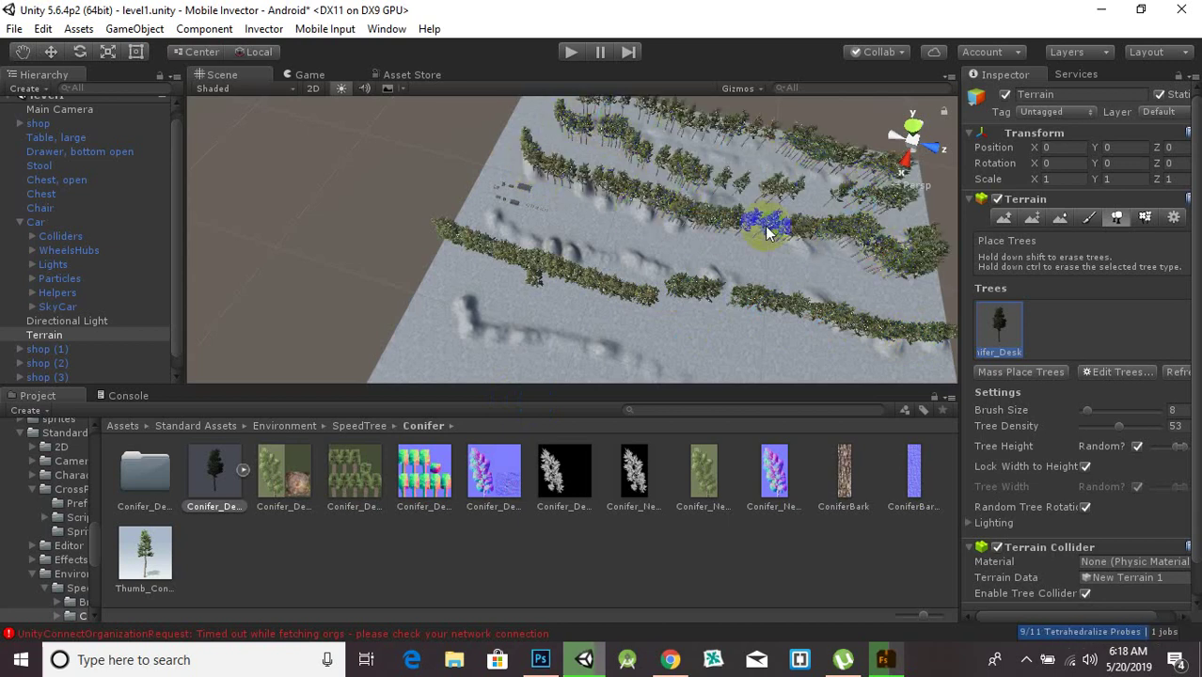
pyautogui.scroll(-2, 755, 214)
pyautogui.keyDown('alt'); pyautogui.moveTo(722, 219); pyautogui.dragTo(719, 250); pyautogui.keyUp('alt')
pyautogui.moveTo(417, 216)
pyautogui.mouseDown()
pyautogui.moveTo(378, 263)
pyautogui.moveTo(604, 277)
pyautogui.moveTo(725, 335)
pyautogui.moveTo(421, 310)
pyautogui.moveTo(384, 330)
pyautogui.moveTo(519, 352)
pyautogui.moveTo(720, 343)
pyautogui.moveTo(431, 271)
pyautogui.moveTo(576, 315)
pyautogui.moveTo(719, 253)
pyautogui.moveTo(481, 228)
pyautogui.moveTo(482, 195)
pyautogui.moveTo(617, 237)
pyautogui.moveTo(663, 309)
pyautogui.moveTo(351, 125)
pyautogui.mouseUp()
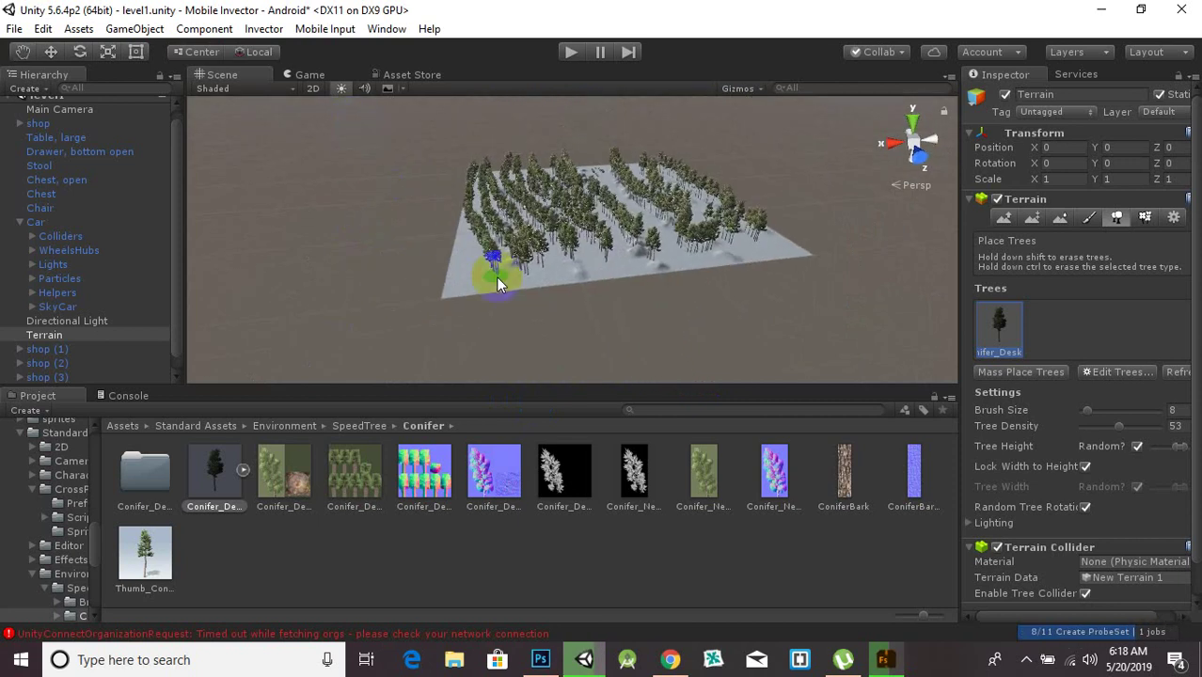
# Examine the conifer rows up close and from above, including the clearing around the furniture and shop boxes
pyautogui.scroll(3, 663, 235)
pyautogui.scroll(3, 664, 235)
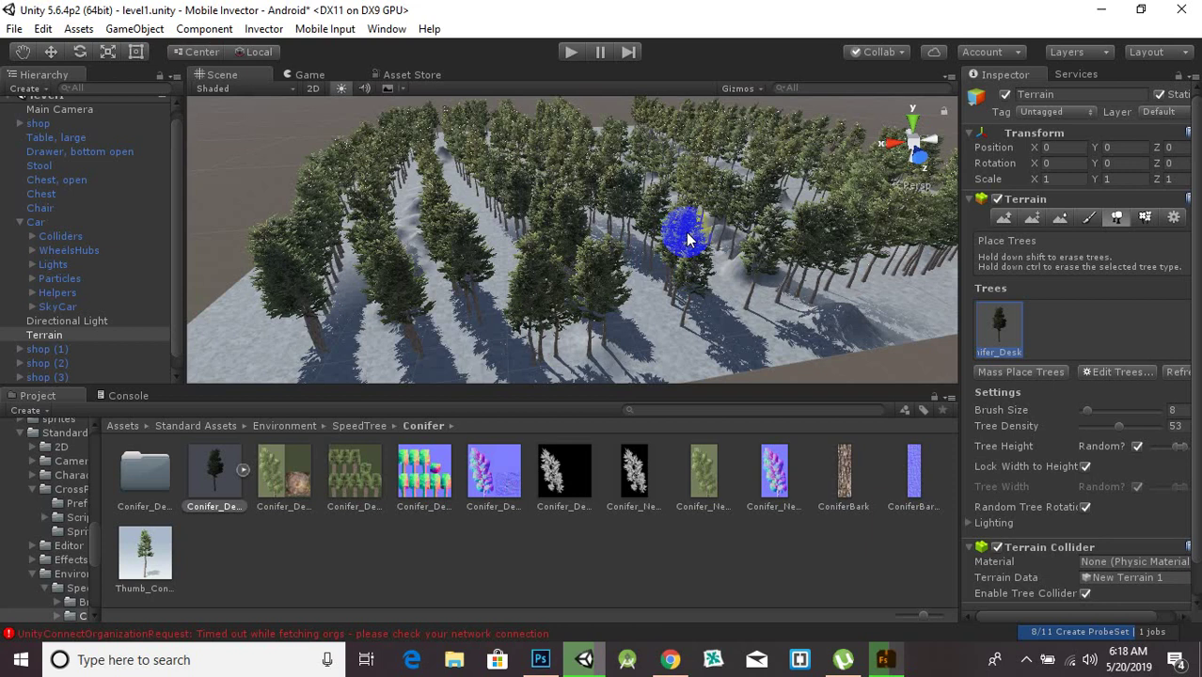
pyautogui.scroll(3, 687, 239)
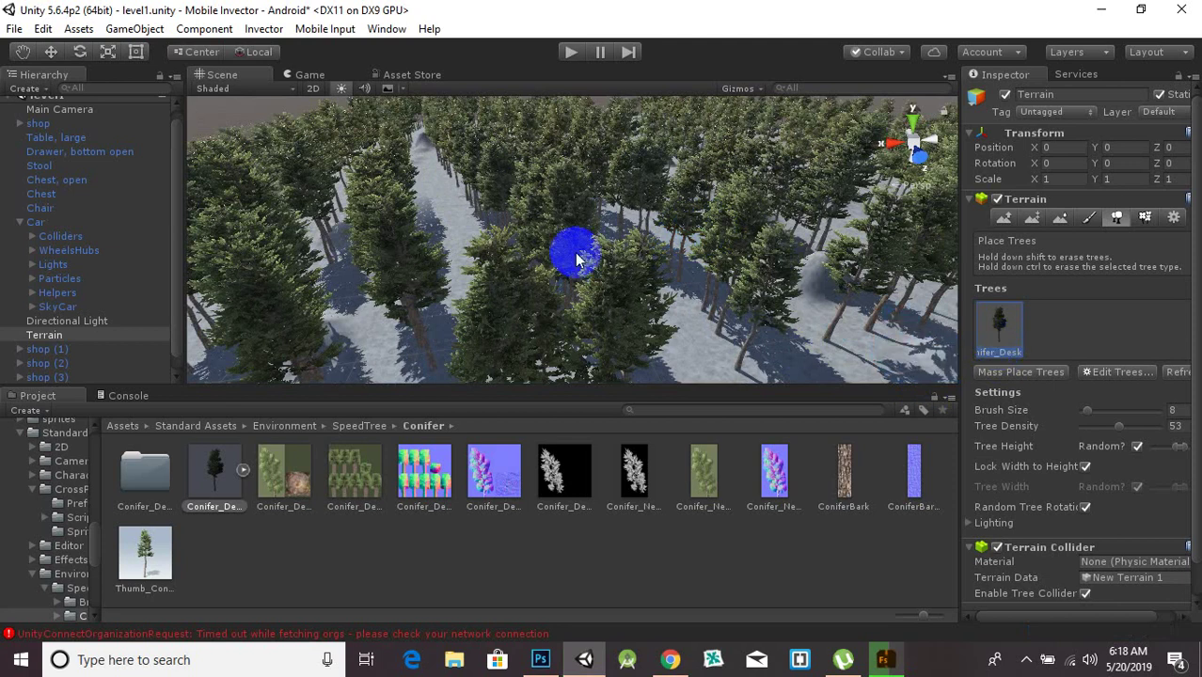
pyautogui.scroll(-5, 583, 259)
pyautogui.moveTo(664, 220); pyautogui.dragTo(578, 350, button='middle')
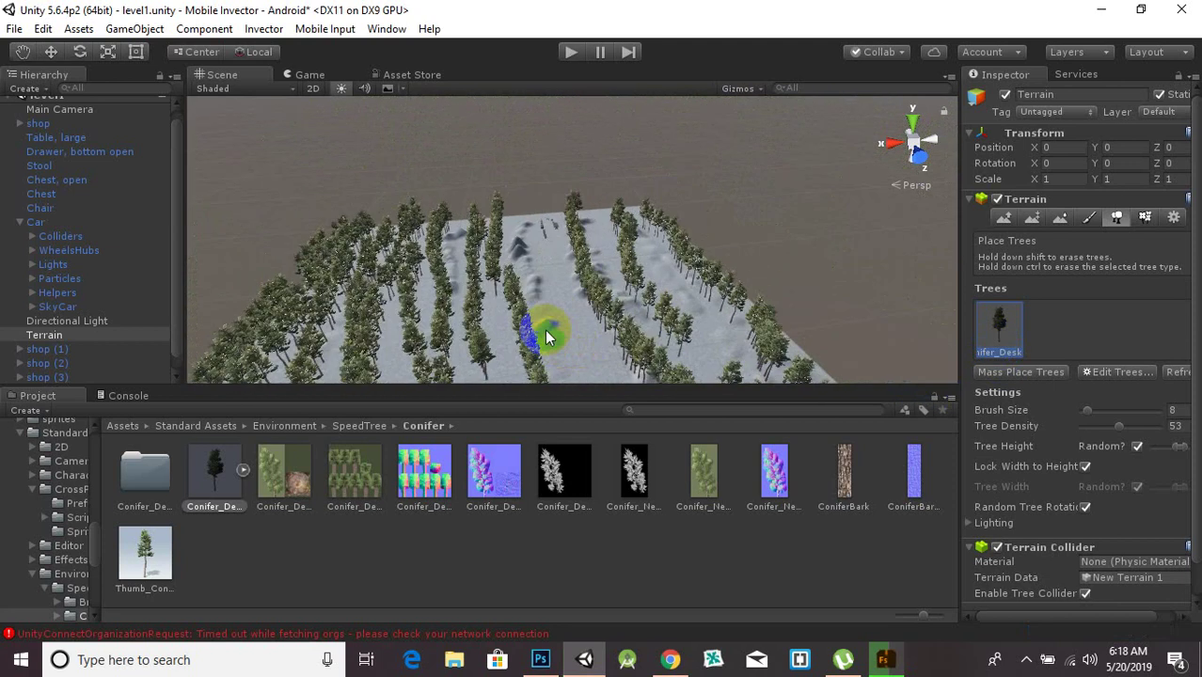
pyautogui.scroll(2, 553, 305)
pyautogui.scroll(3, 554, 272)
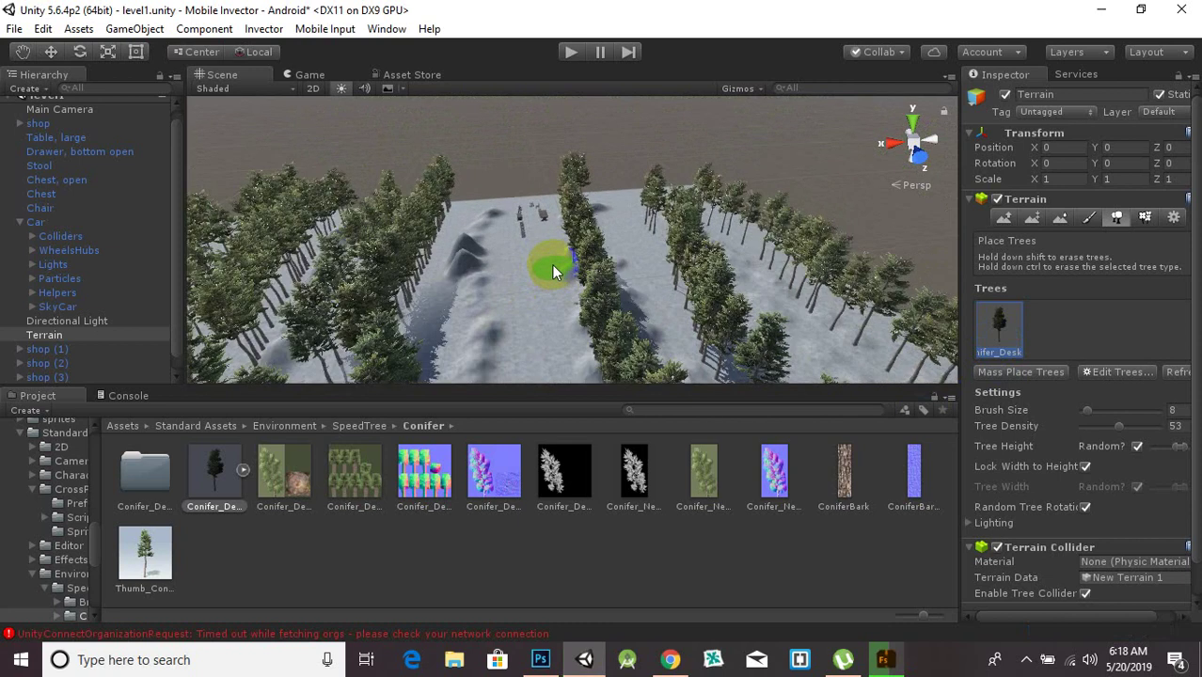
pyautogui.keyDown('alt'); pyautogui.moveTo(527, 313); pyautogui.dragTo(915, 250); pyautogui.keyUp('alt')
pyautogui.moveTo(684, 285)
pyautogui.keyDown('alt'); pyautogui.mouseDown()
pyautogui.moveTo(860, 255)
pyautogui.moveTo(652, 263)
pyautogui.moveTo(751, 296)
pyautogui.moveTo(732, 295)
pyautogui.moveTo(765, 457)
pyautogui.moveTo(1066, 363)
pyautogui.moveTo(1178, 297)
pyautogui.moveTo(1165, 269)
pyautogui.moveTo(824, 359)
pyautogui.moveTo(601, 349)
pyautogui.mouseUp(); pyautogui.keyUp('alt')
pyautogui.scroll(-3, 755, 298)
pyautogui.scroll(-3, 724, 298)
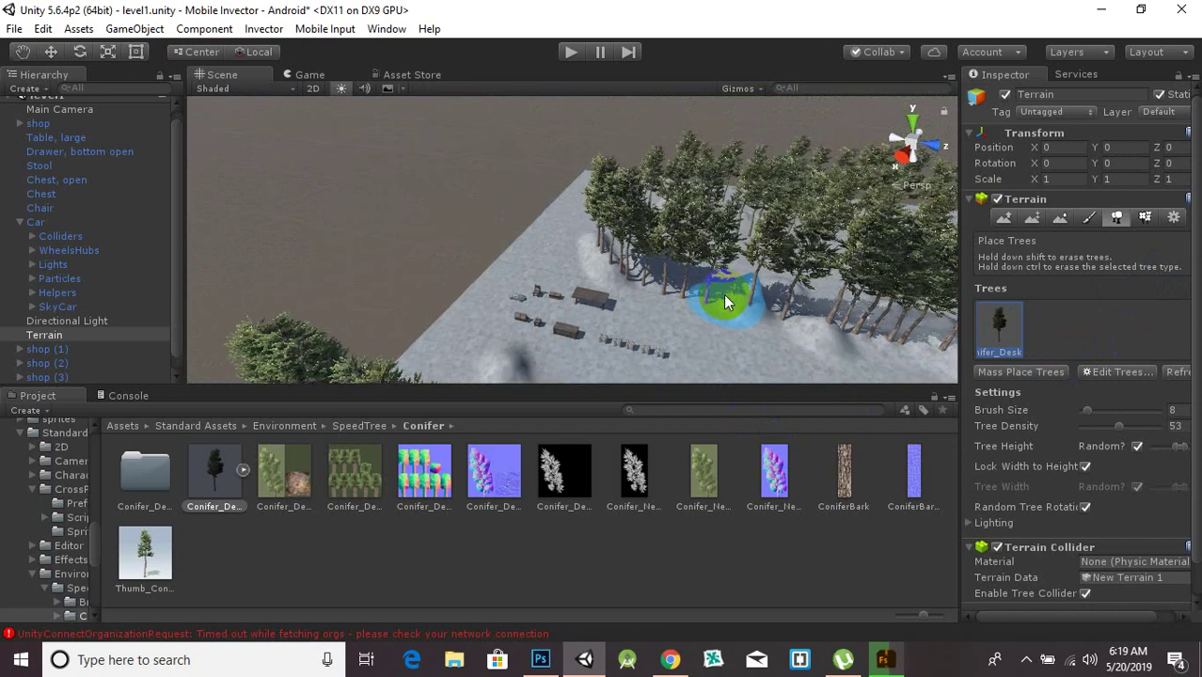
# Paint conifers across the terrain's end opposite the furniture and in the gaps between the ends of the rows
pyautogui.scroll(-5, 723, 300)
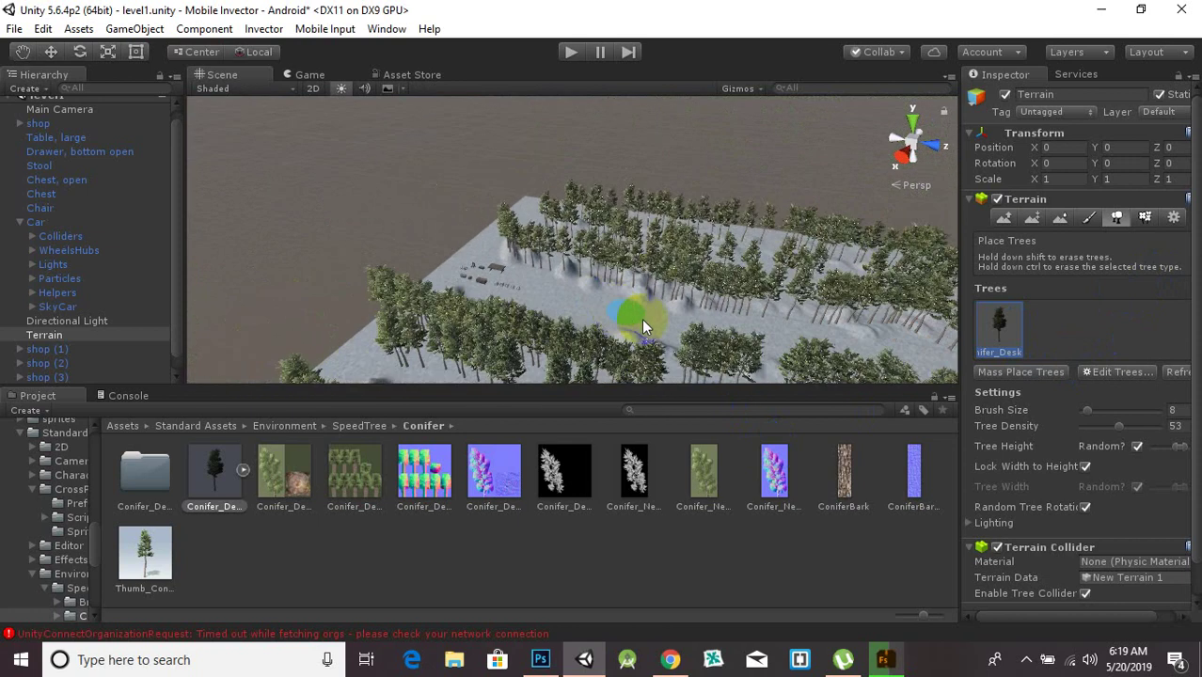
pyautogui.keyDown('alt'); pyautogui.moveTo(644, 327); pyautogui.dragTo(376, 341); pyautogui.keyUp('alt')
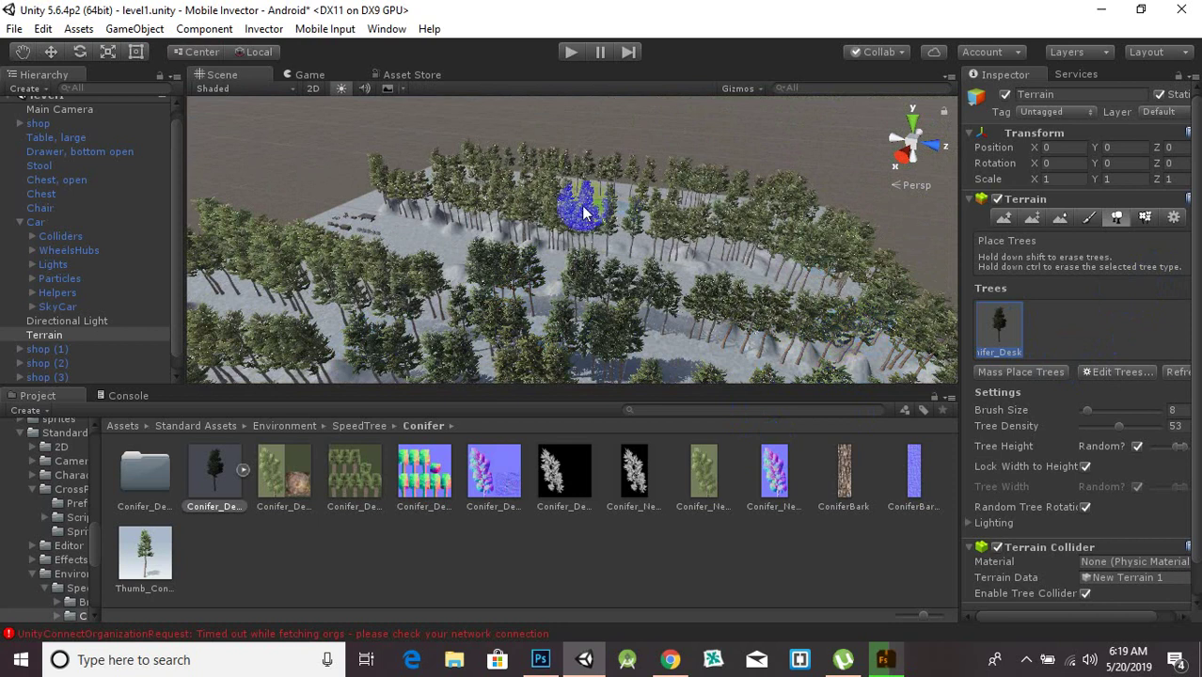
pyautogui.moveTo(696, 268)
pyautogui.keyDown('alt'); pyautogui.mouseDown()
pyautogui.moveTo(366, 414)
pyautogui.moveTo(630, 193)
pyautogui.mouseUp(); pyautogui.keyUp('alt')
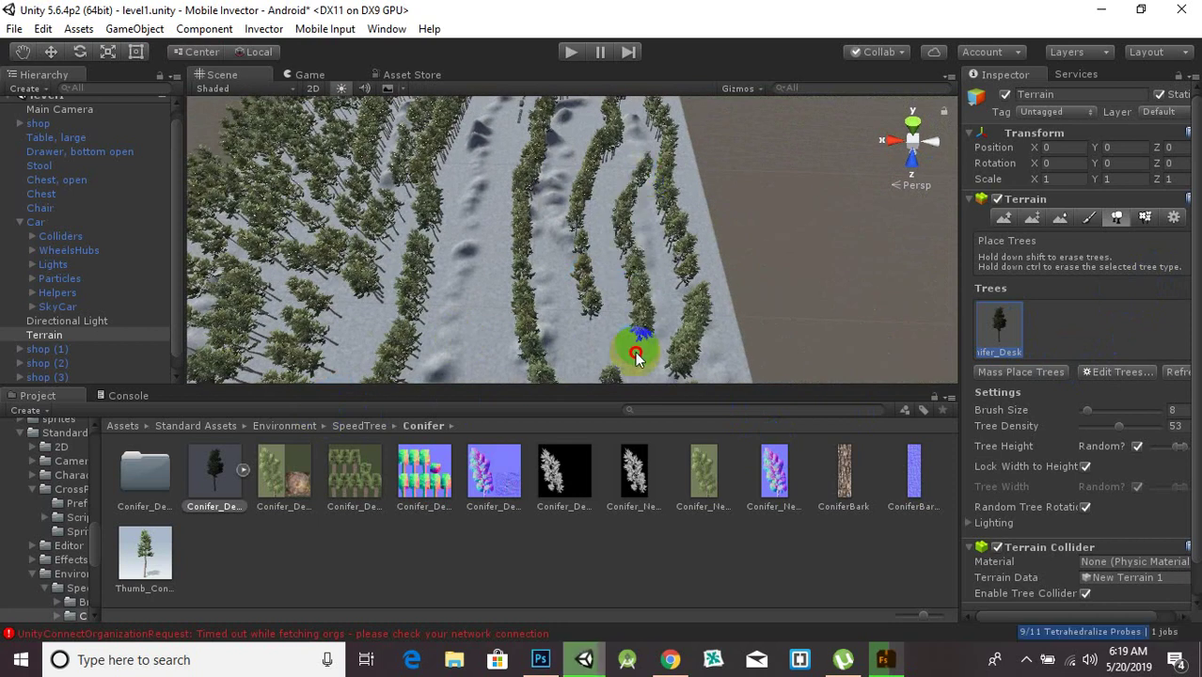
pyautogui.keyDown('alt'); pyautogui.moveTo(320, 322); pyautogui.dragTo(688, 220); pyautogui.keyUp('alt')
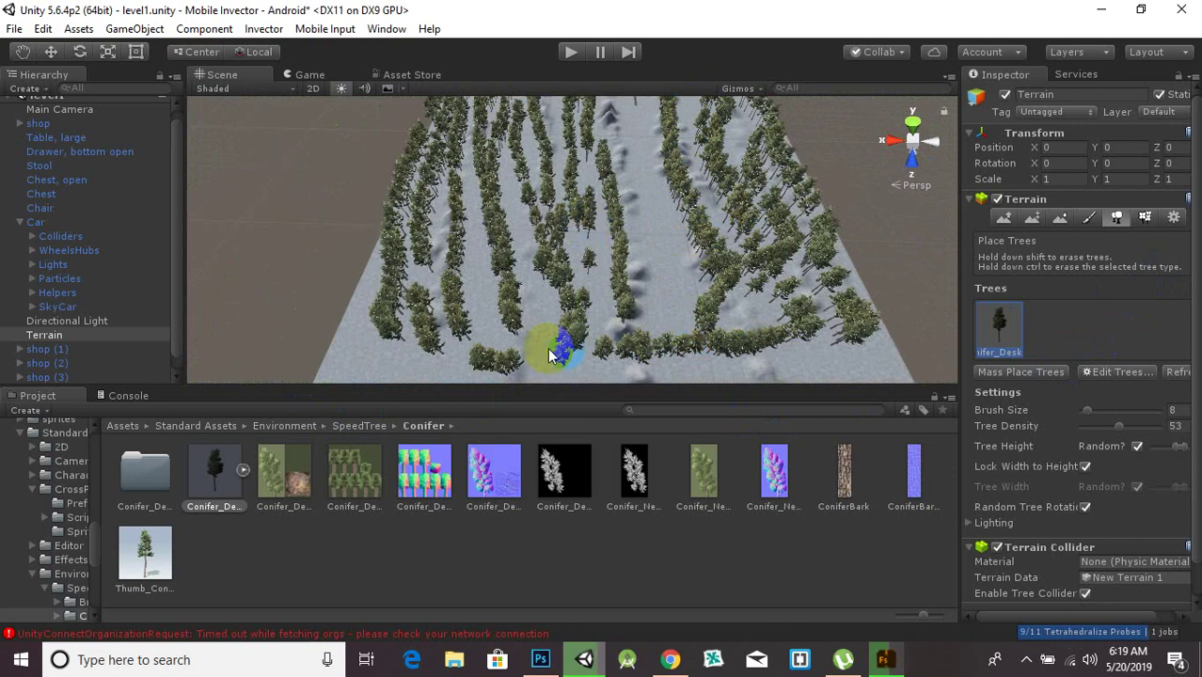
pyautogui.moveTo(523, 348)
pyautogui.mouseDown()
pyautogui.moveTo(468, 275)
pyautogui.moveTo(528, 287)
pyautogui.moveTo(417, 260)
pyautogui.moveTo(602, 294)
pyautogui.mouseUp()
pyautogui.scroll(5, 658, 290)
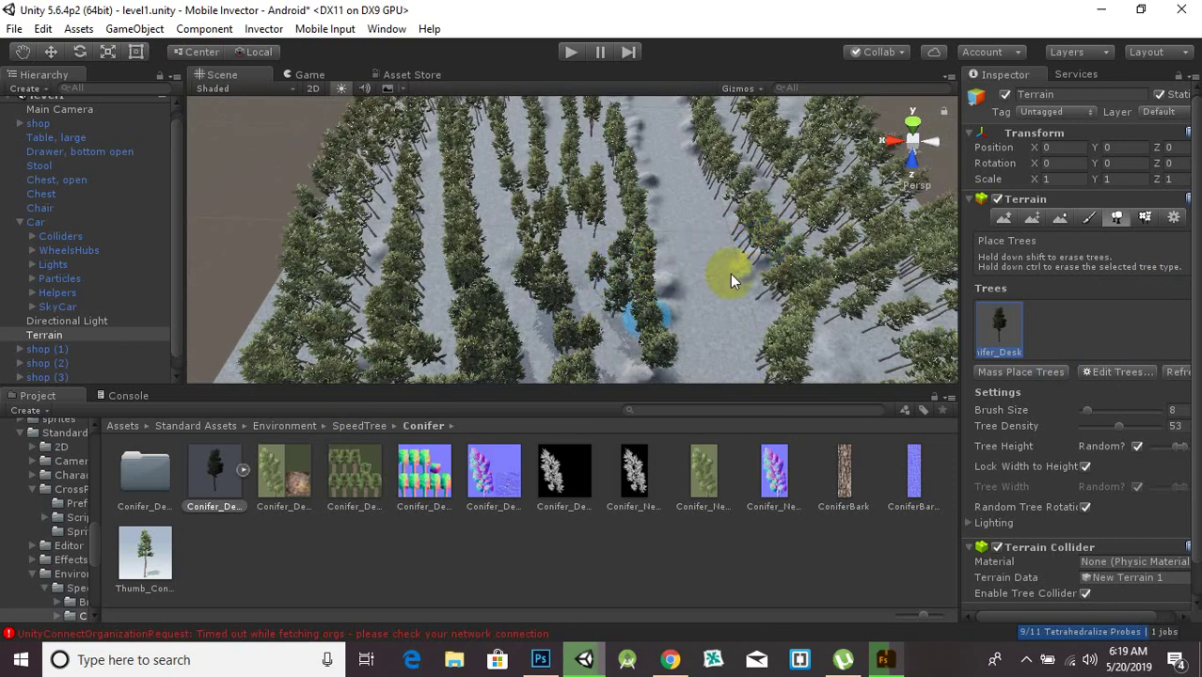
# Fill the sparse stretches of the conifer rows on both sides of the central lane, up toward the furniture end
pyautogui.scroll(-8, 819, 214)
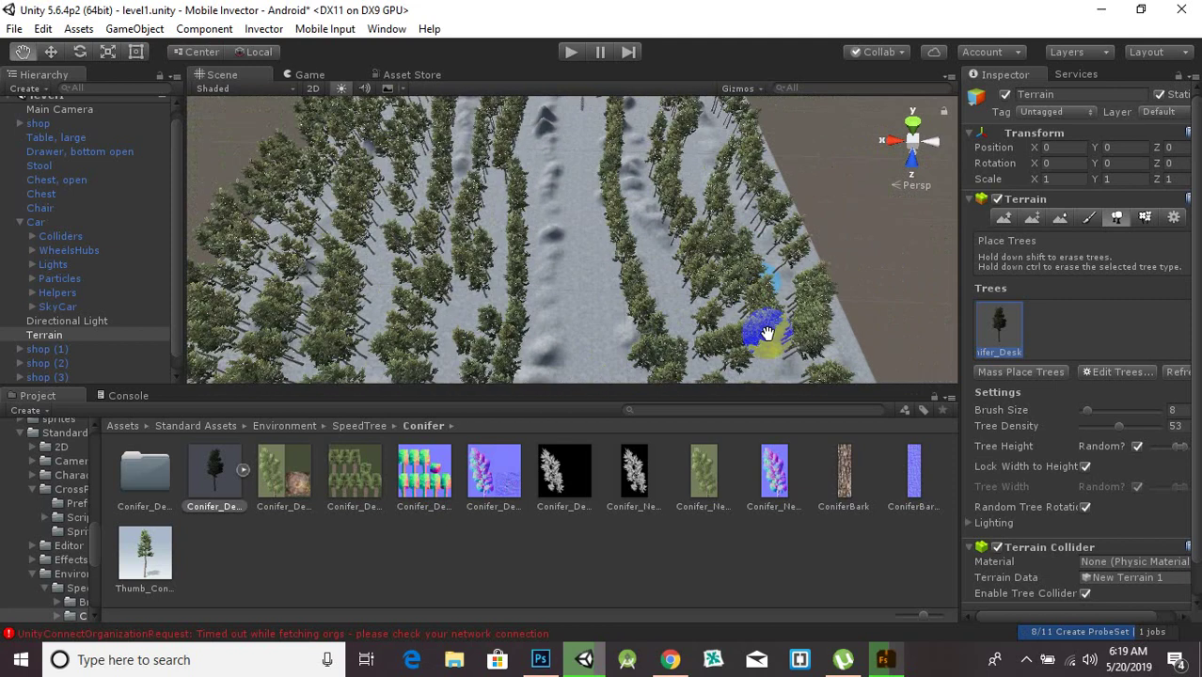
pyautogui.moveTo(677, 192)
pyautogui.mouseDown()
pyautogui.moveTo(685, 303)
pyautogui.moveTo(743, 299)
pyautogui.mouseUp()
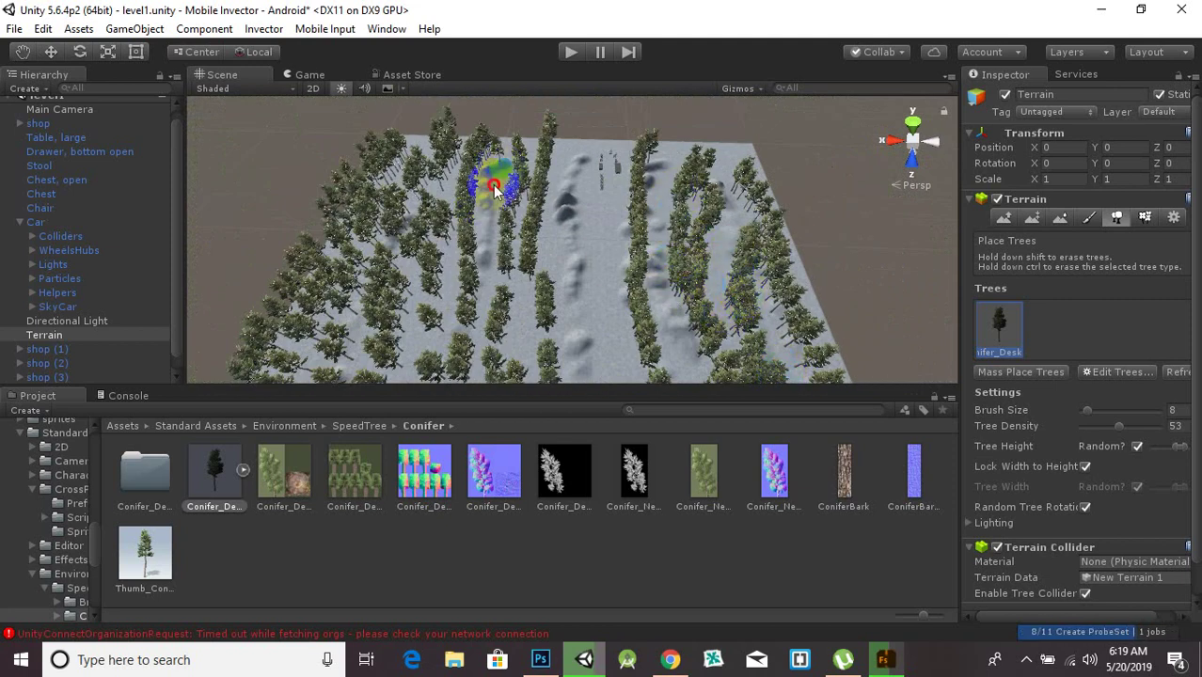
pyautogui.moveTo(647, 162); pyautogui.dragTo(694, 205)
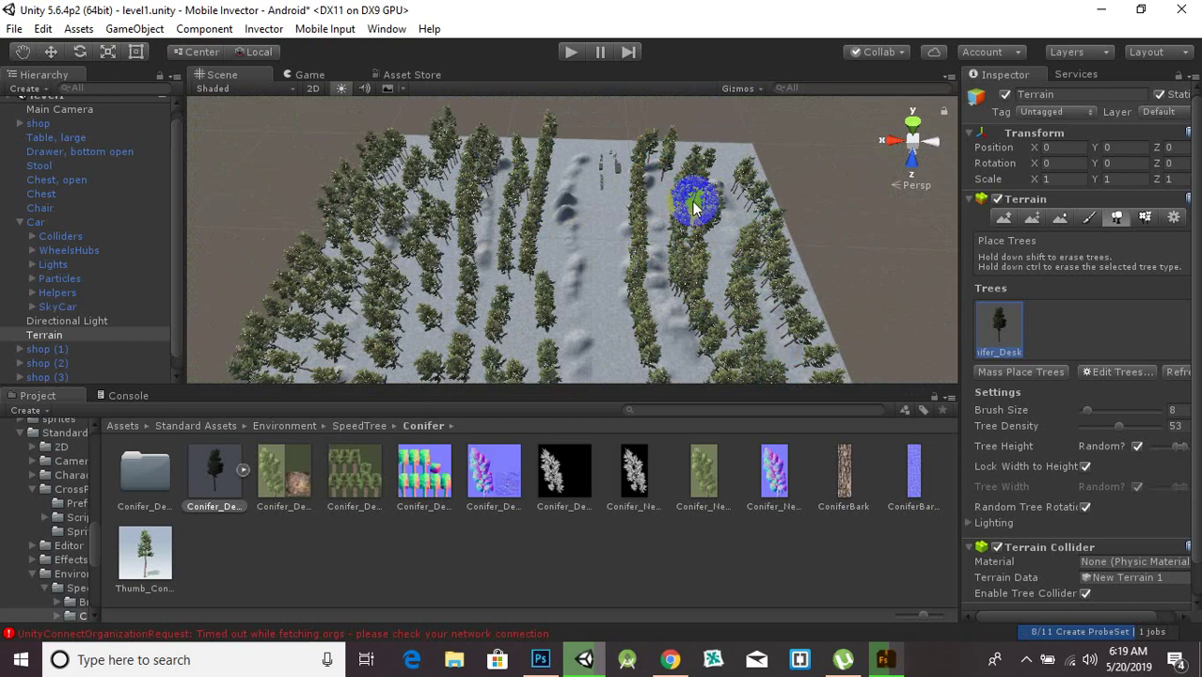
pyautogui.keyDown('alt'); pyautogui.moveTo(694, 205); pyautogui.dragTo(27, 231); pyautogui.keyUp('alt')
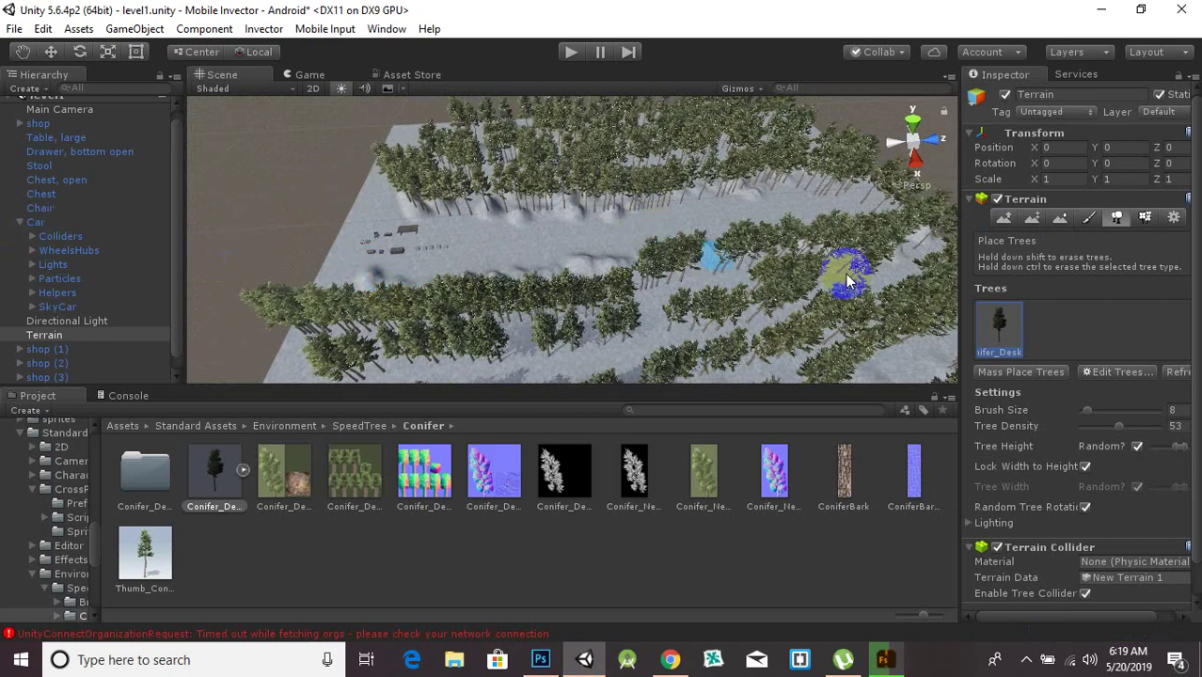
# Start adding a grass texture to the terrain's paintable details and open the choice of detail textures
pyautogui.click(1091, 222)
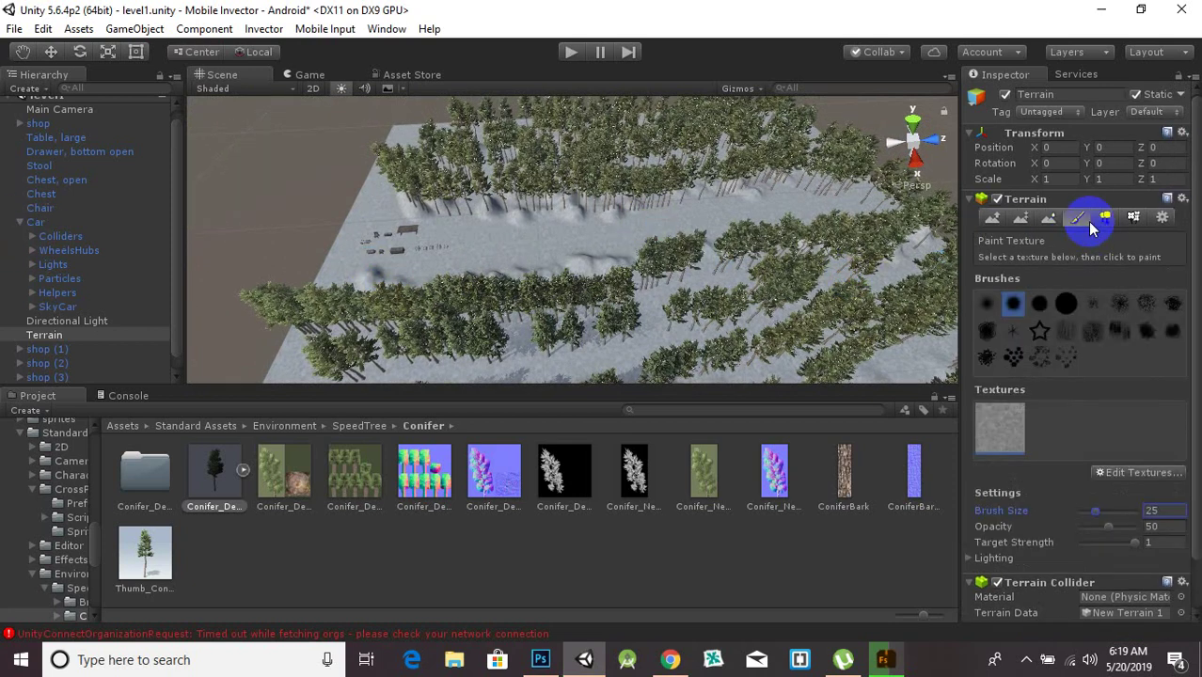
pyautogui.click(1134, 218)
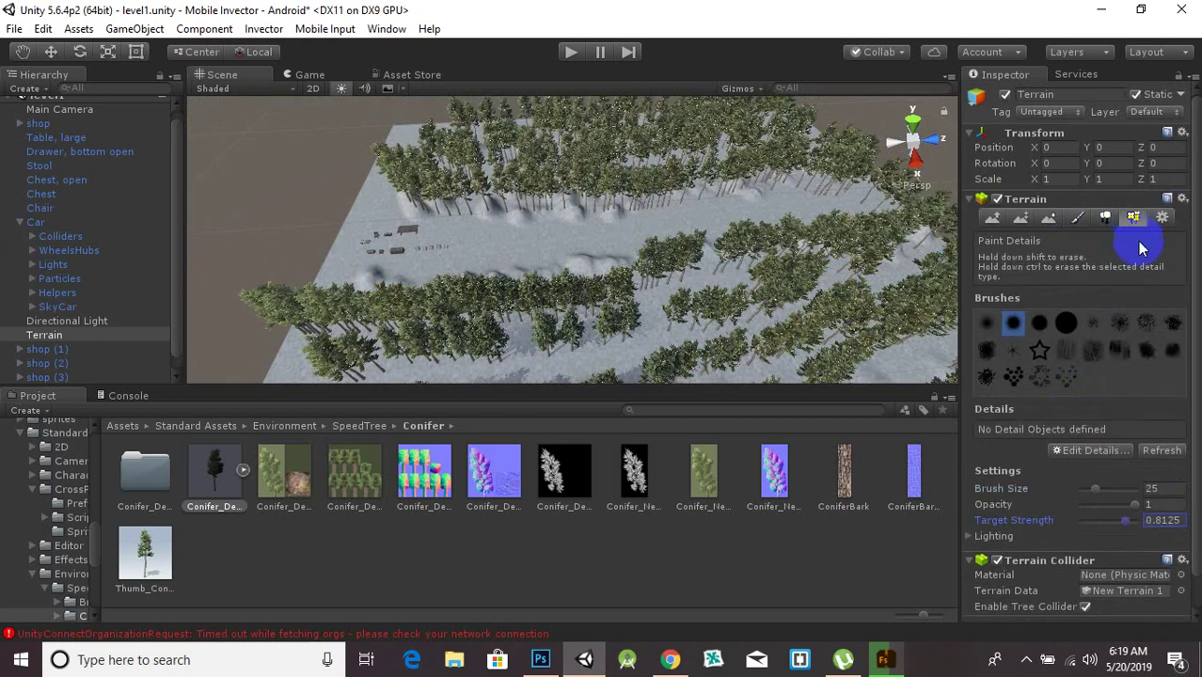
pyautogui.click(1115, 452)
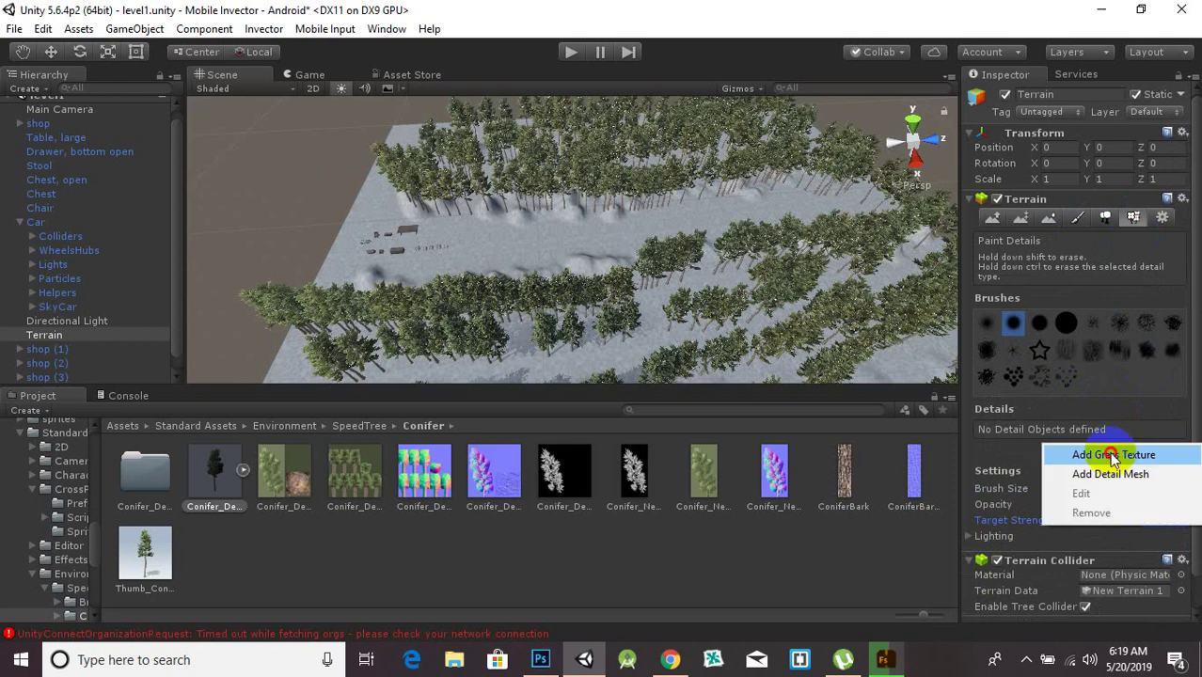
pyautogui.click(1113, 455)
pyautogui.click(348, 53)
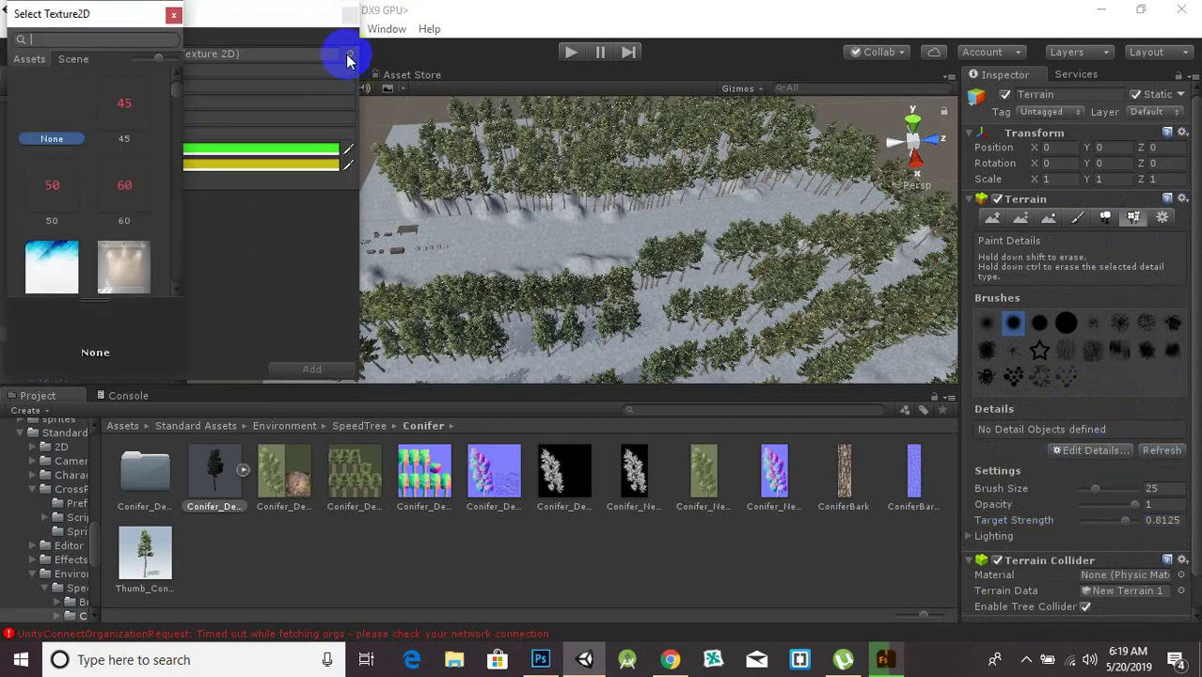
# Search the textures for "gra" and add the gras texture as the terrain's grass detail
pyautogui.write('gr')
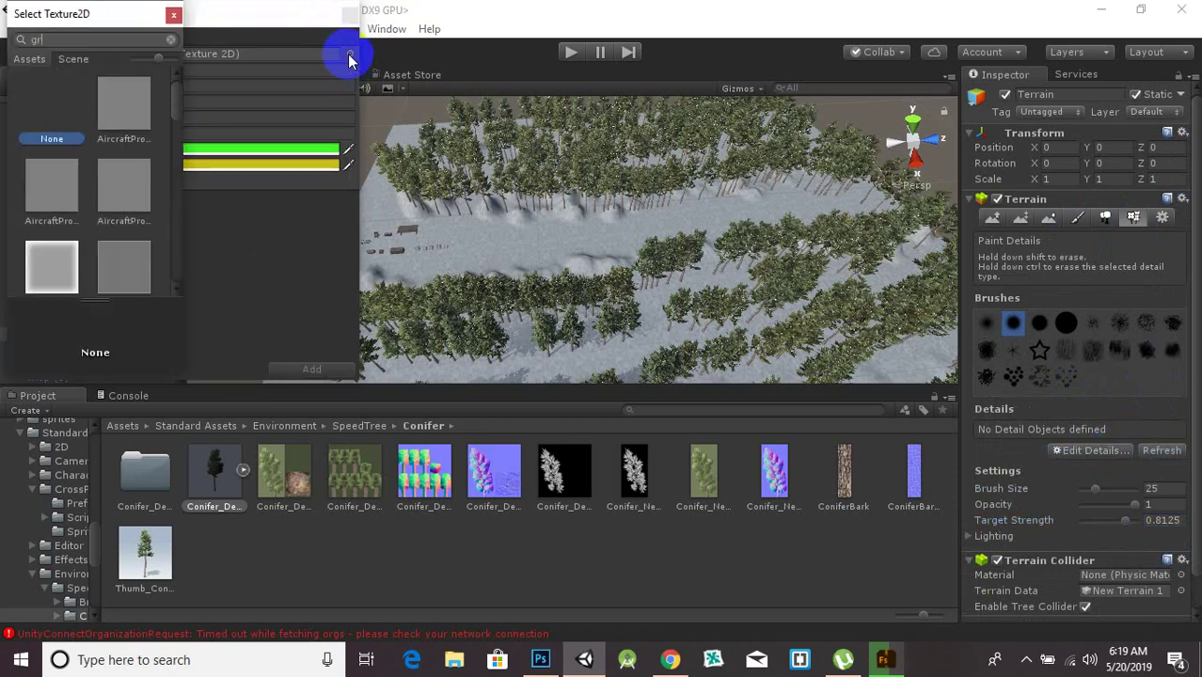
pyautogui.write('a')
pyautogui.scroll(-3, 94, 246)
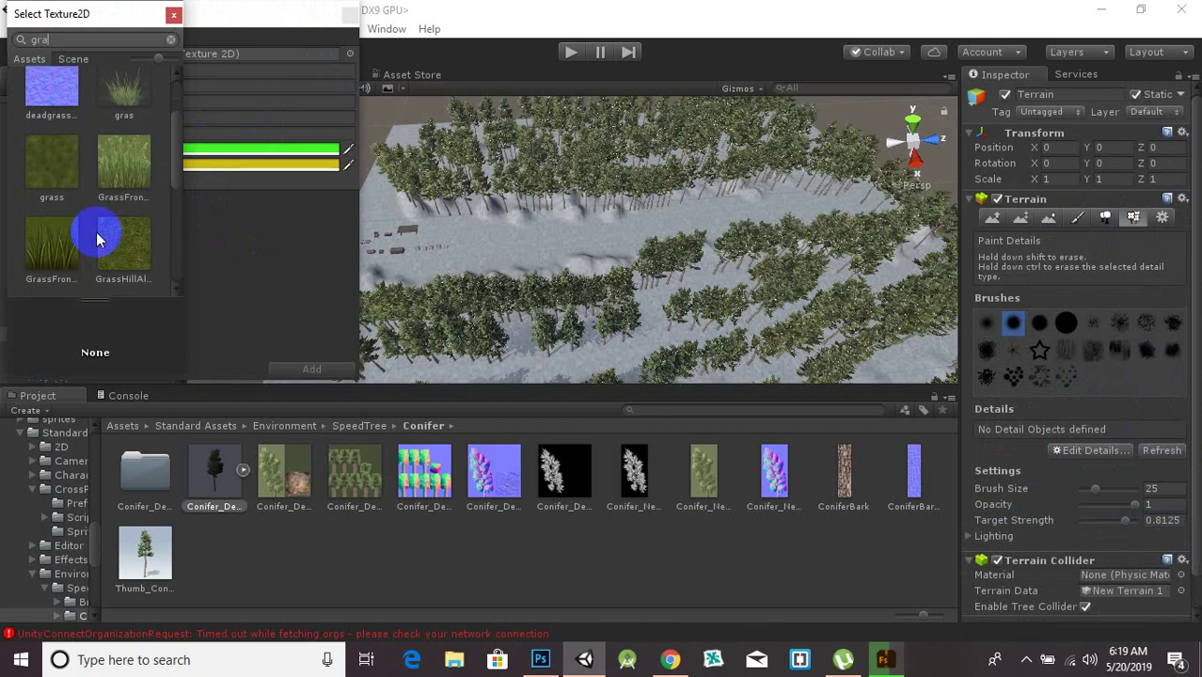
pyautogui.scroll(-2, 97, 235)
pyautogui.scroll(5, 113, 188)
pyautogui.click(121, 148)
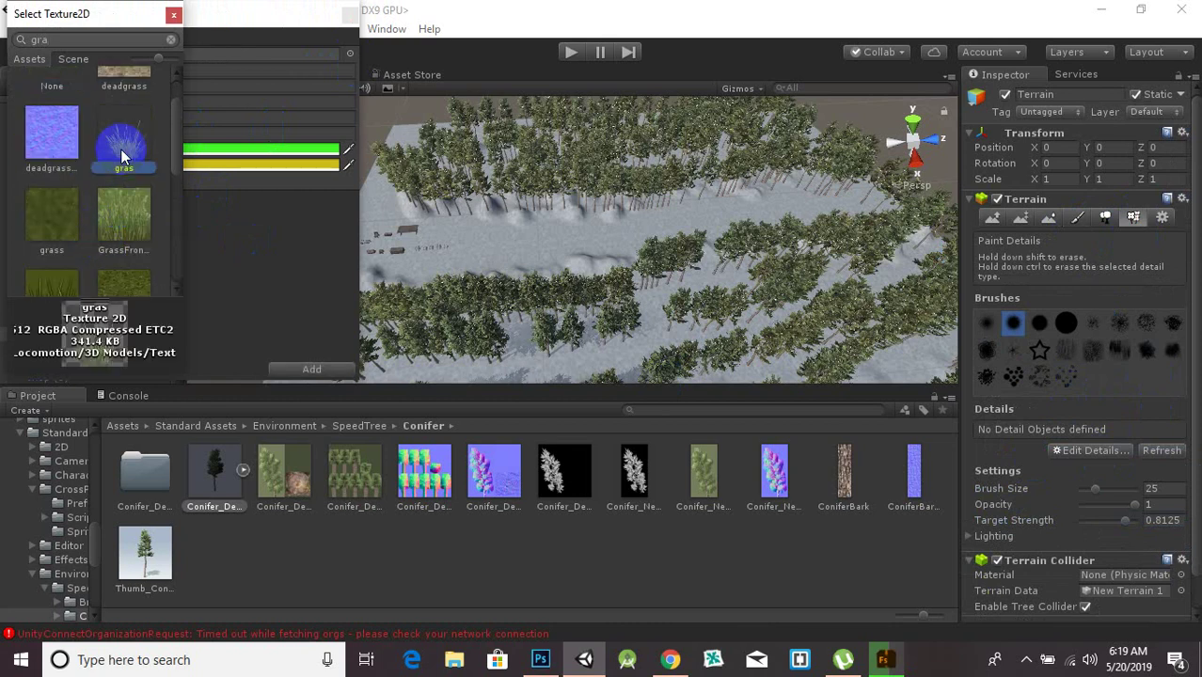
pyautogui.doubleClick(120, 149)
pyautogui.click(295, 371)
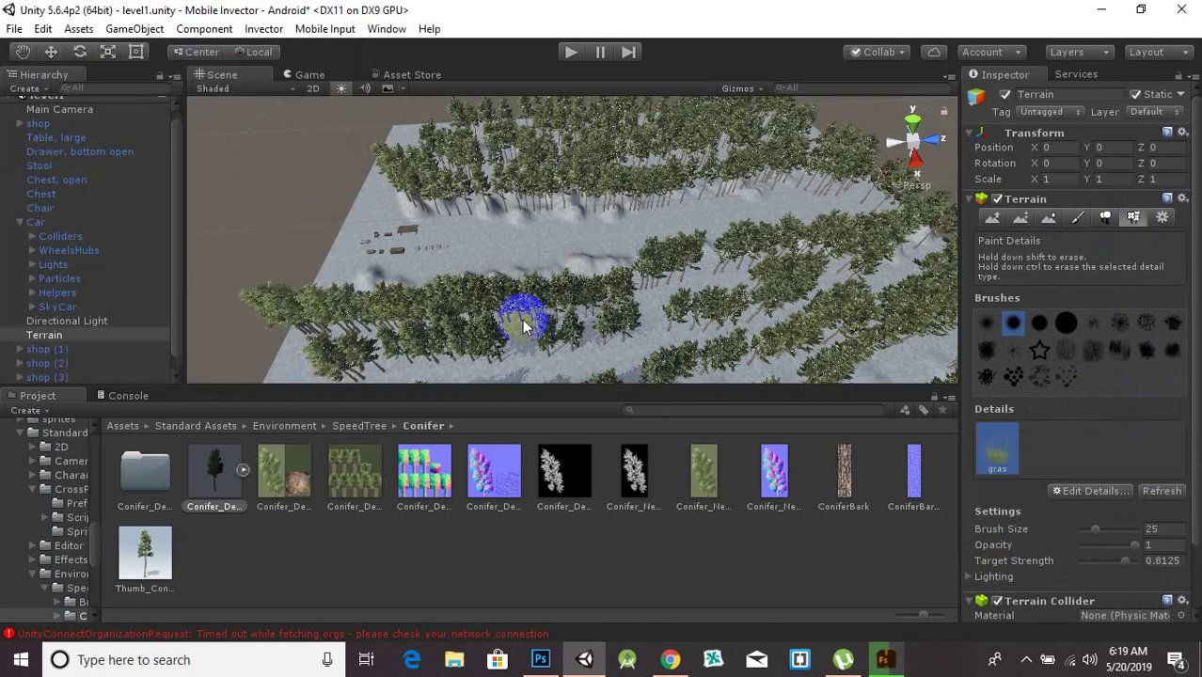
# Set the grass brush to size 100, opacity 0.22 and target strength 0.25
pyautogui.moveTo(1096, 529); pyautogui.dragTo(1118, 529)
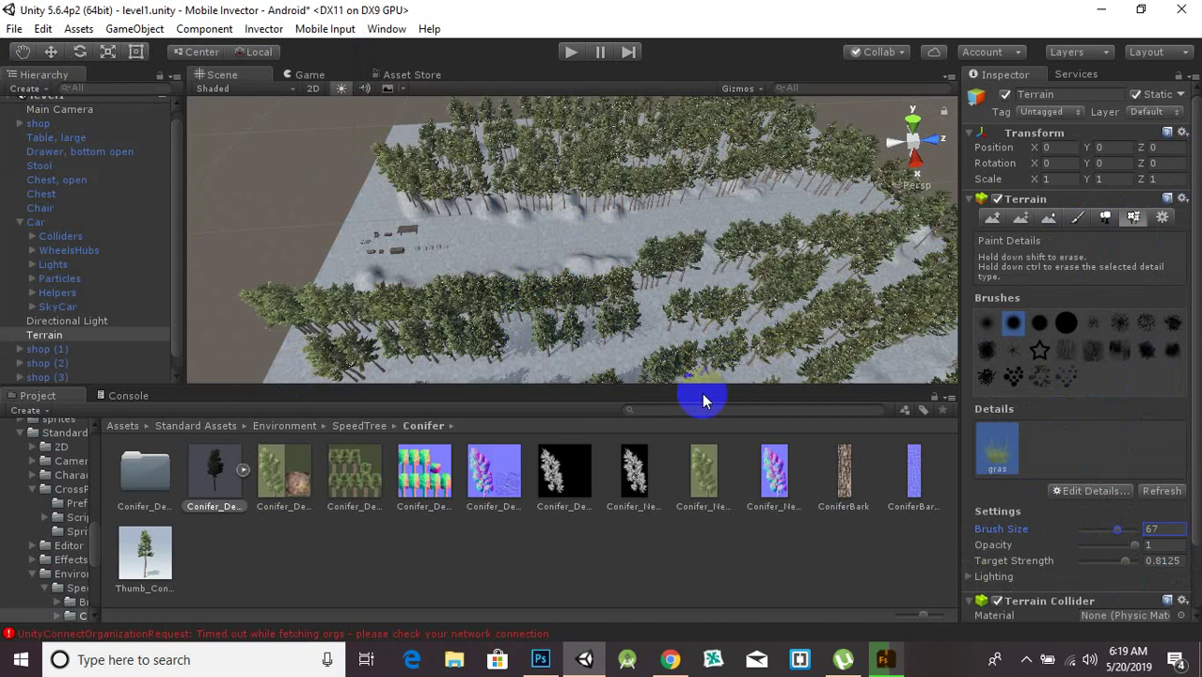
pyautogui.scroll(2, 636, 349)
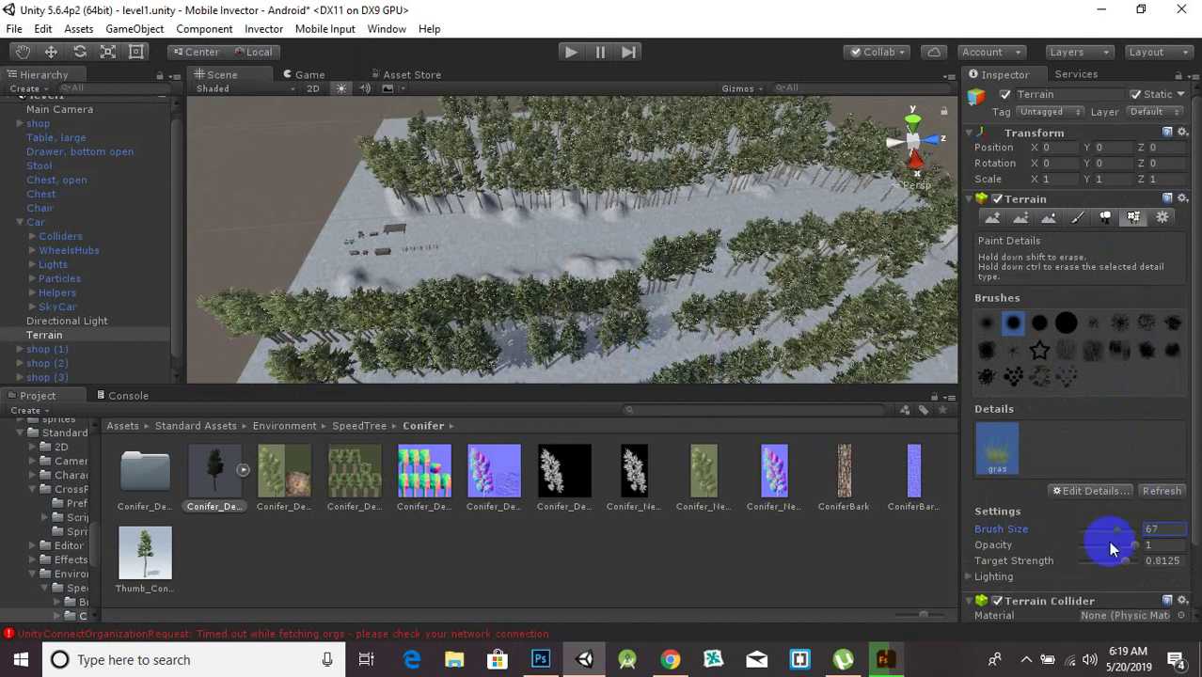
pyautogui.click(1111, 547)
pyautogui.click(1102, 559)
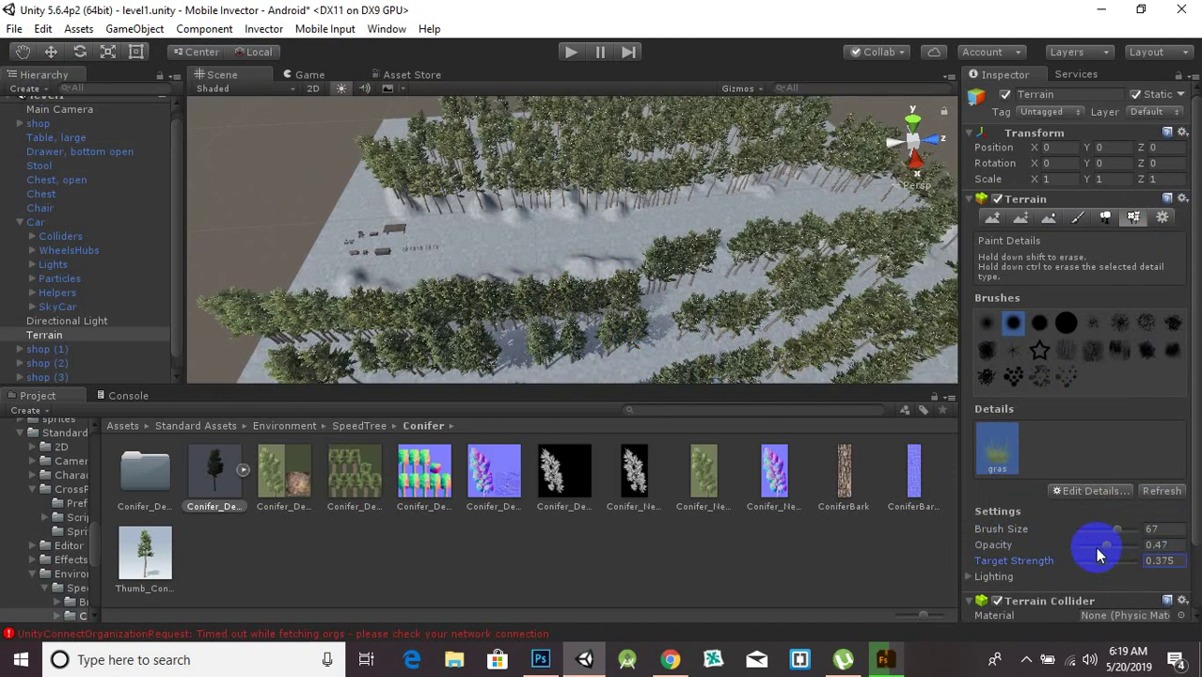
pyautogui.click(1096, 548)
pyautogui.click(1097, 561)
pyautogui.moveTo(1118, 531); pyautogui.dragTo(1139, 530)
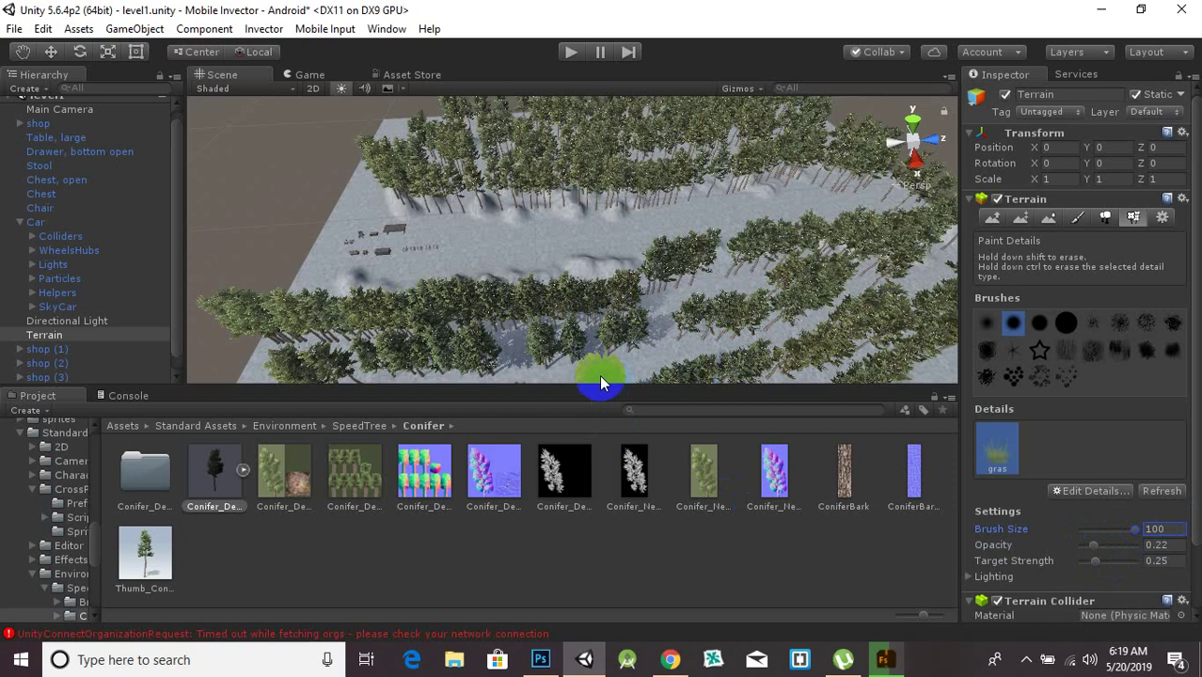
# Paint gras detail among the conifer rows, from the middle of the terrain out to its side edge
pyautogui.scroll(-3, 602, 325)
pyautogui.moveTo(611, 309); pyautogui.dragTo(597, 281, button='middle')
pyautogui.moveTo(596, 281)
pyautogui.mouseDown()
pyautogui.moveTo(408, 303)
pyautogui.moveTo(582, 256)
pyautogui.moveTo(818, 237)
pyautogui.mouseUp()
pyautogui.moveTo(237, 387)
pyautogui.mouseDown()
pyautogui.moveTo(497, 322)
pyautogui.moveTo(445, 554)
pyautogui.mouseUp()
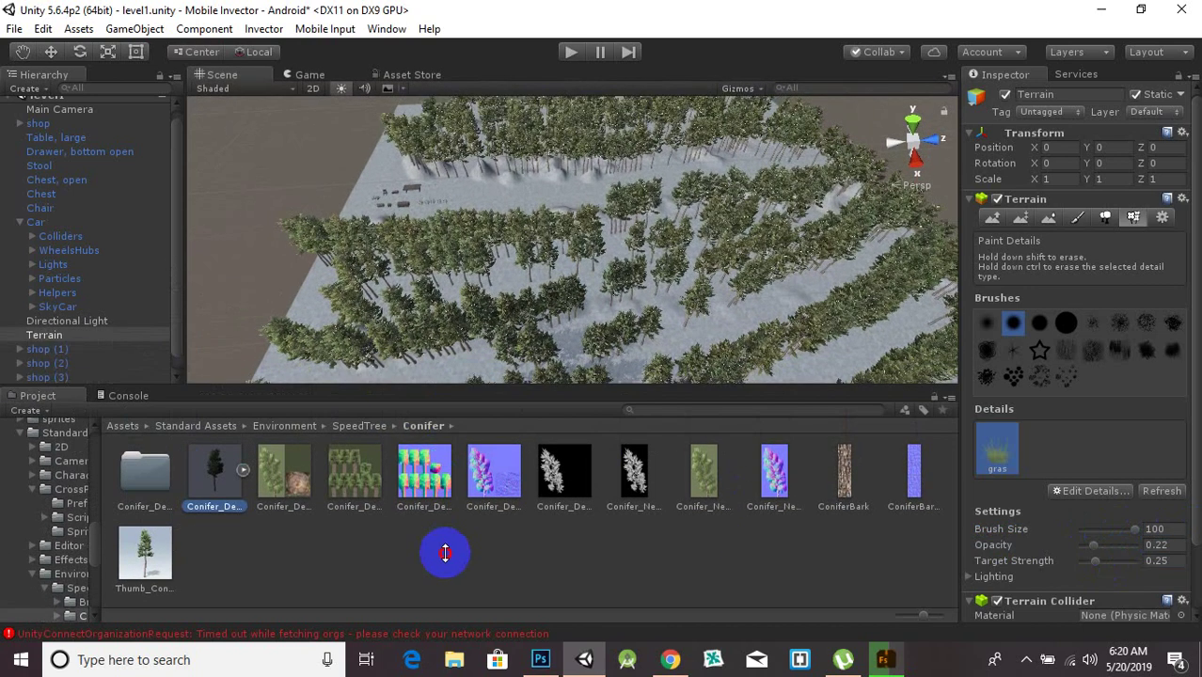
pyautogui.moveTo(675, 241); pyautogui.dragTo(711, 210, button='middle')
pyautogui.moveTo(513, 341)
pyautogui.mouseDown(button='middle')
pyautogui.moveTo(595, 229)
pyautogui.moveTo(832, 188)
pyautogui.mouseUp(button='middle')
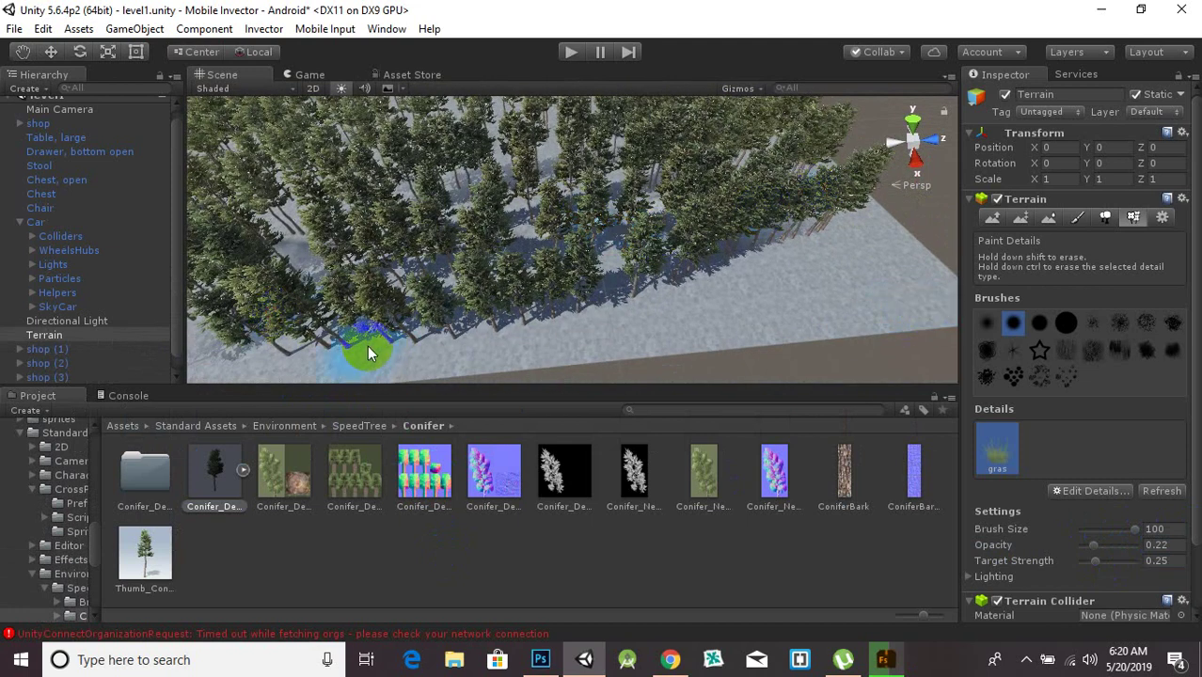
# Paint more gras detail around the furniture area, along the hills and between the remaining conifer rows
pyautogui.scroll(-5, 367, 353)
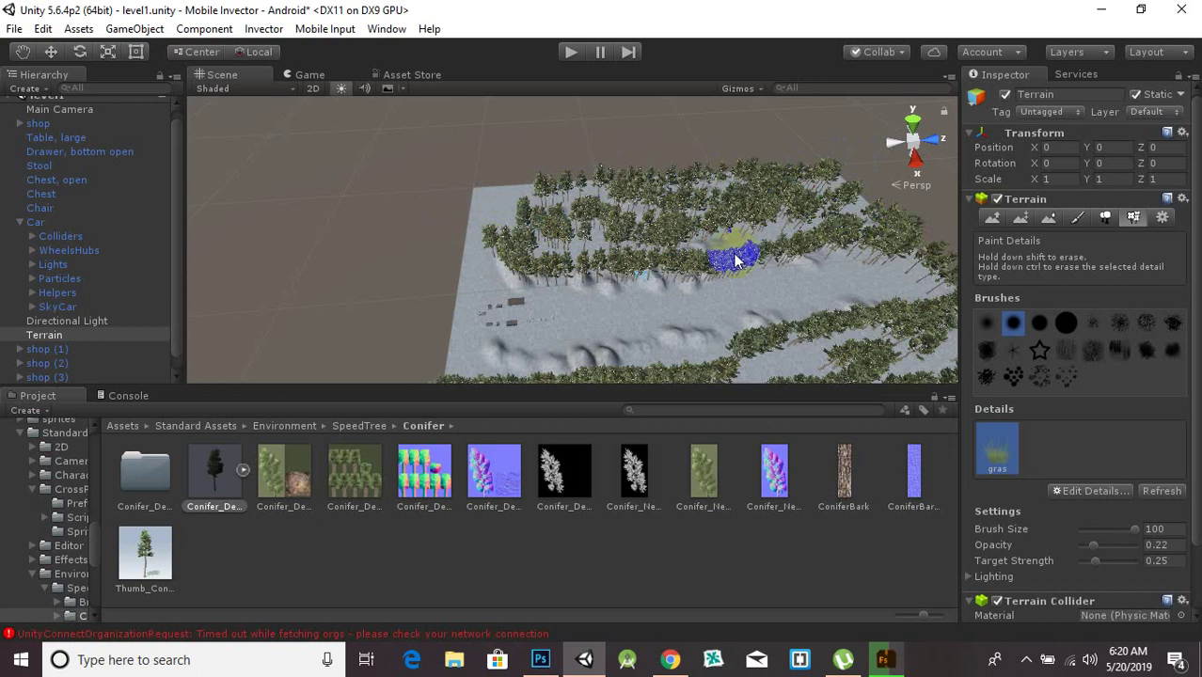
pyautogui.click(513, 296)
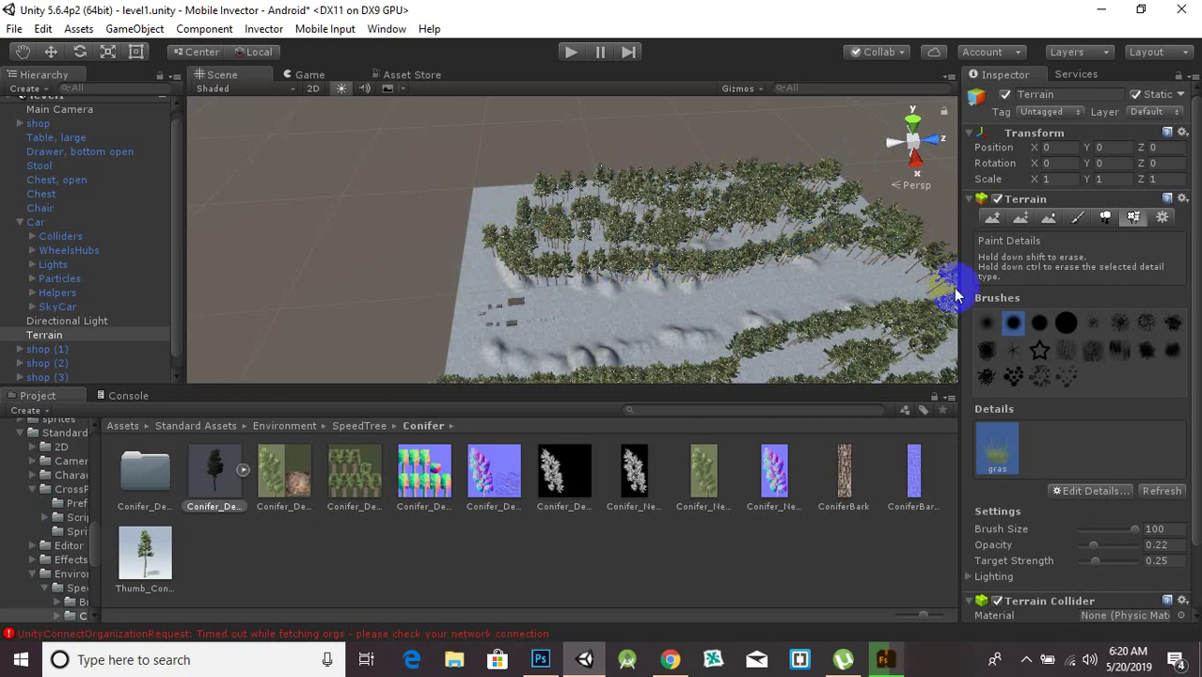
pyautogui.click(666, 356)
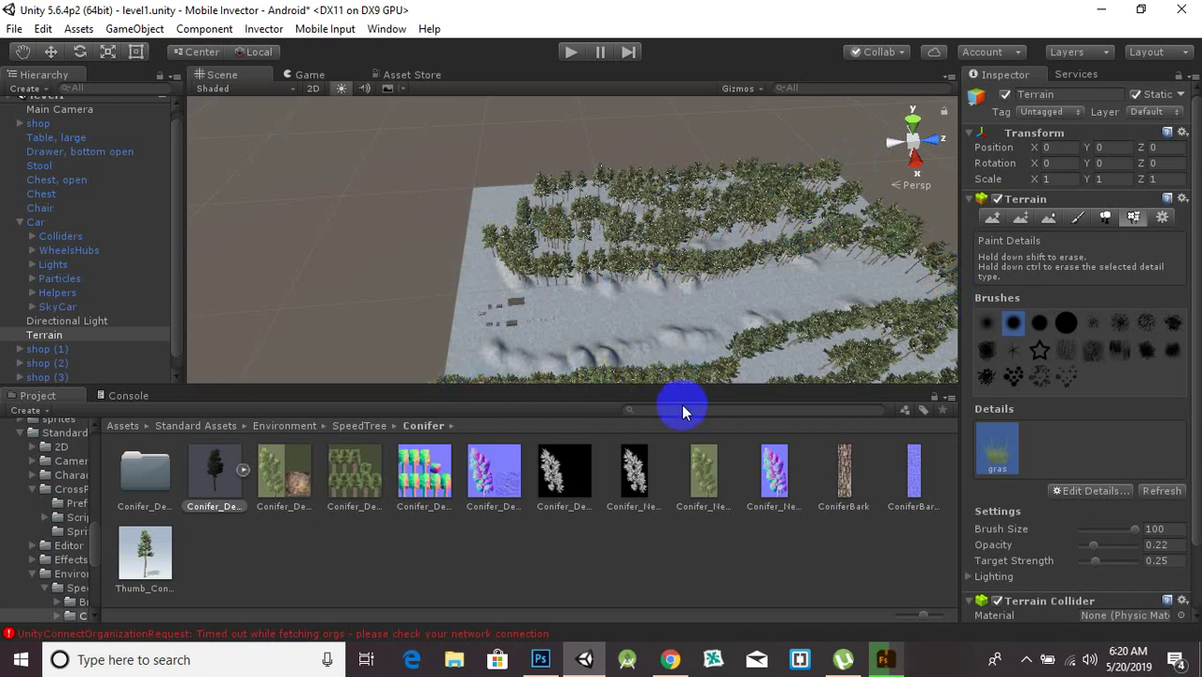
pyautogui.scroll(5, 731, 291)
pyautogui.moveTo(822, 278); pyautogui.dragTo(689, 345)
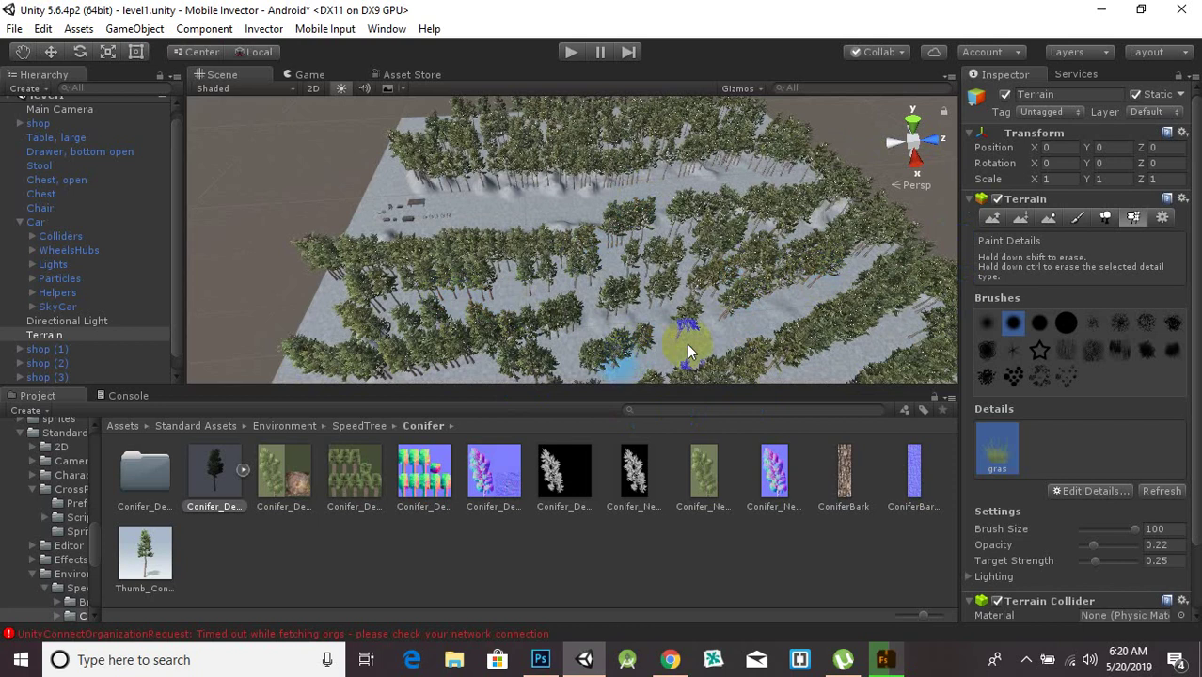
# Examine the planted rows and hills around the lane, run the scene to check the trees and grass, and stop it
pyautogui.scroll(3, 687, 343)
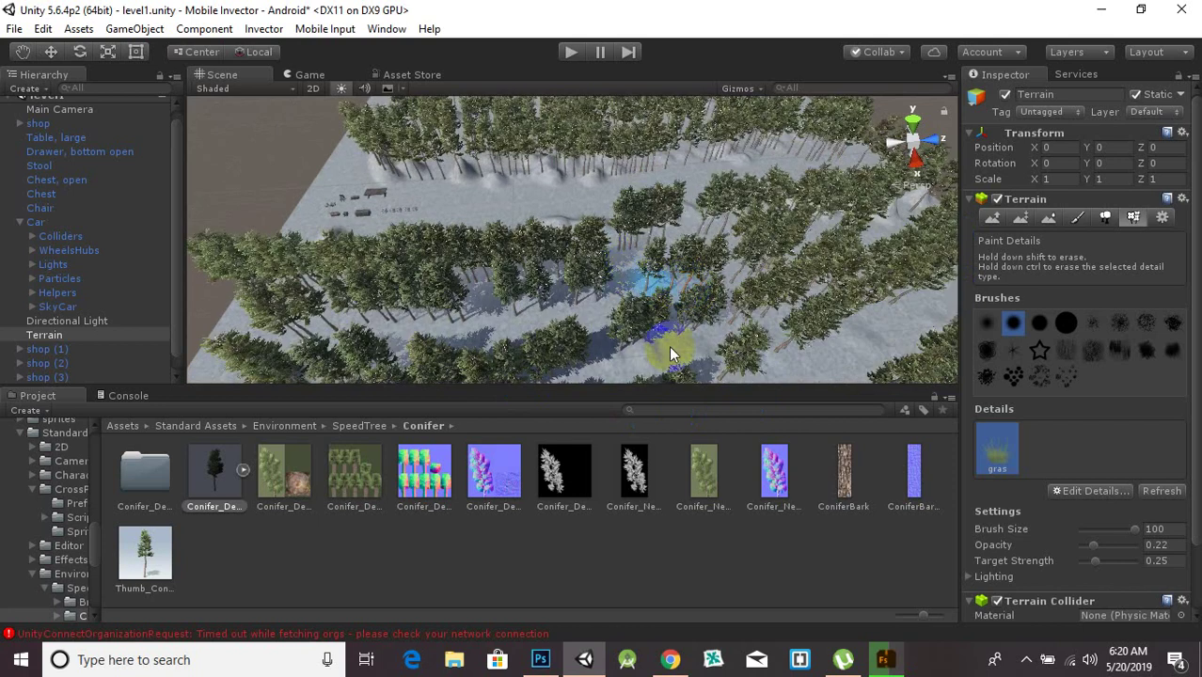
pyautogui.scroll(2, 602, 271)
pyautogui.keyDown('alt'); pyautogui.moveTo(607, 268); pyautogui.dragTo(644, 349); pyautogui.keyUp('alt')
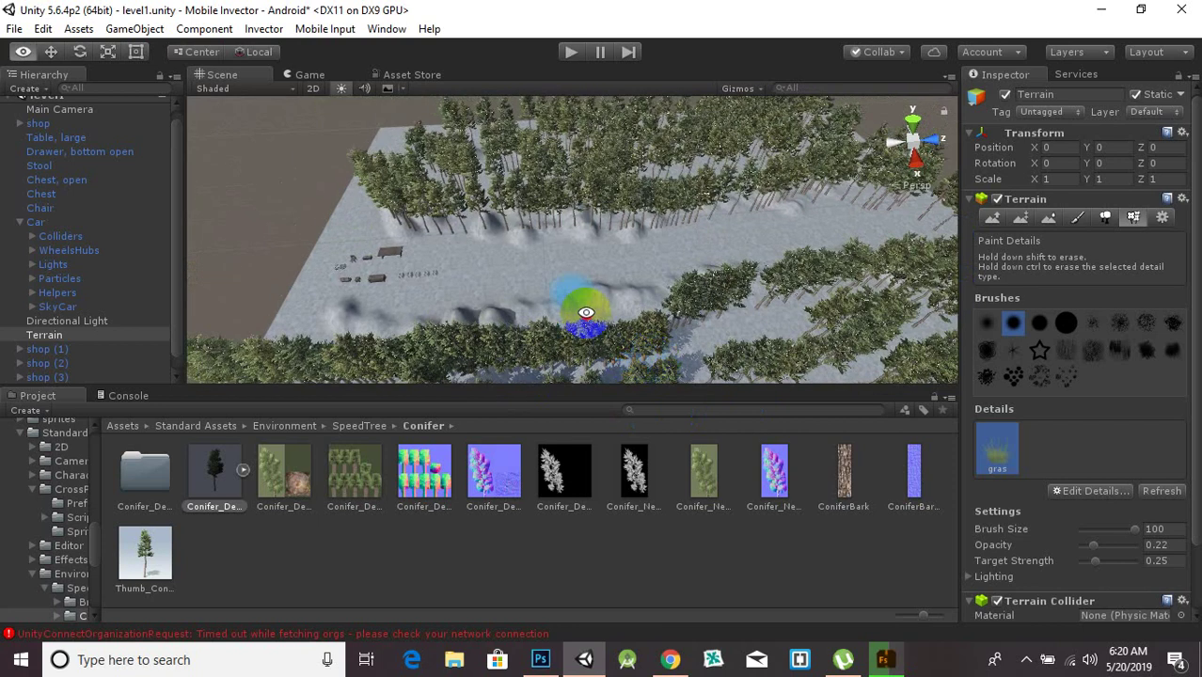
pyautogui.moveTo(580, 317)
pyautogui.keyDown('alt'); pyautogui.mouseDown()
pyautogui.moveTo(871, 304)
pyautogui.moveTo(645, 268)
pyautogui.mouseUp(); pyautogui.keyUp('alt')
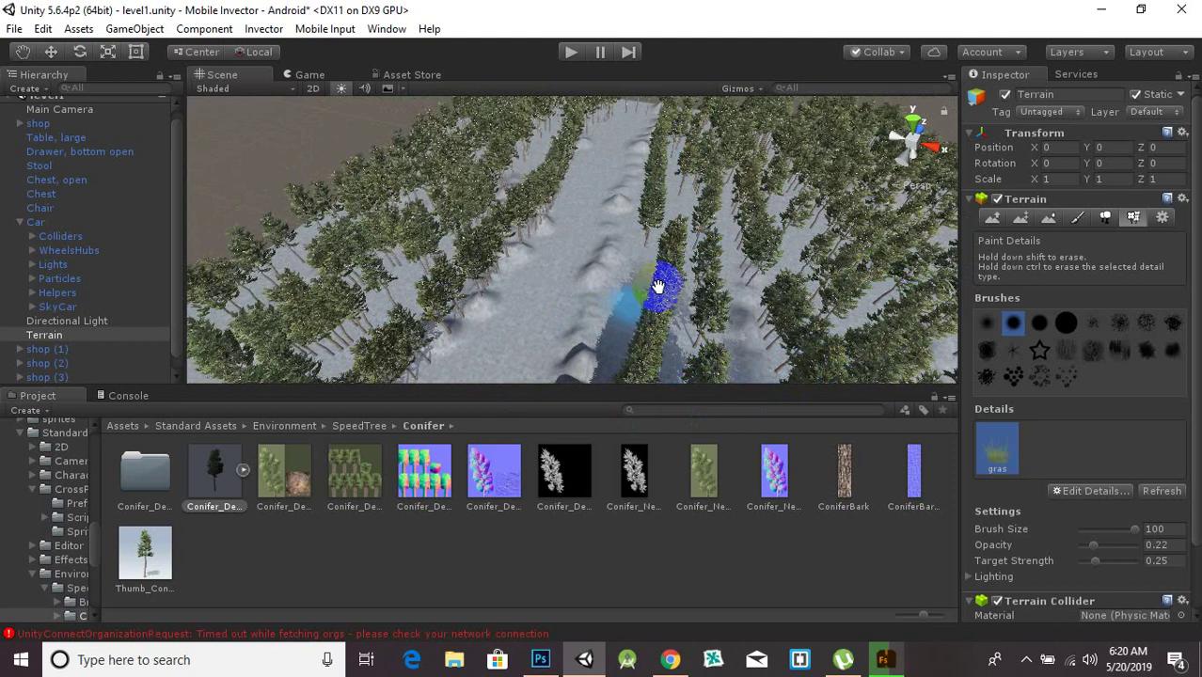
pyautogui.moveTo(658, 285)
pyautogui.mouseDown(button='middle')
pyautogui.moveTo(698, 252)
pyautogui.moveTo(779, 228)
pyautogui.mouseUp(button='middle')
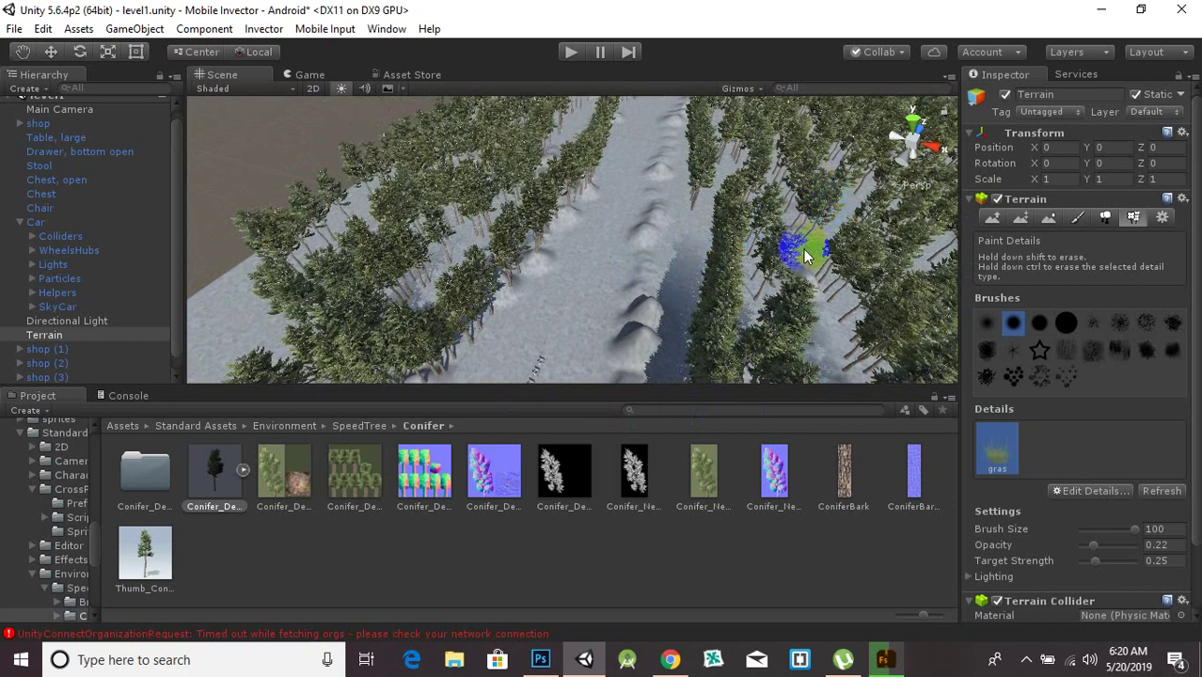
pyautogui.click(571, 52)
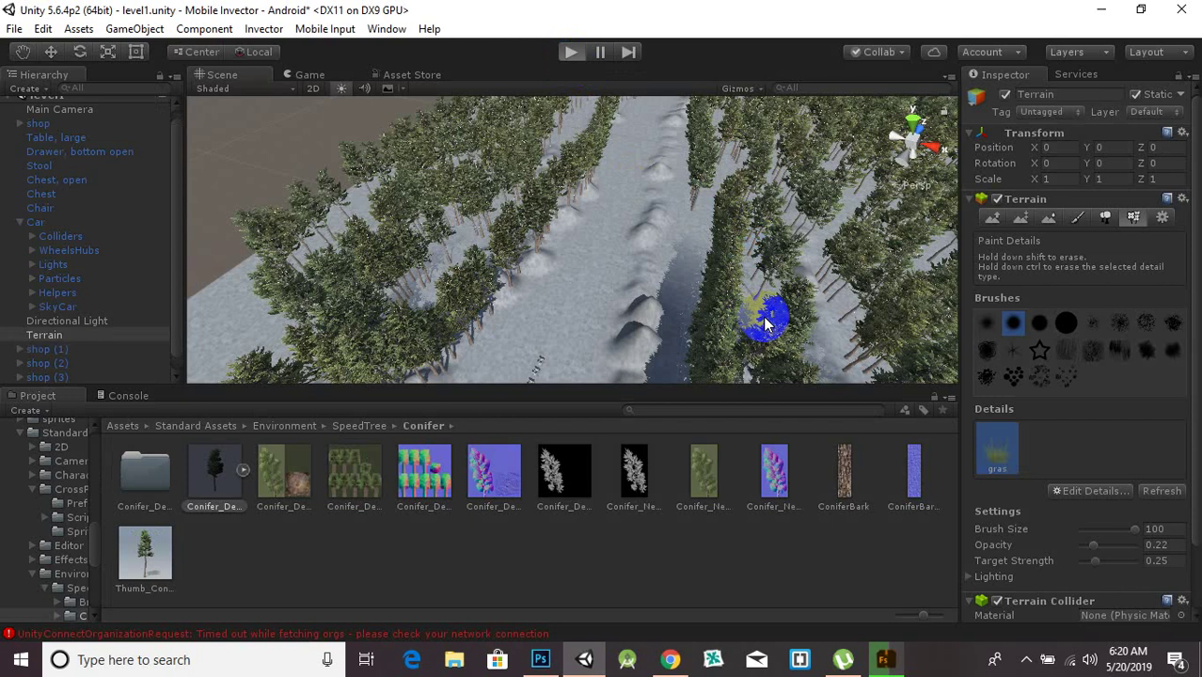
pyautogui.hotkey('ctrl', 'p')
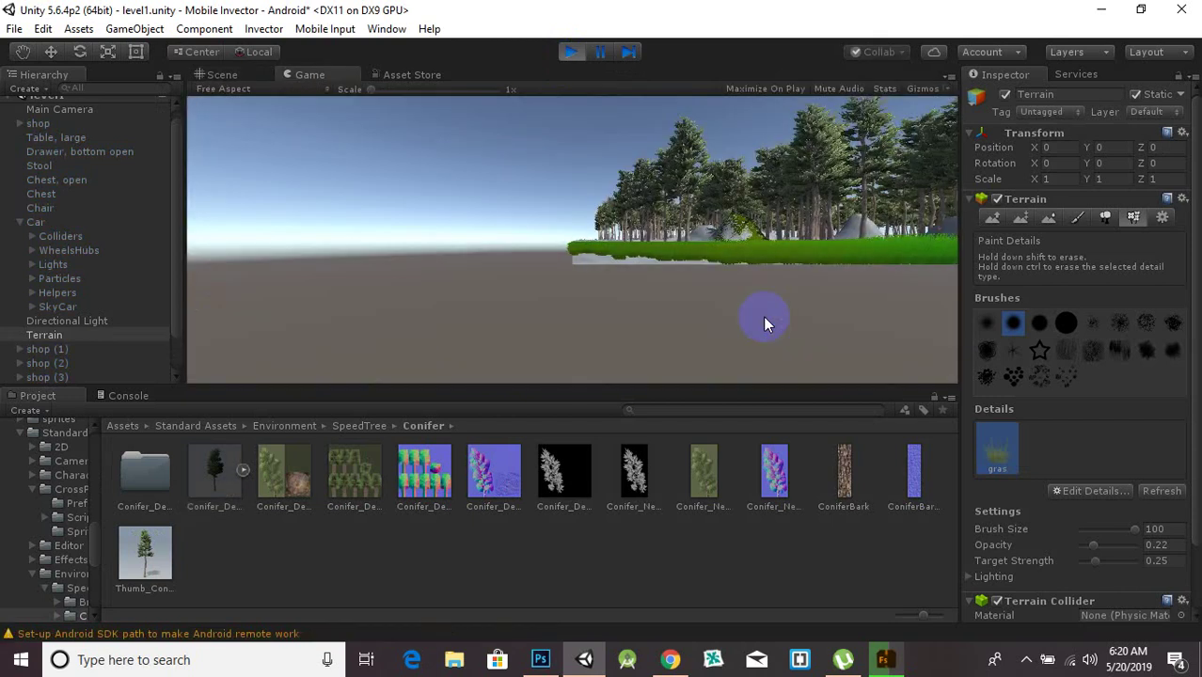
pyautogui.click(569, 54)
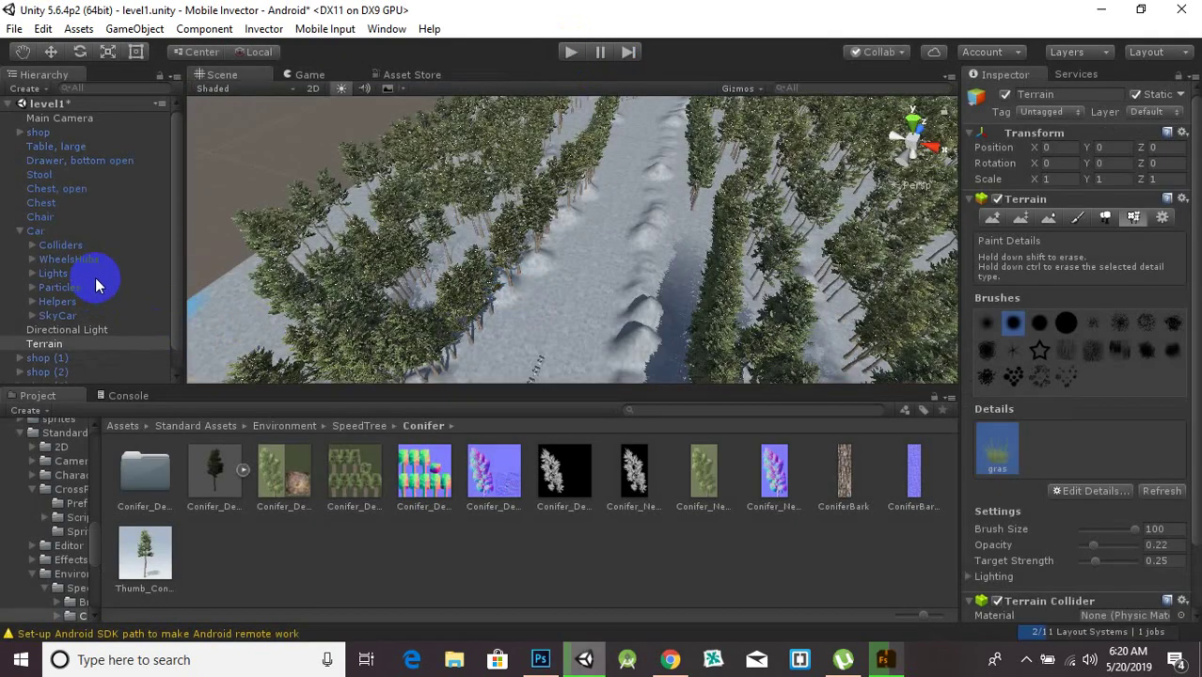
# Delete the Main Camera and add the FreeLookCameraRig prefab from Standard Assets, Cameras, Prefabs to the scene
pyautogui.click(75, 118)
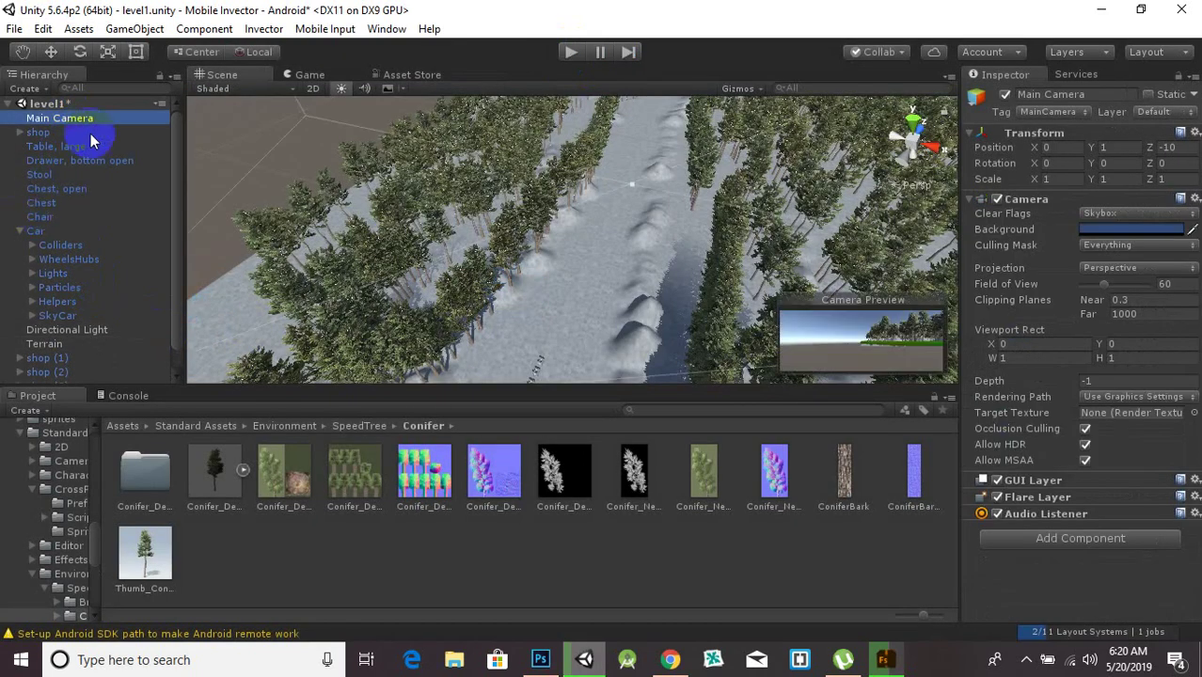
pyautogui.press('Delete')
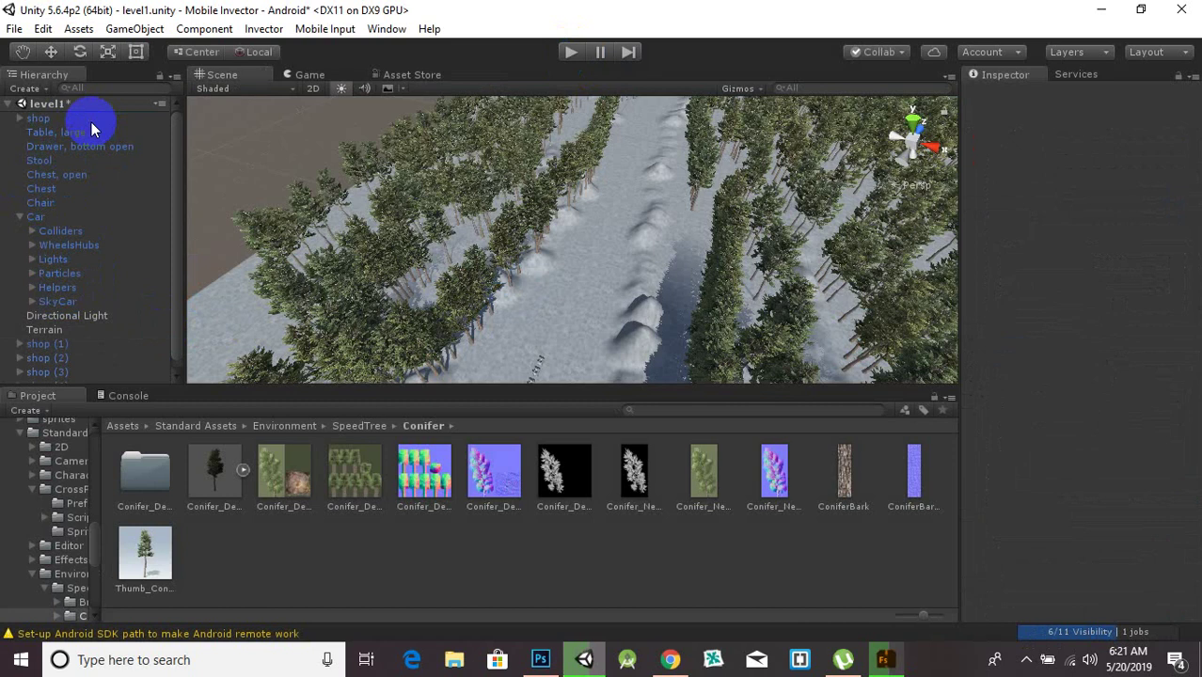
pyautogui.click(124, 427)
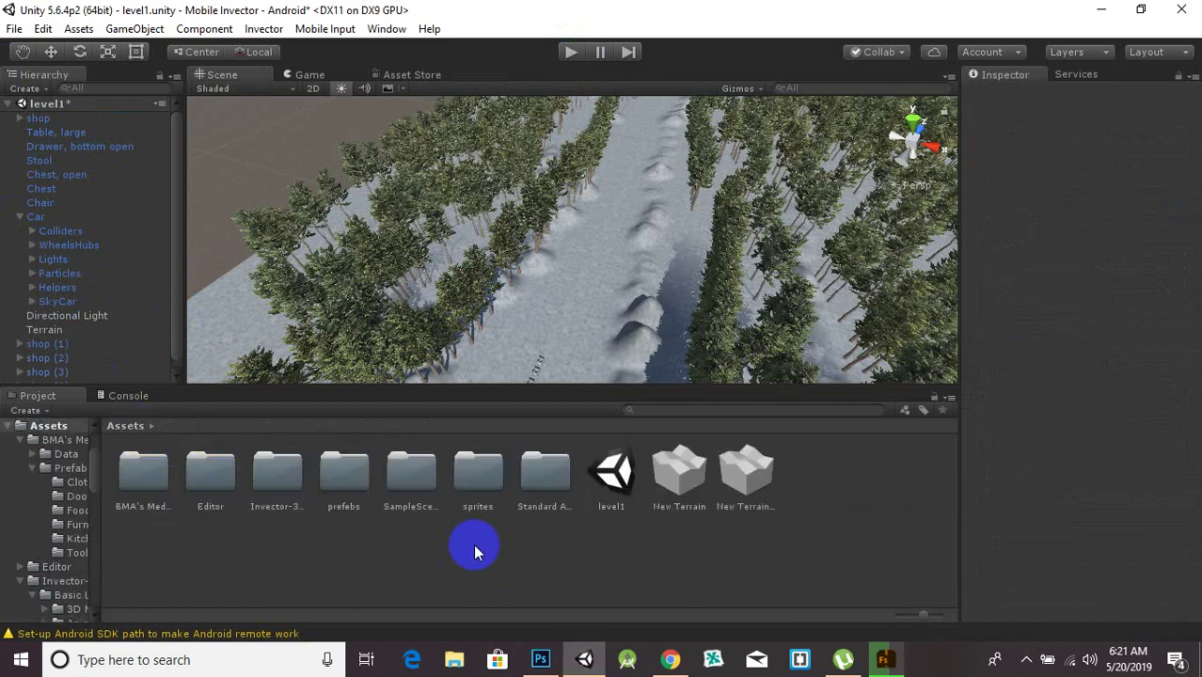
pyautogui.doubleClick(550, 465)
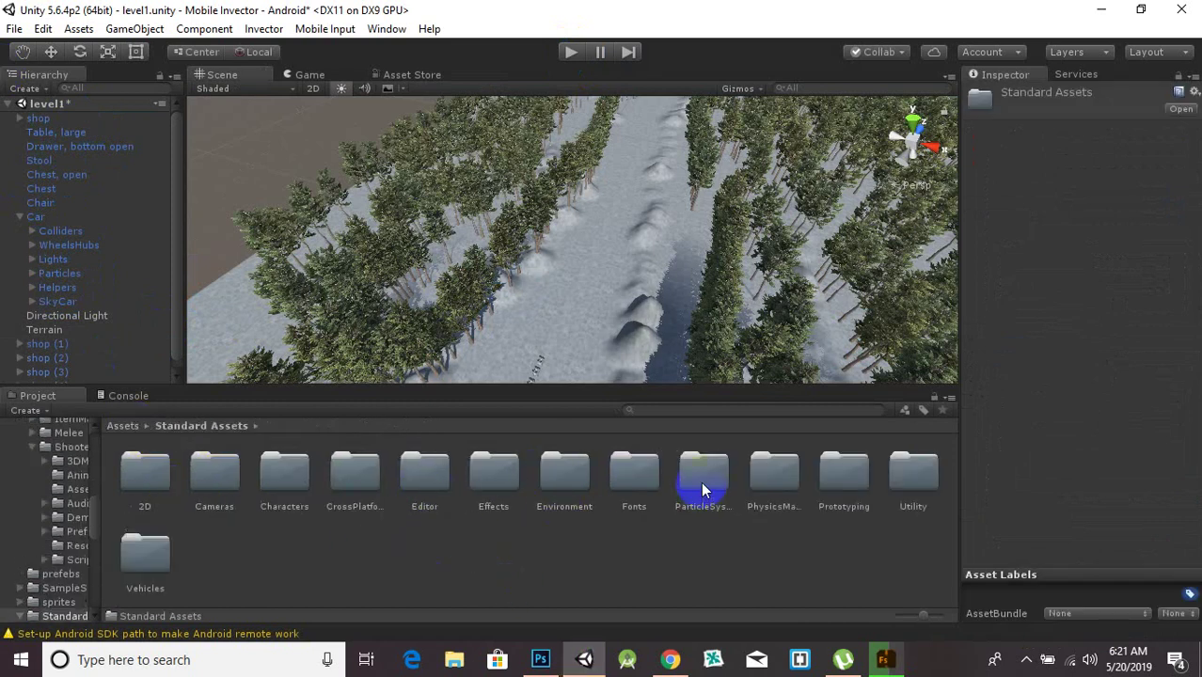
pyautogui.doubleClick(363, 475)
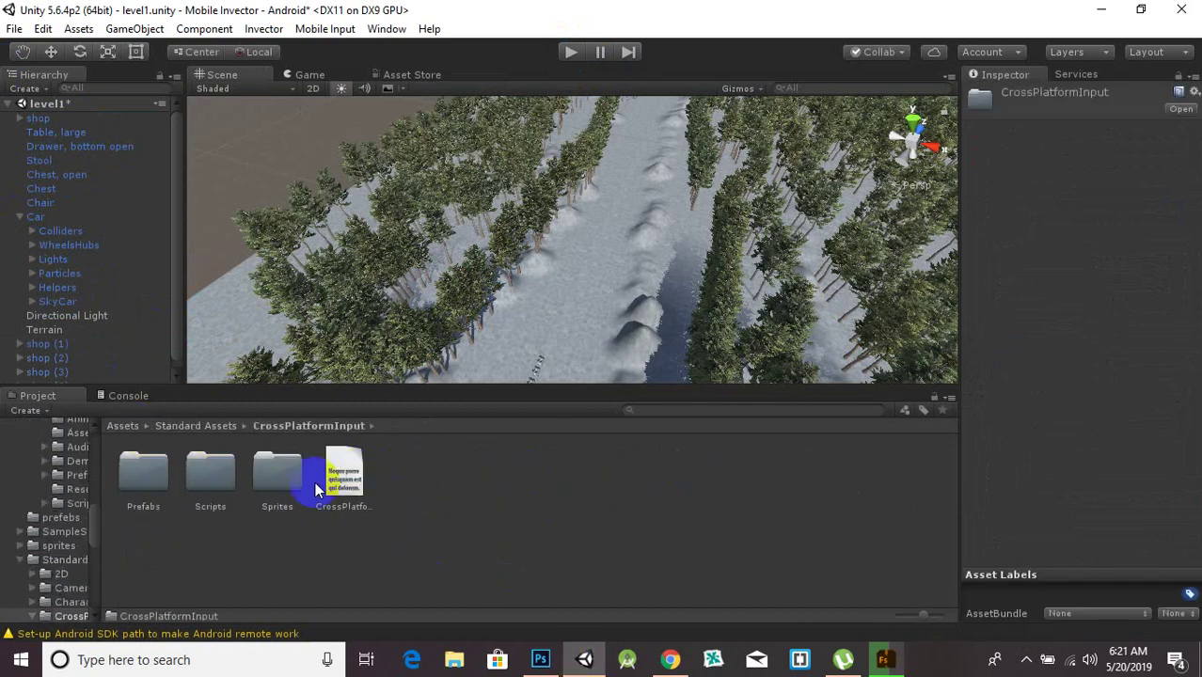
pyautogui.click(229, 425)
pyautogui.doubleClick(217, 510)
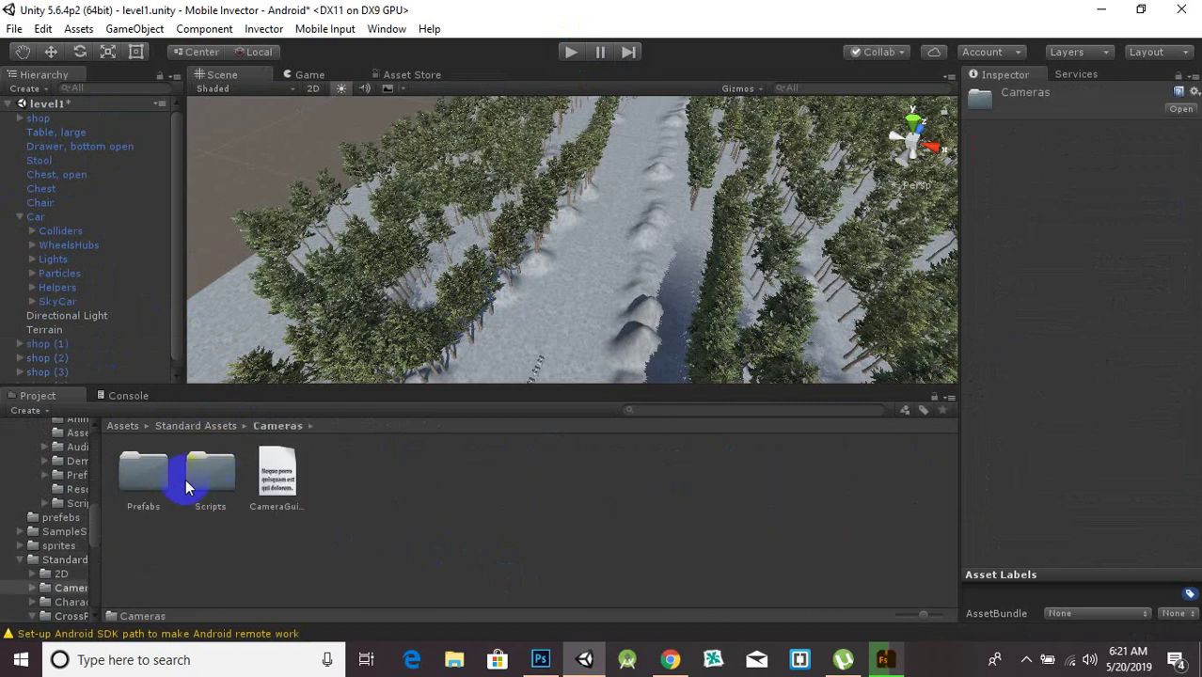
pyautogui.doubleClick(141, 476)
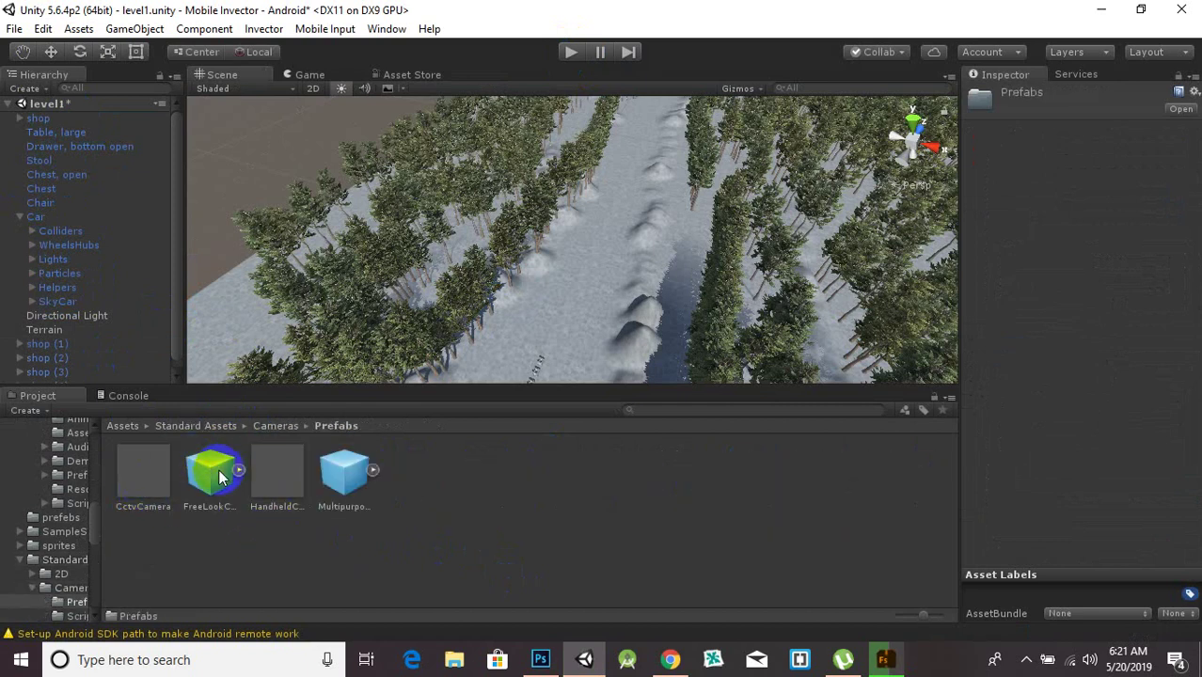
pyautogui.scroll(-1, 114, 367)
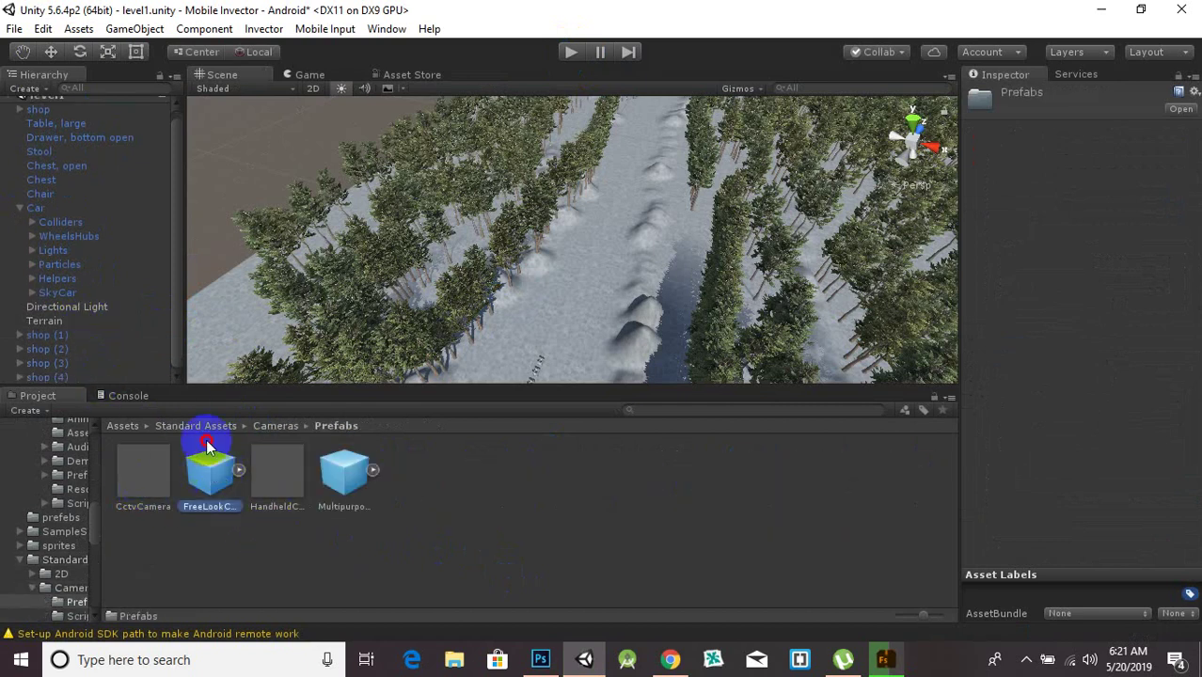
pyautogui.moveTo(206, 440); pyautogui.dragTo(77, 384)
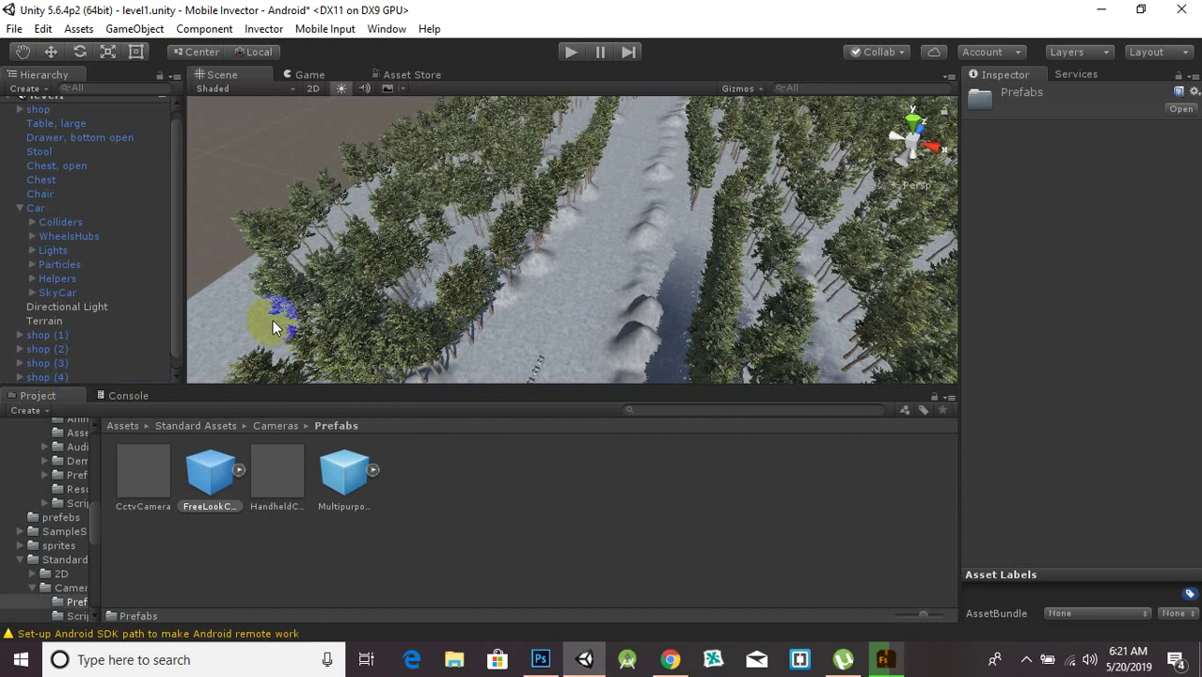
# Run the scene with the new camera rig, show the rendering statistics to check performance, and stop it
pyautogui.click(573, 53)
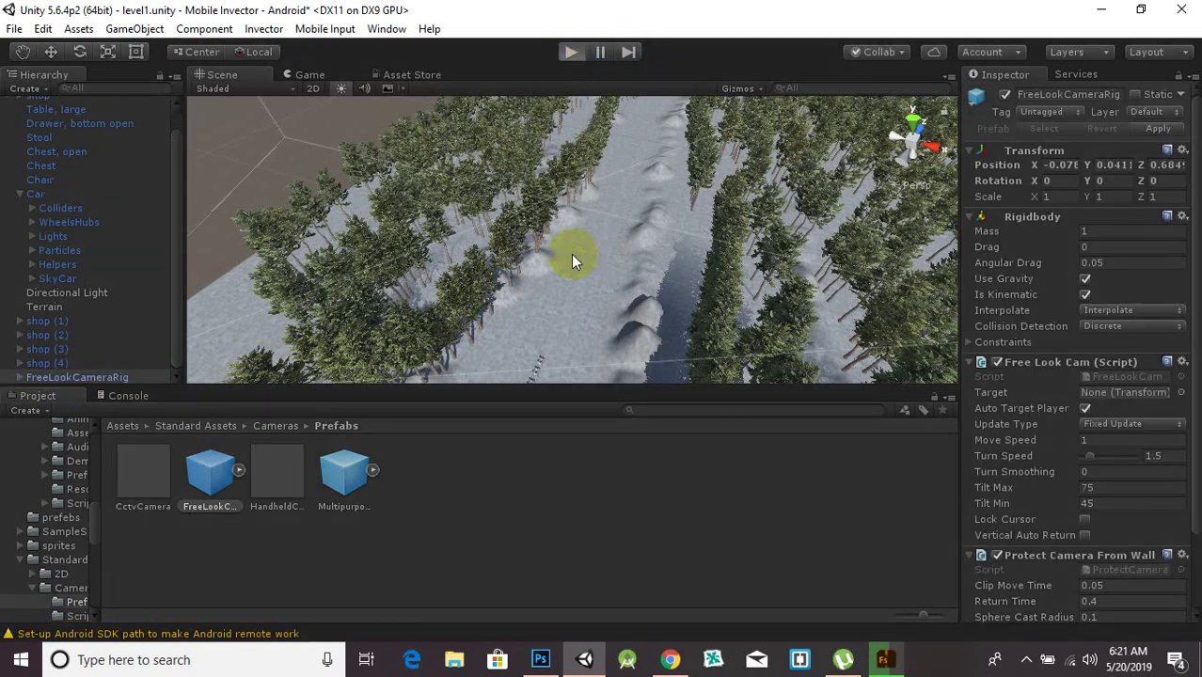
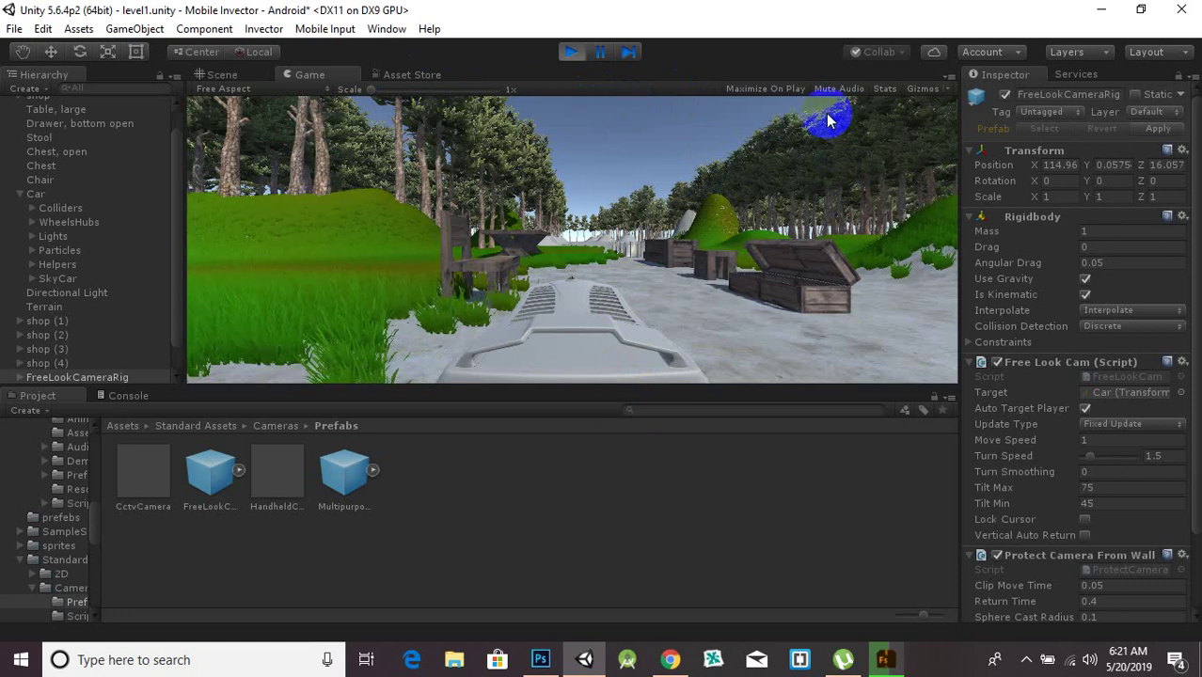
pyautogui.click(884, 91)
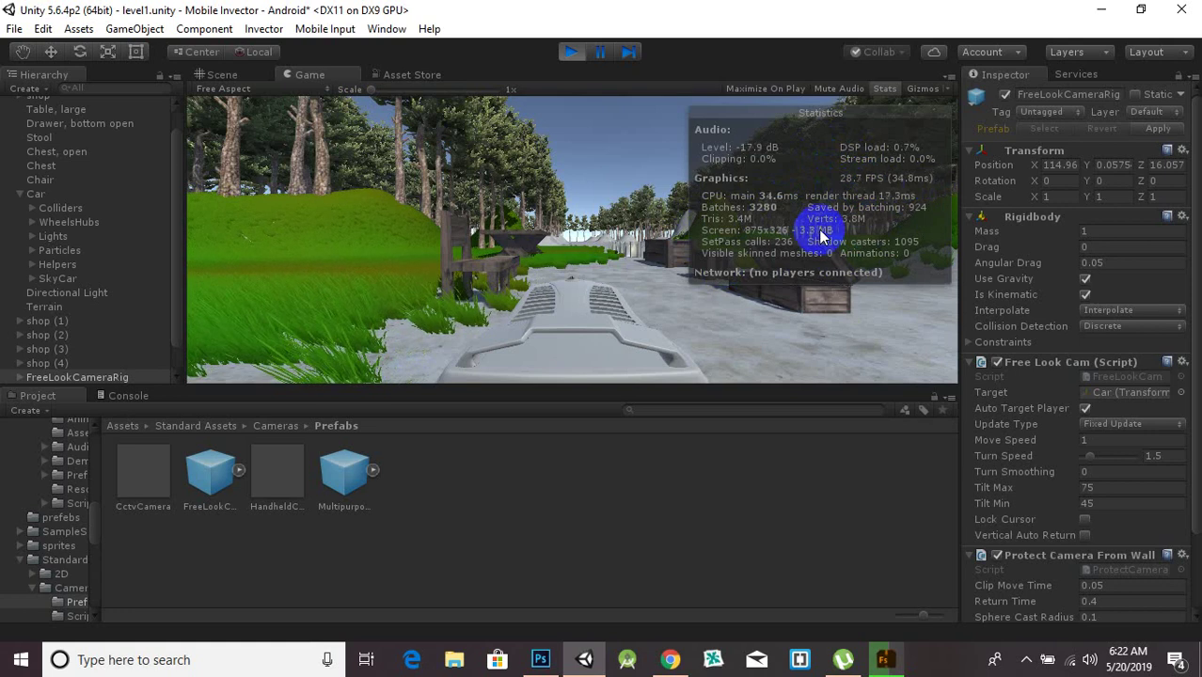
pyautogui.click(566, 341)
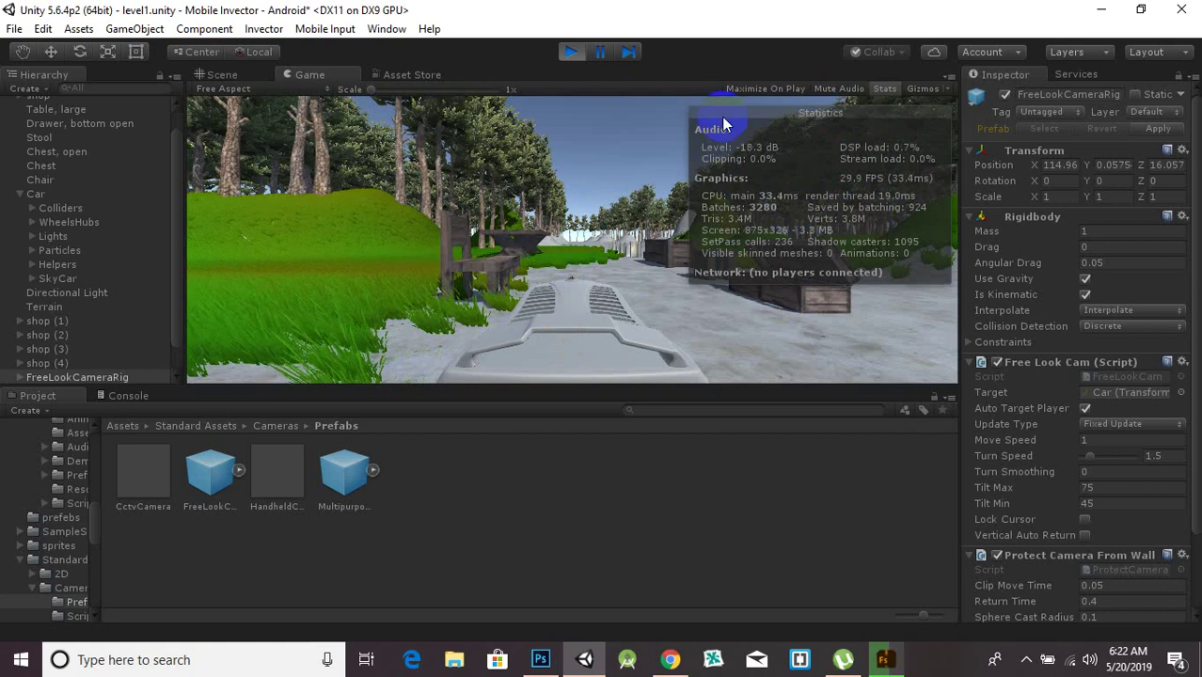
pyautogui.click(571, 52)
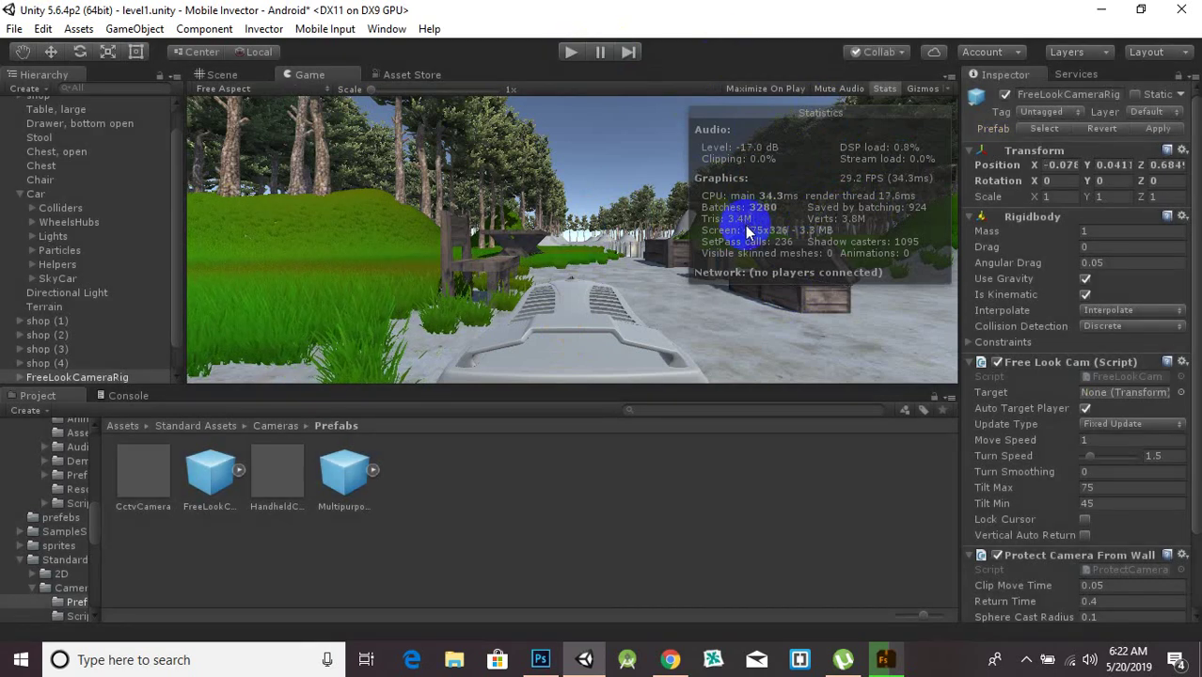
pyautogui.moveTo(745, 226); pyautogui.dragTo(672, 200, button='middle')
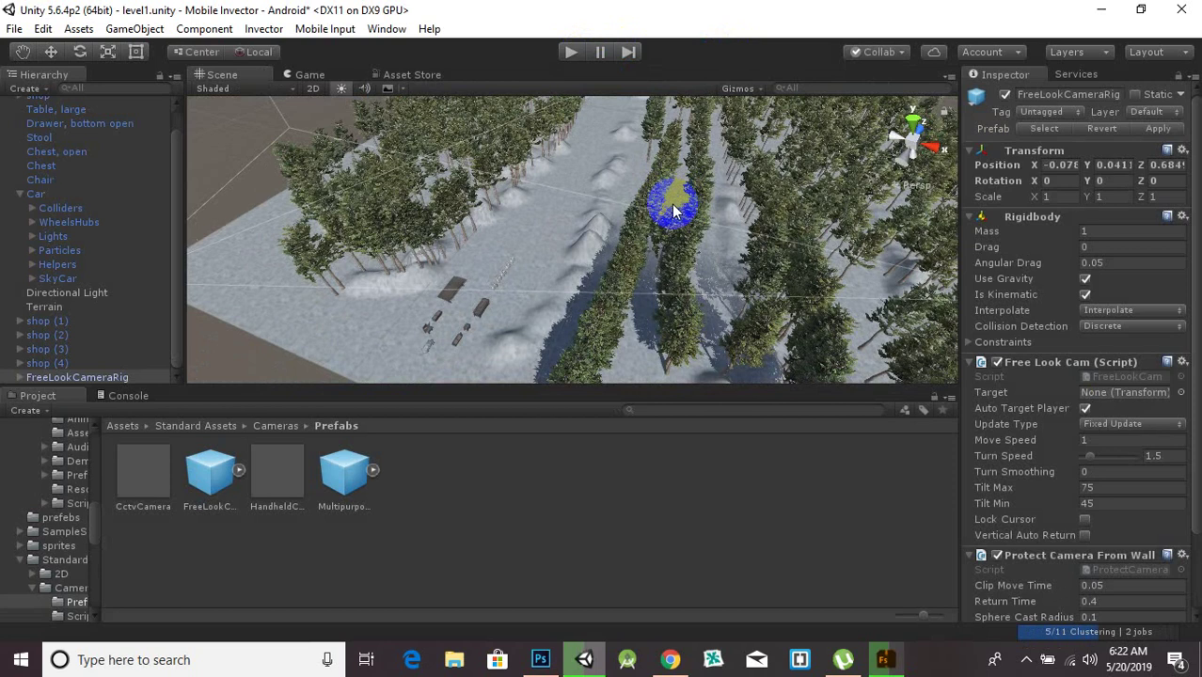
pyautogui.scroll(4, 673, 209)
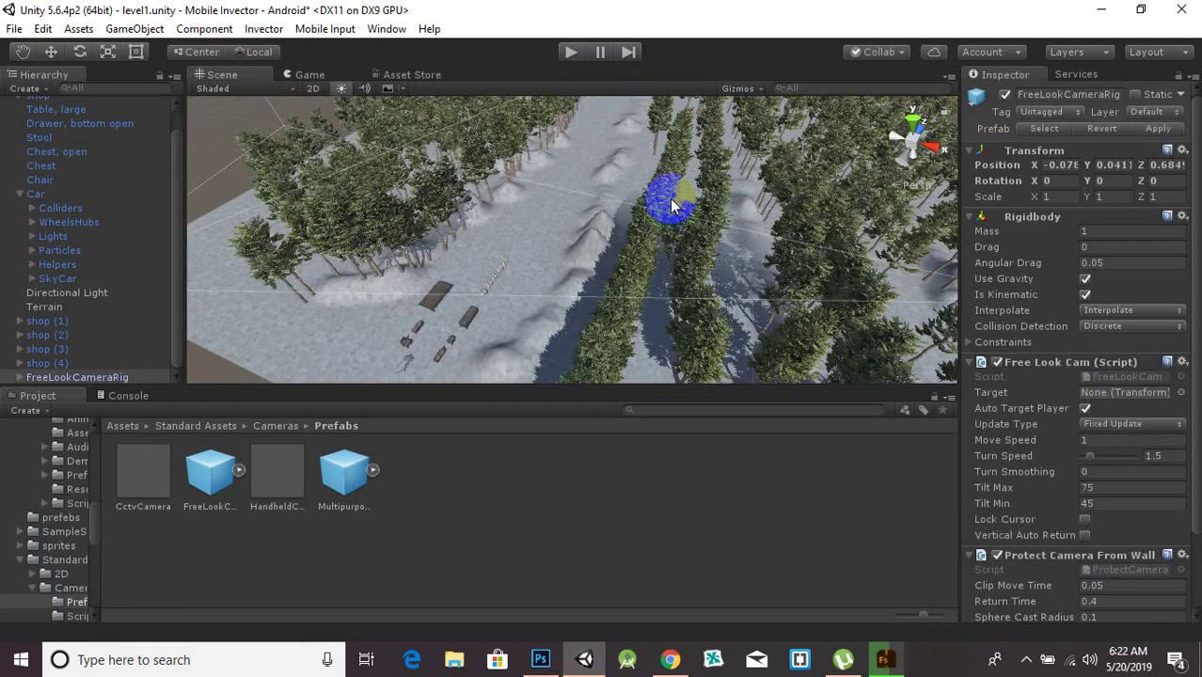
pyautogui.keyDown('alt'); pyautogui.moveTo(658, 193); pyautogui.dragTo(771, 88); pyautogui.keyUp('alt')
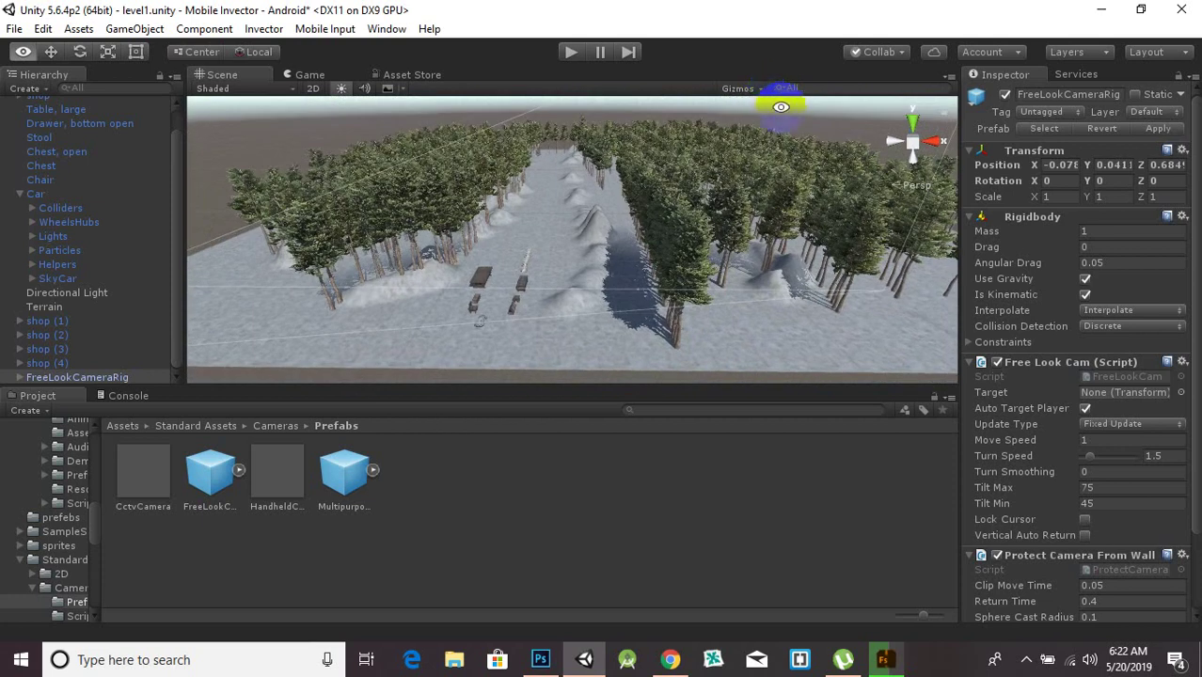
pyautogui.keyDown('alt'); pyautogui.moveTo(750, 224); pyautogui.dragTo(629, 307); pyautogui.keyUp('alt')
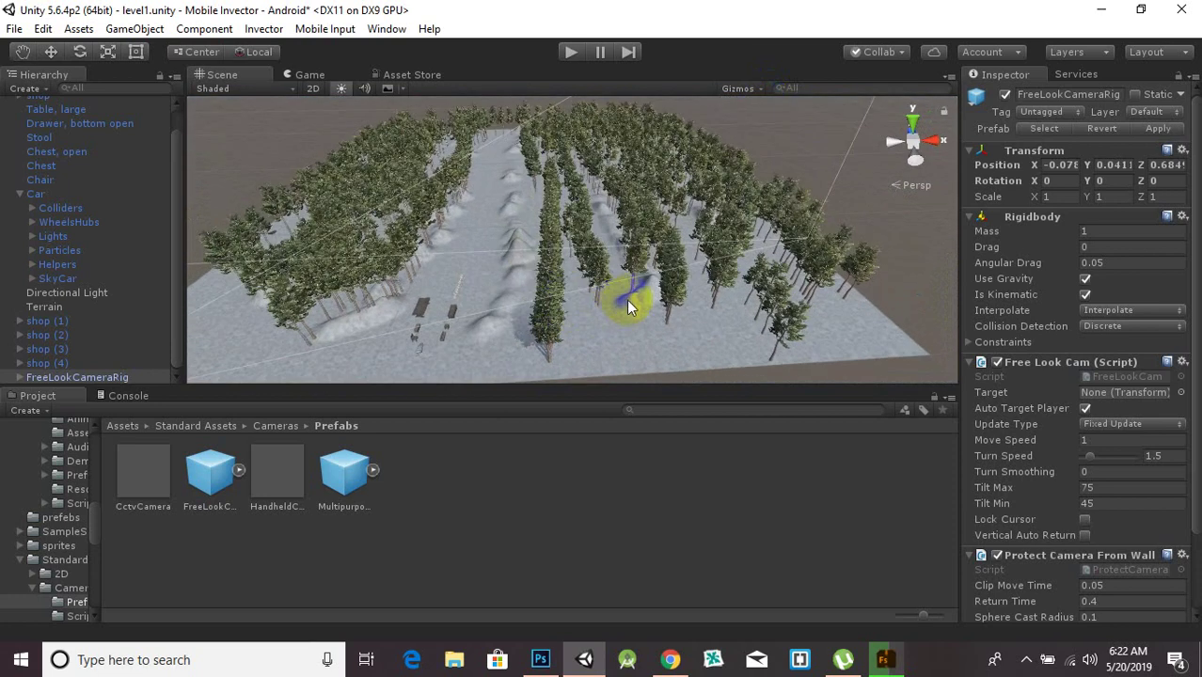
pyautogui.scroll(-10, 625, 301)
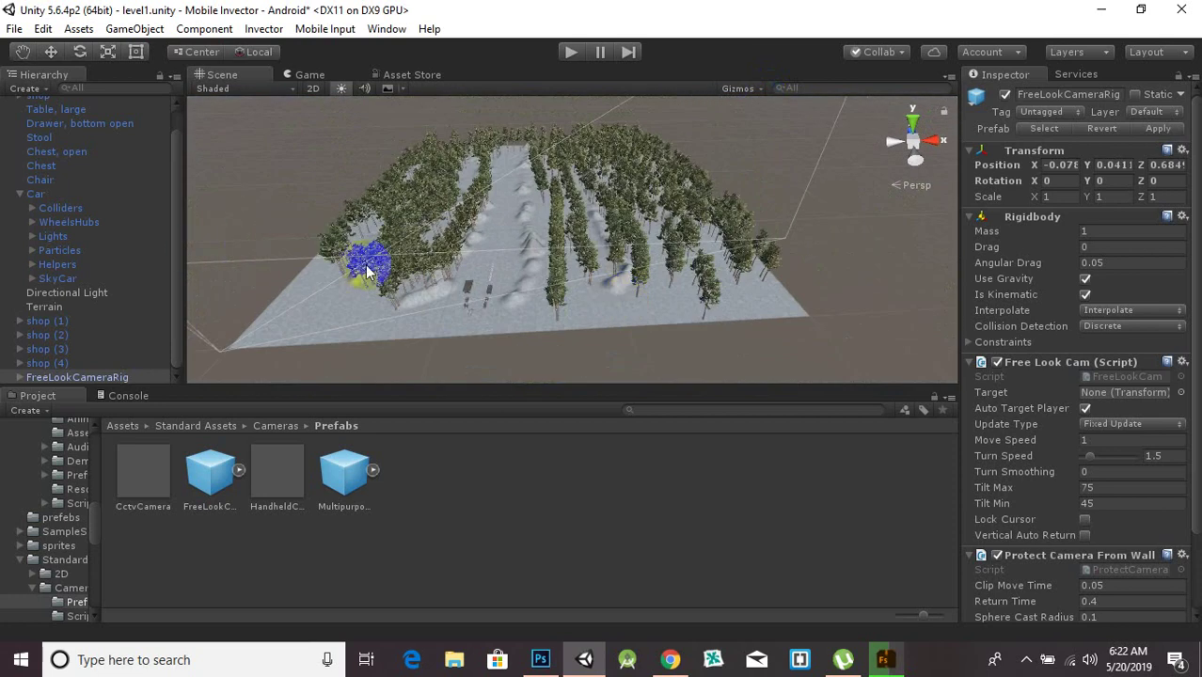
# Enable Occluder Static for all scene objects from shop through FreeLookCameraRig, including their child objects
pyautogui.scroll(2, 59, 229)
pyautogui.click(38, 118)
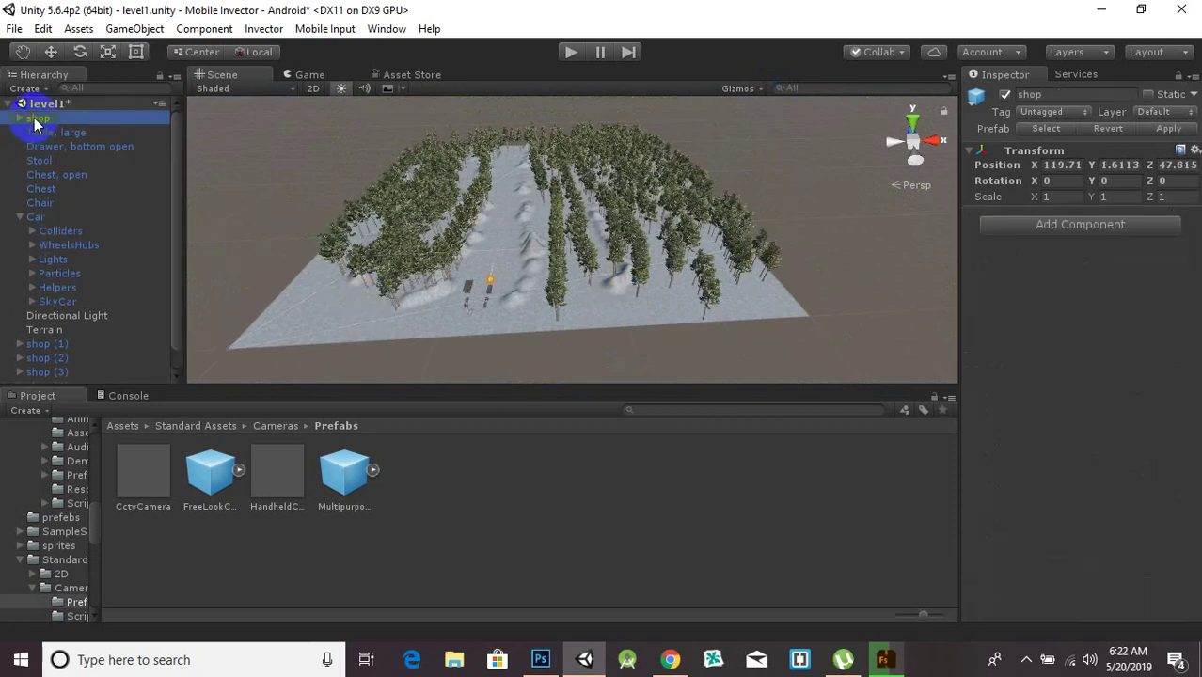
pyautogui.scroll(-1, 122, 301)
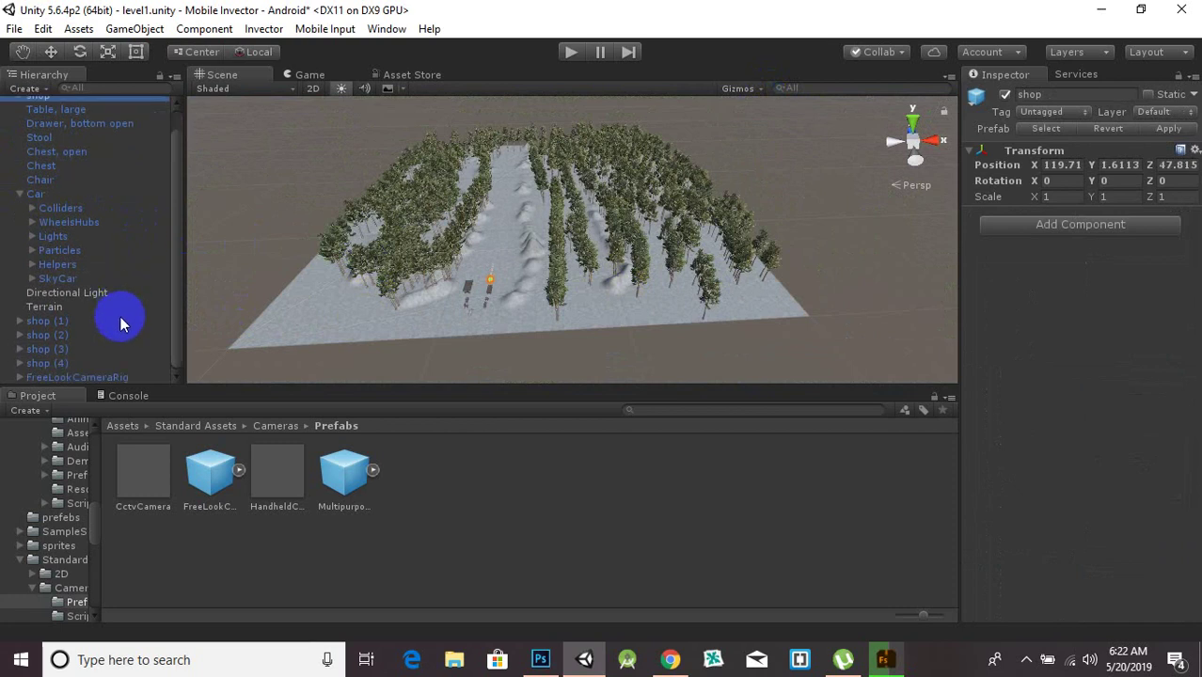
pyautogui.keyDown('shift'); pyautogui.click(98, 376); pyautogui.keyUp('shift')
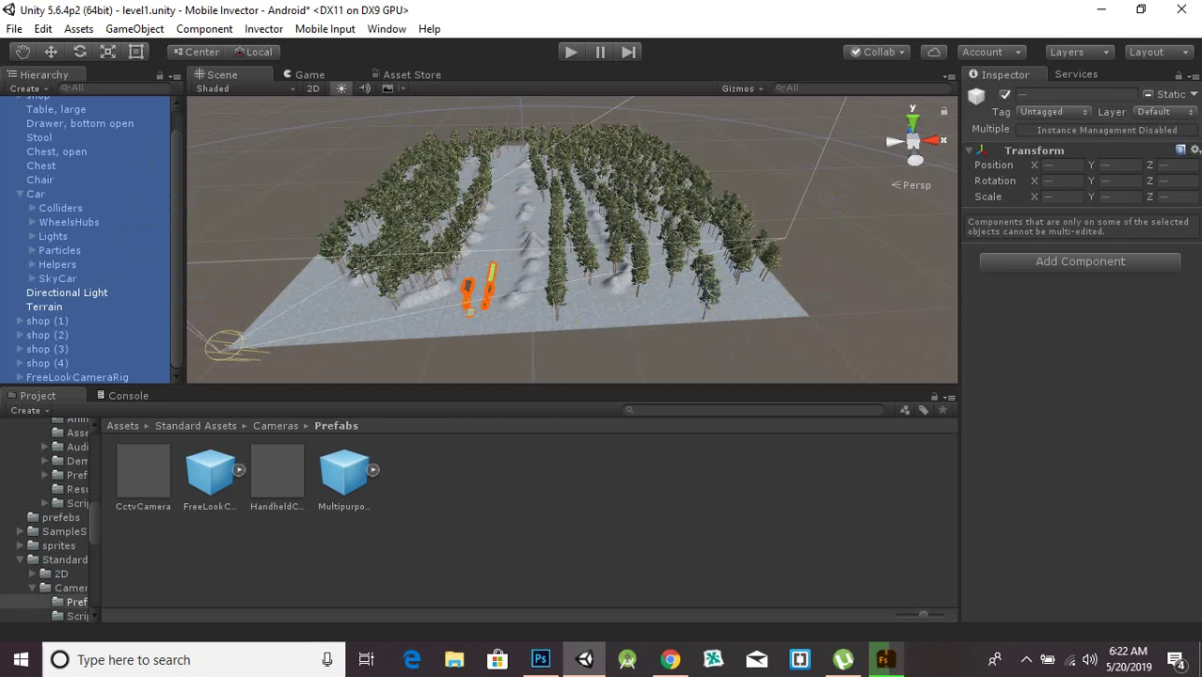
pyautogui.click(1193, 96)
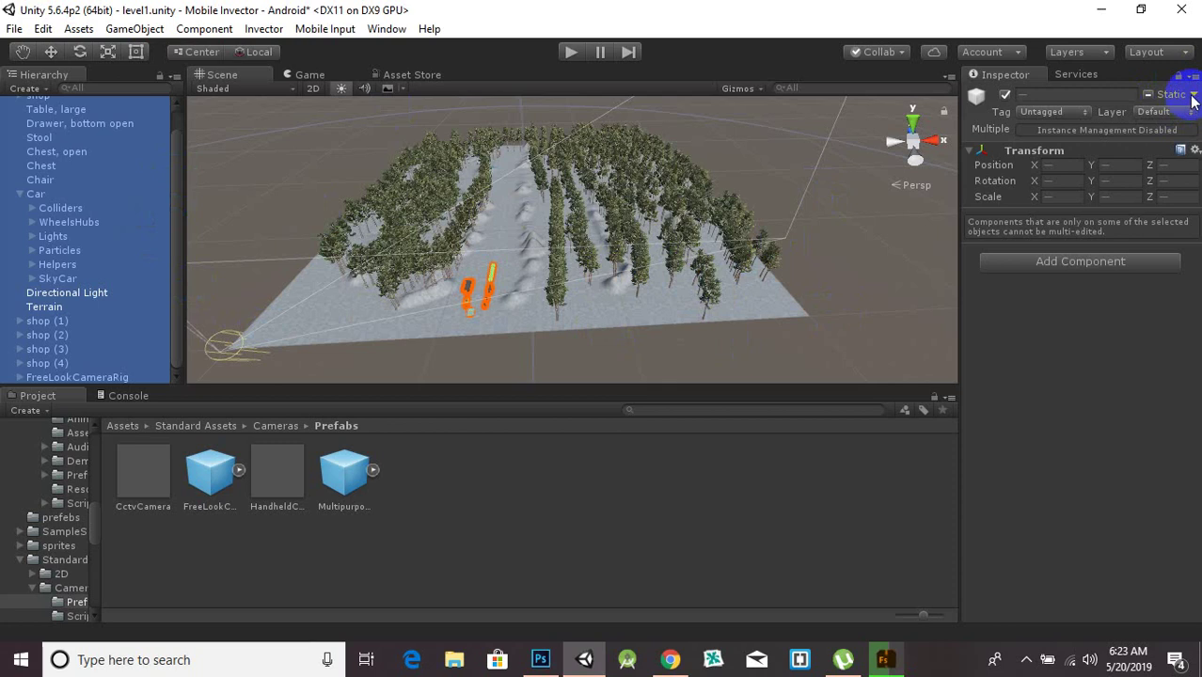
pyautogui.click(1193, 99)
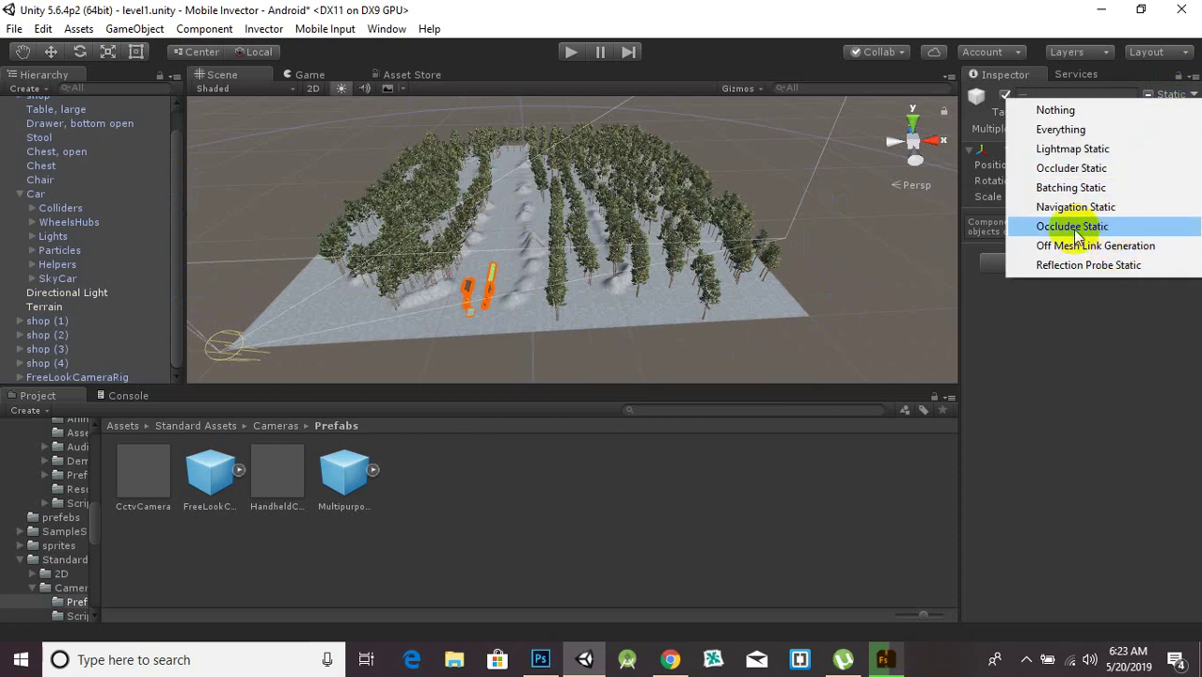
pyautogui.click(1095, 171)
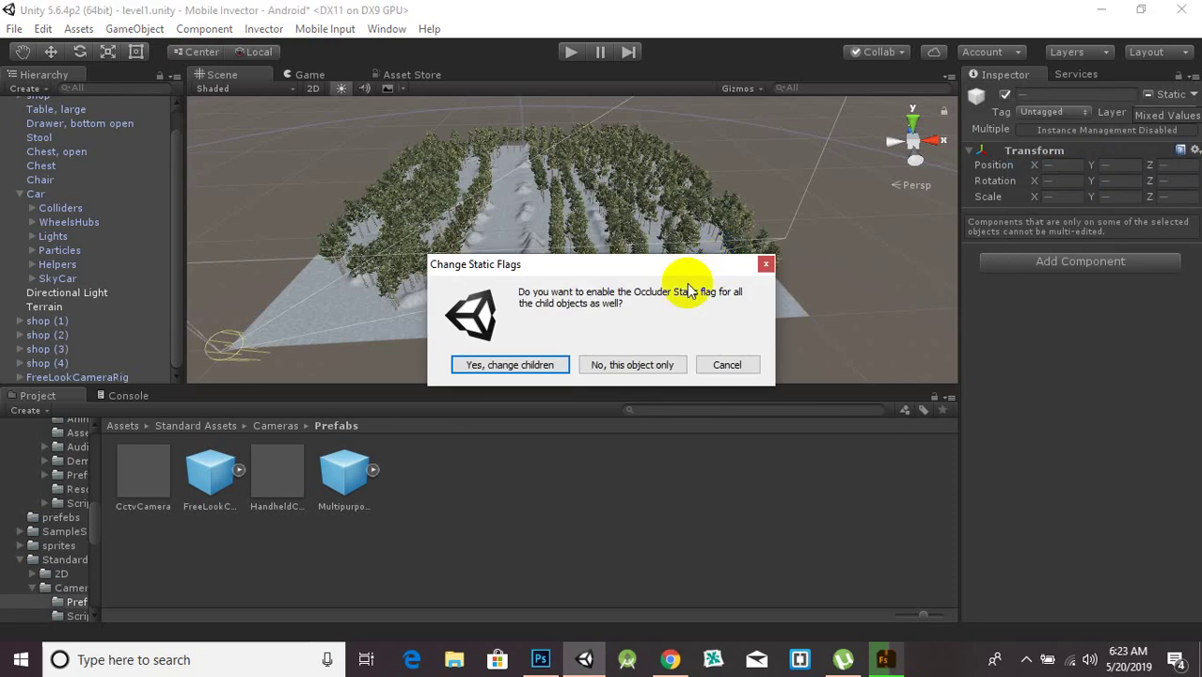
pyautogui.click(525, 366)
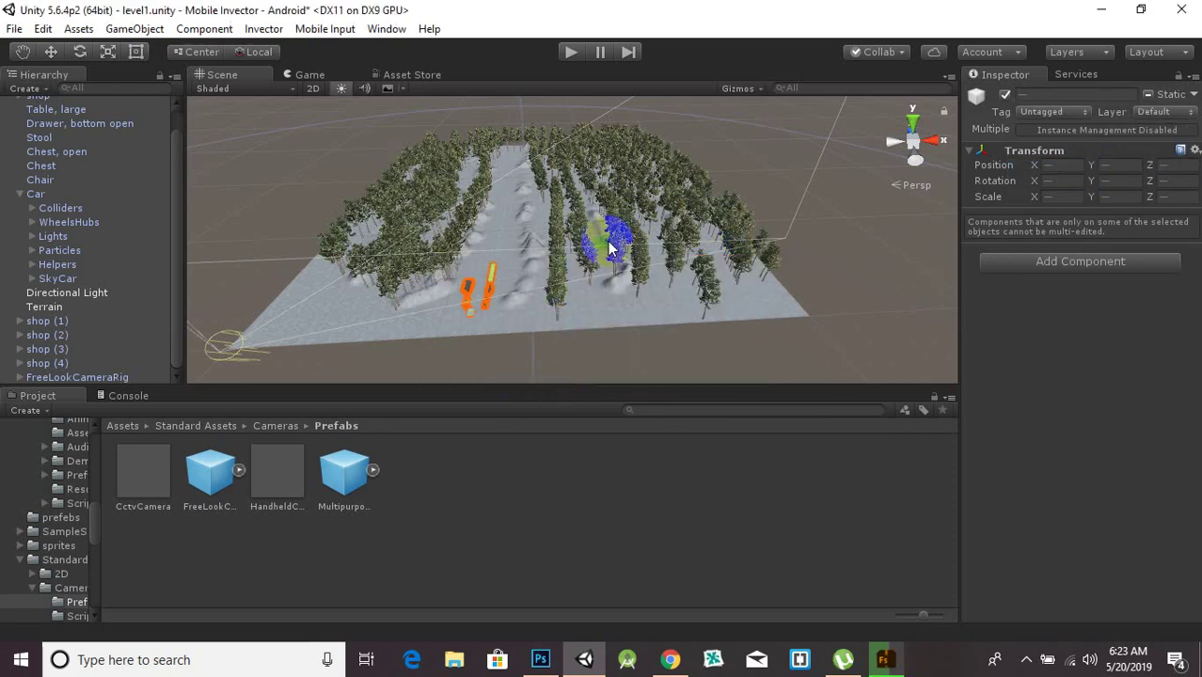
# Open the Occlusion Culling settings and bake the occlusion data for the scene
pyautogui.click(386, 29)
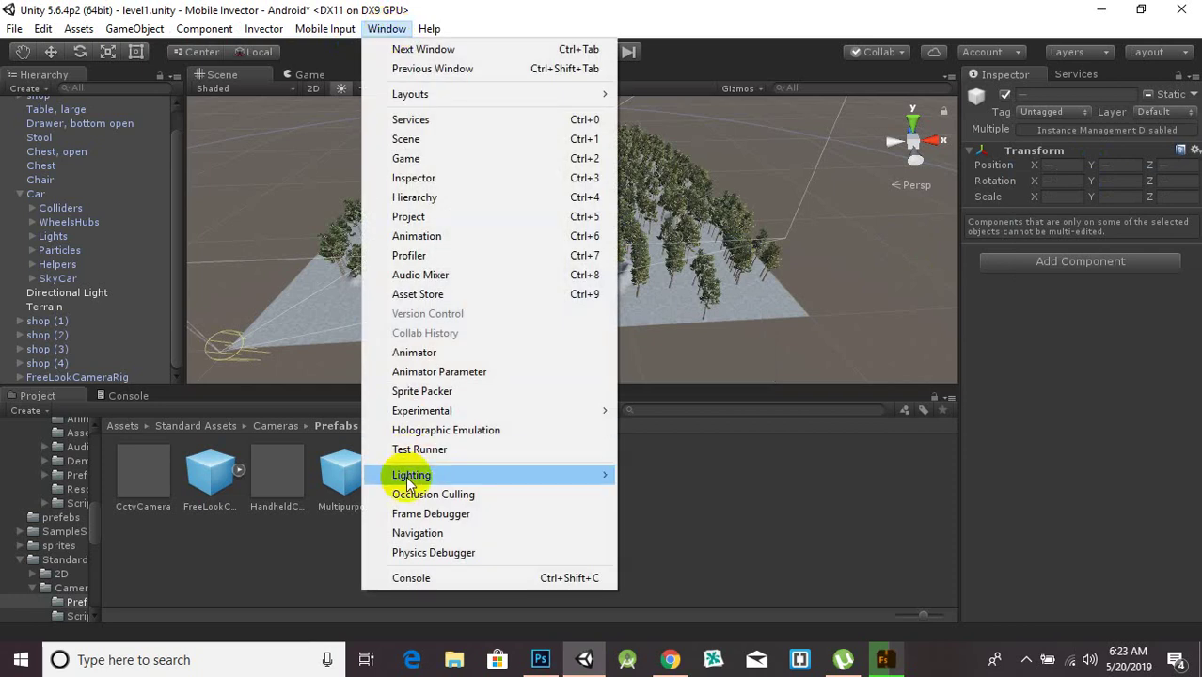
pyautogui.click(423, 496)
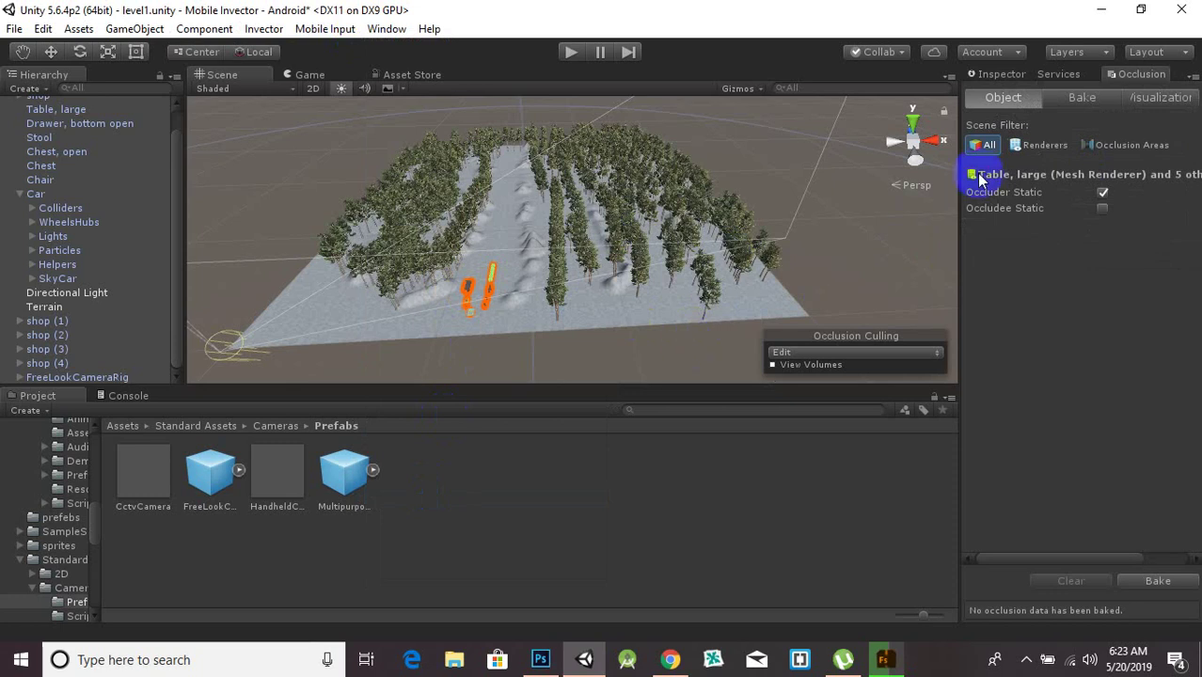
pyautogui.click(1159, 583)
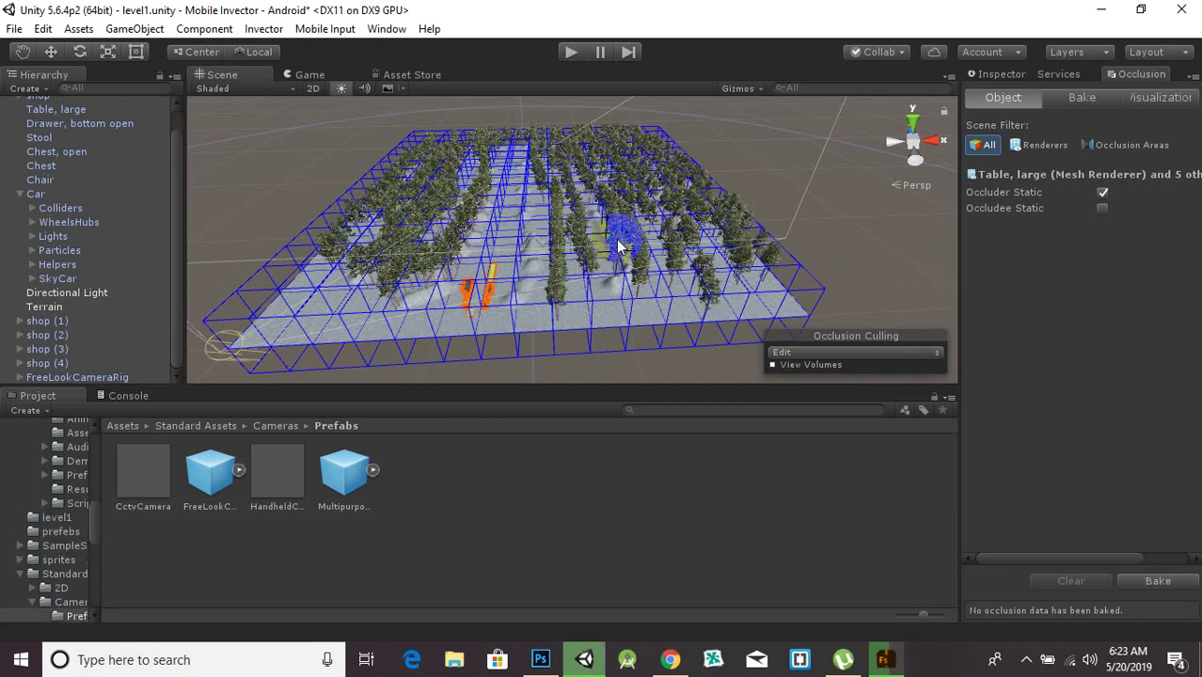
# Examine the occlusion culling visualization across the terrain, tree rows and furniture area from several distances and angles
pyautogui.moveTo(567, 252); pyautogui.dragTo(484, 261, button='middle')
pyautogui.scroll(4, 688, 252)
pyautogui.scroll(-3, 561, 243)
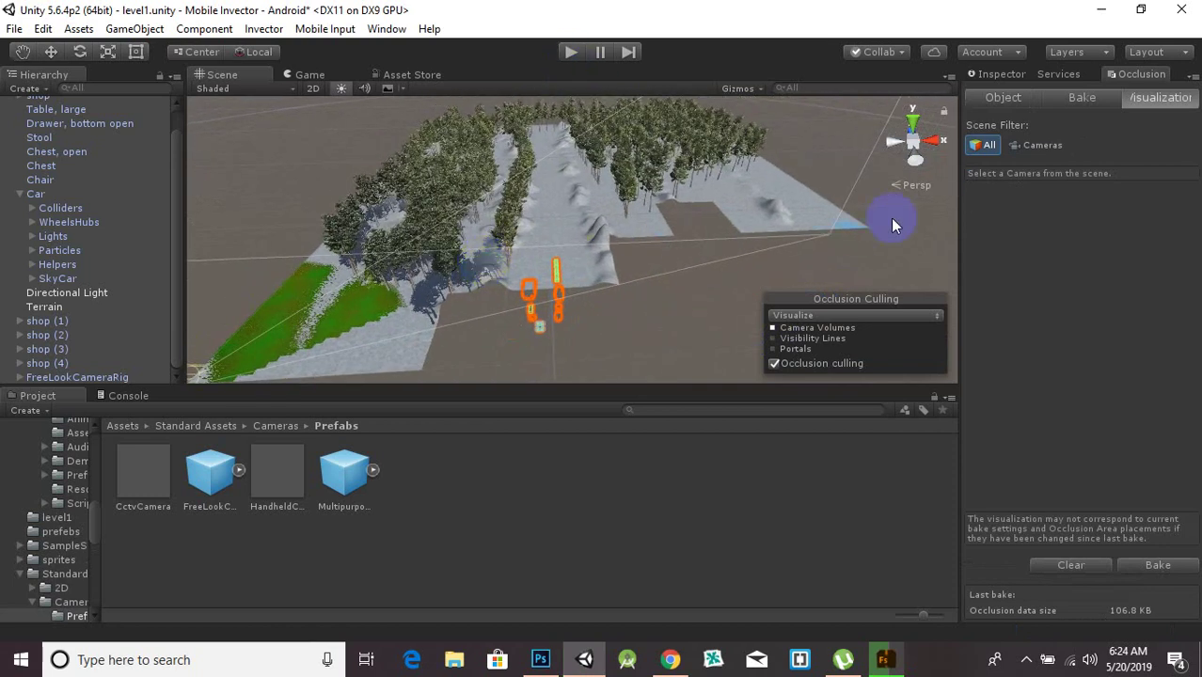
pyautogui.keyDown('alt'); pyautogui.moveTo(894, 224); pyautogui.dragTo(496, 256); pyautogui.keyUp('alt')
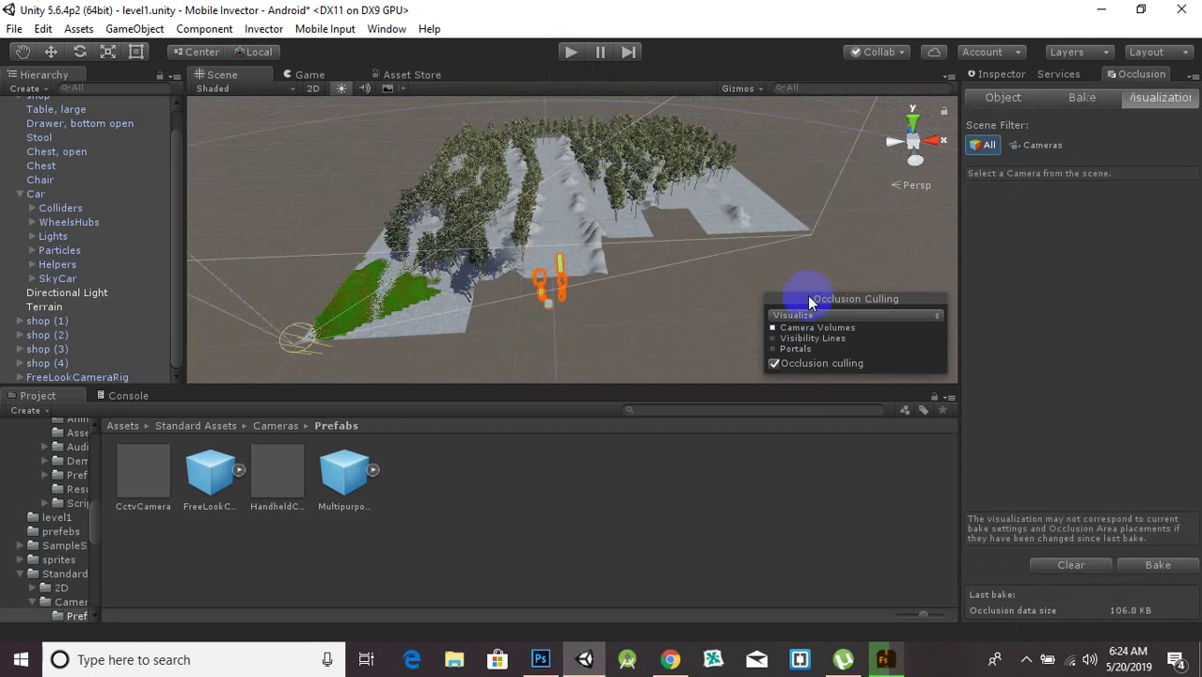
pyautogui.click(1002, 185)
pyautogui.scroll(5, 510, 235)
pyautogui.scroll(-8, 510, 237)
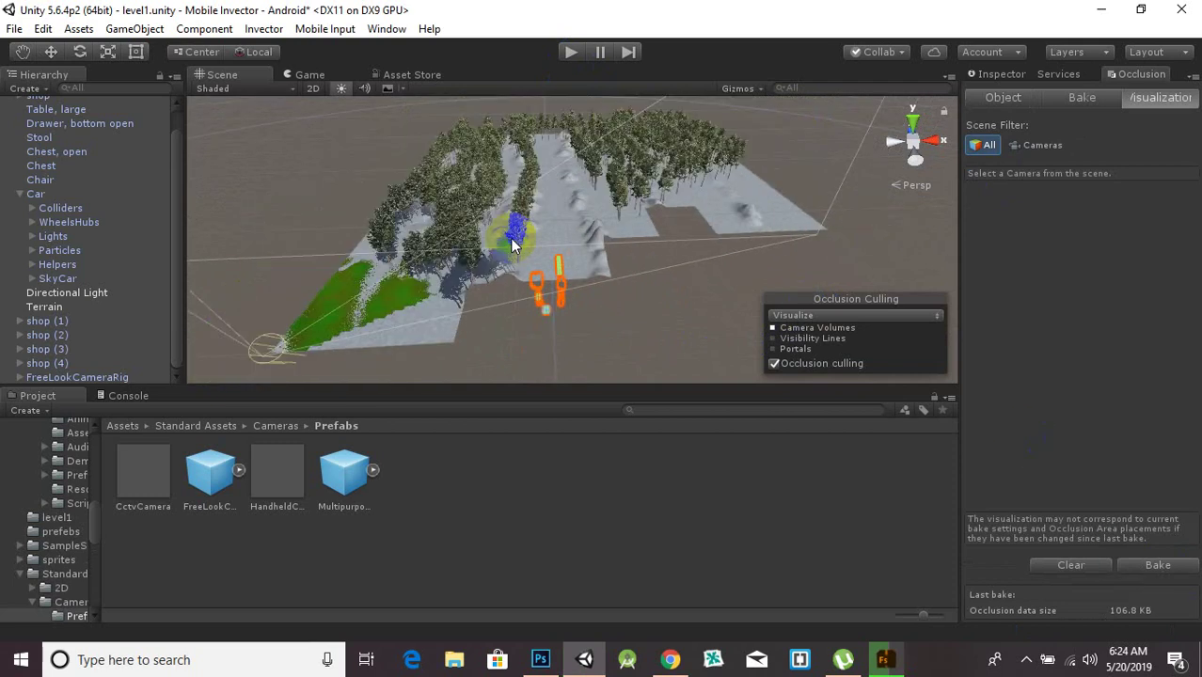
pyautogui.moveTo(669, 247); pyautogui.dragTo(801, 278, button='middle')
pyautogui.moveTo(802, 279); pyautogui.dragTo(646, 292)
pyautogui.scroll(8, 609, 269)
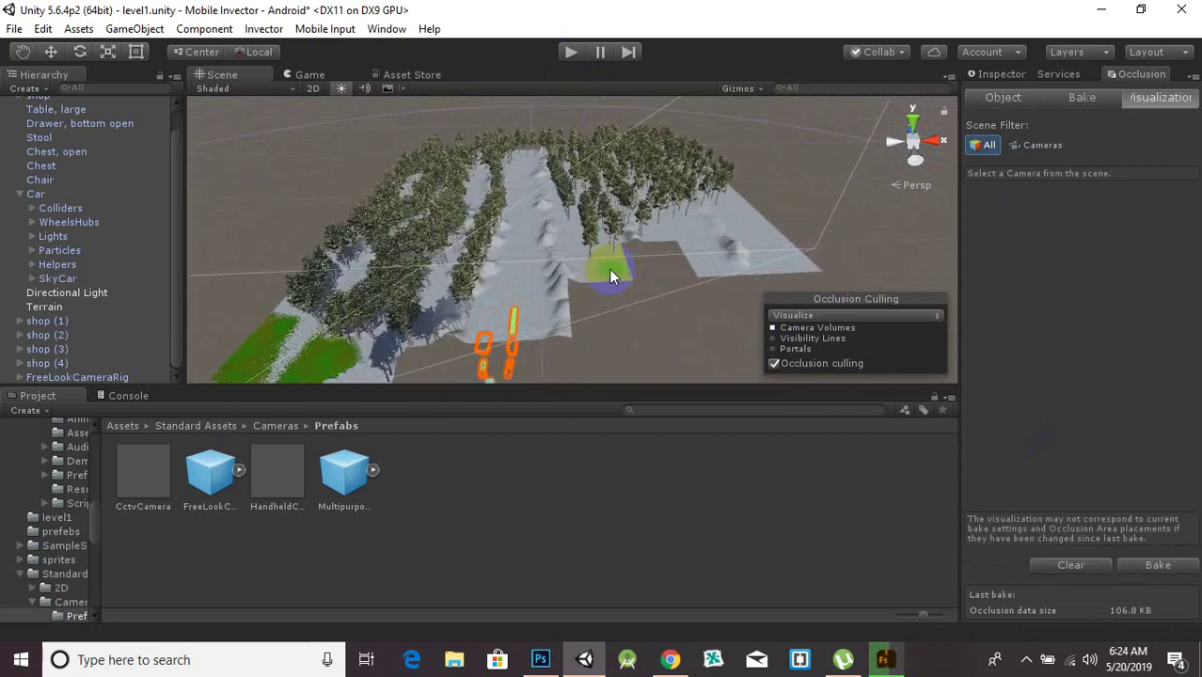
pyautogui.moveTo(609, 269); pyautogui.dragTo(584, 175, button='middle')
pyautogui.scroll(5, 487, 302)
pyautogui.moveTo(486, 301); pyautogui.dragTo(615, 110, button='middle')
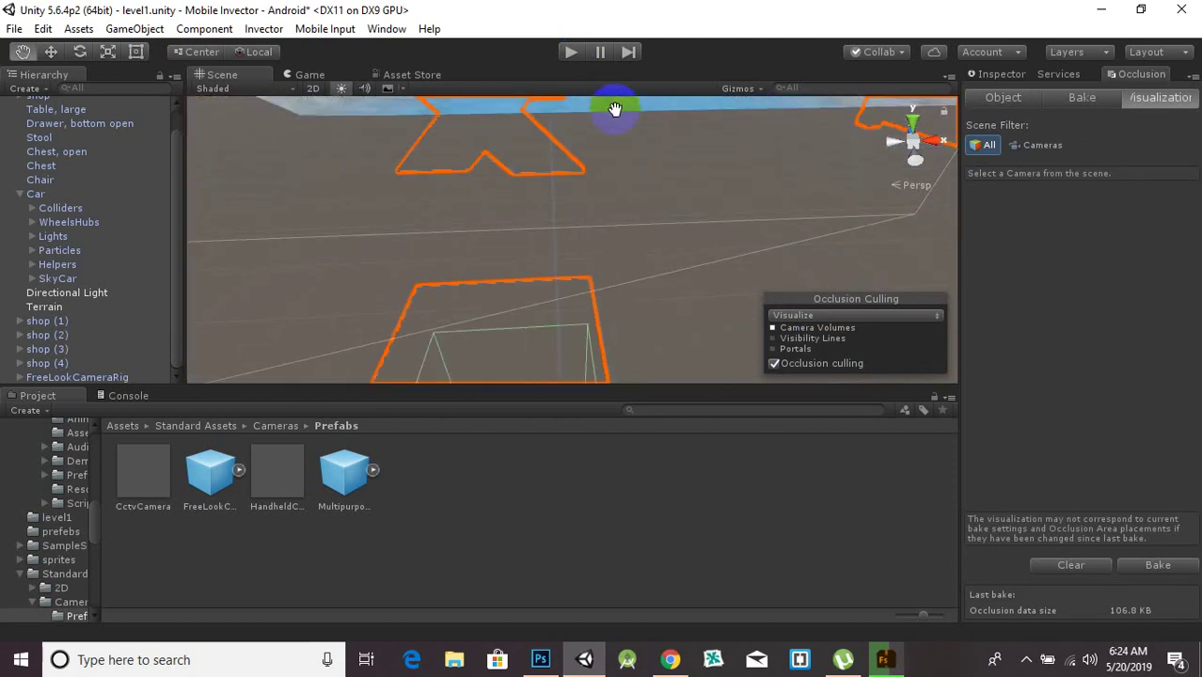
pyautogui.scroll(-8, 416, 218)
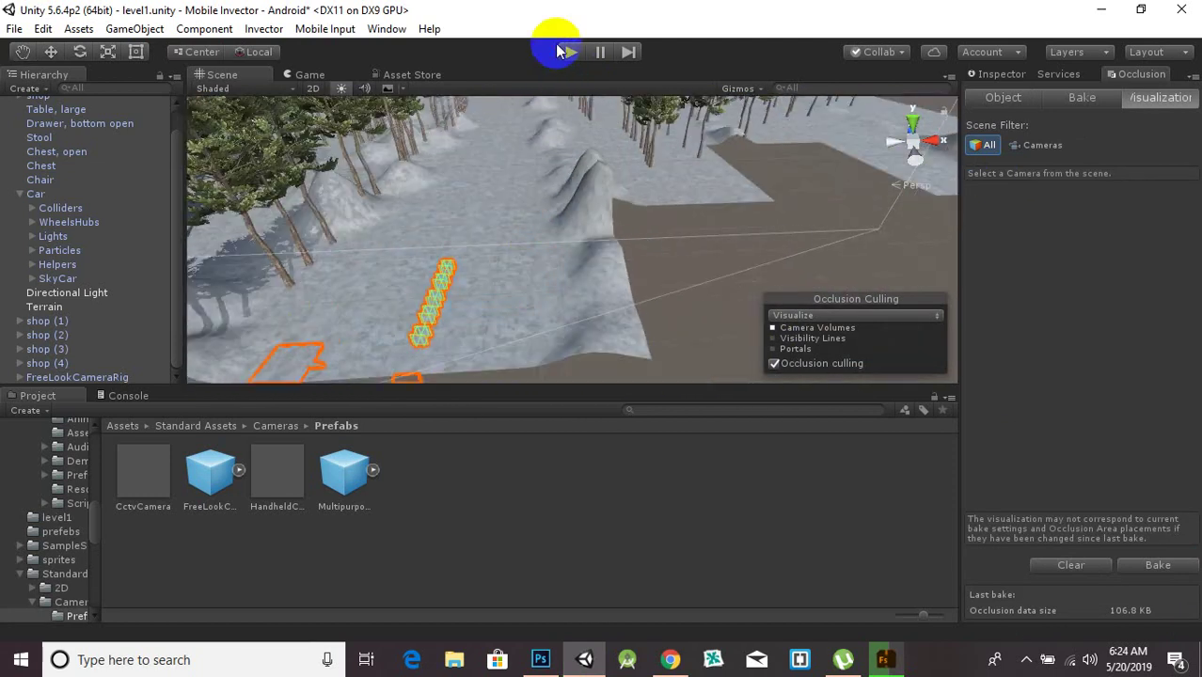
# Run the scene with the baked occlusion data, check the rendering statistics, and stop it
pyautogui.moveTo(567, 201); pyautogui.dragTo(554, 224, button='right')
pyautogui.click(572, 52)
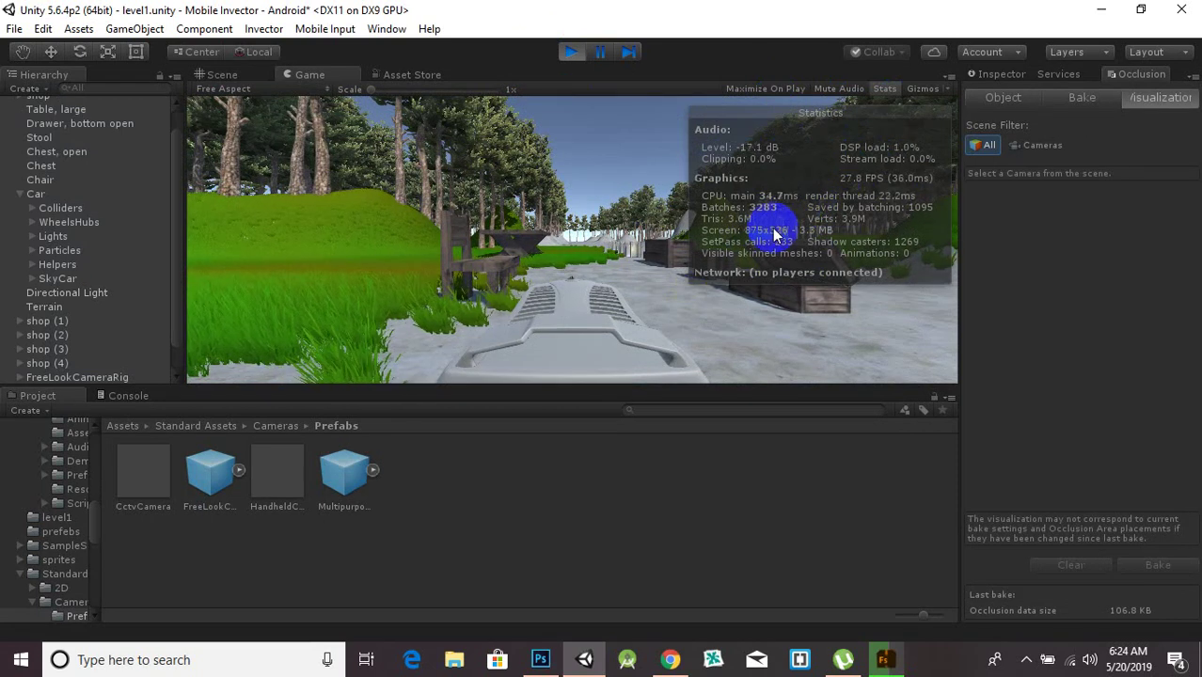
pyautogui.click(570, 52)
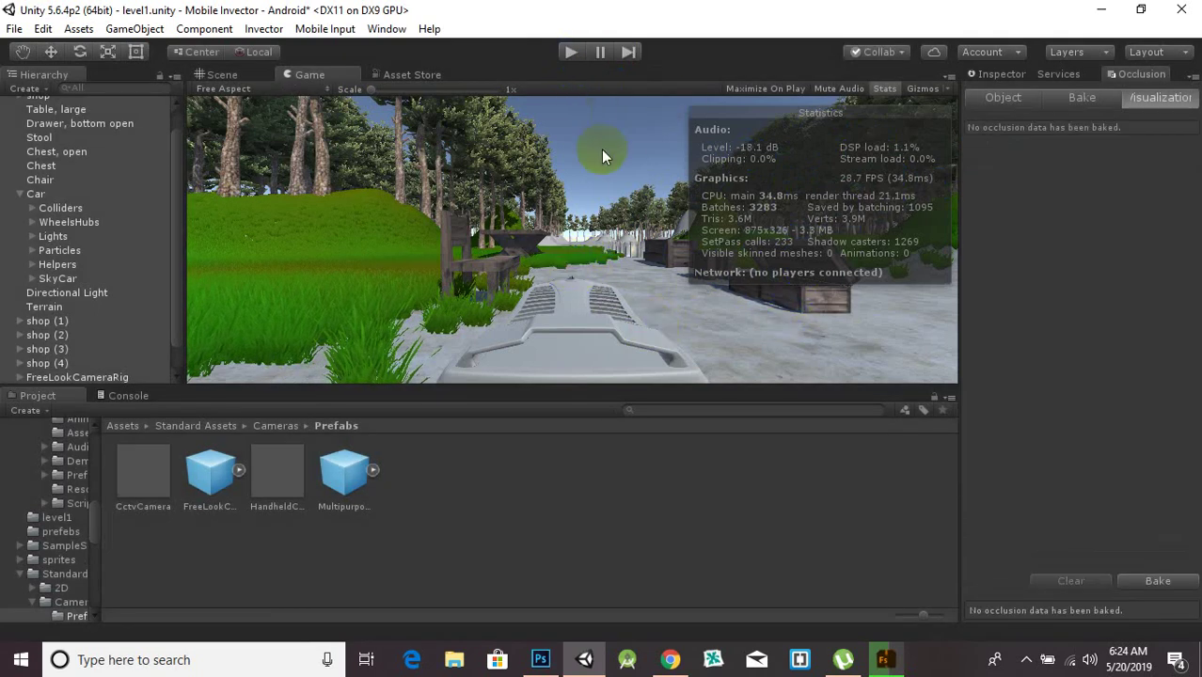
# Select the terrain, open its Terrain Settings, and set the Base Map Distance to 500
pyautogui.click(51, 54)
pyautogui.click(699, 207)
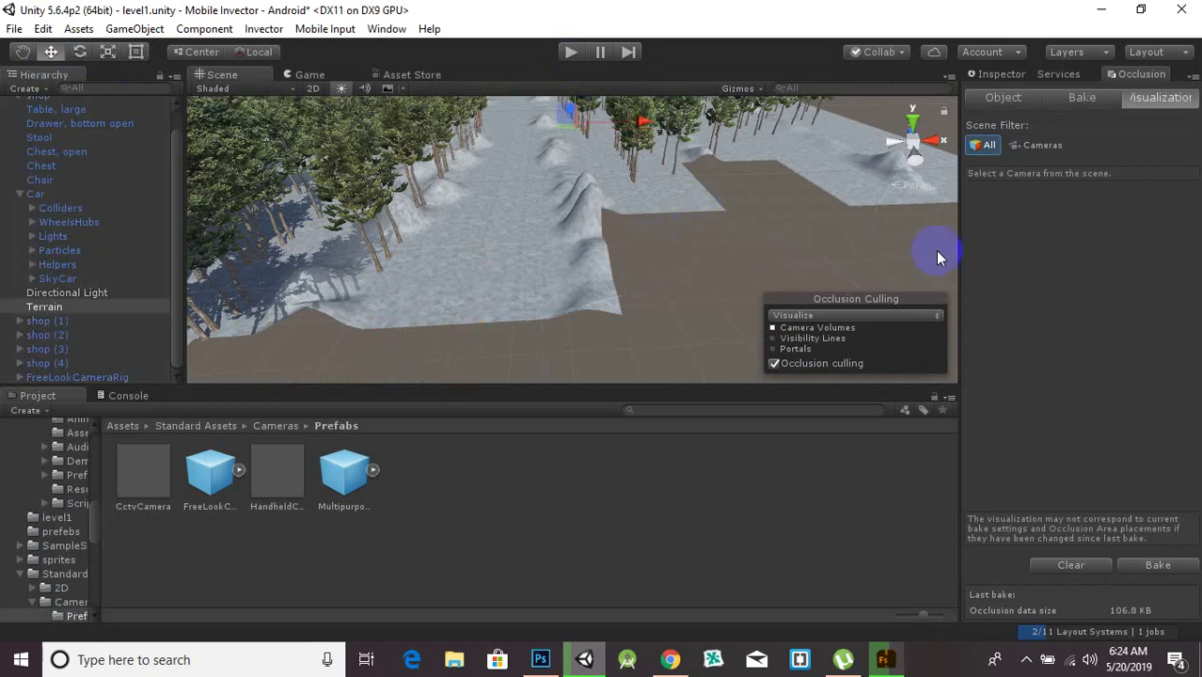
pyautogui.scroll(-3, 448, 366)
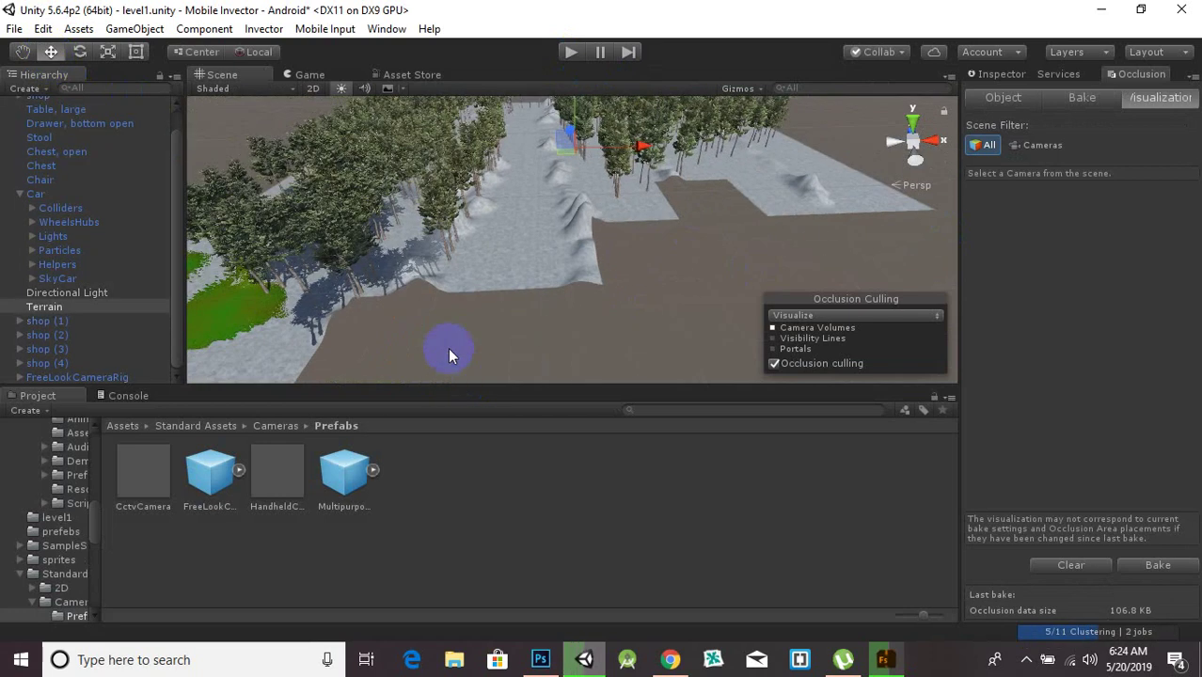
pyautogui.moveTo(769, 242); pyautogui.dragTo(614, 285, button='middle')
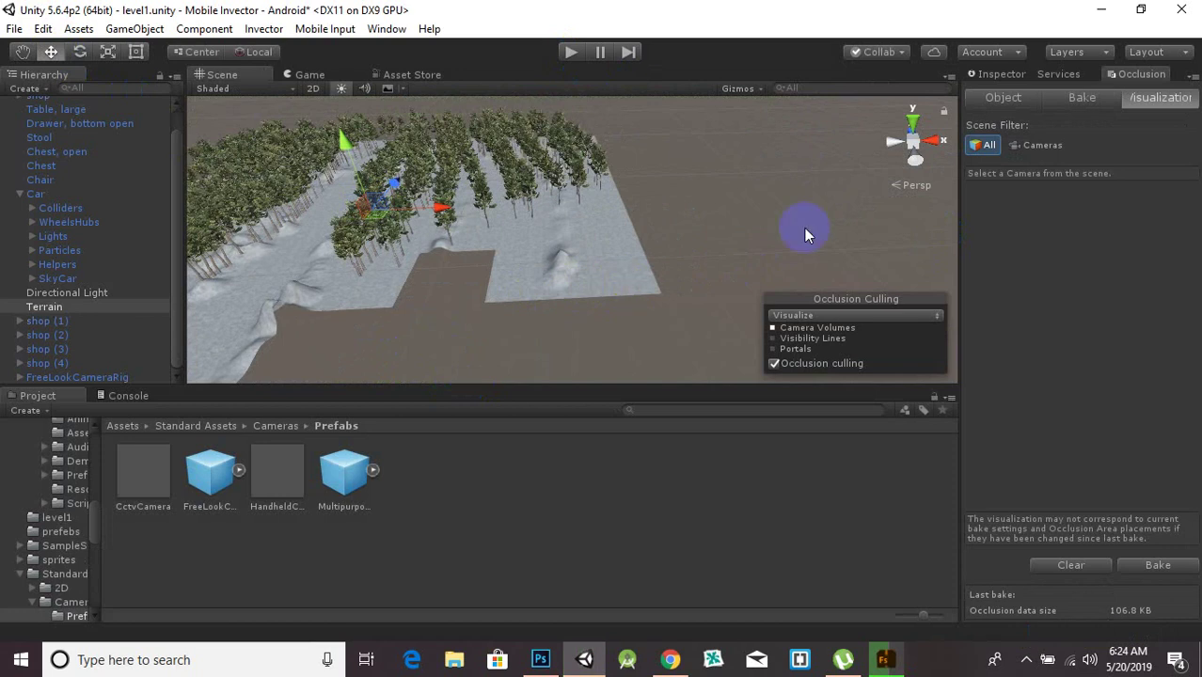
pyautogui.click(982, 74)
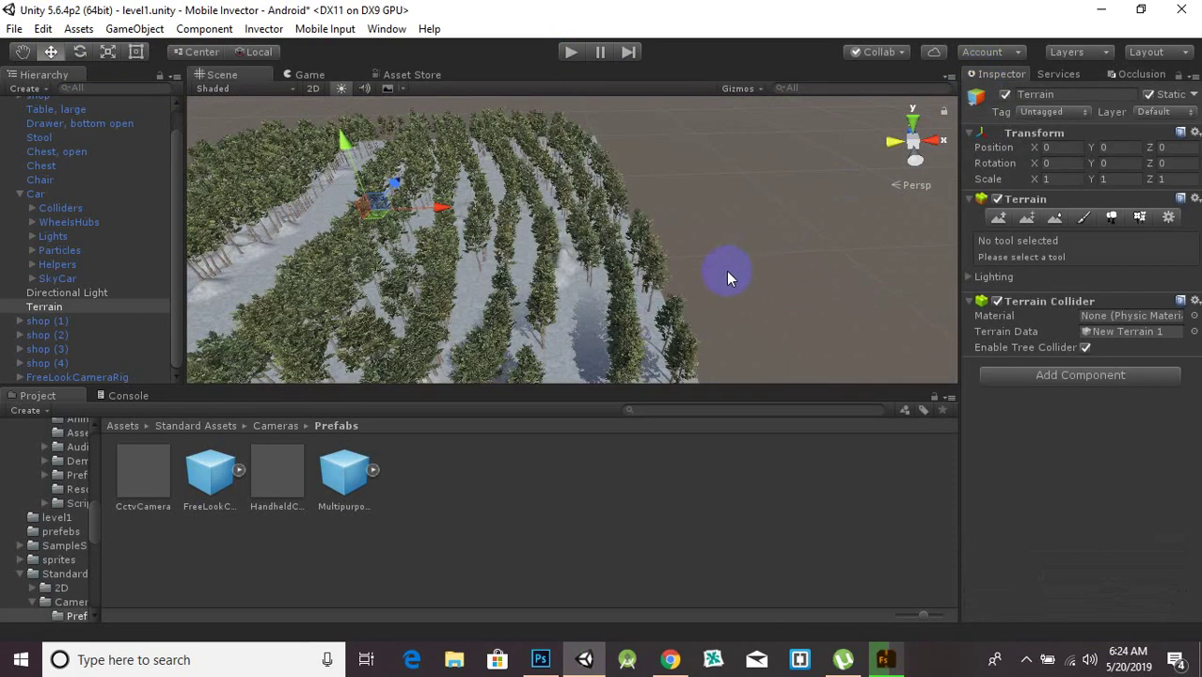
pyautogui.moveTo(727, 271); pyautogui.dragTo(733, 218, button='middle')
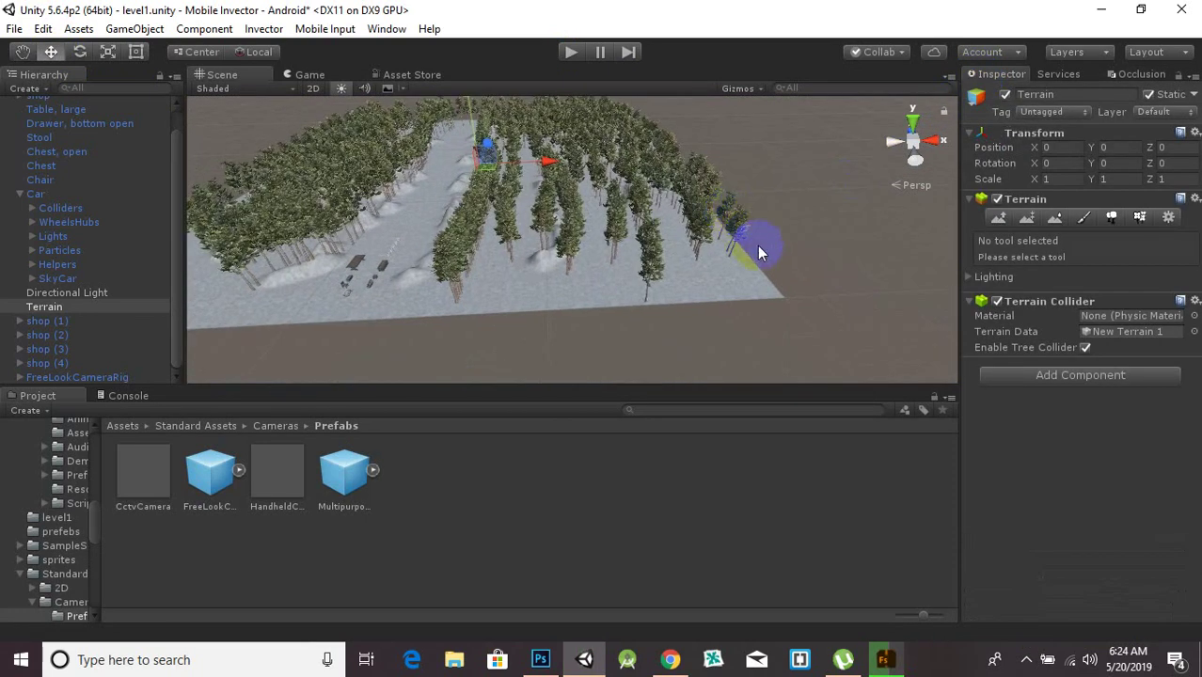
pyautogui.click(1169, 220)
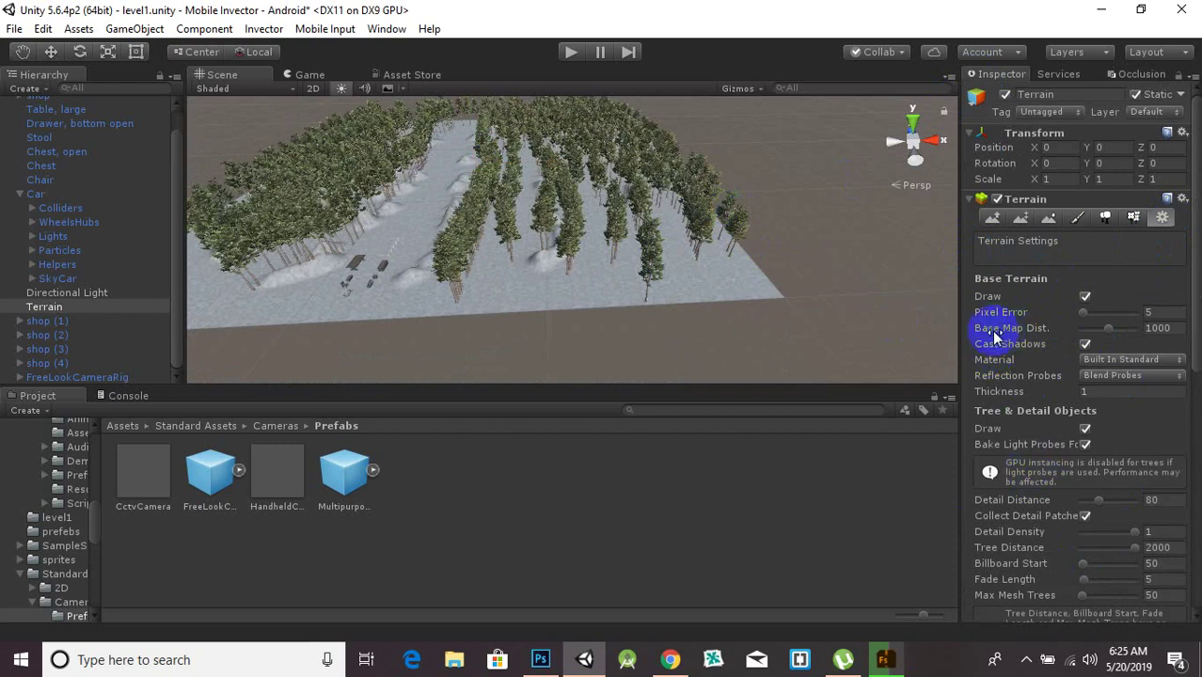
pyautogui.click(1175, 334)
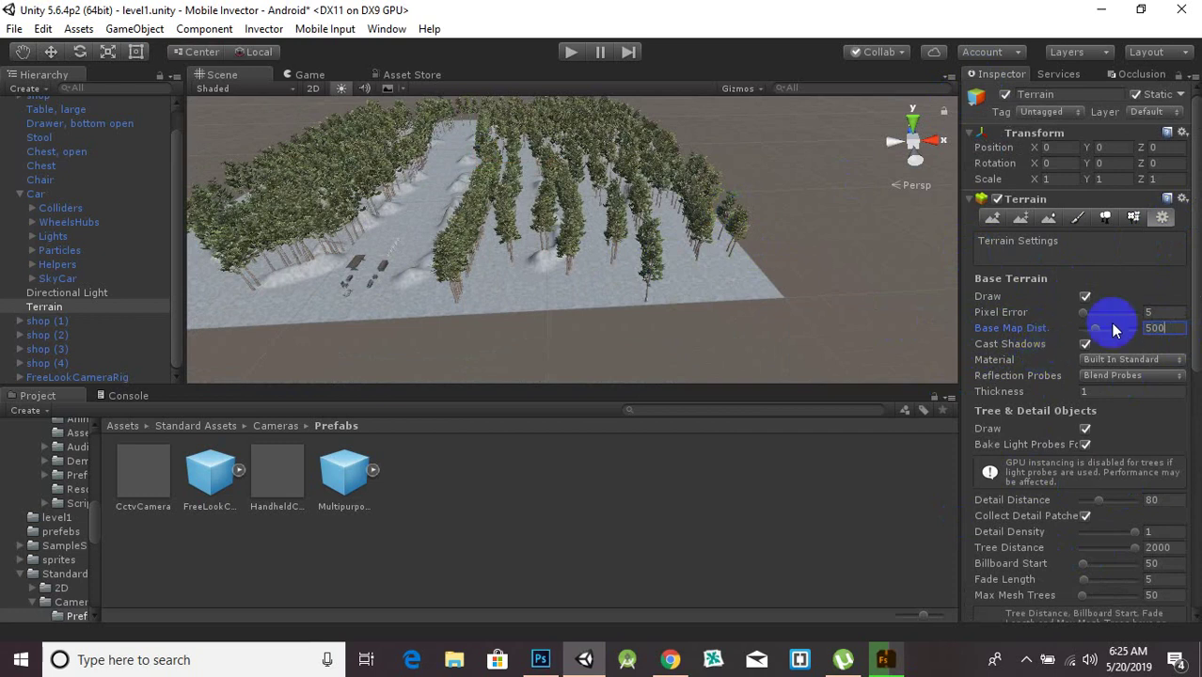
pyautogui.moveTo(1171, 329); pyautogui.dragTo(1104, 331)
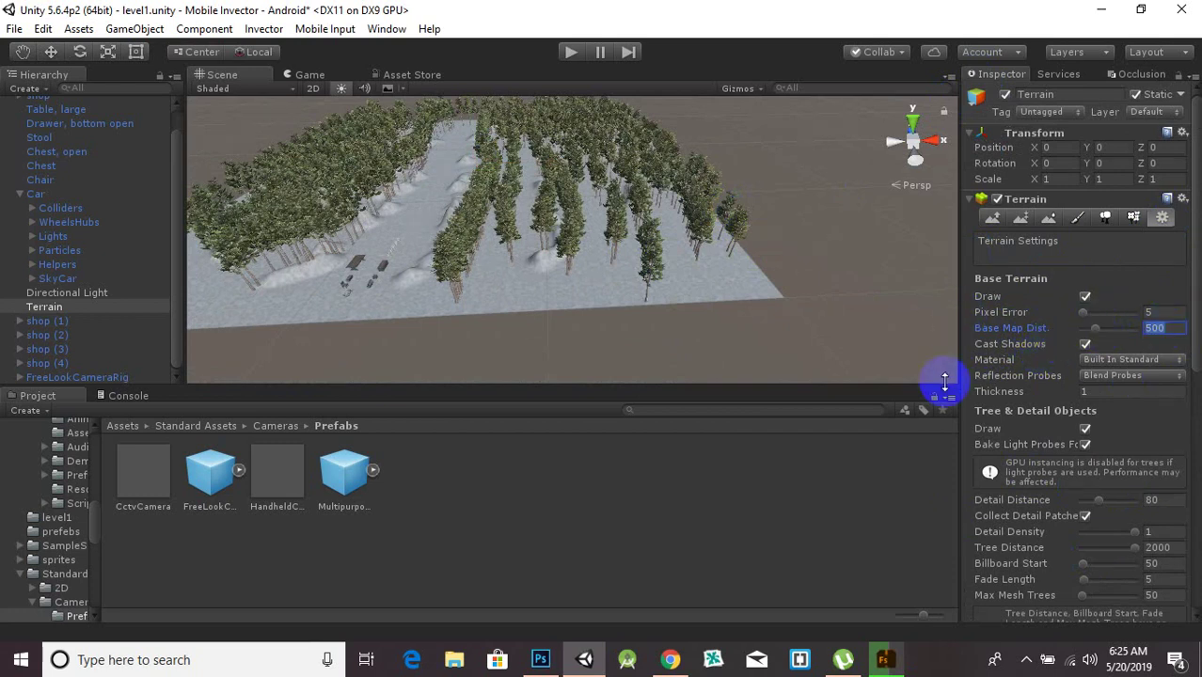
# Reduce the terrain's tree and detail settings to Detail Distance 30, Detail Density 0.33 and Tree Distance 567
pyautogui.scroll(-3, 1143, 344)
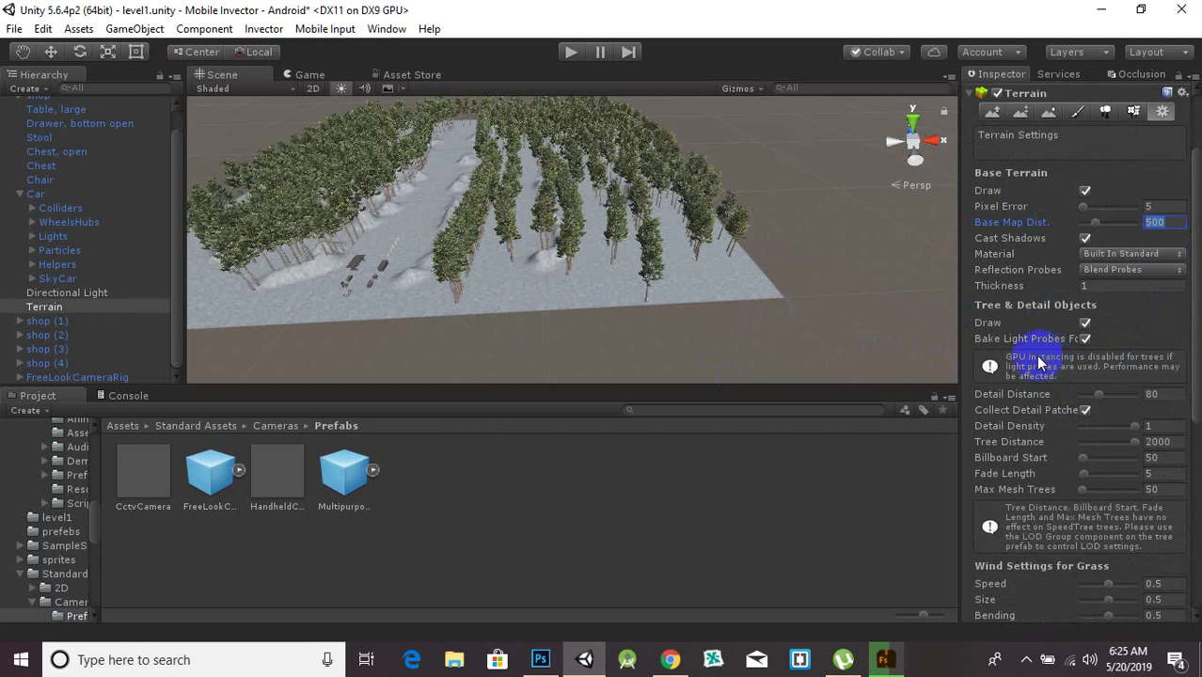
pyautogui.scroll(-2, 1051, 348)
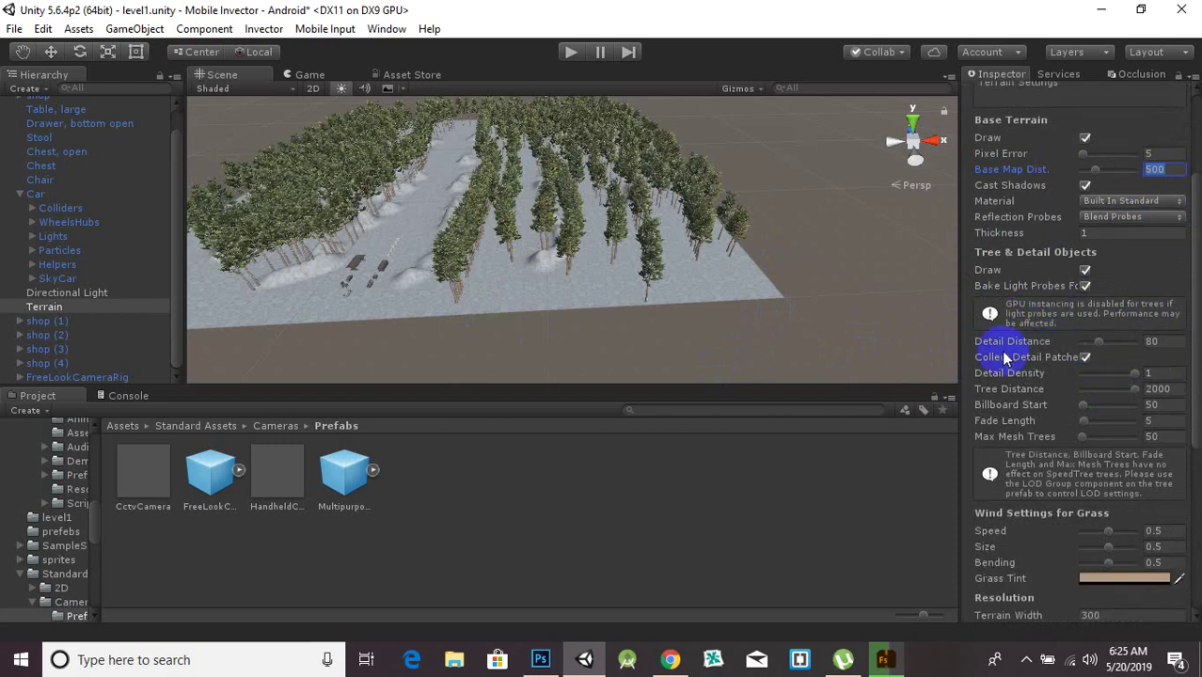
pyautogui.click(1154, 342)
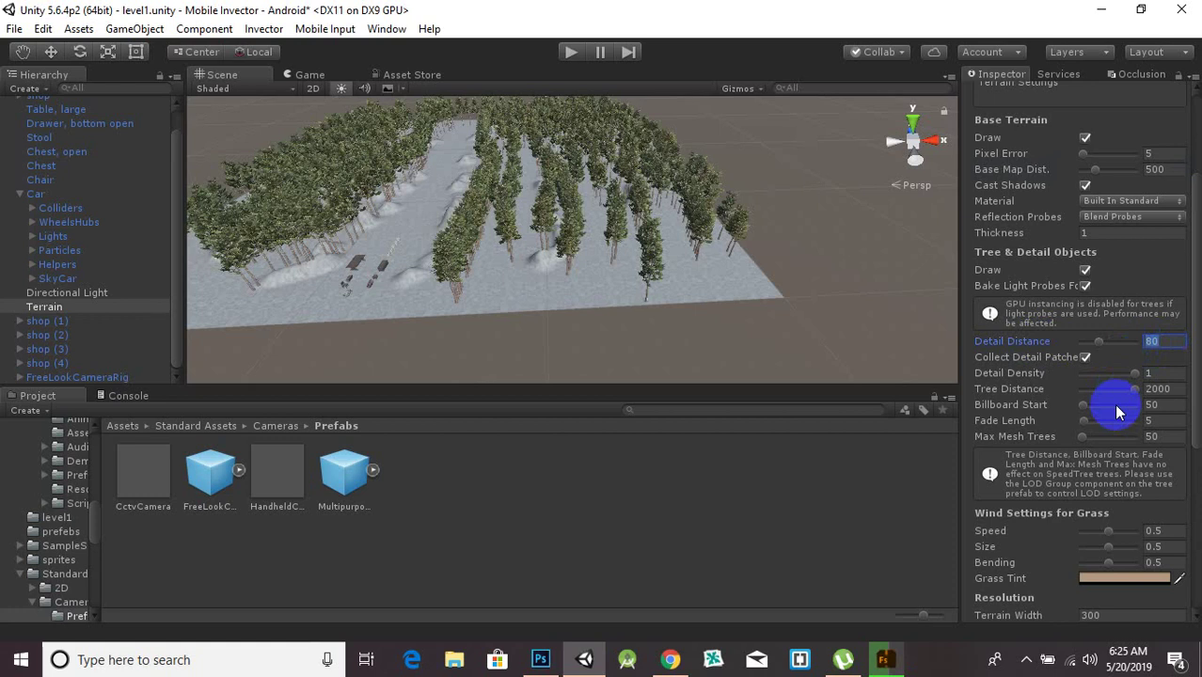
pyautogui.write('30')
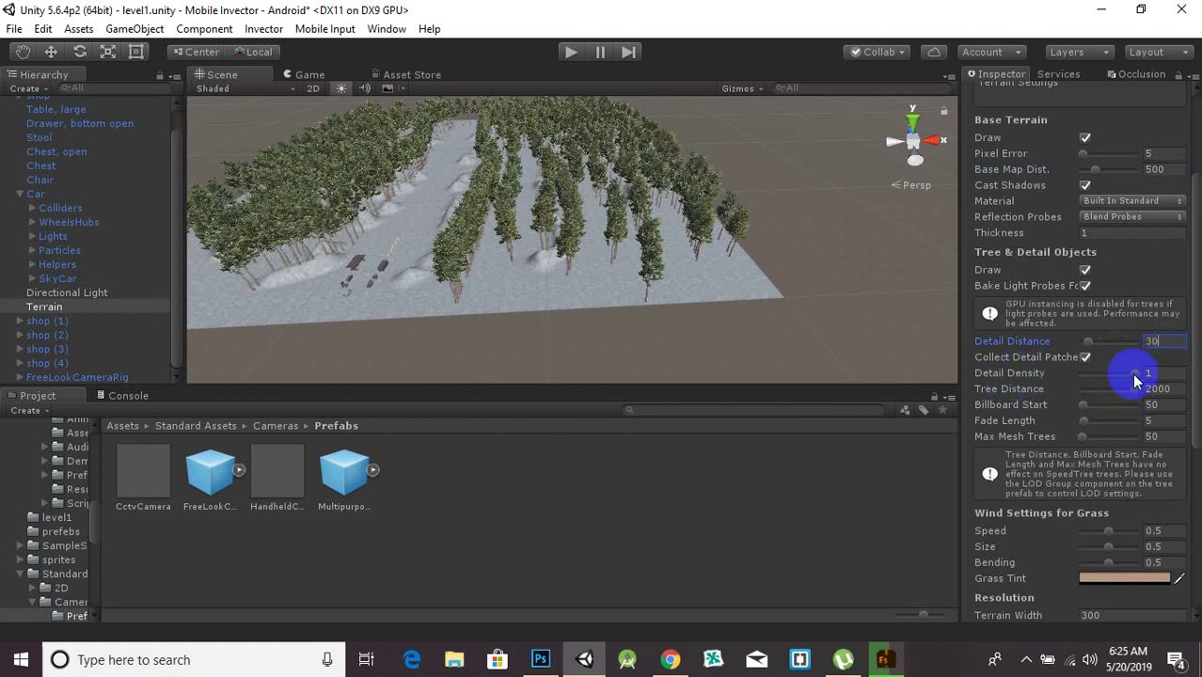
pyautogui.moveTo(1114, 377); pyautogui.dragTo(1103, 378)
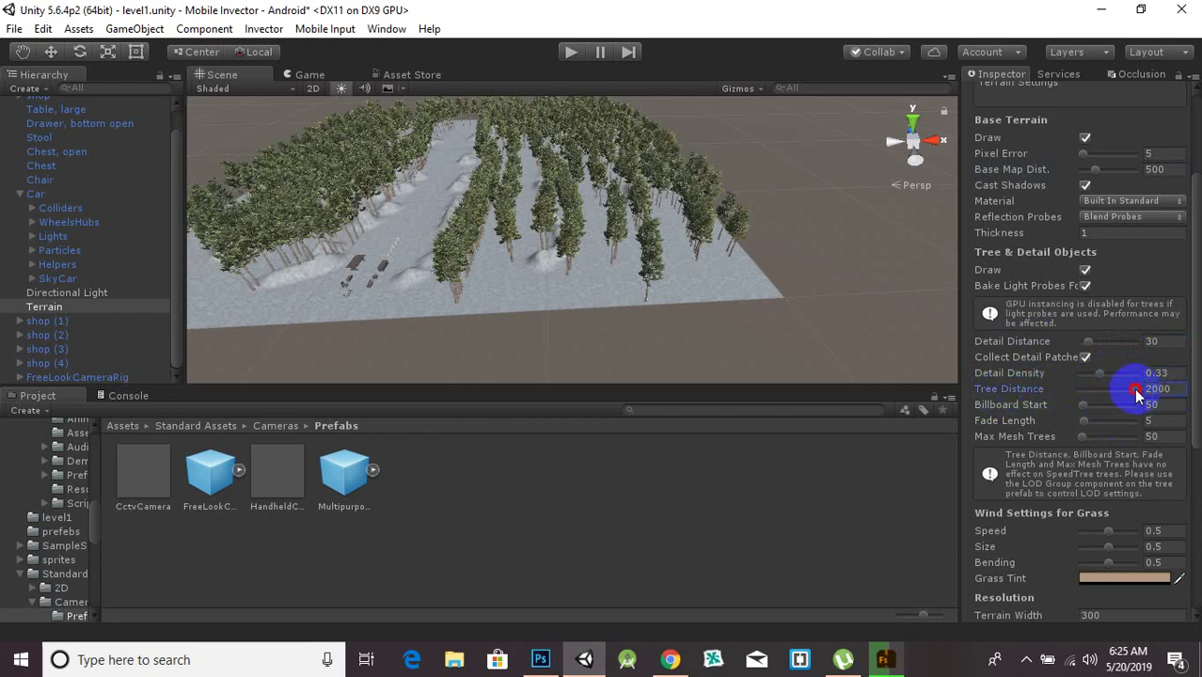
pyautogui.moveTo(1138, 396); pyautogui.dragTo(1104, 396)
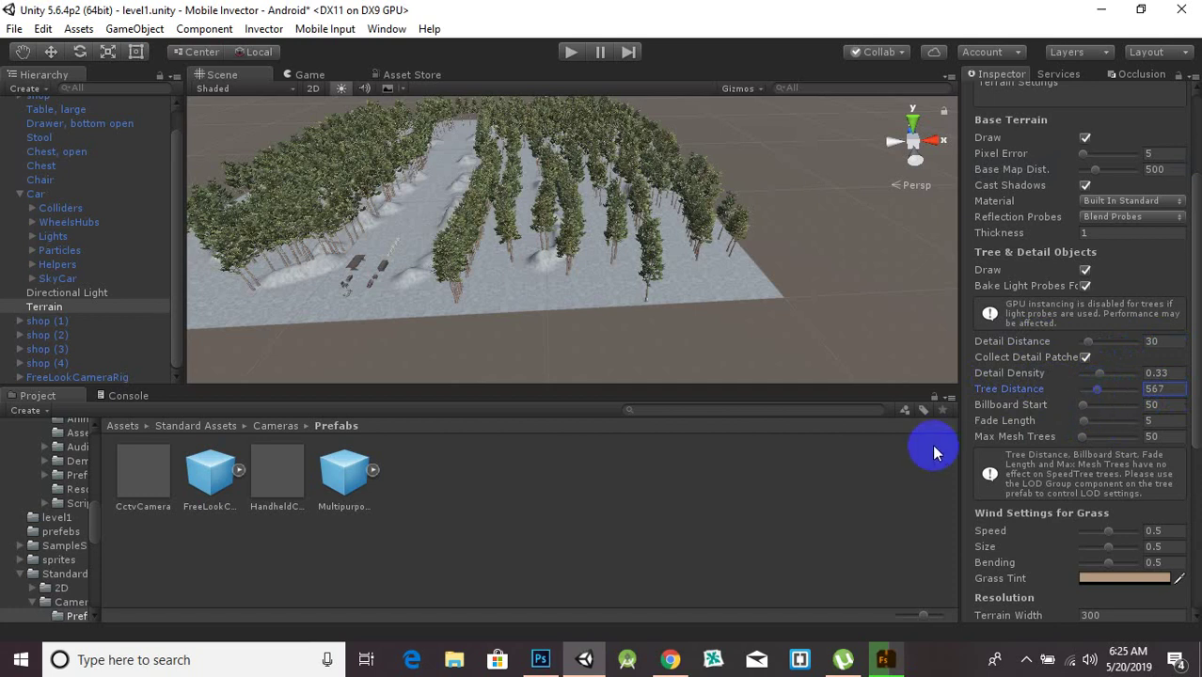
# Lower the terrain's grass wind settings to Speed 0.12, Size 0.13 and Bending 0.15
pyautogui.scroll(-3, 1001, 383)
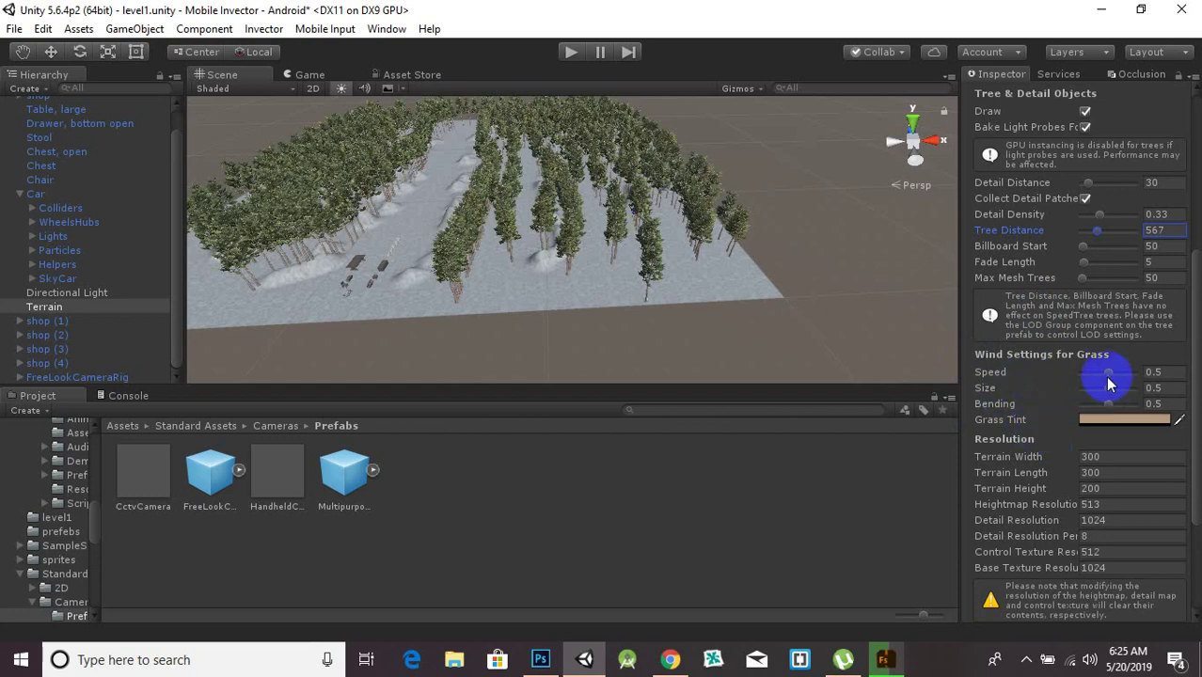
pyautogui.moveTo(1108, 378); pyautogui.dragTo(1089, 405)
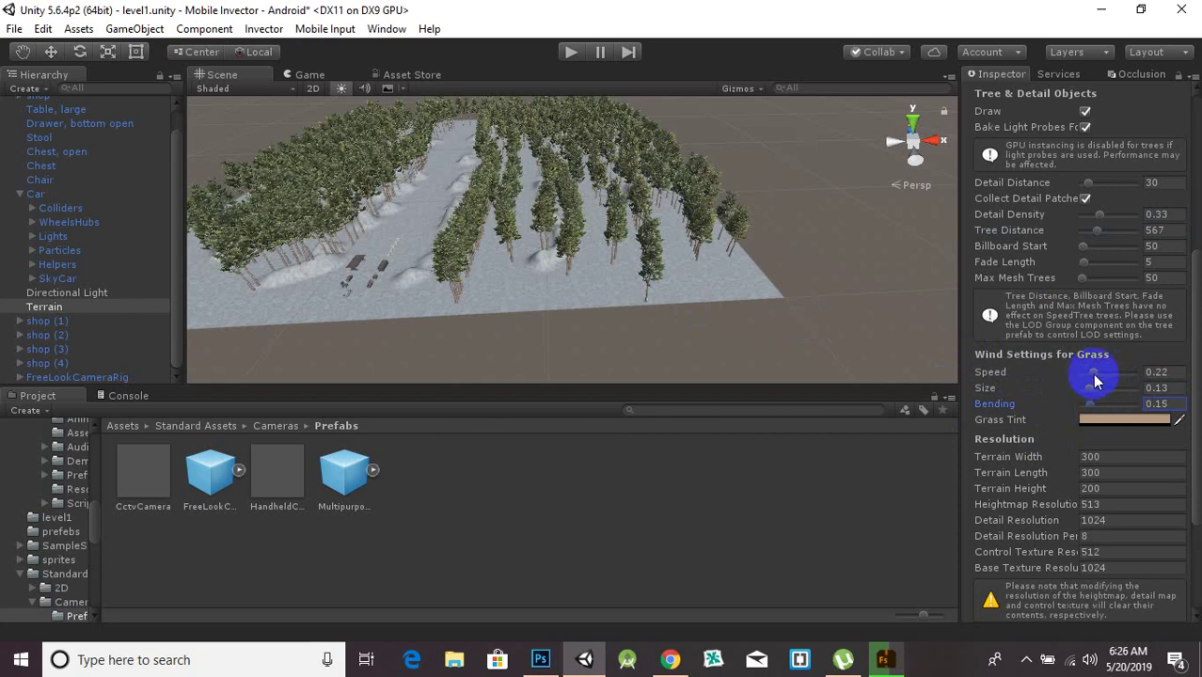
pyautogui.scroll(-3, 1046, 428)
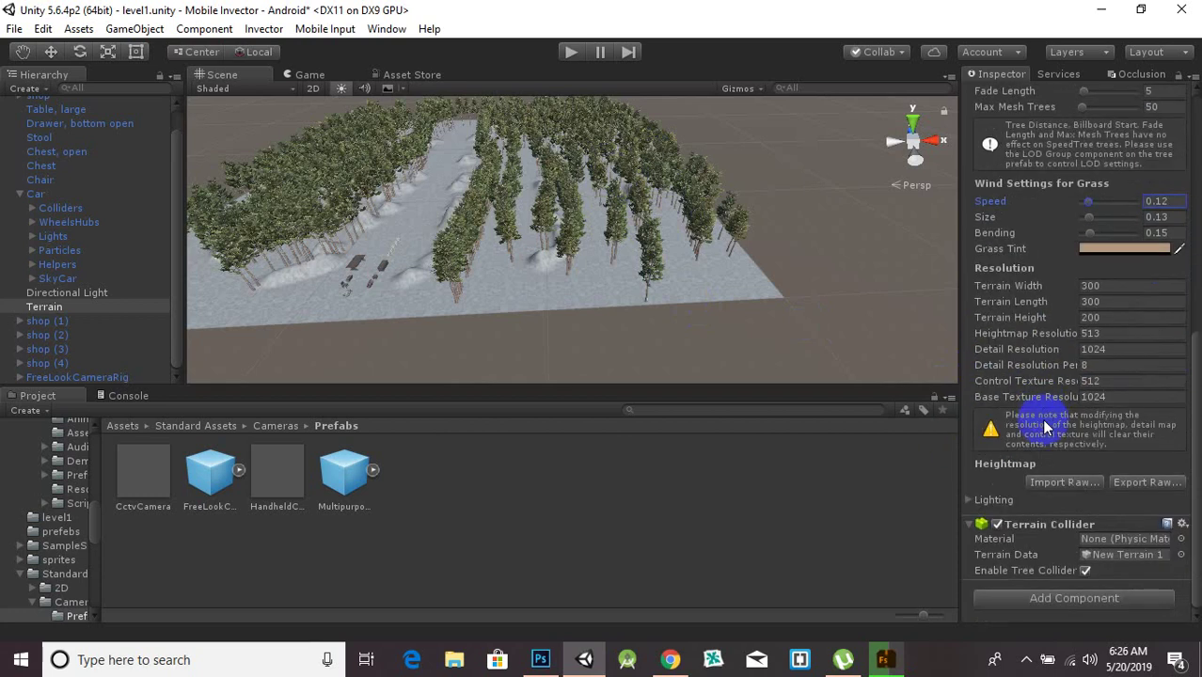
# Review the terrain settings, examining the heightmap, detail, control texture and base texture resolution values
pyautogui.scroll(3, 1054, 396)
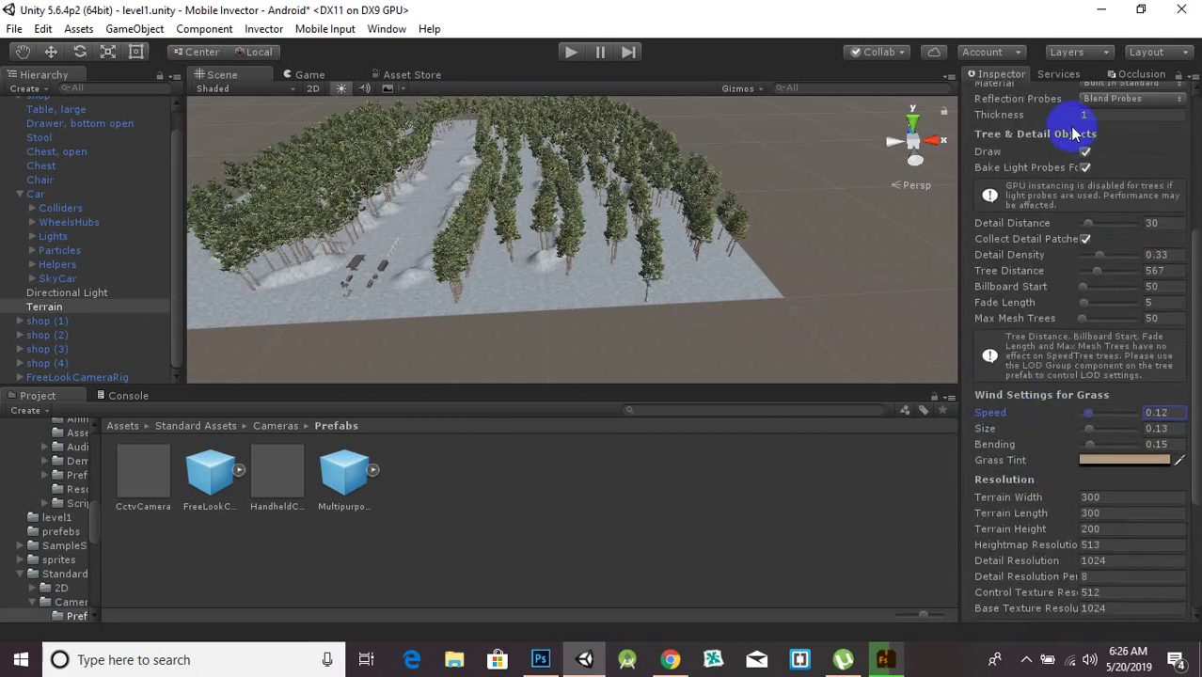
pyautogui.scroll(4, 1044, 283)
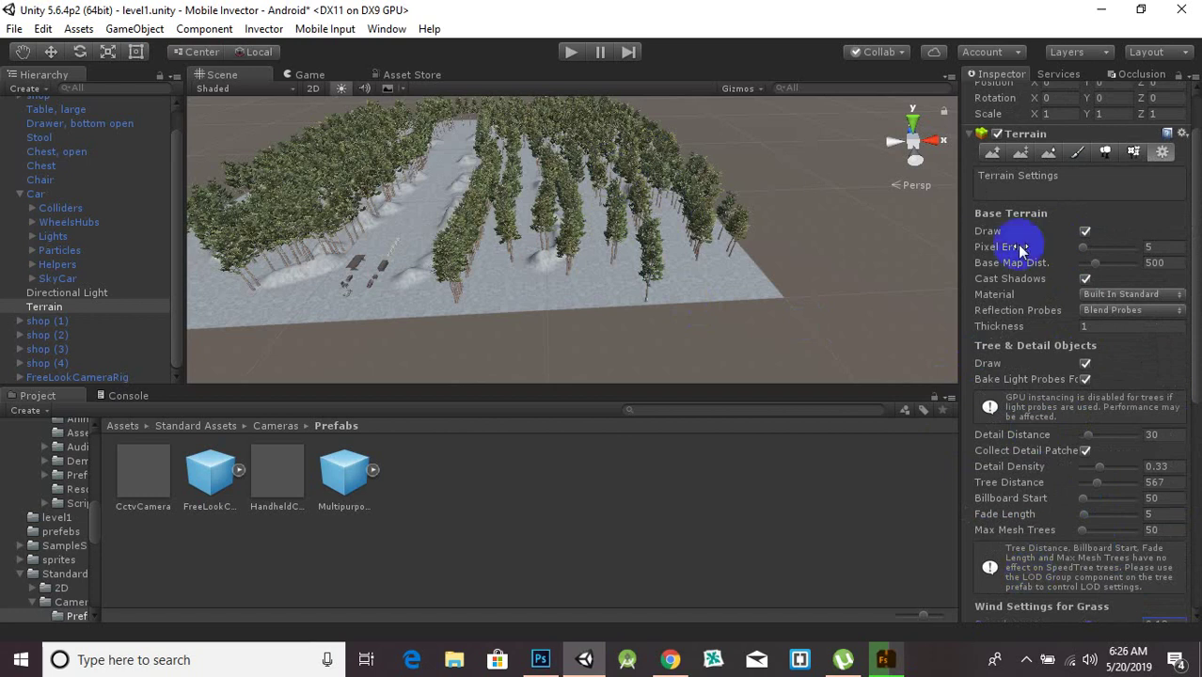
pyautogui.scroll(-4, 1126, 376)
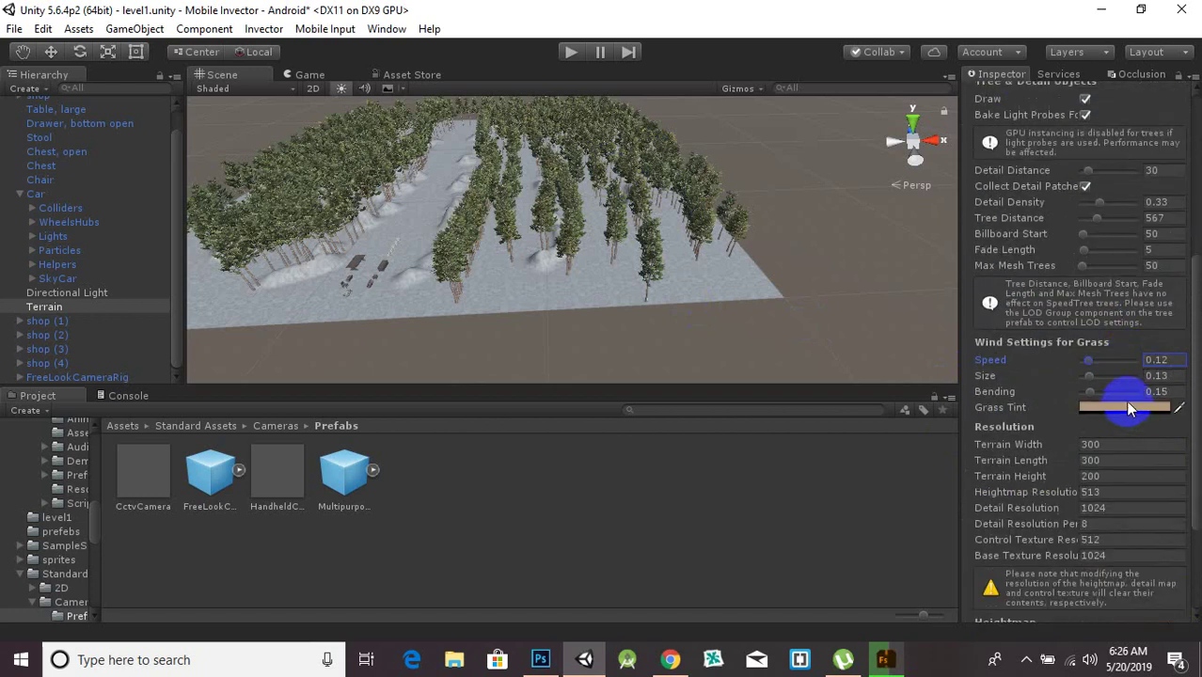
pyautogui.scroll(1, 1125, 400)
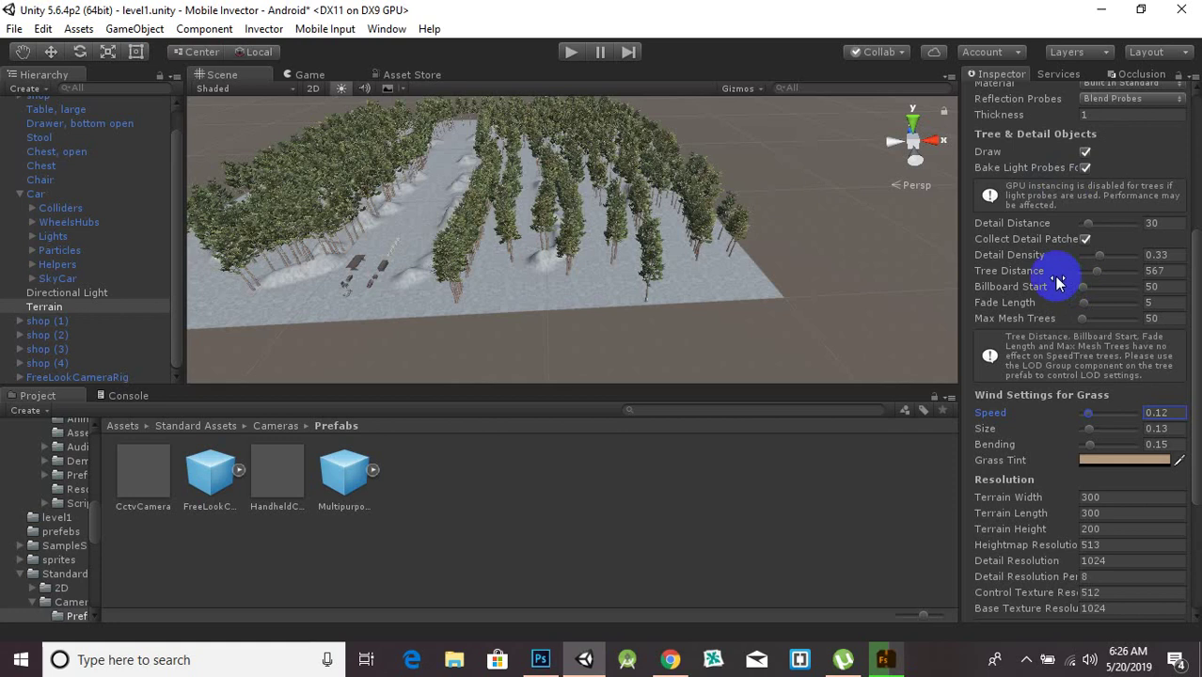
pyautogui.scroll(-3, 1047, 313)
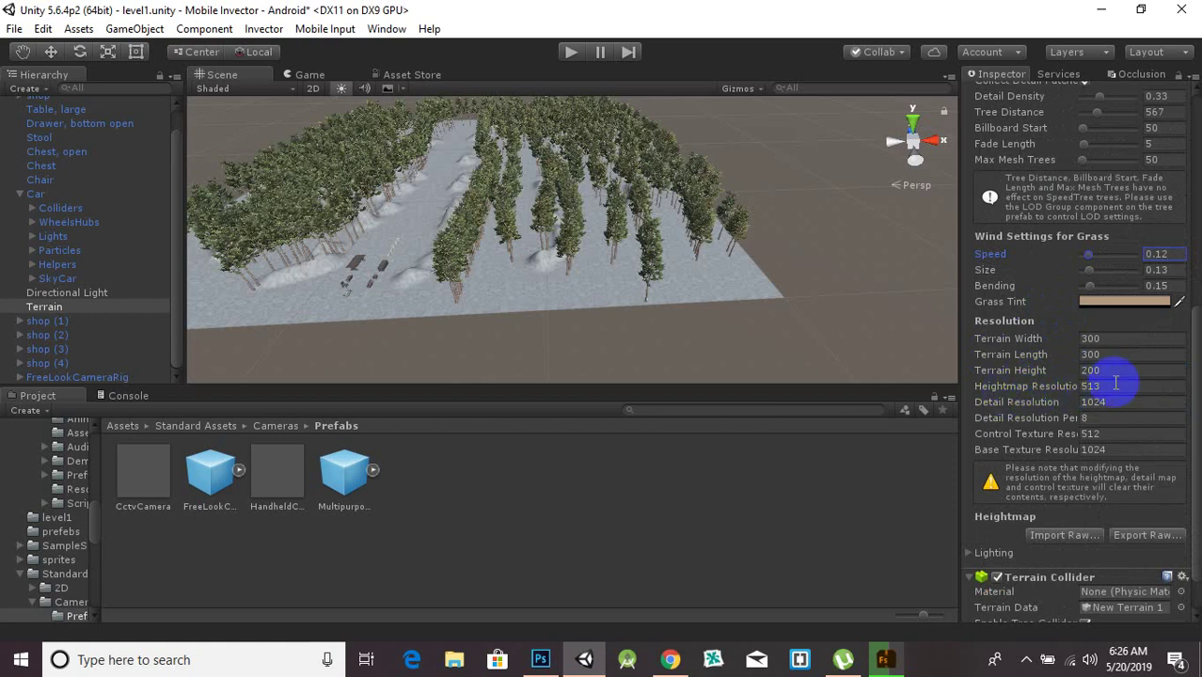
pyautogui.click(1087, 387)
pyautogui.click(1110, 390)
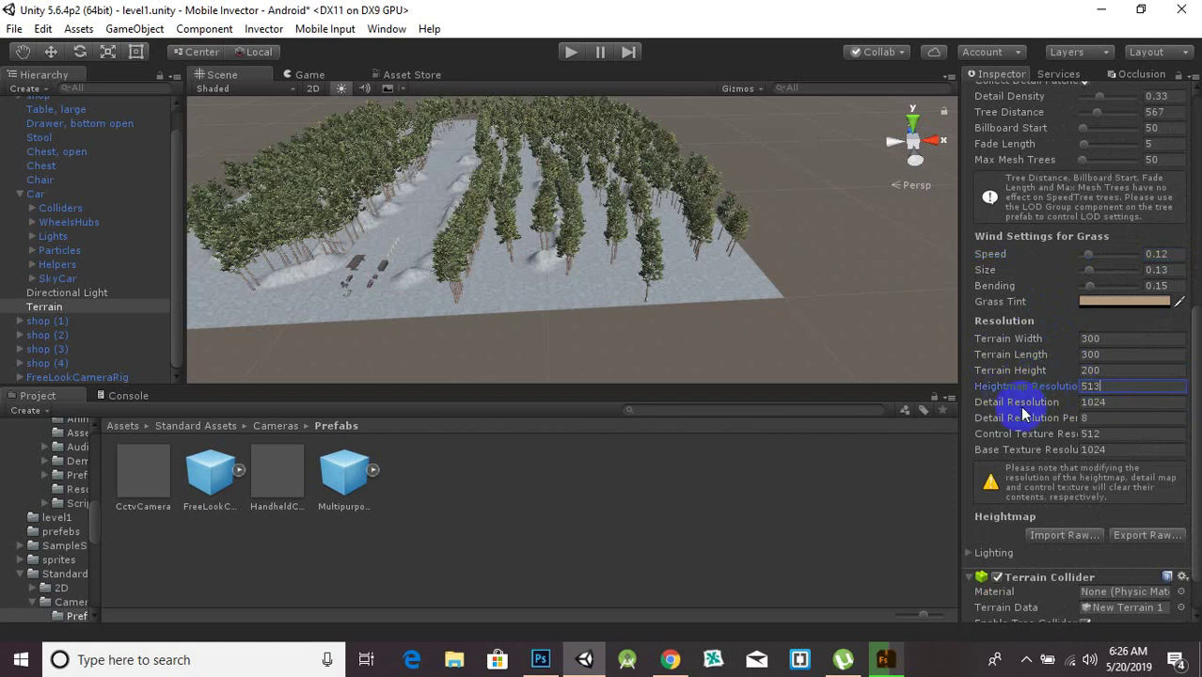
pyautogui.click(1091, 403)
pyautogui.click(1107, 403)
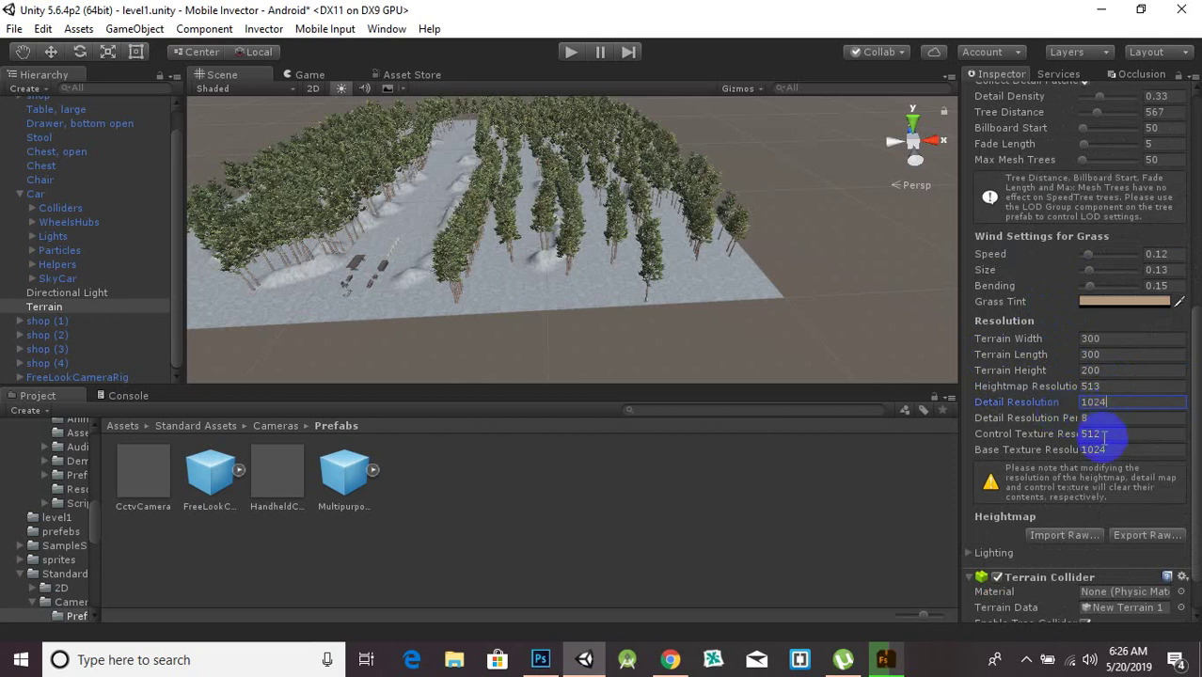
pyautogui.doubleClick(1107, 402)
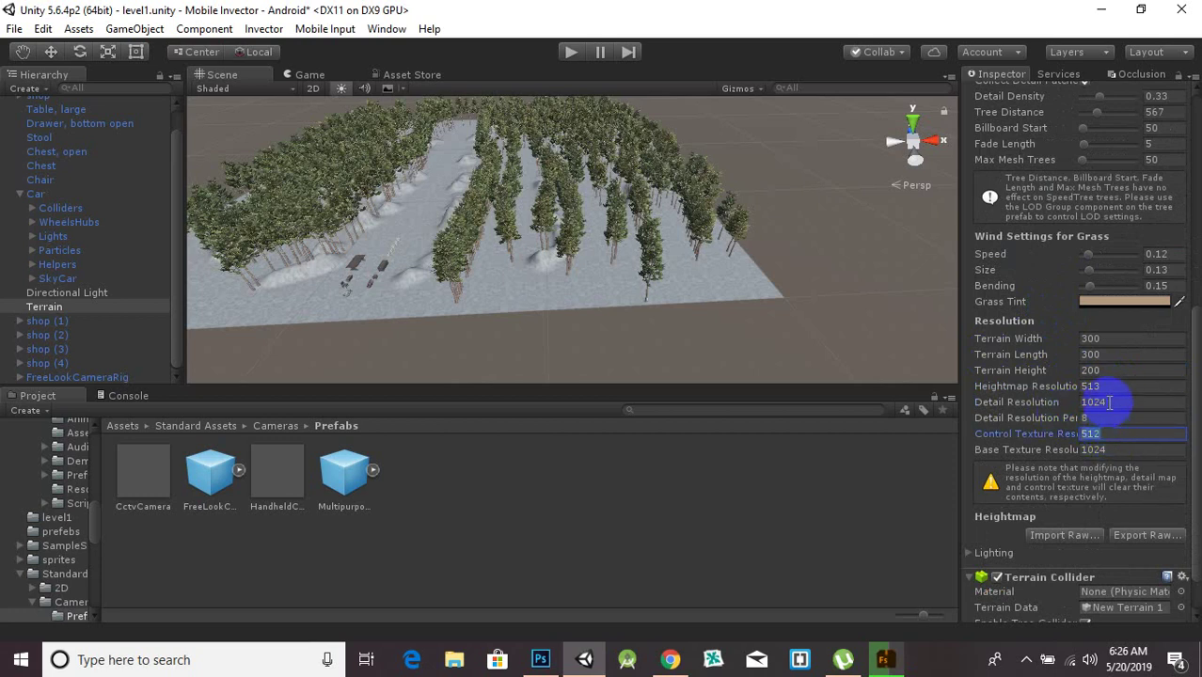
pyautogui.click(1125, 450)
pyautogui.click(1115, 405)
pyautogui.moveTo(1113, 404); pyautogui.dragTo(1095, 403)
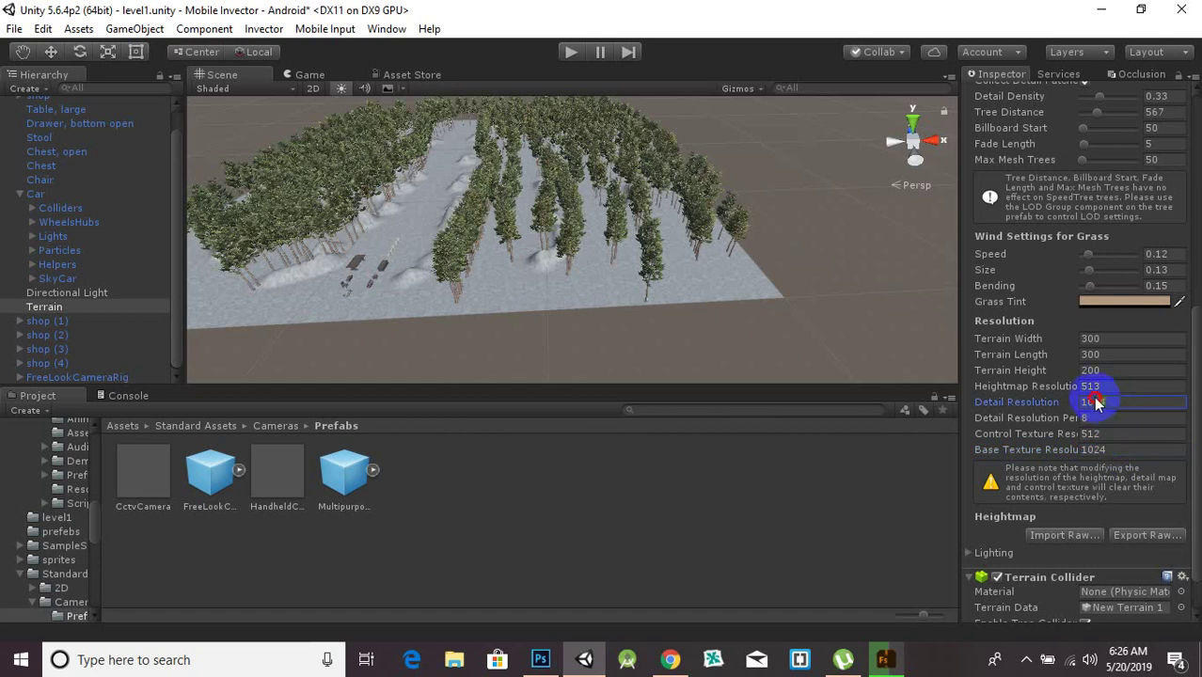
pyautogui.click(1092, 382)
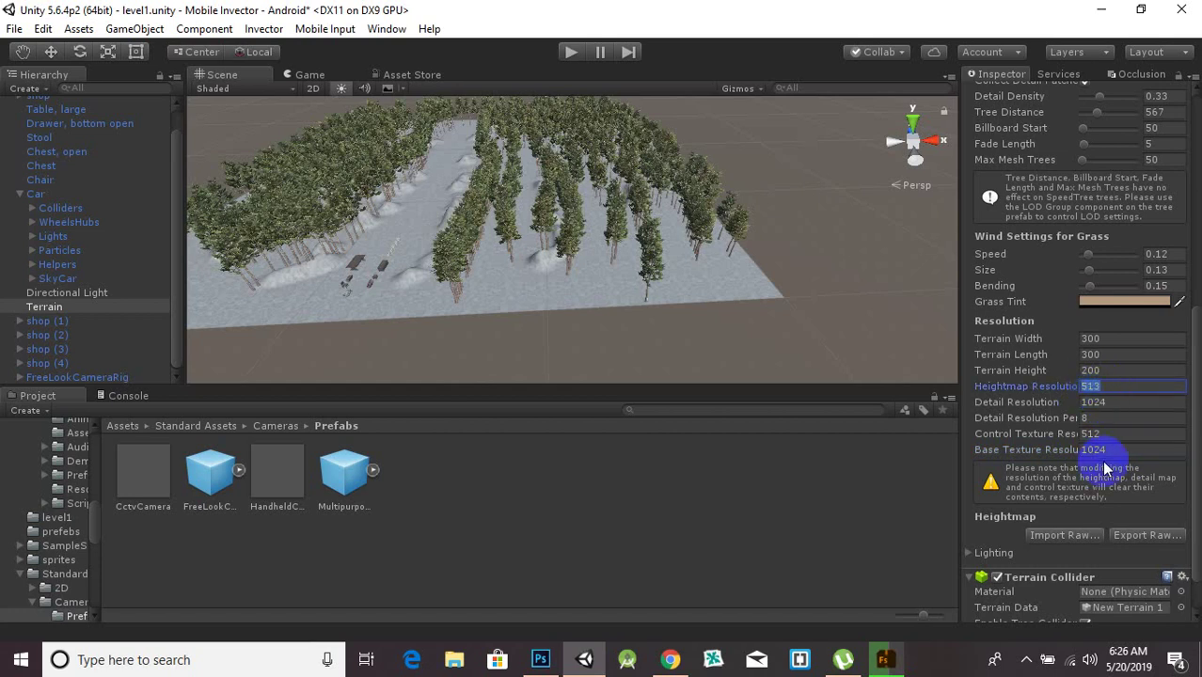
pyautogui.click(1093, 433)
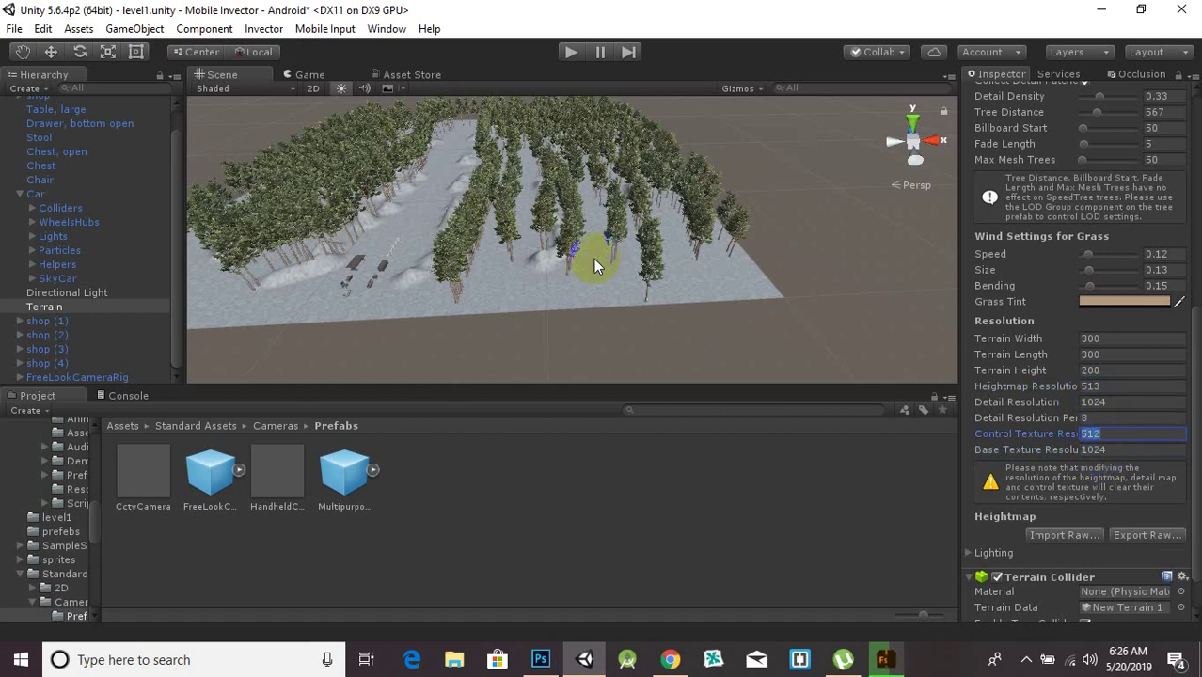
# Run the scene to check performance with the reduced terrain settings, hide the rendering statistics, and stop it
pyautogui.scroll(4, 594, 262)
pyautogui.moveTo(594, 280); pyautogui.dragTo(697, 278, button='middle')
pyautogui.click(578, 58)
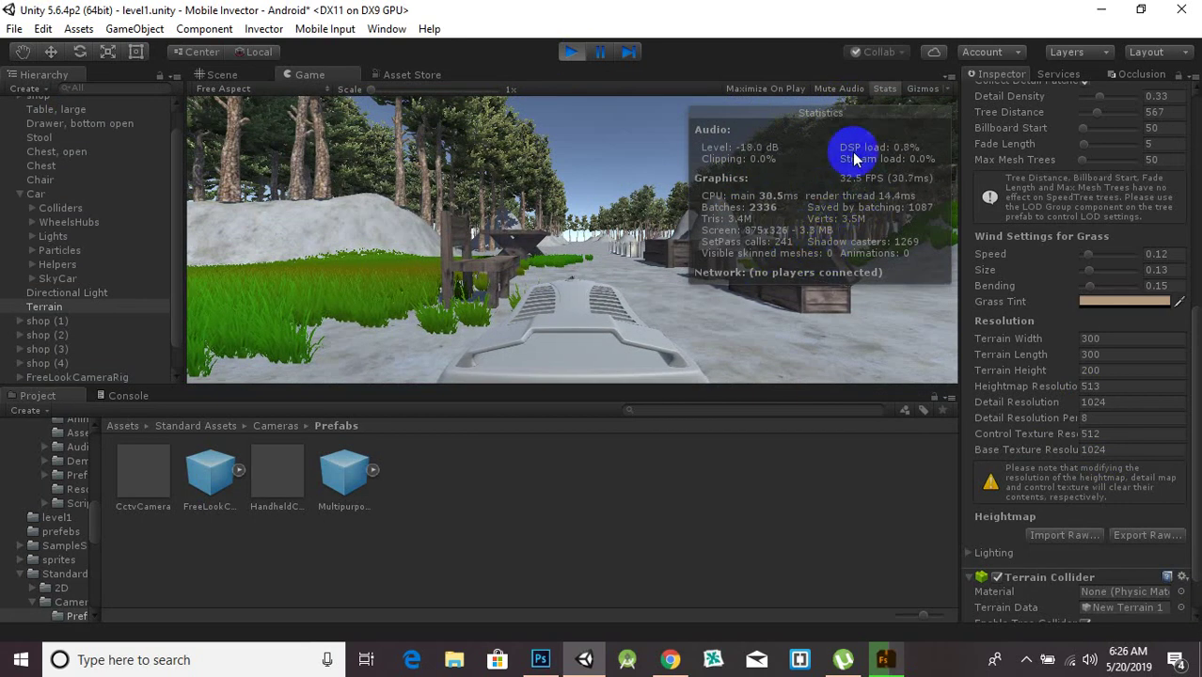
pyautogui.click(885, 89)
pyautogui.click(804, 243)
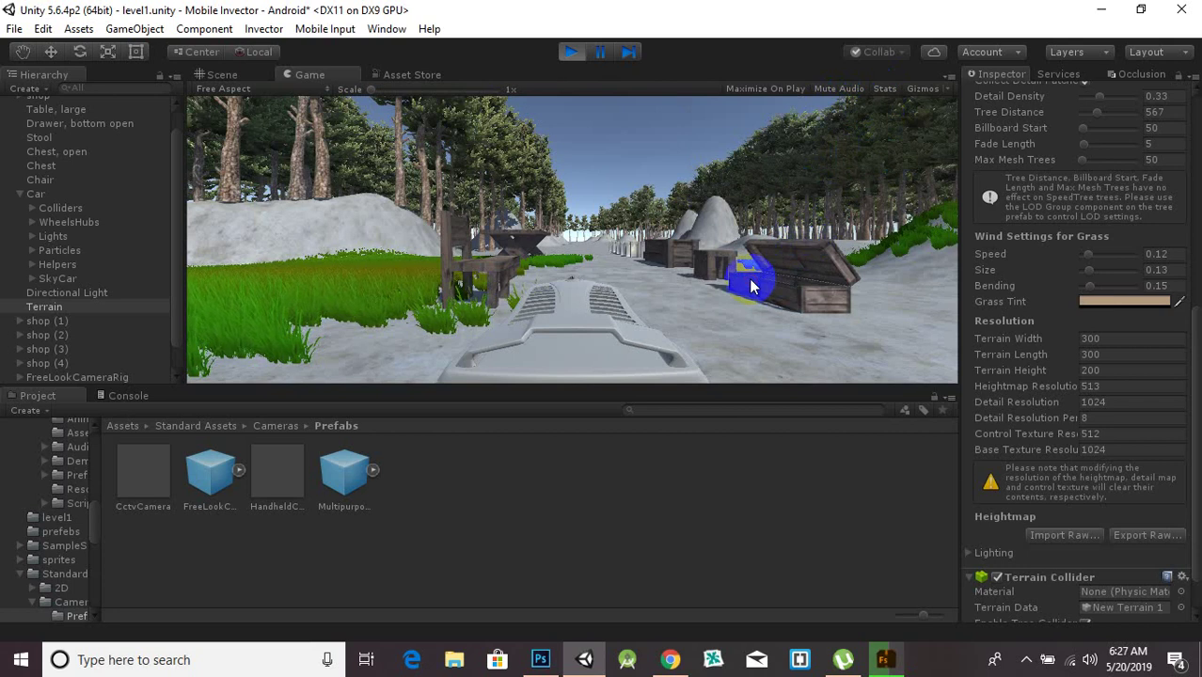
pyautogui.click(571, 51)
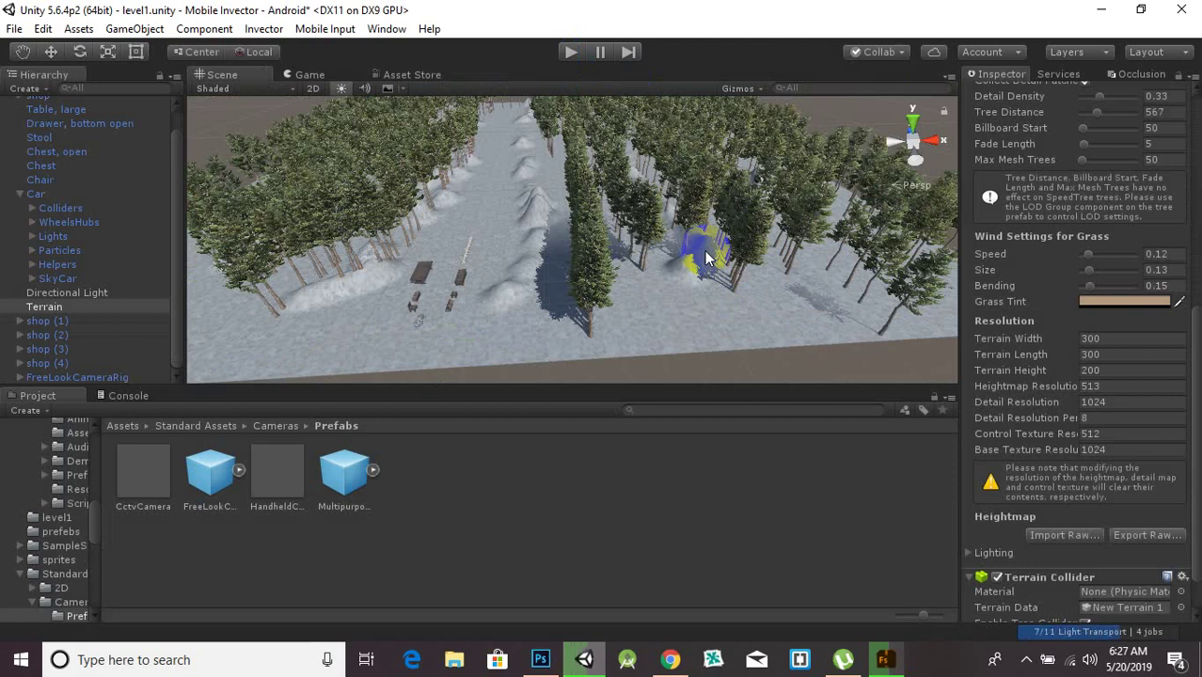
pyautogui.scroll(-3, 709, 258)
pyautogui.moveTo(617, 285); pyautogui.dragTo(759, 323, button='middle')
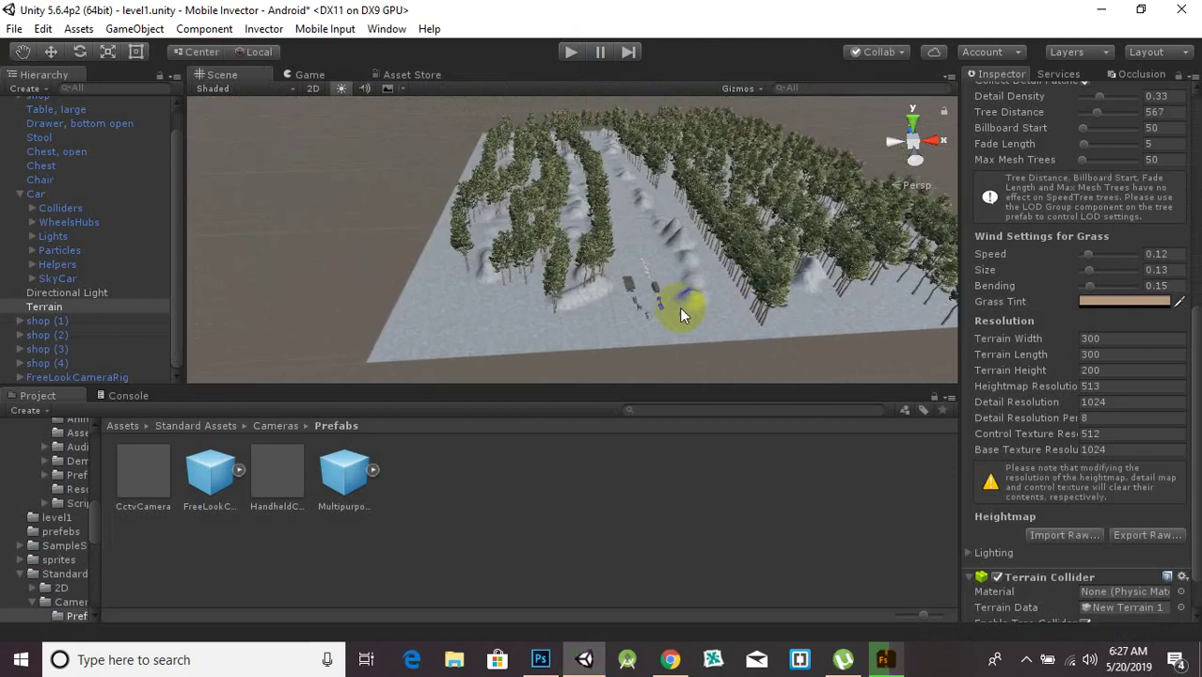
pyautogui.moveTo(680, 307); pyautogui.dragTo(494, 285, button='middle')
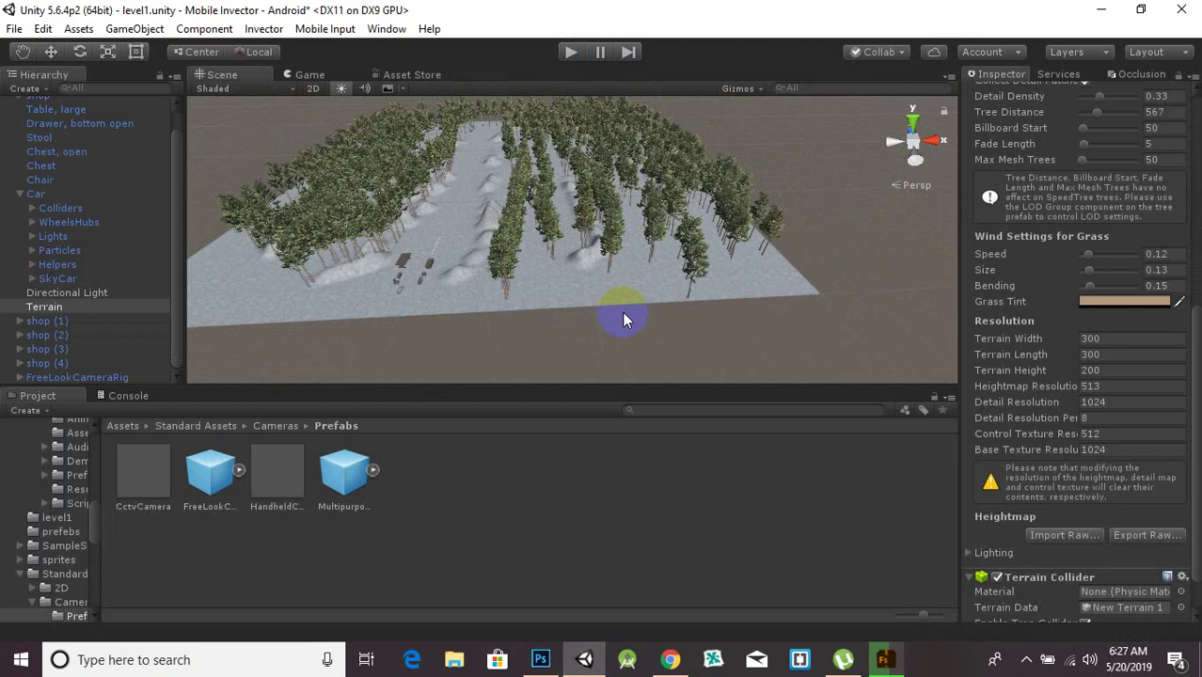
# Examine the forested terrain and the objects placed on it from several angles and distances
pyautogui.scroll(-6, 623, 311)
pyautogui.scroll(3, 623, 312)
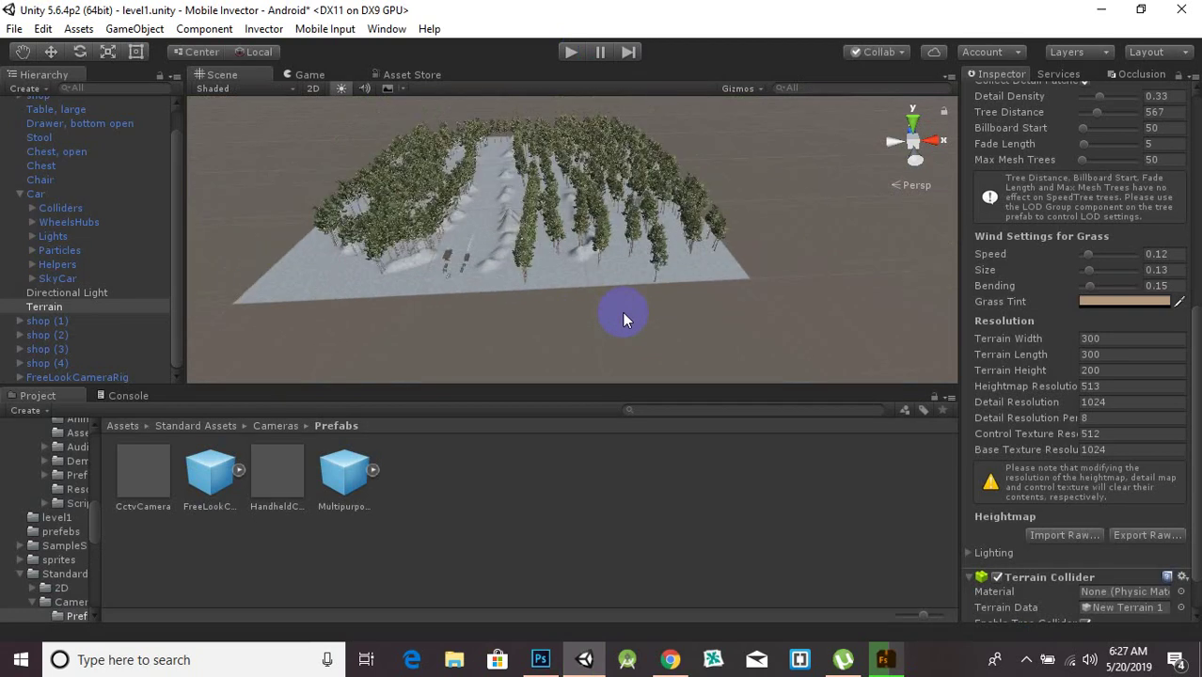
pyautogui.keyDown('alt'); pyautogui.moveTo(545, 317); pyautogui.dragTo(789, 242); pyautogui.keyUp('alt')
pyautogui.moveTo(790, 241); pyautogui.dragTo(620, 311, button='middle')
pyautogui.scroll(2, 627, 303)
pyautogui.moveTo(694, 273); pyautogui.dragTo(808, 249, button='middle')
pyautogui.scroll(2, 658, 292)
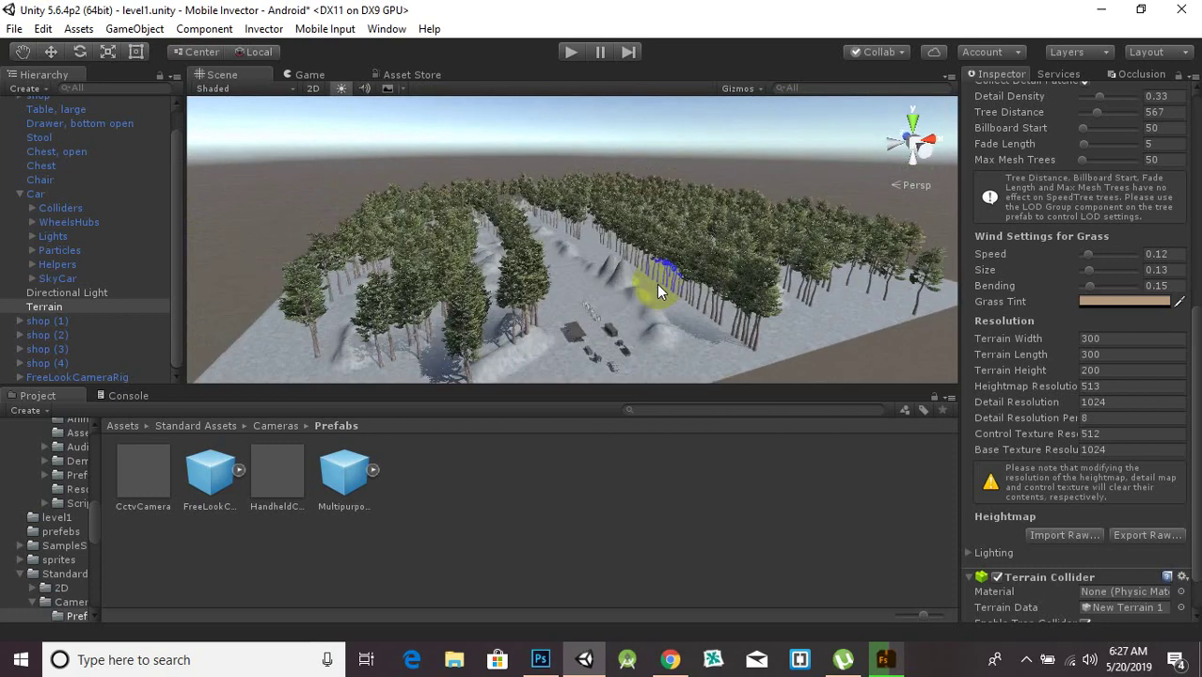
pyautogui.scroll(-3, 656, 284)
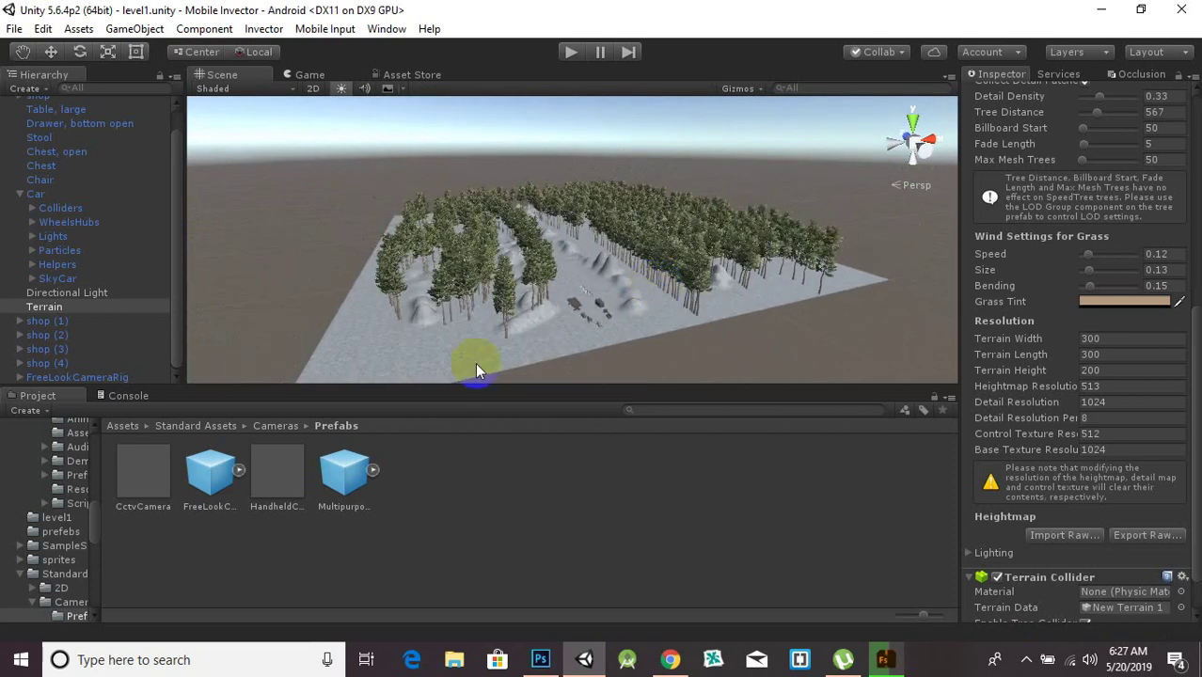
# Go back up to the Standard Assets folder and look over the whole terrain layout
pyautogui.click(264, 425)
pyautogui.click(217, 426)
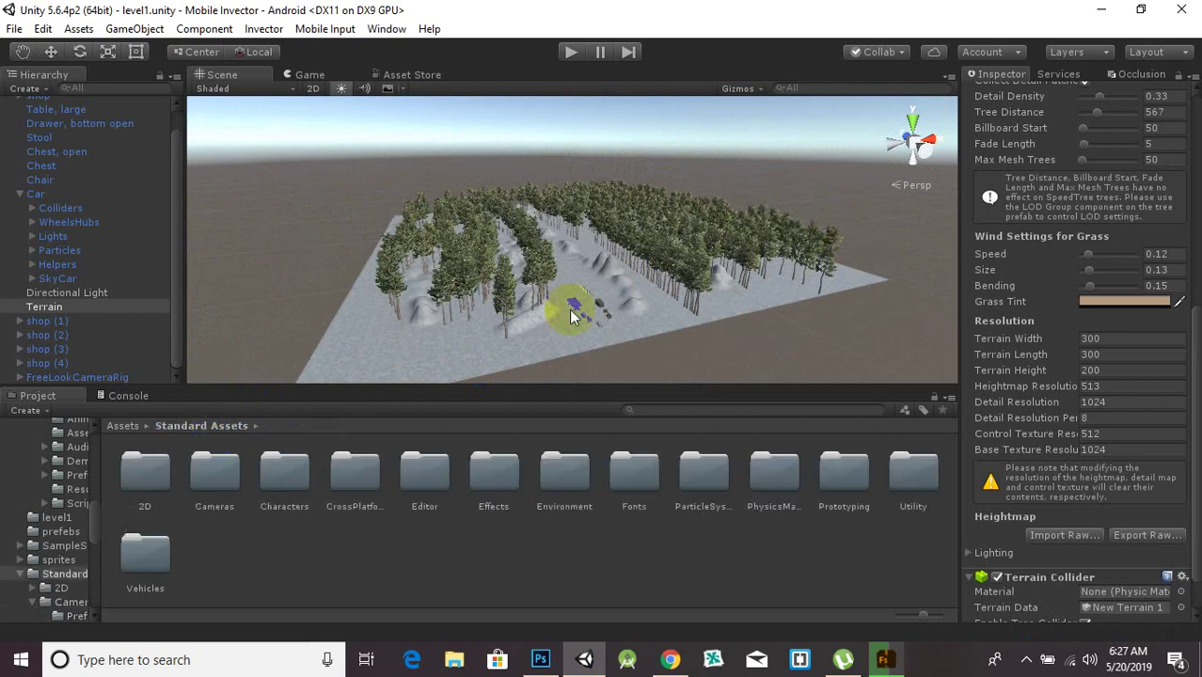
pyautogui.moveTo(625, 295); pyautogui.dragTo(619, 285, button='middle')
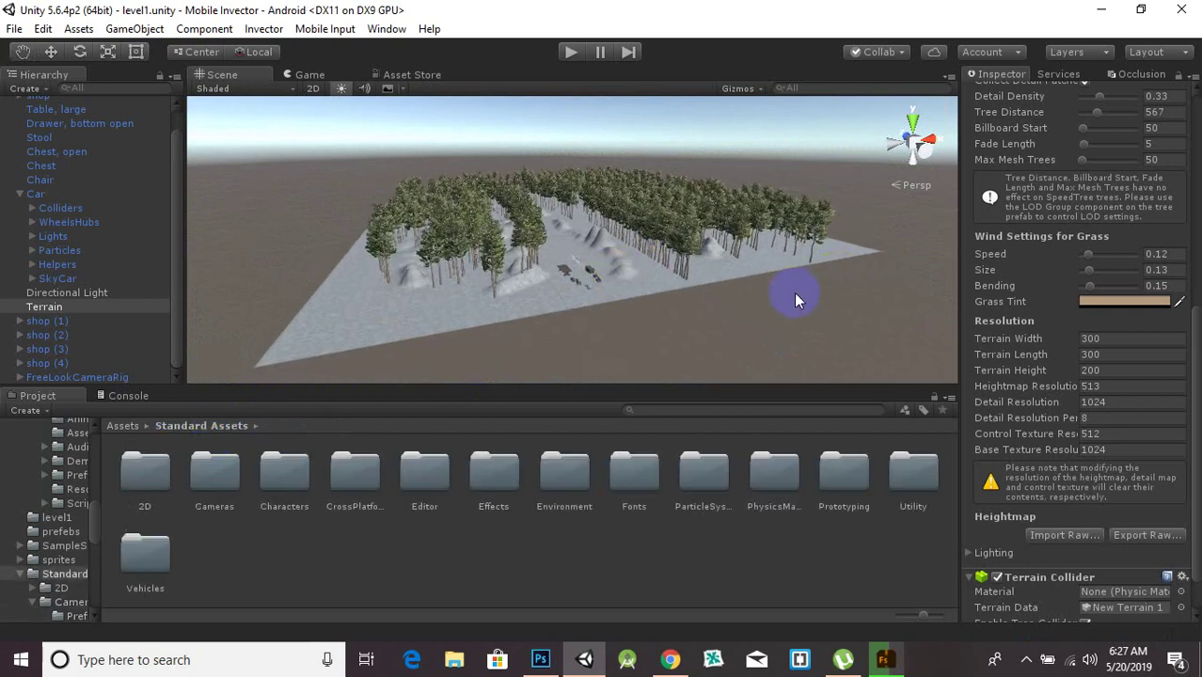
pyautogui.keyDown('alt'); pyautogui.moveTo(794, 292); pyautogui.dragTo(782, 316); pyautogui.keyUp('alt')
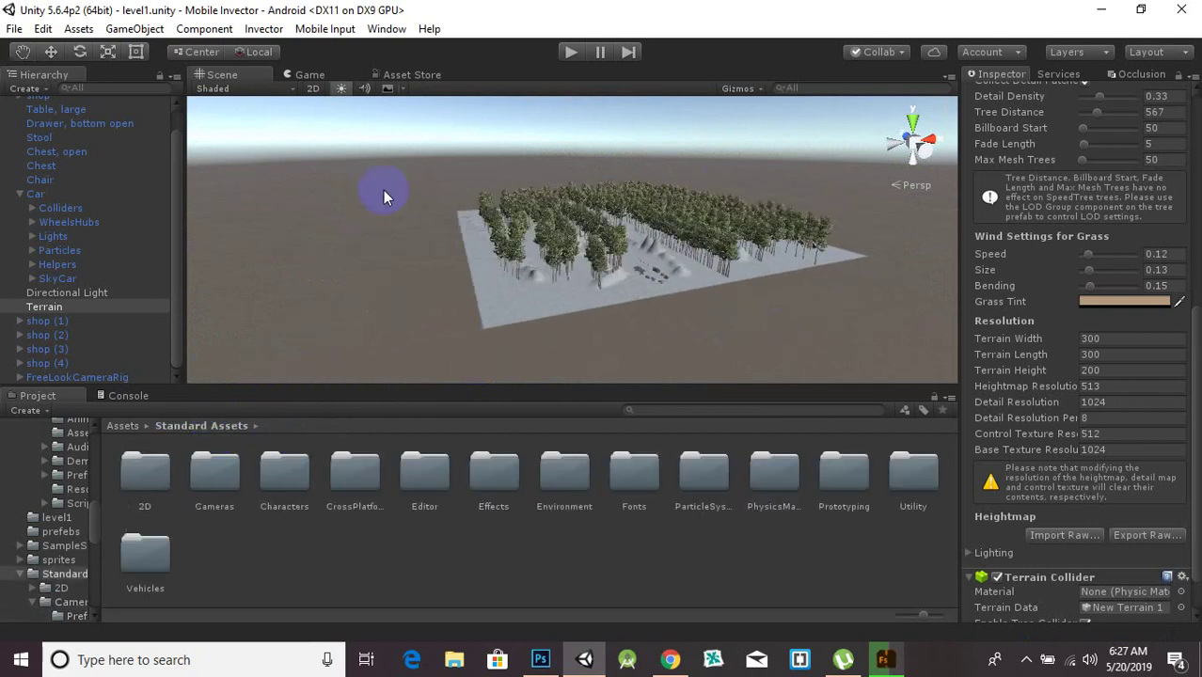
pyautogui.scroll(5, 676, 307)
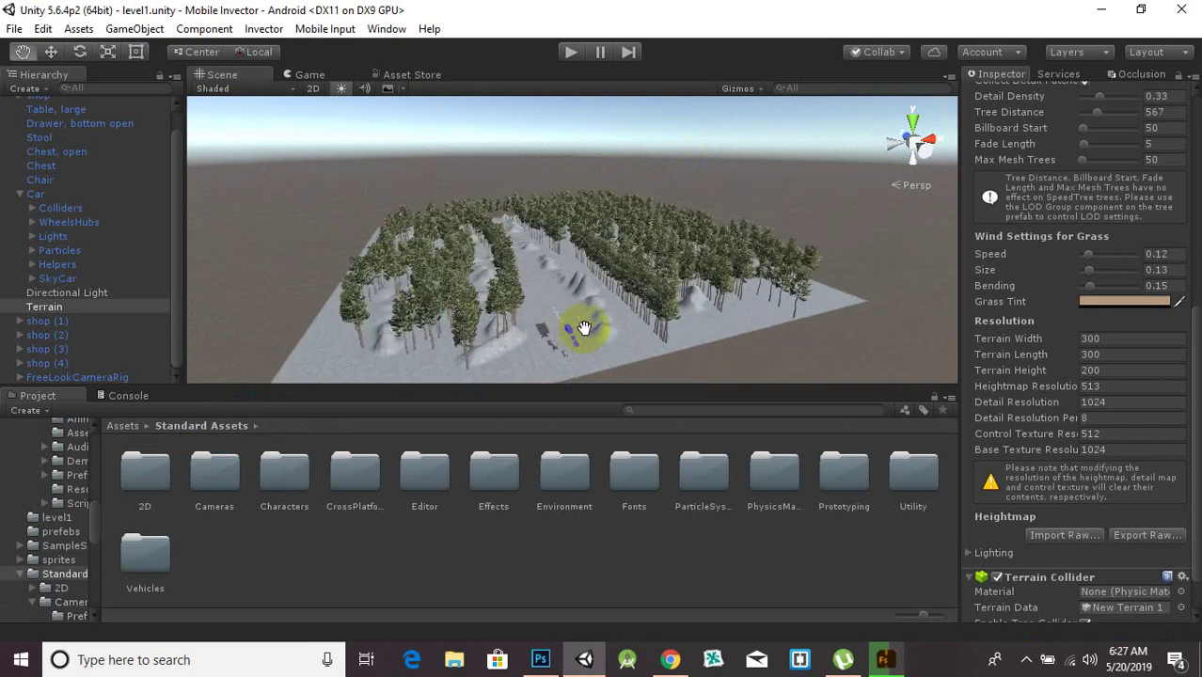
pyautogui.moveTo(583, 329); pyautogui.dragTo(577, 295, button='middle')
pyautogui.moveTo(685, 272); pyautogui.dragTo(729, 292, button='middle')
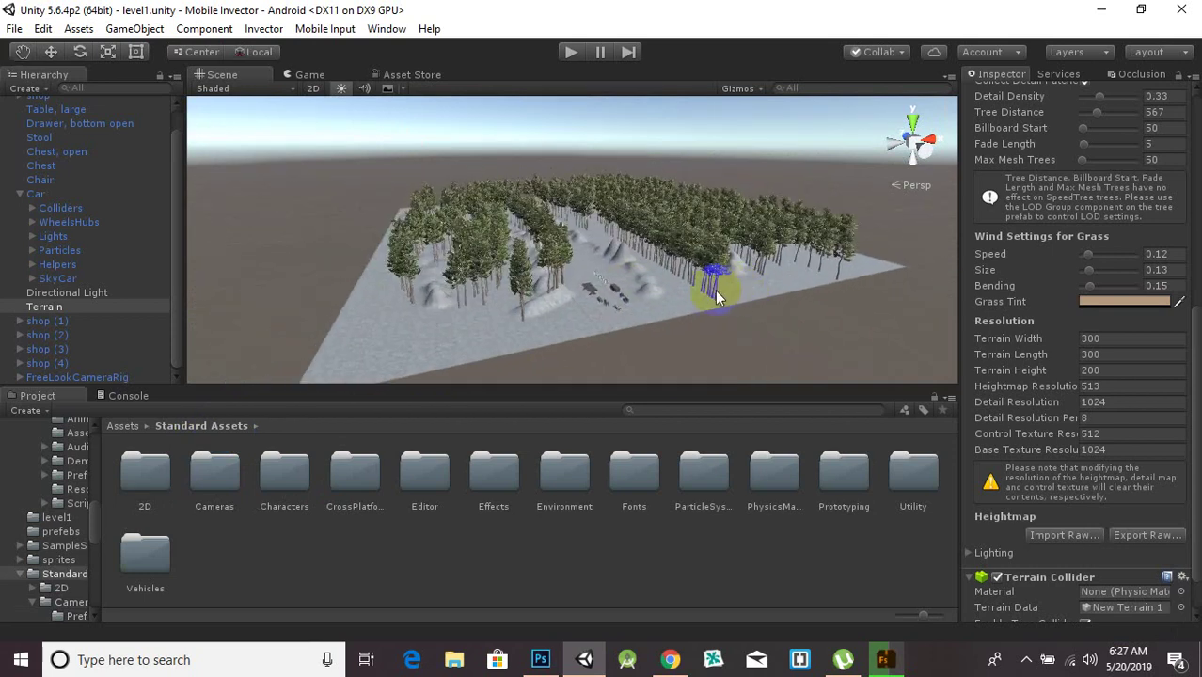
# Open the scene's Lighting settings and place the window so the terrain can still be seen
pyautogui.click(387, 31)
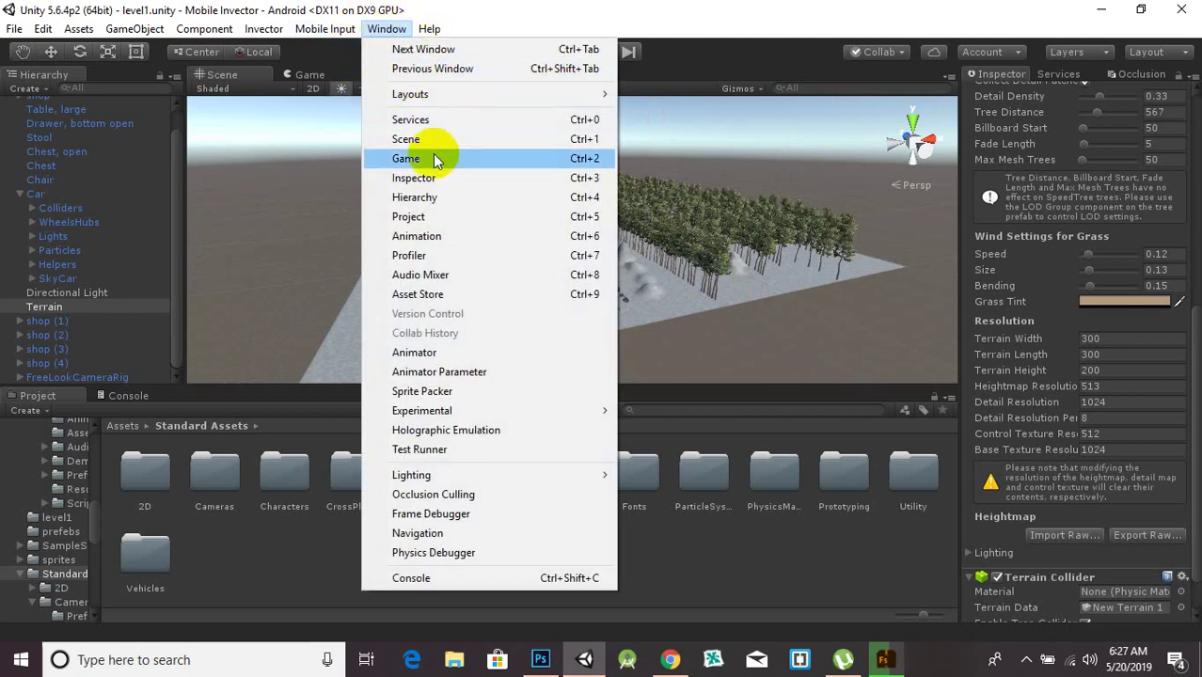
pyautogui.moveTo(461, 474)
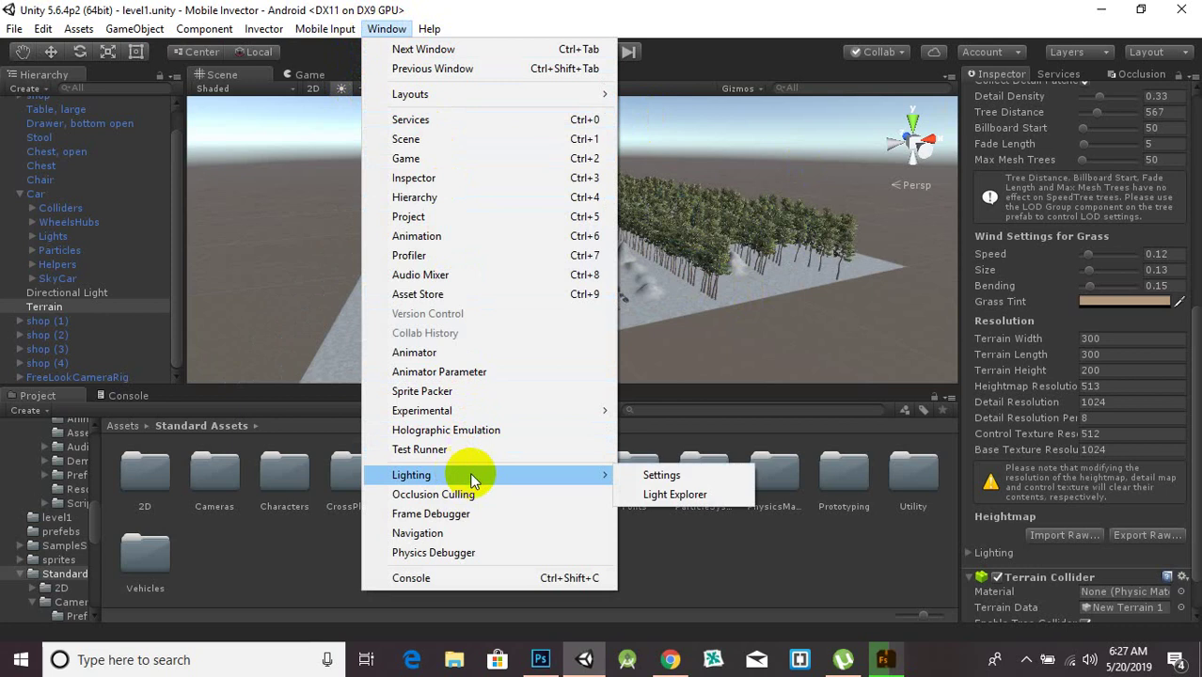
pyautogui.click(660, 476)
pyautogui.moveTo(235, 24); pyautogui.dragTo(386, 44)
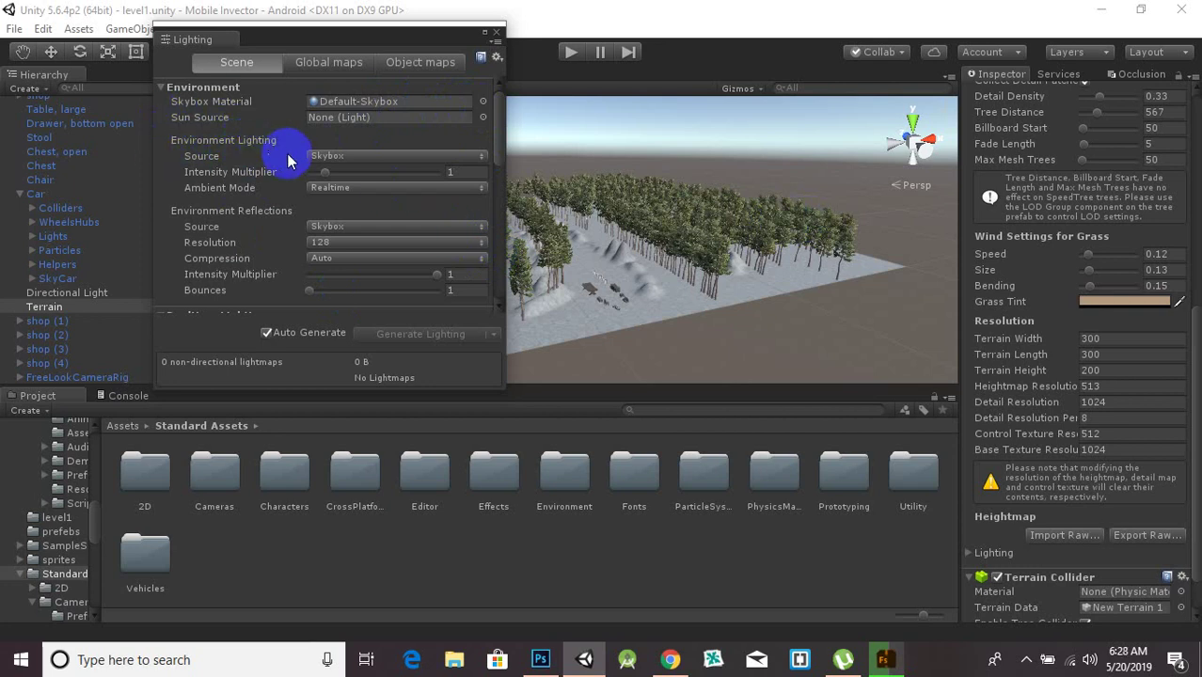
# Set the Environment Lighting source to Color, keeping the Lighting window clear of the terrain
pyautogui.click(350, 158)
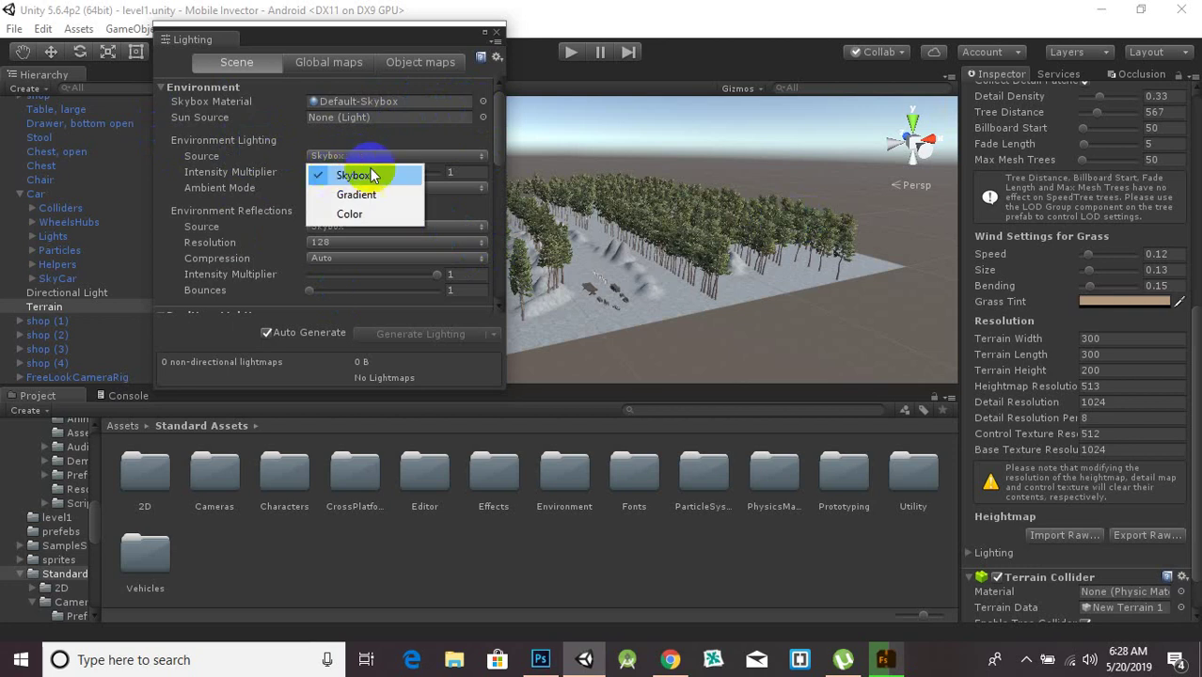
pyautogui.click(440, 142)
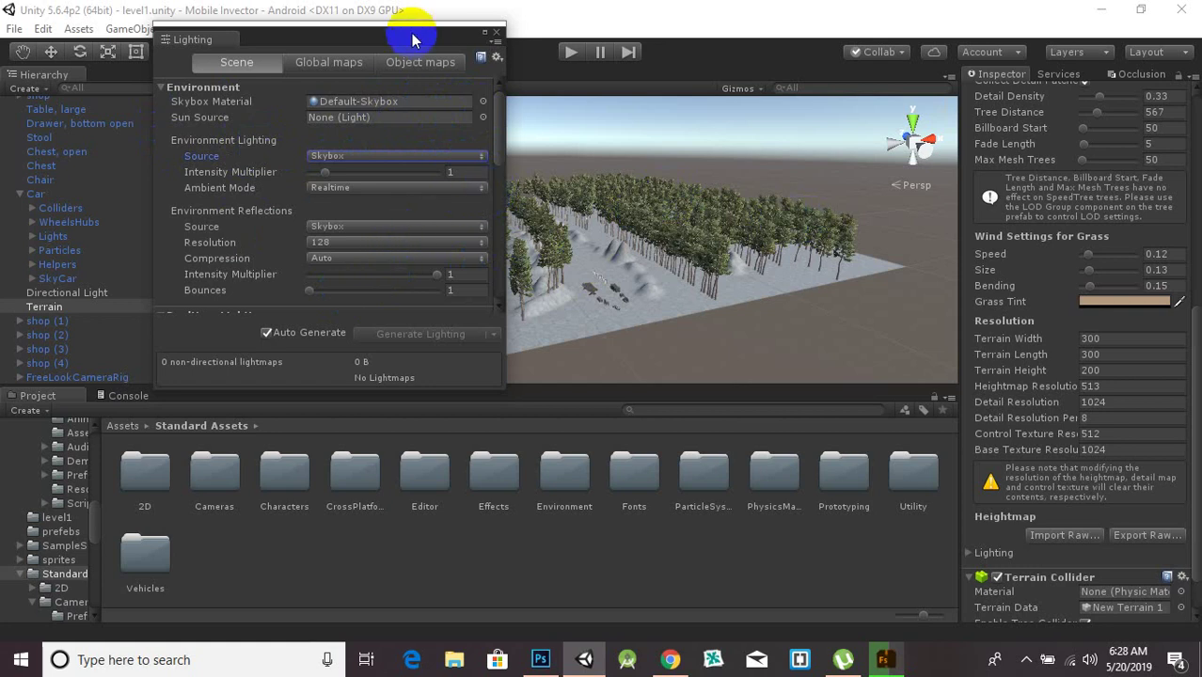
pyautogui.moveTo(403, 34); pyautogui.dragTo(289, 53)
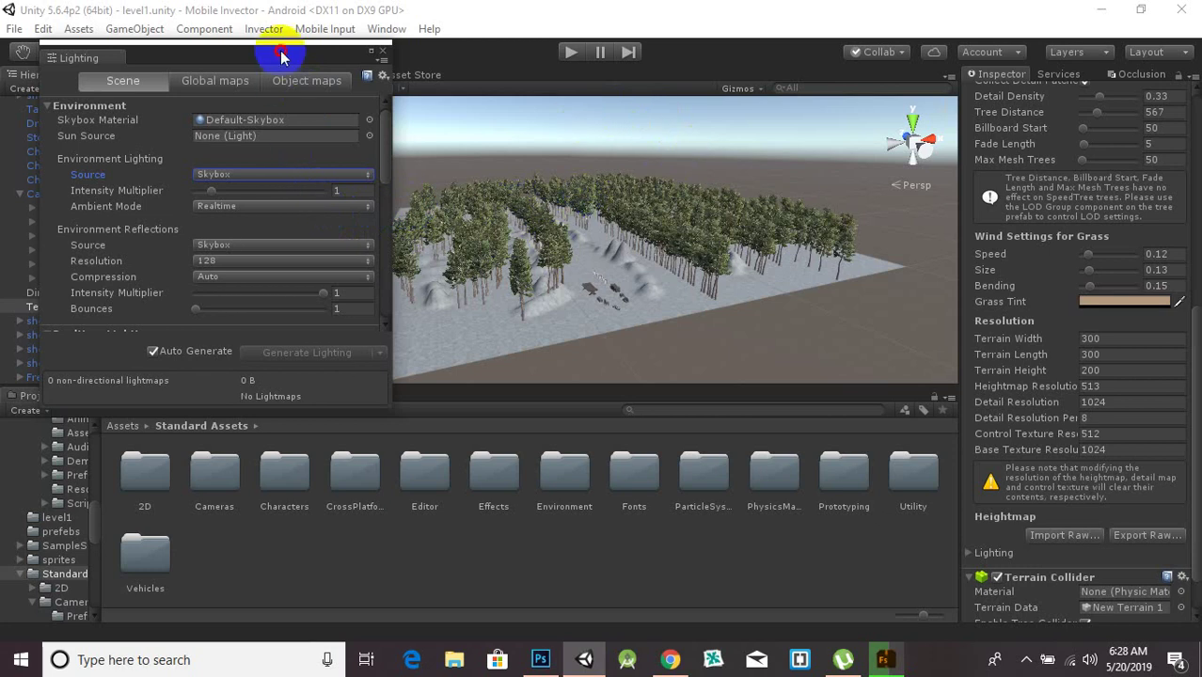
pyautogui.moveTo(281, 57); pyautogui.dragTo(291, 58)
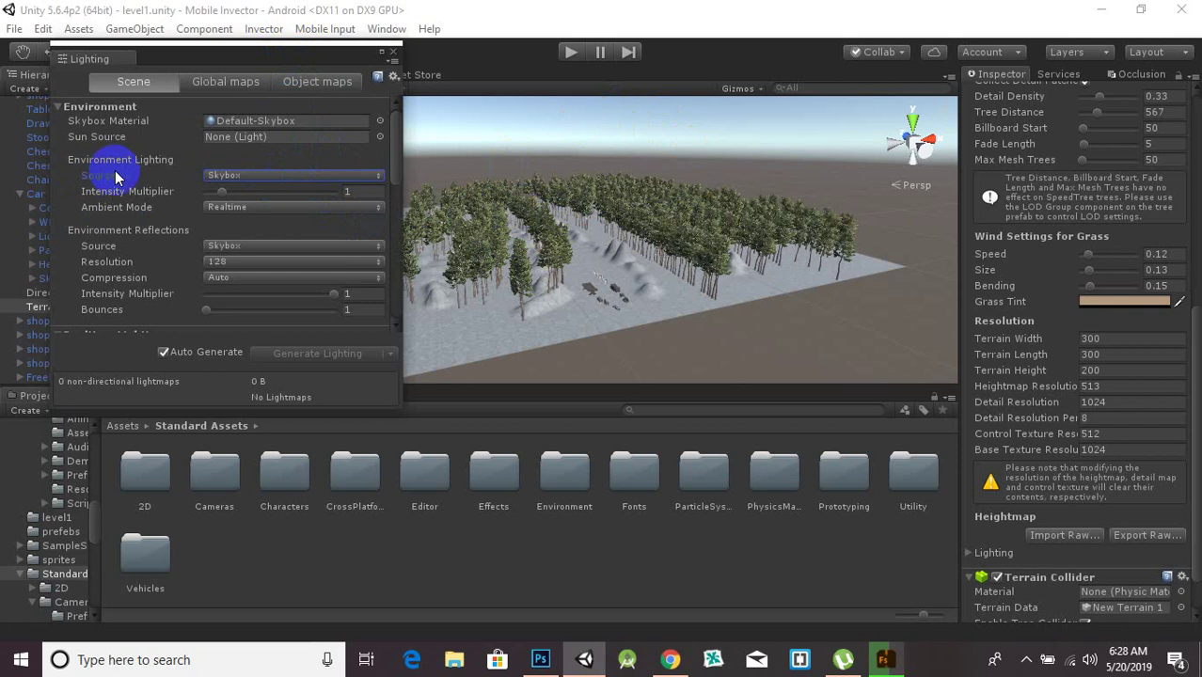
pyautogui.click(281, 174)
pyautogui.click(263, 233)
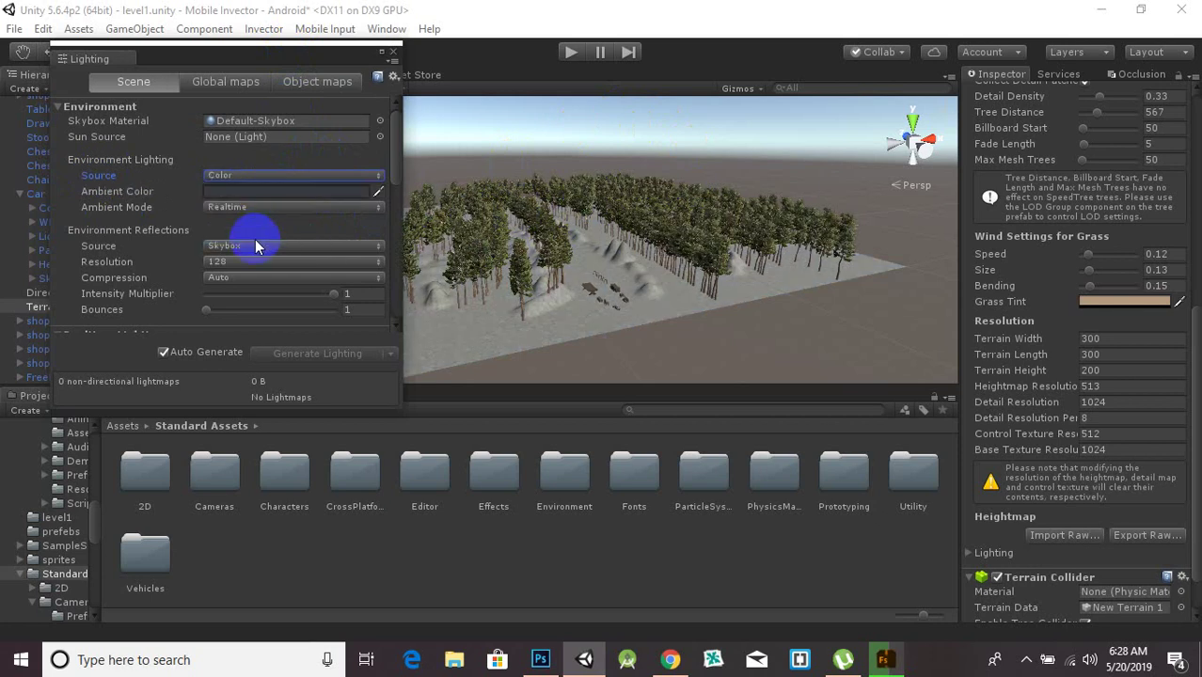
pyautogui.moveTo(291, 53); pyautogui.dragTo(271, 118)
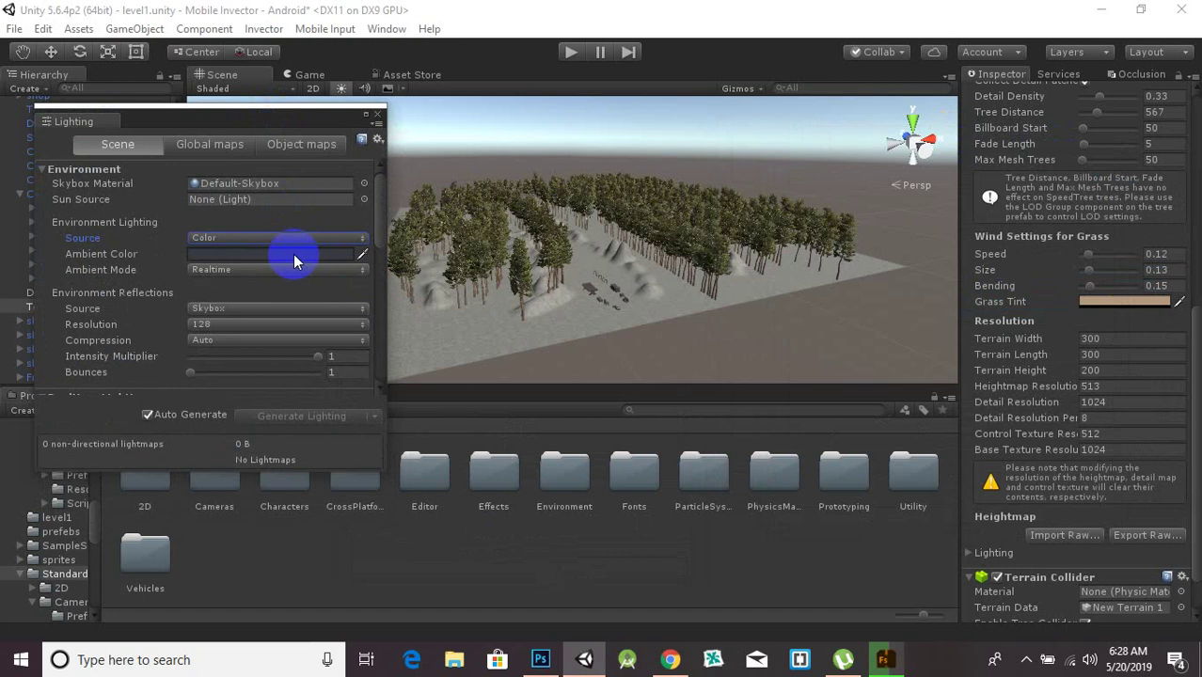
# Set the ambient color to bright pink FF0099 and close the color picker and the Lighting settings
pyautogui.click(217, 254)
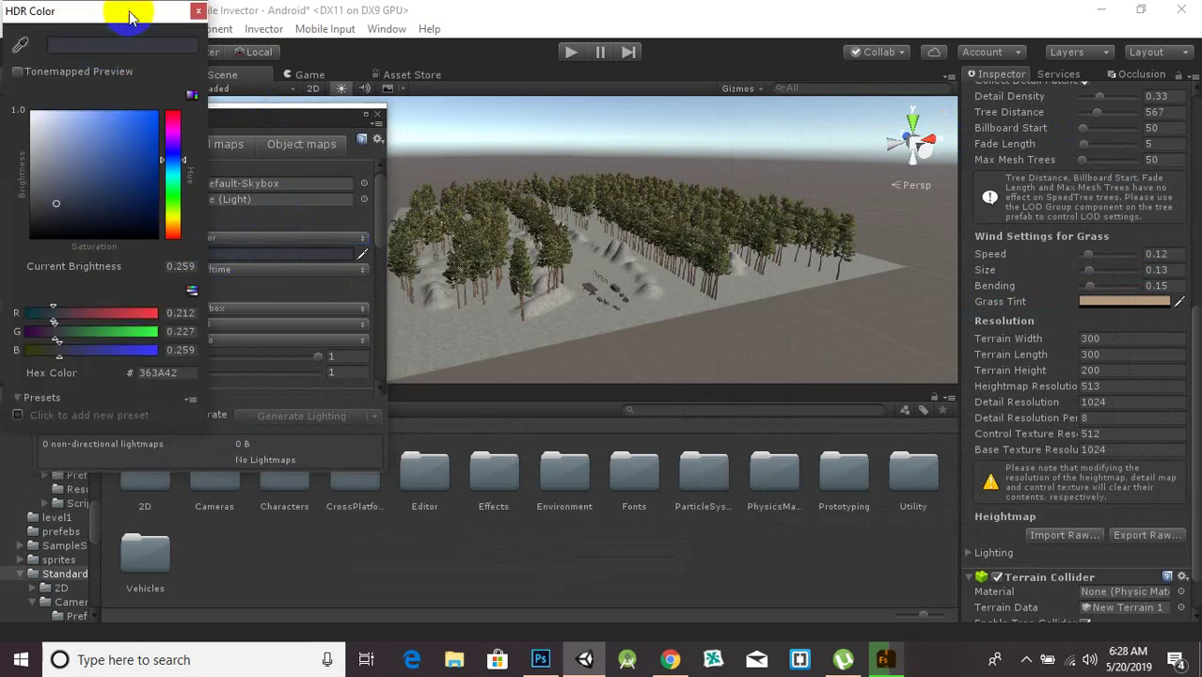
pyautogui.moveTo(129, 13); pyautogui.dragTo(180, 25)
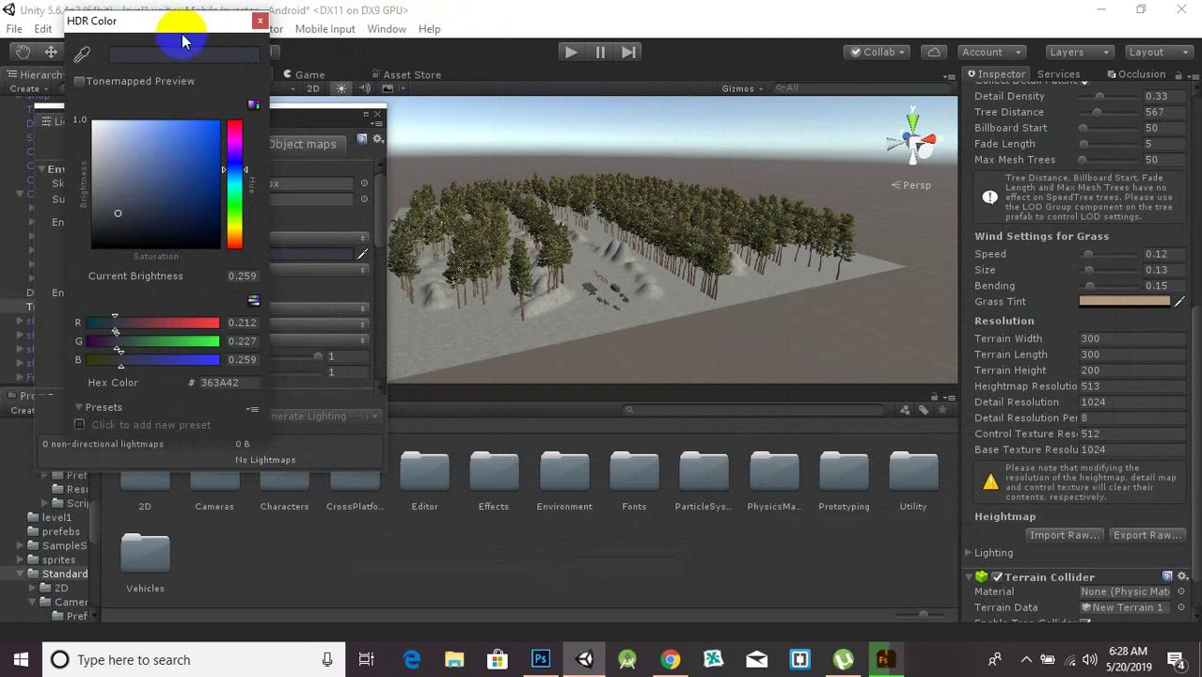
pyautogui.moveTo(179, 21); pyautogui.dragTo(247, 120)
pyautogui.moveTo(209, 309); pyautogui.dragTo(159, 218)
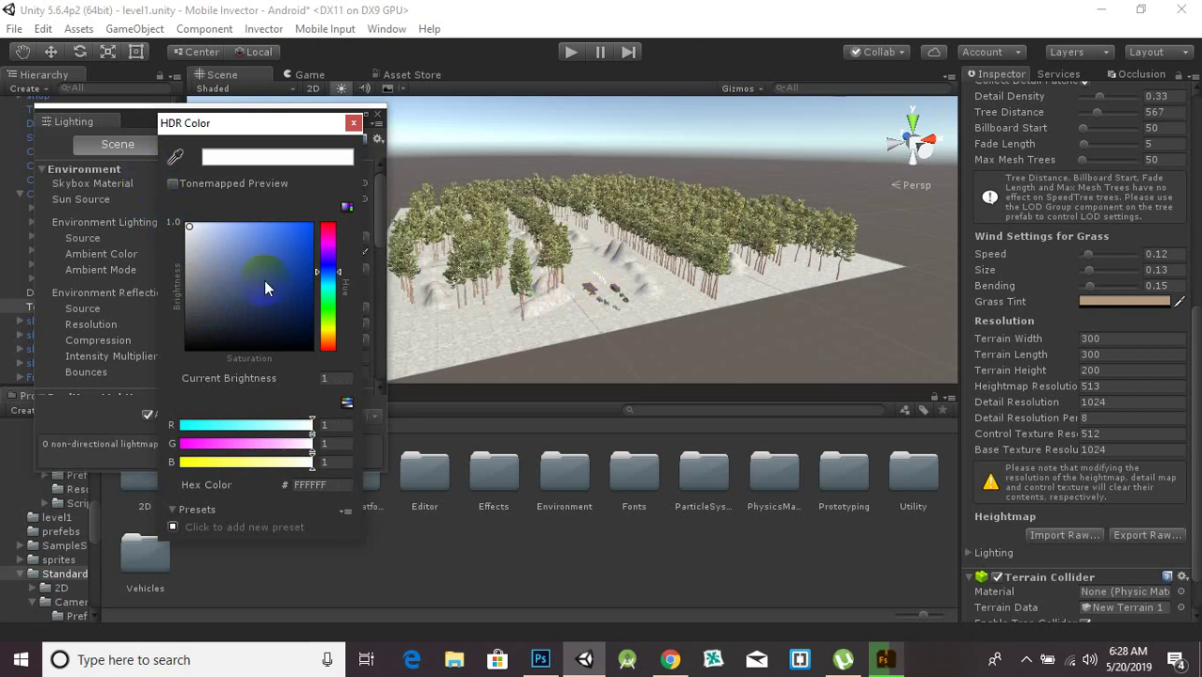
pyautogui.moveTo(191, 234)
pyautogui.mouseDown()
pyautogui.moveTo(160, 422)
pyautogui.moveTo(155, 327)
pyautogui.moveTo(180, 309)
pyautogui.moveTo(193, 242)
pyautogui.moveTo(307, 228)
pyautogui.moveTo(337, 237)
pyautogui.moveTo(343, 374)
pyautogui.moveTo(321, 213)
pyautogui.moveTo(330, 235)
pyautogui.mouseUp()
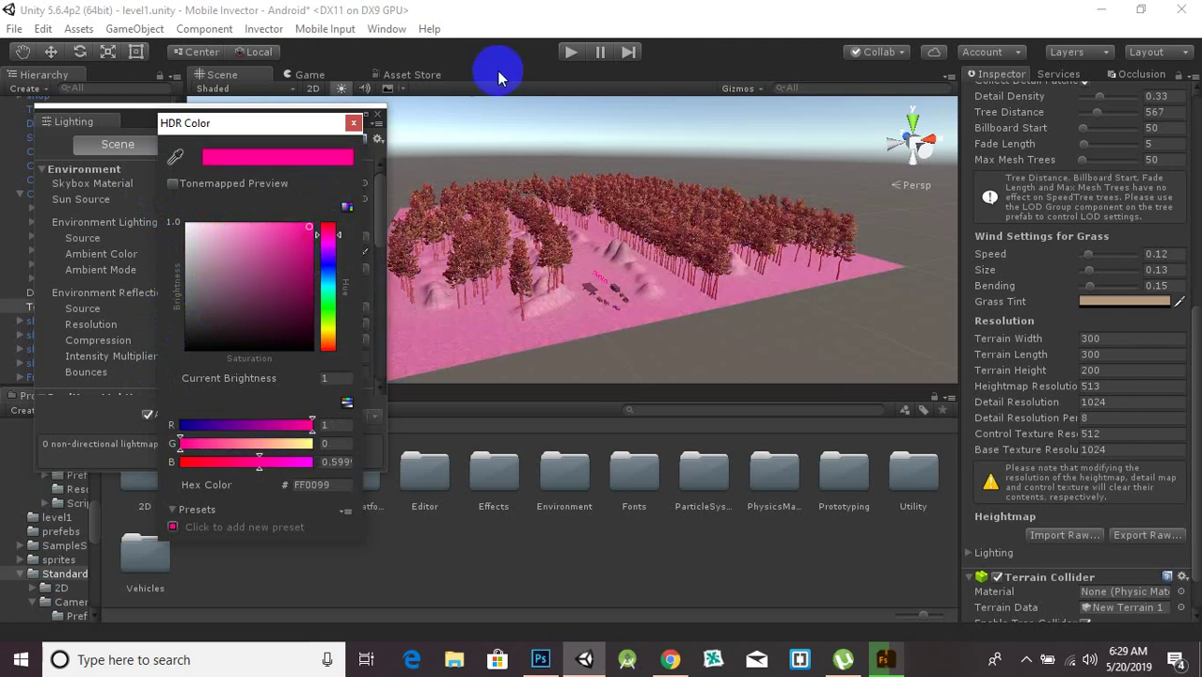
pyautogui.click(355, 122)
pyautogui.click(377, 116)
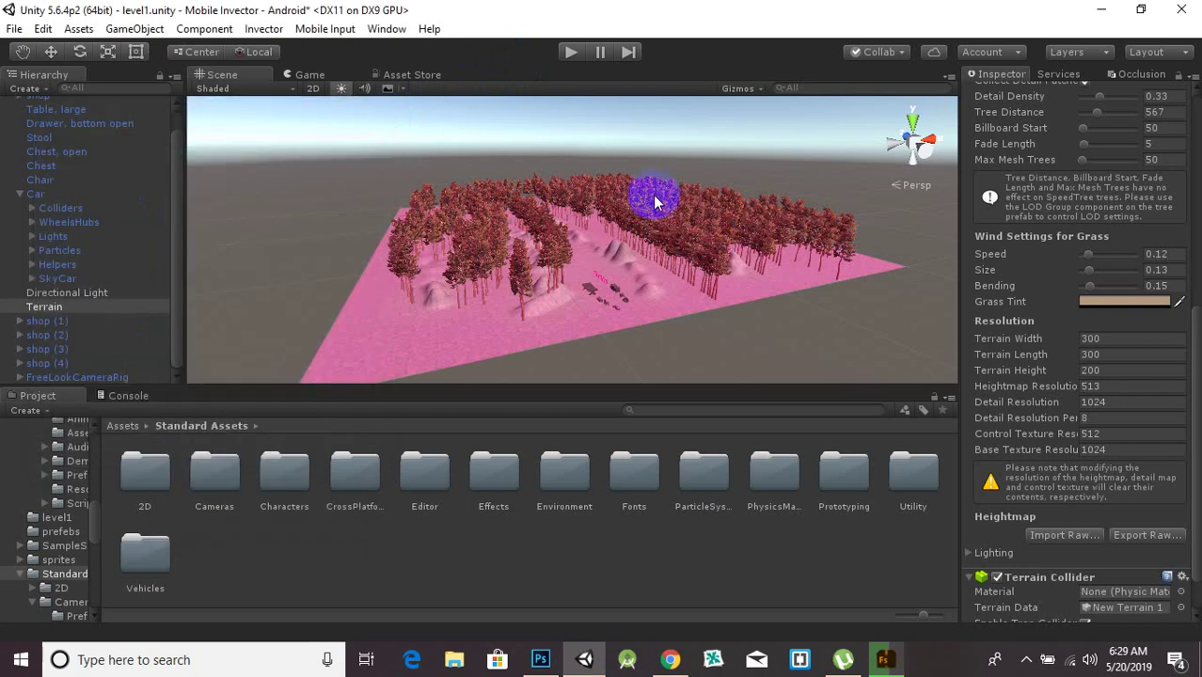
# Check the ambient color in the Lighting settings, and run the scene briefly to preview the ambient lighting in the game
pyautogui.click(387, 29)
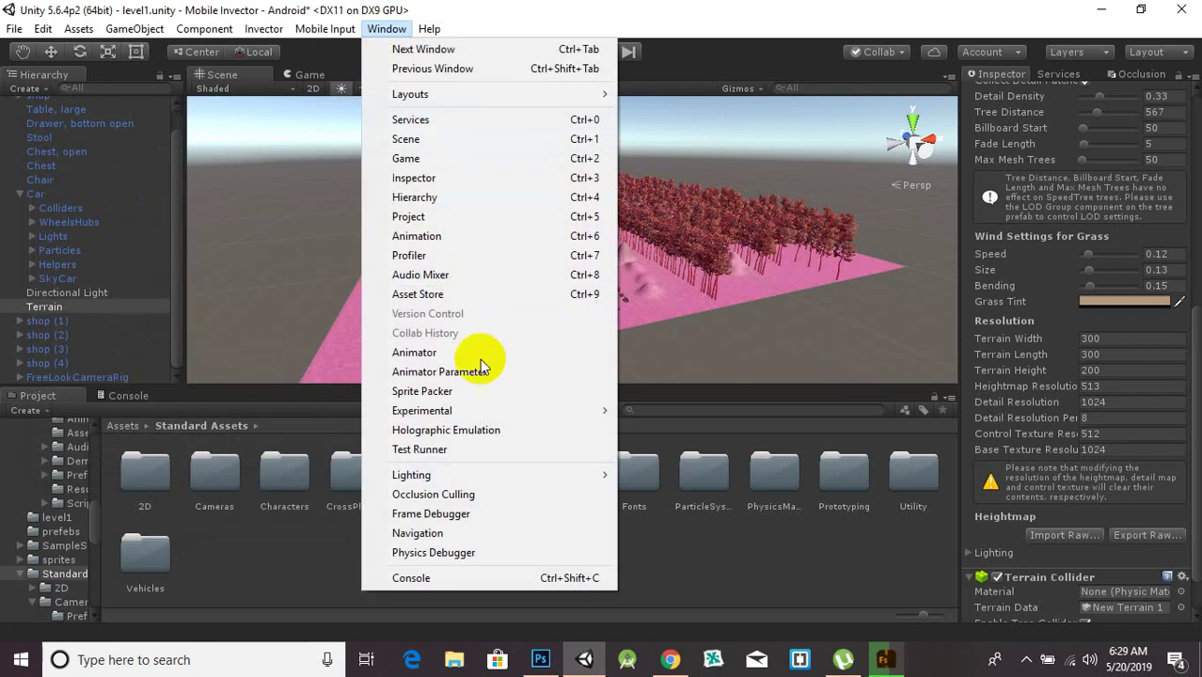
pyautogui.moveTo(555, 480)
pyautogui.click(653, 474)
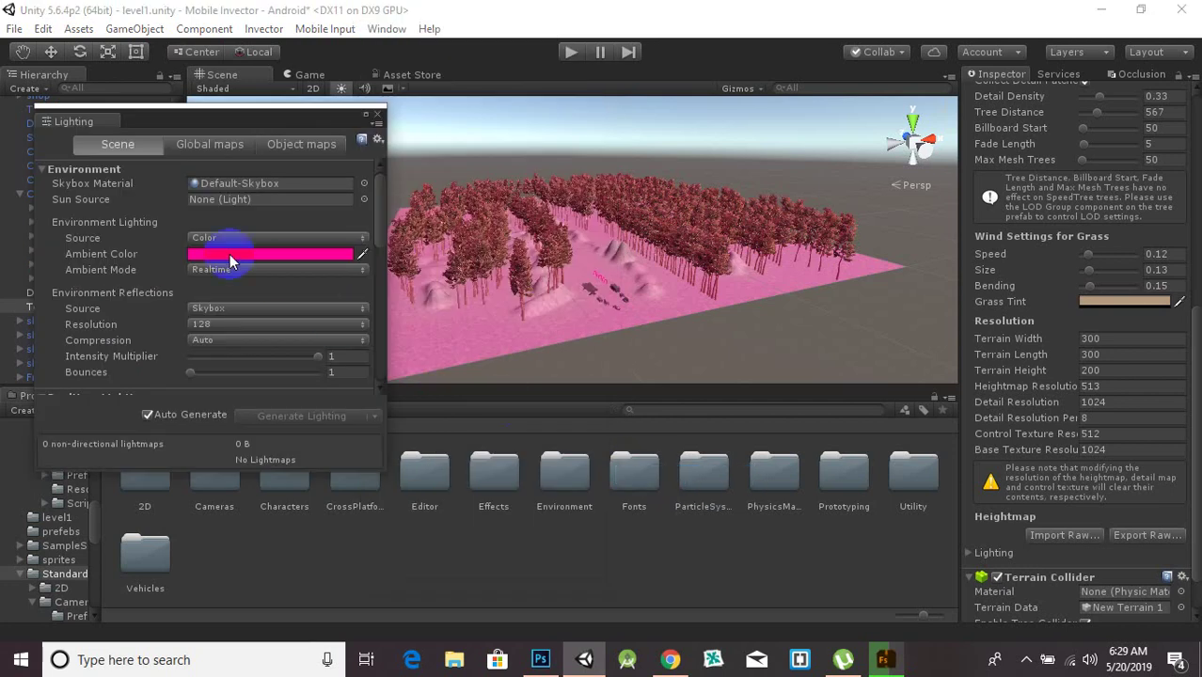
pyautogui.click(376, 117)
pyautogui.click(571, 54)
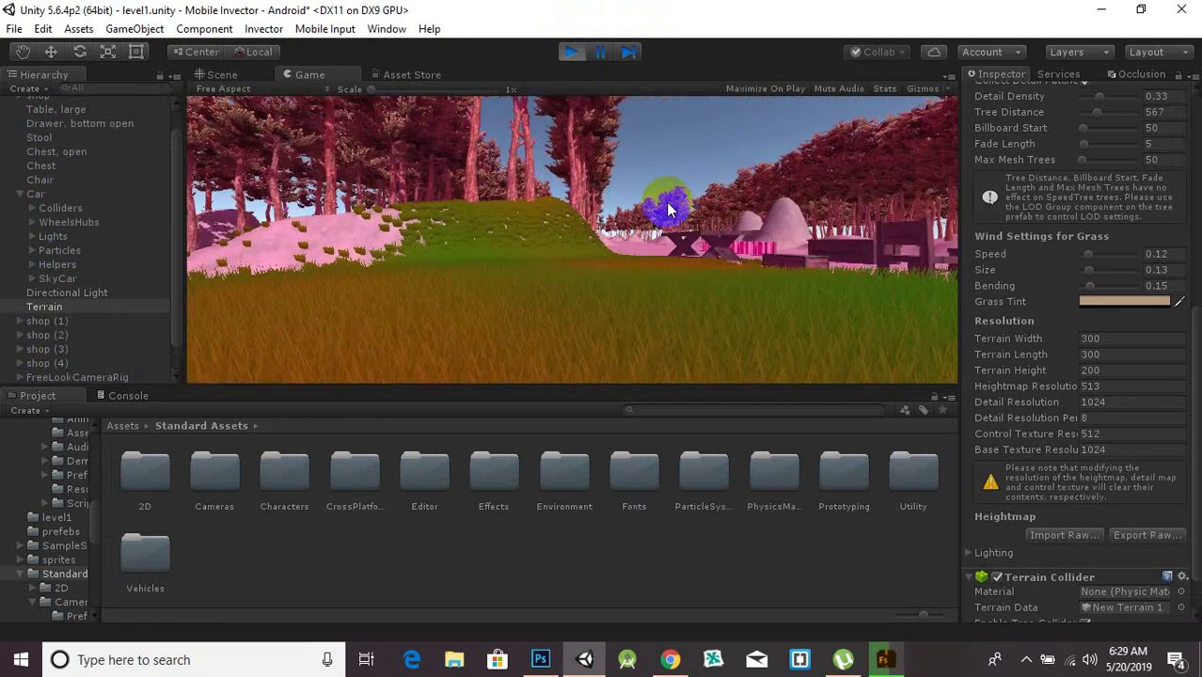
pyautogui.click(571, 54)
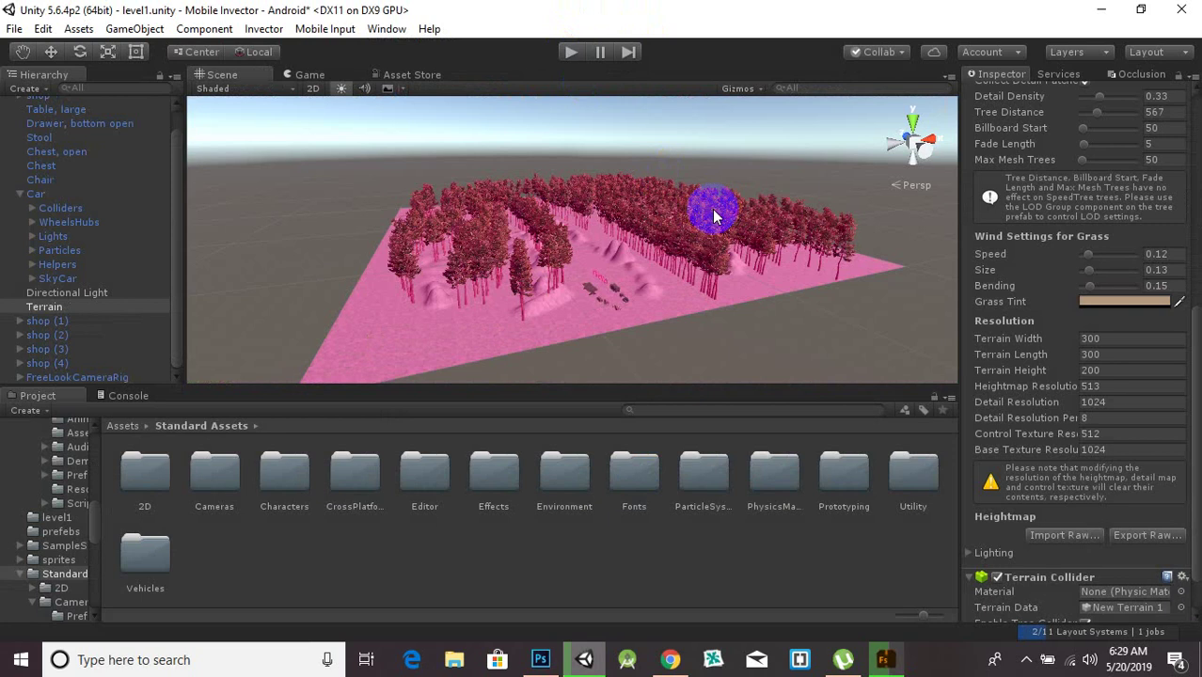
# Examine how the ambient color affects the terrain, trees and furniture from several angles and up close
pyautogui.scroll(-2, 701, 211)
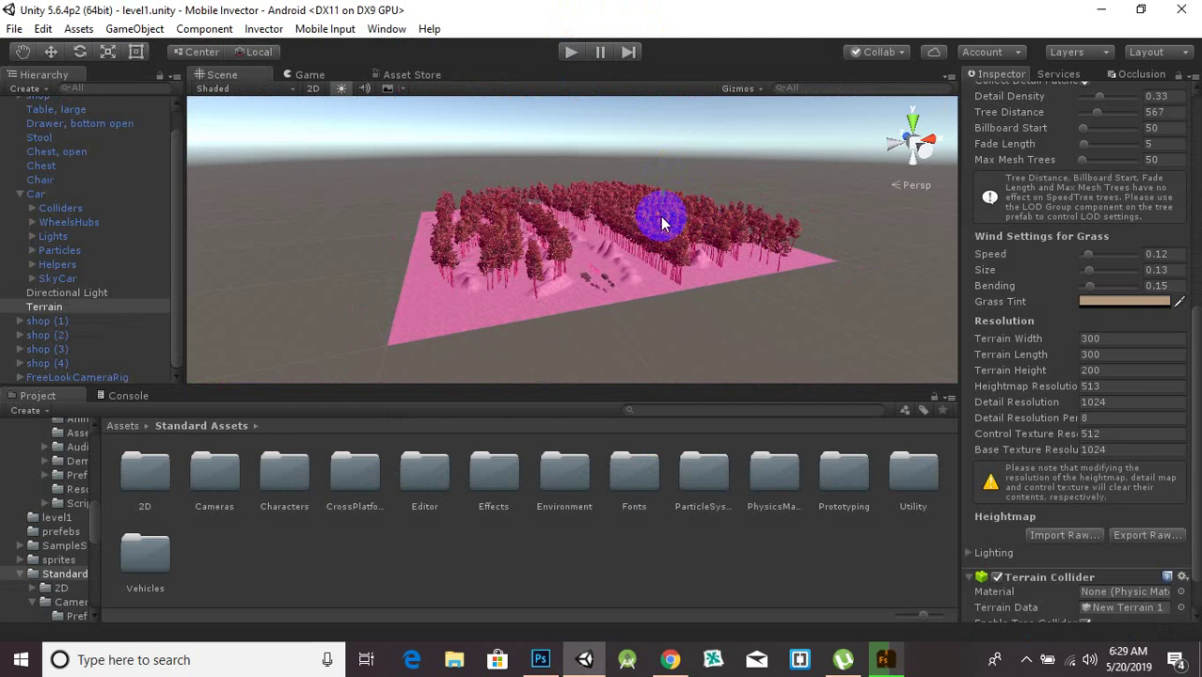
pyautogui.keyDown('alt'); pyautogui.moveTo(671, 223); pyautogui.dragTo(681, 288); pyautogui.keyUp('alt')
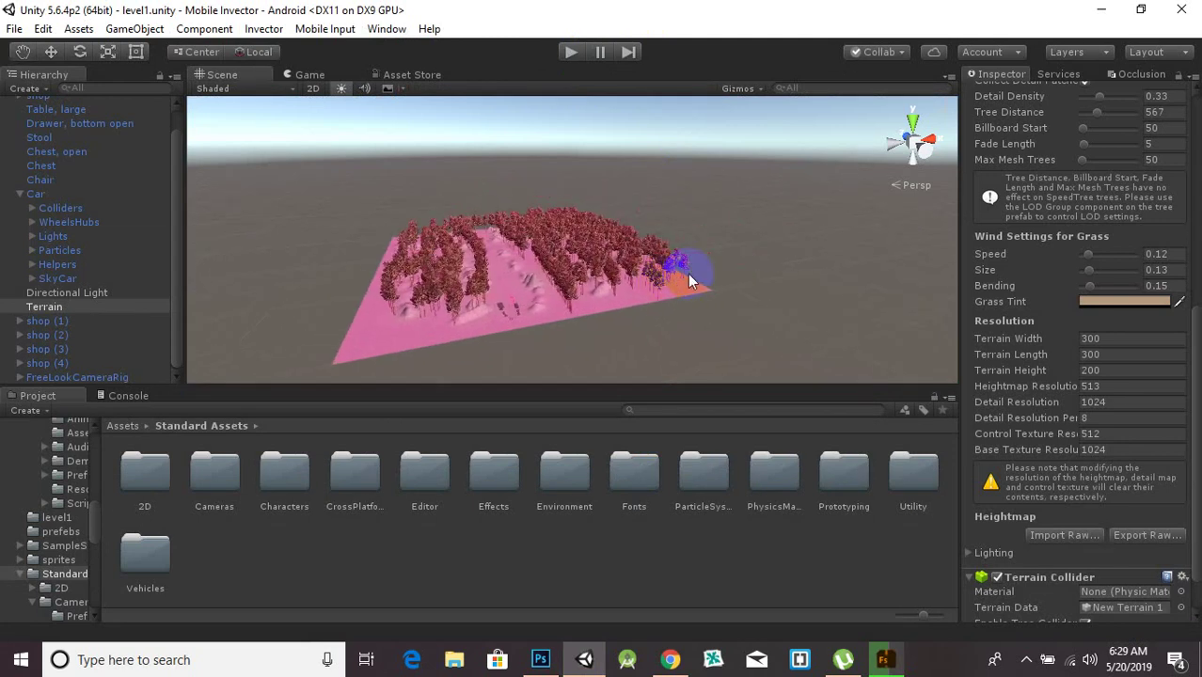
pyautogui.moveTo(742, 242); pyautogui.dragTo(785, 223, button='middle')
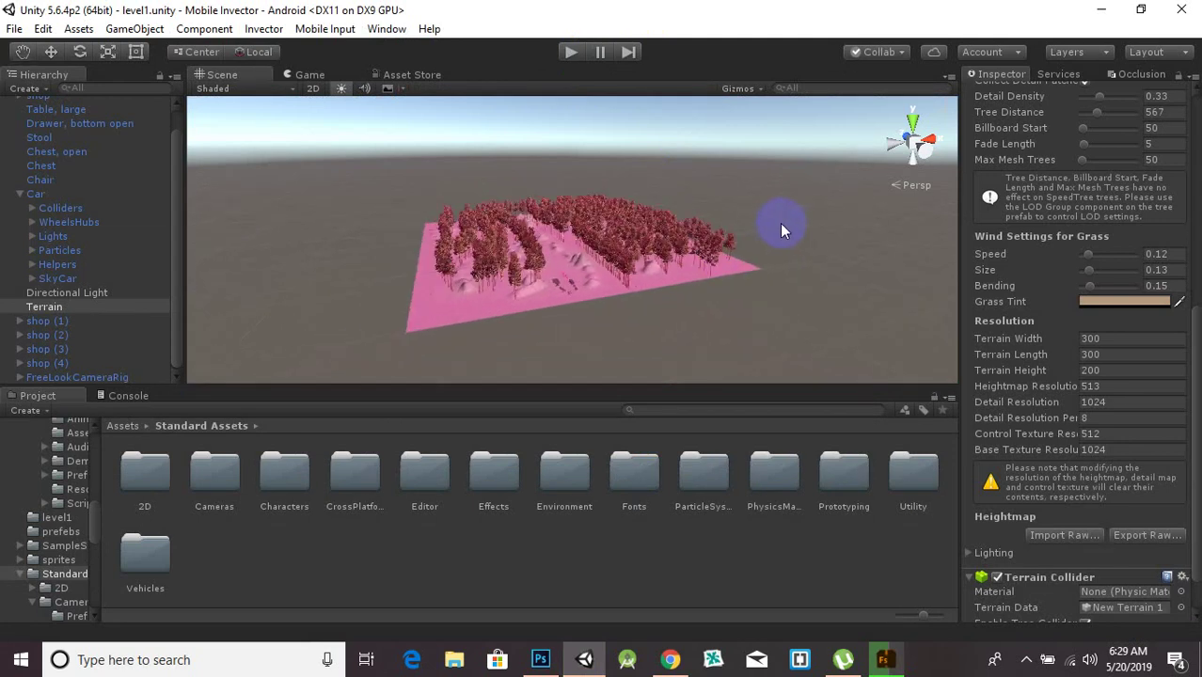
pyautogui.scroll(3, 595, 287)
pyautogui.keyDown('alt'); pyautogui.moveTo(769, 262); pyautogui.dragTo(643, 321); pyautogui.keyUp('alt')
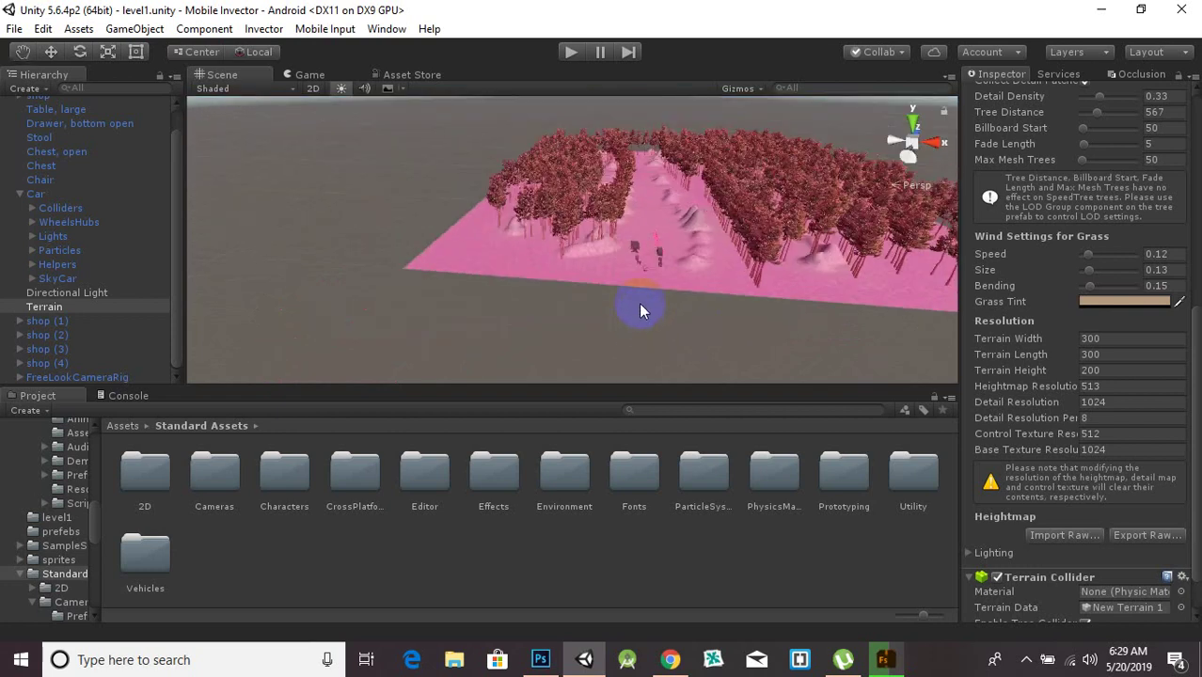
pyautogui.scroll(5, 639, 302)
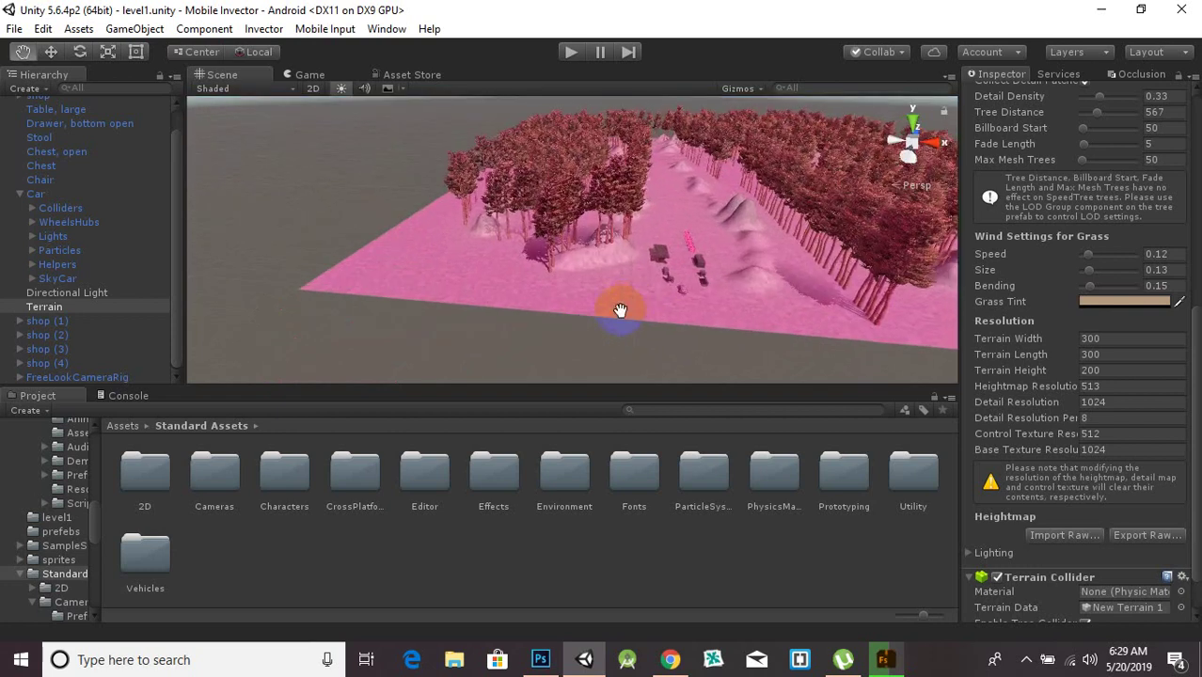
pyautogui.moveTo(621, 310); pyautogui.dragTo(486, 341, button='middle')
pyautogui.scroll(-4, 680, 311)
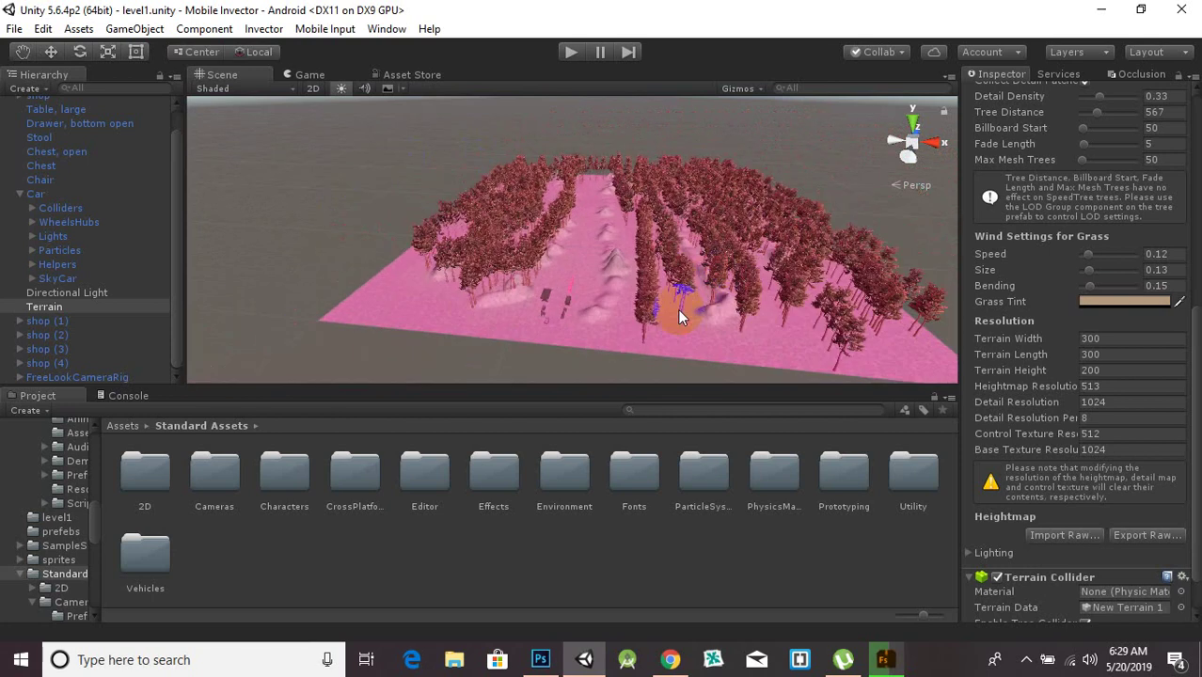
pyautogui.moveTo(678, 310); pyautogui.dragTo(682, 307, button='middle')
pyautogui.scroll(-2, 682, 307)
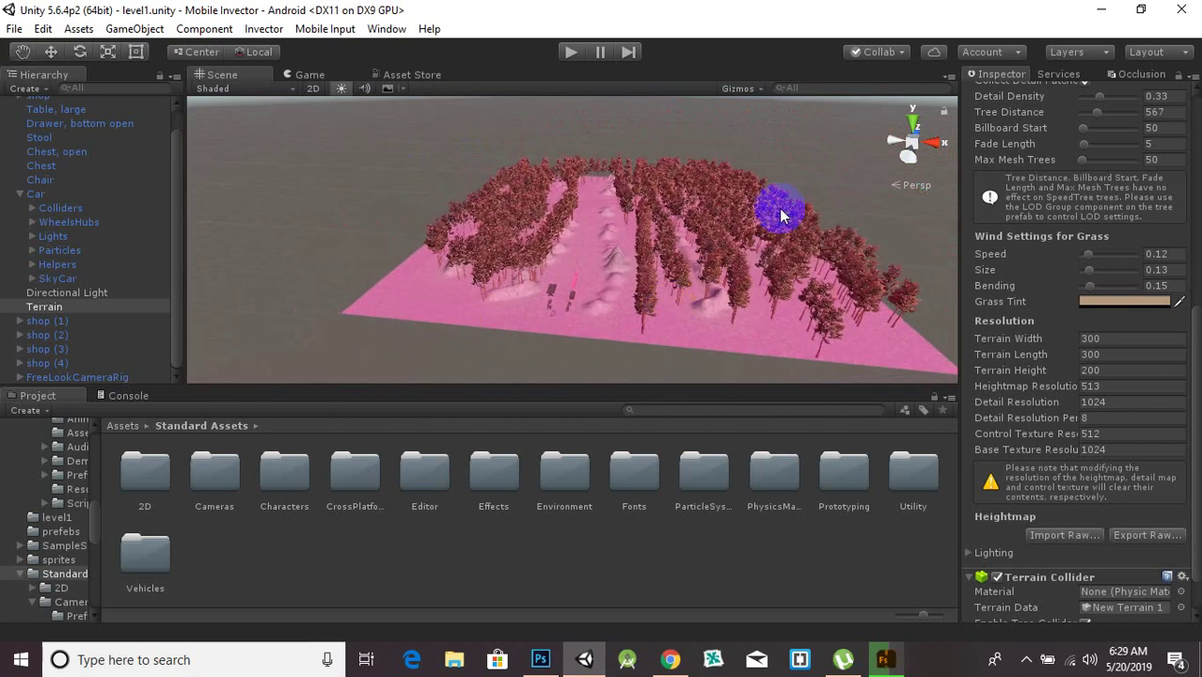
pyautogui.scroll(4, 720, 346)
pyautogui.moveTo(715, 343); pyautogui.dragTo(833, 305, button='middle')
pyautogui.scroll(5, 597, 351)
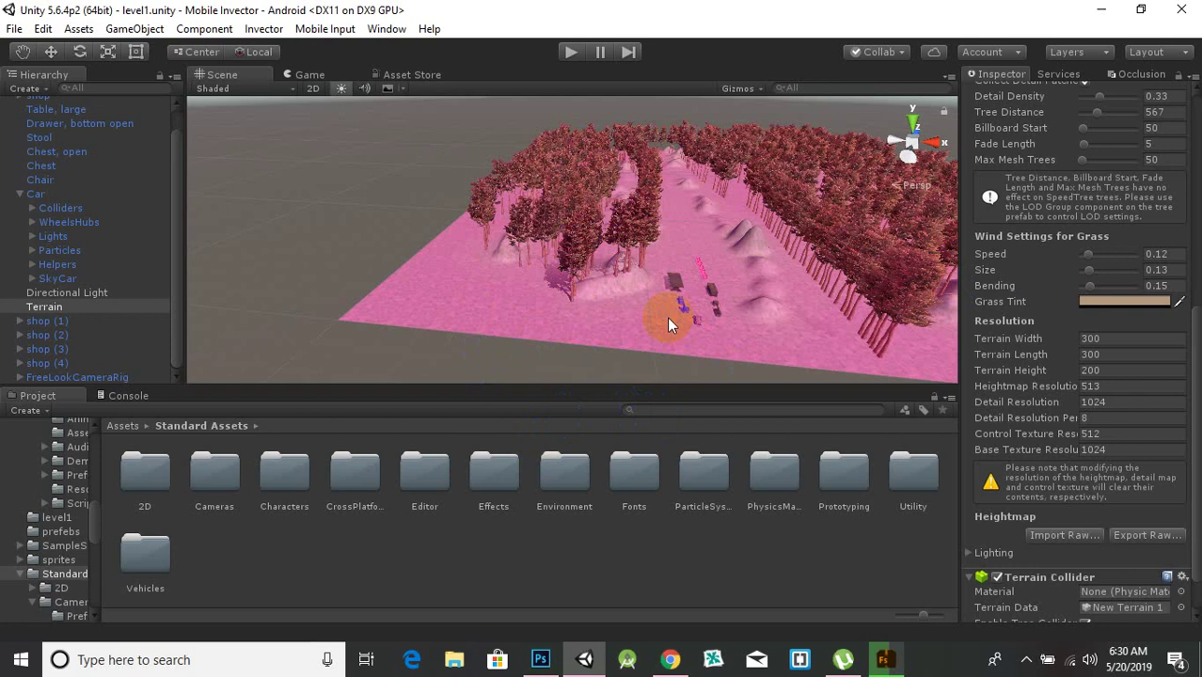
pyautogui.scroll(3, 667, 324)
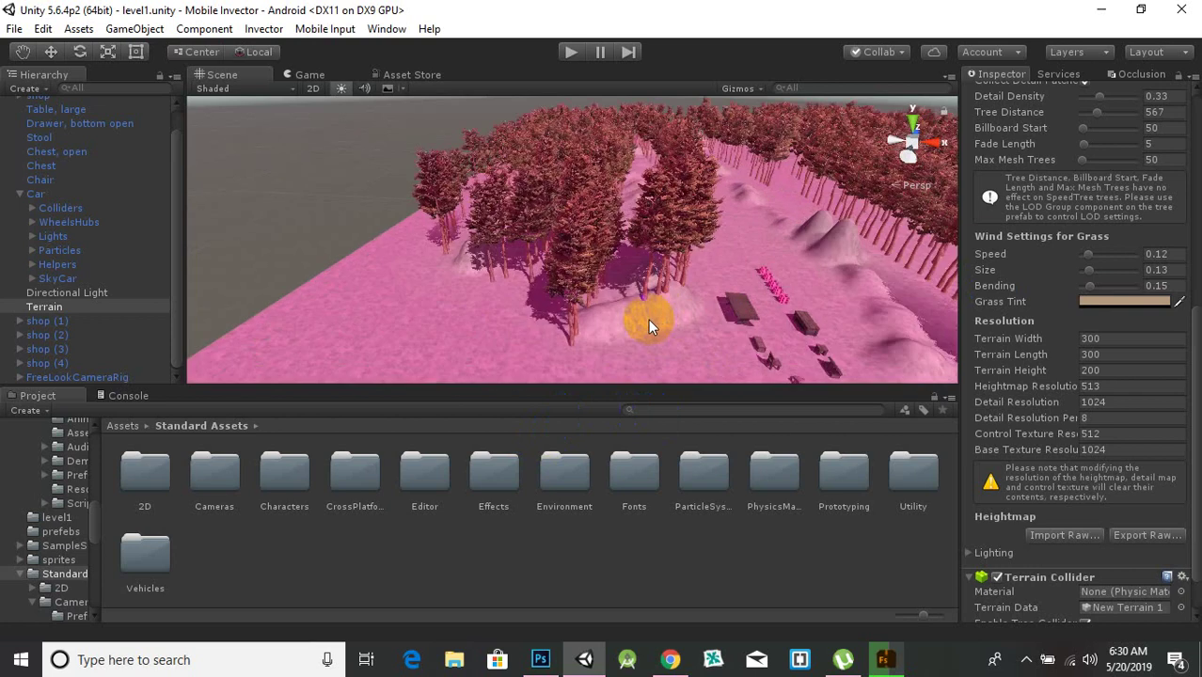
# Focus on the large table and examine how the ambient color tints it, the nearby grass and the surrounding terrain
pyautogui.moveTo(649, 319); pyautogui.dragTo(538, 327, button='middle')
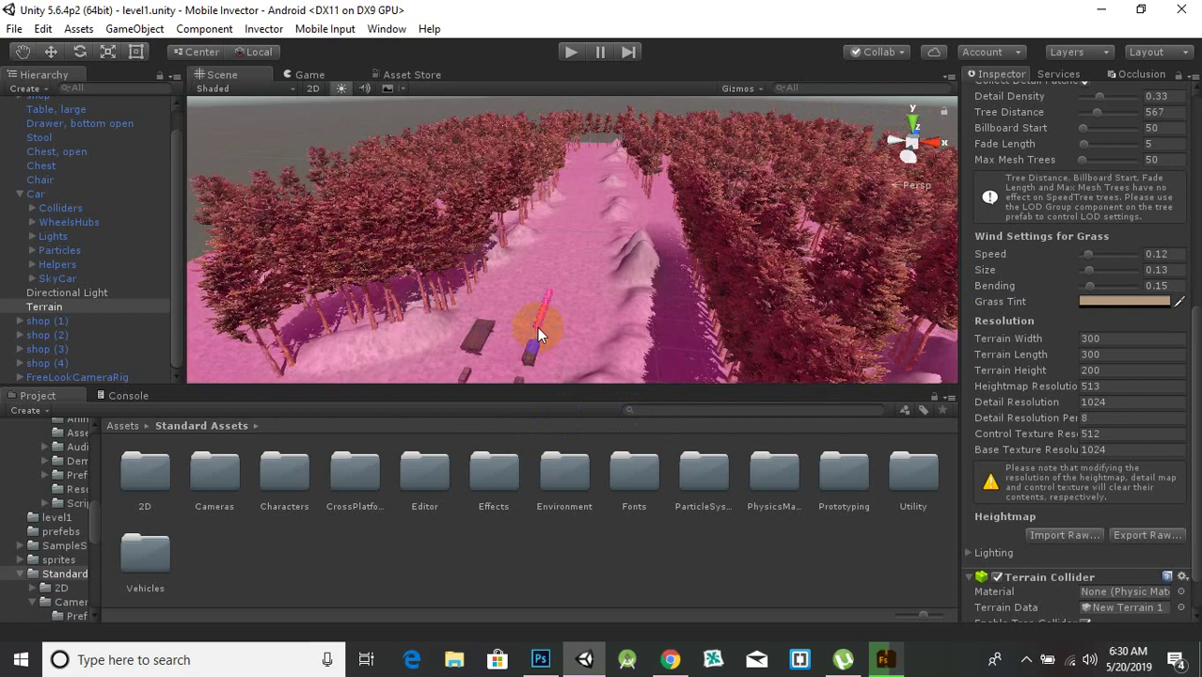
pyautogui.scroll(-5, 607, 318)
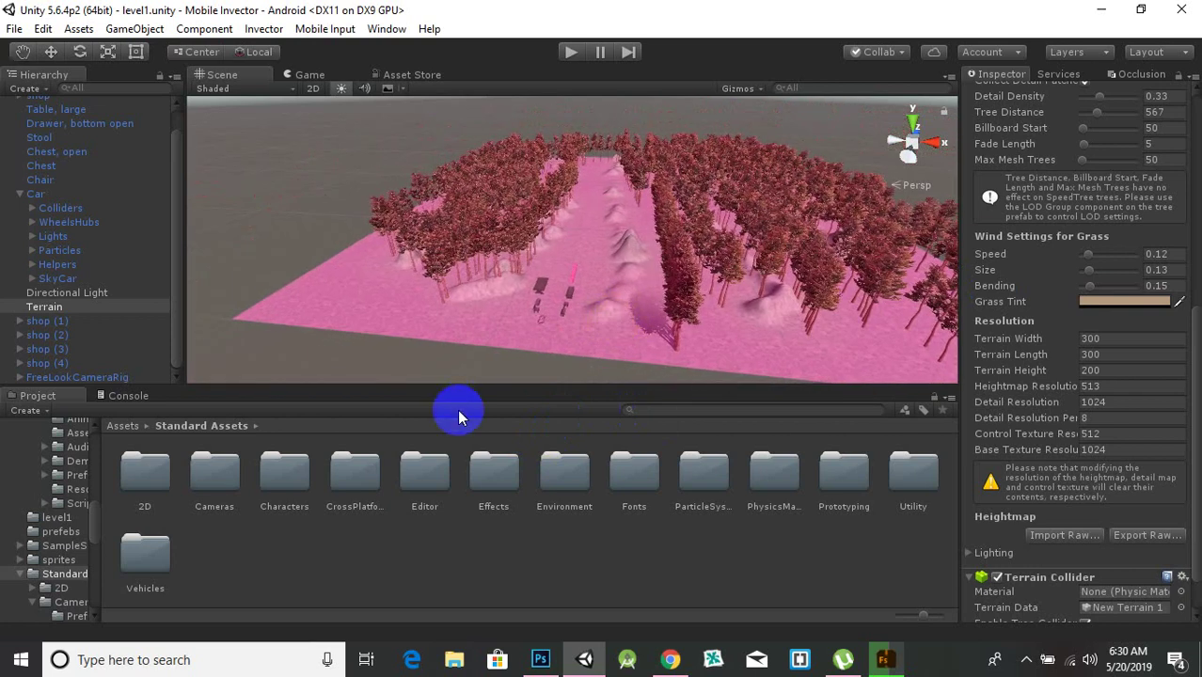
pyautogui.scroll(7, 536, 331)
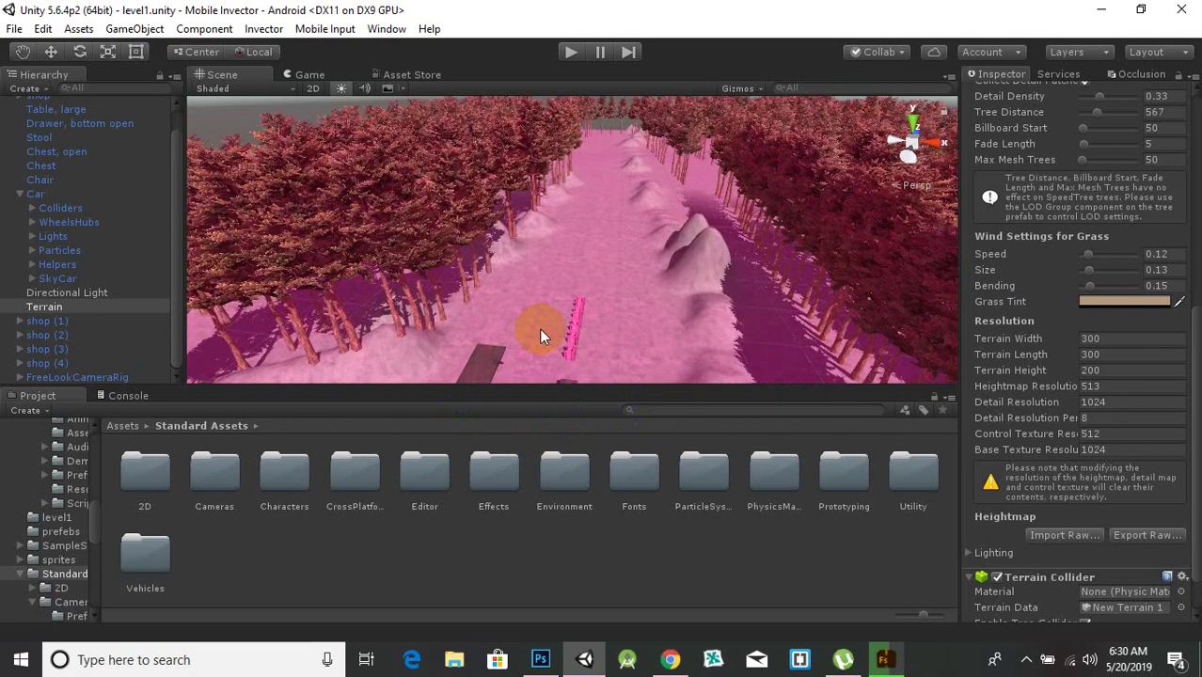
pyautogui.moveTo(539, 329); pyautogui.dragTo(541, 130, button='middle')
pyautogui.click(541, 130)
pyautogui.press('f')
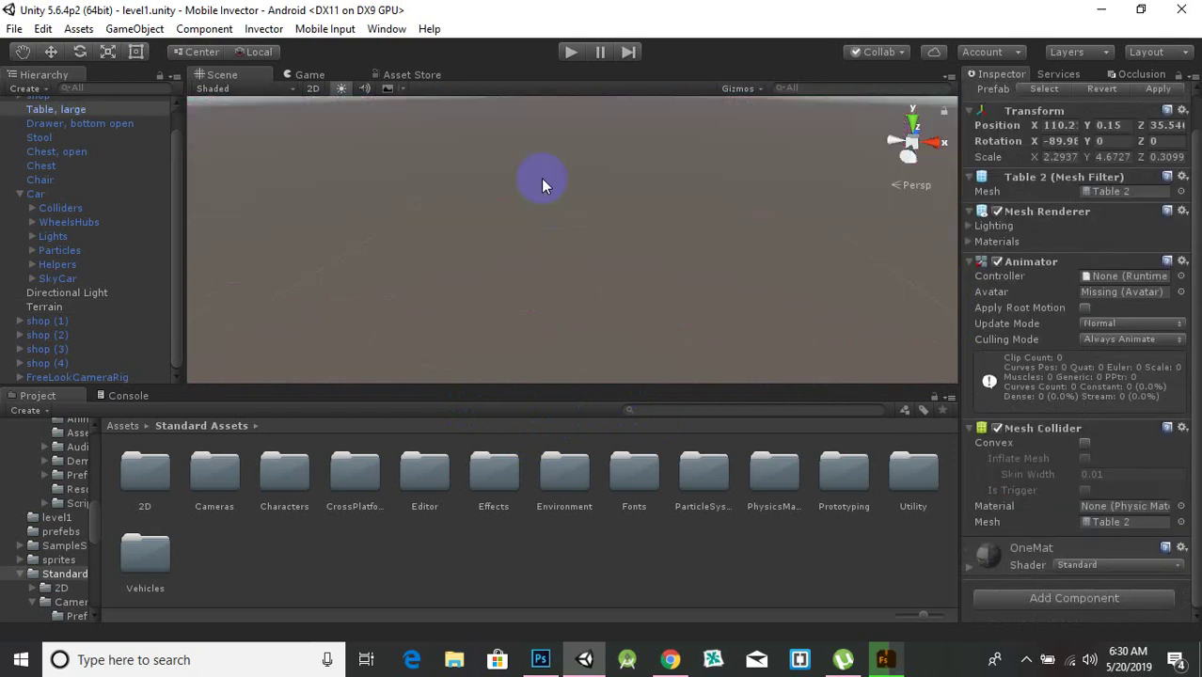
pyautogui.moveTo(541, 178); pyautogui.dragTo(570, 155, button='middle')
pyautogui.scroll(5, 569, 290)
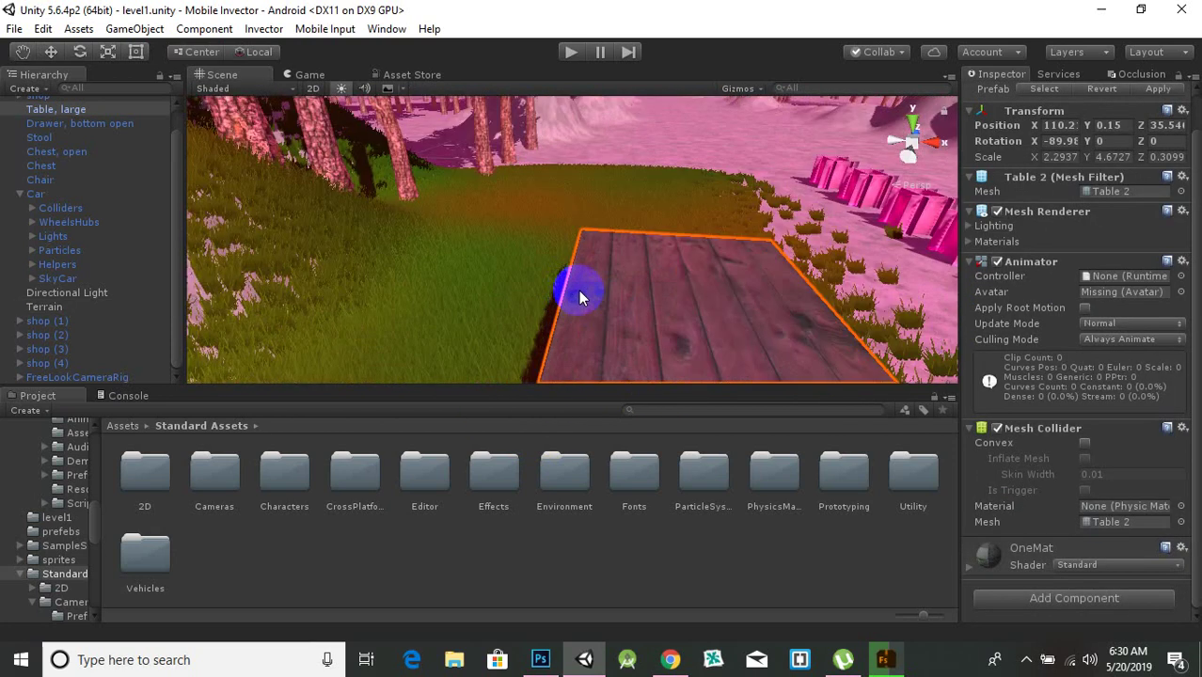
pyautogui.scroll(-6, 582, 294)
pyautogui.moveTo(594, 306); pyautogui.dragTo(562, 269, button='middle')
pyautogui.scroll(-8, 576, 279)
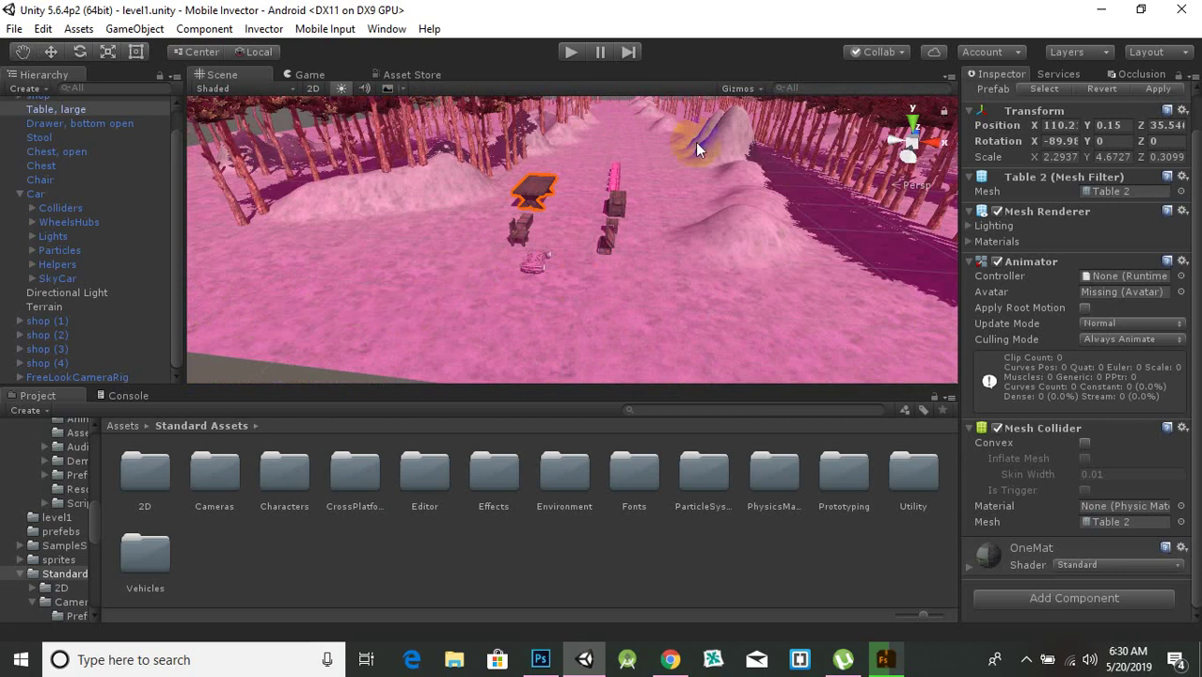
# Select the terrain and inspect the ambient tint on the tree foliage up close and across the whole forest
pyautogui.scroll(-4, 664, 244)
pyautogui.click(389, 134)
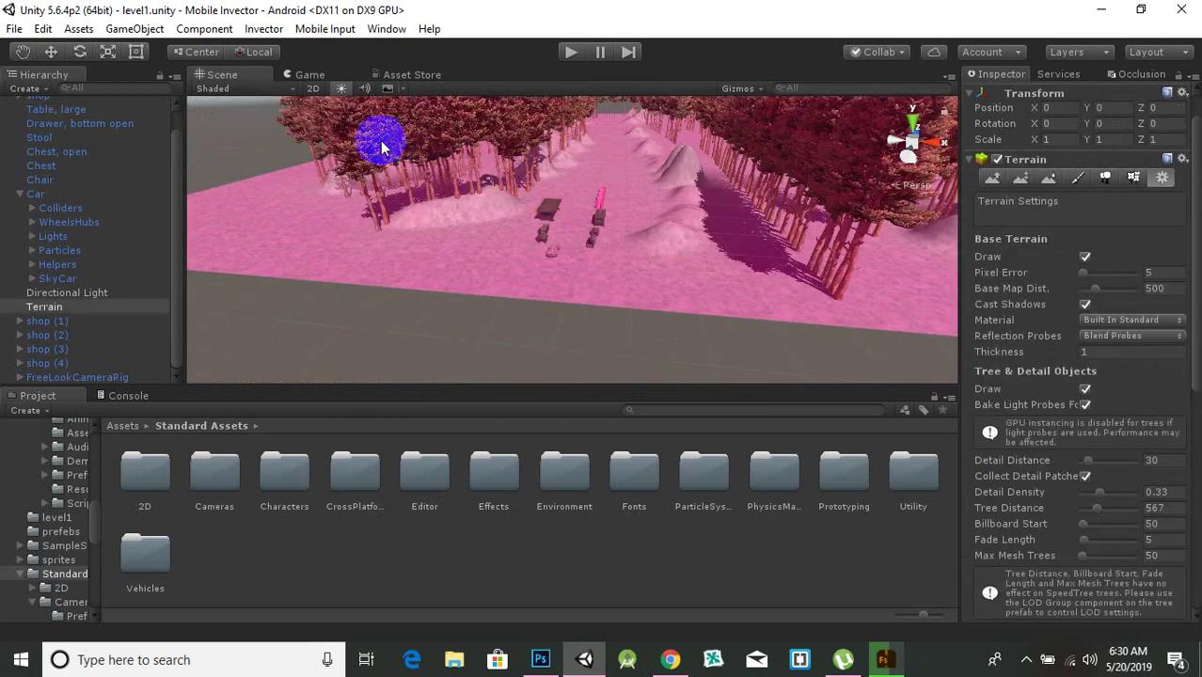
pyautogui.moveTo(386, 140); pyautogui.dragTo(572, 252, button='middle')
pyautogui.scroll(6, 599, 262)
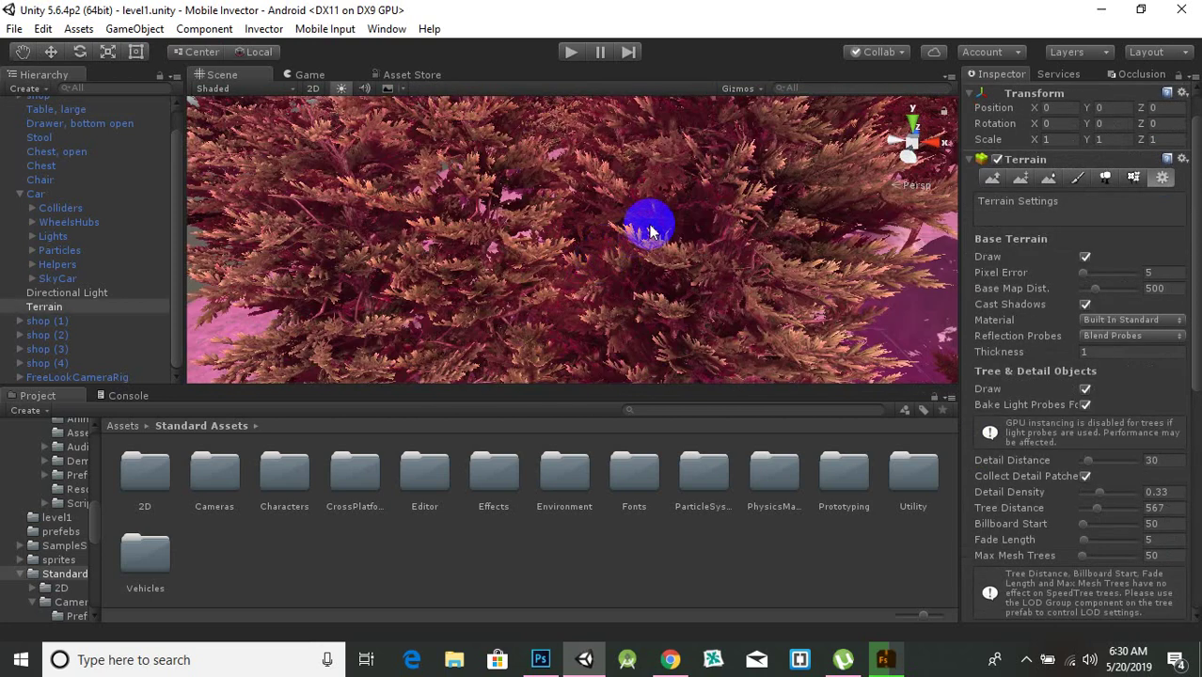
pyautogui.scroll(-8, 605, 242)
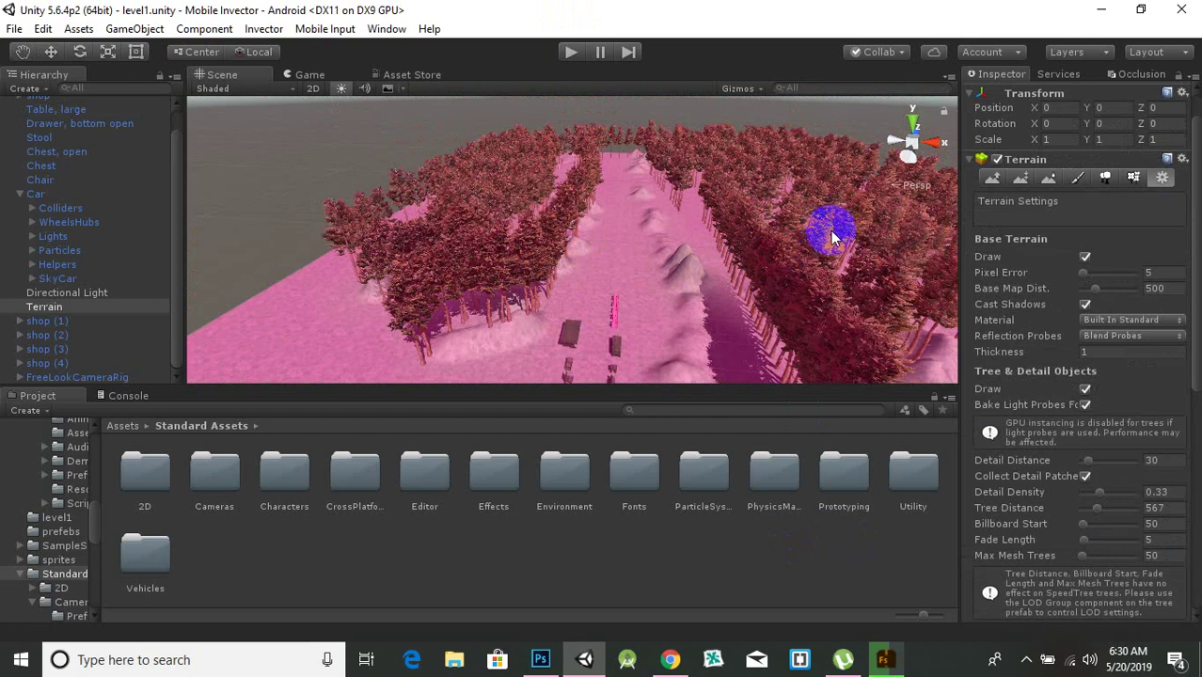
pyautogui.click(1029, 662)
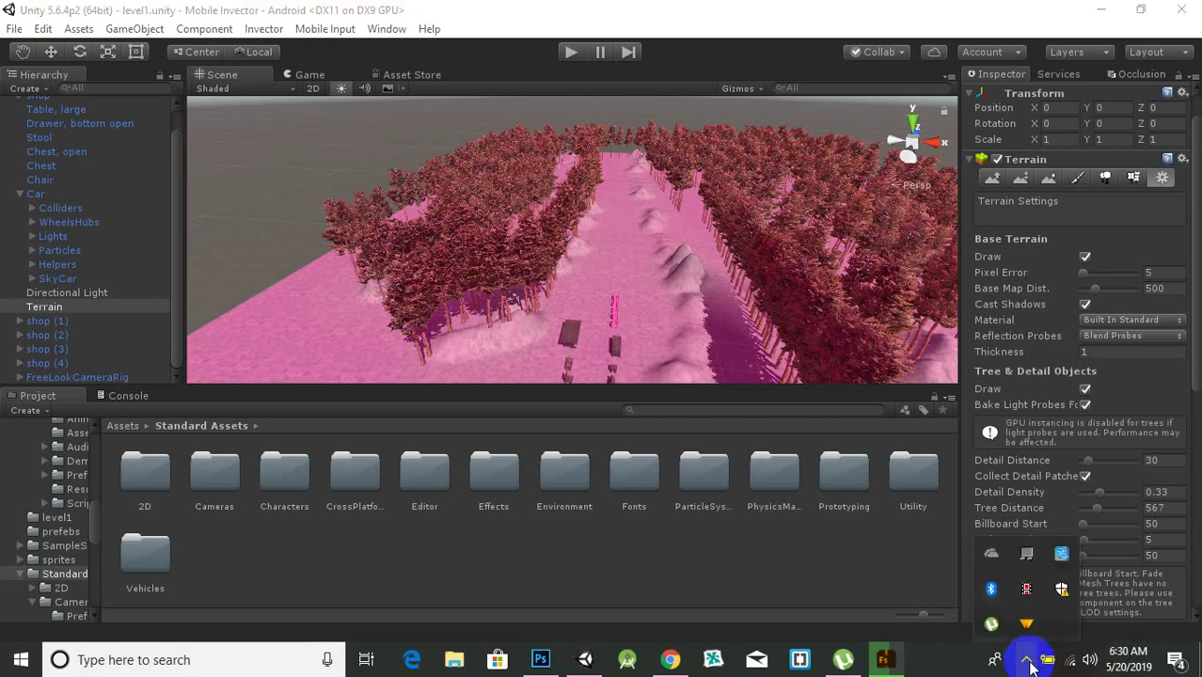